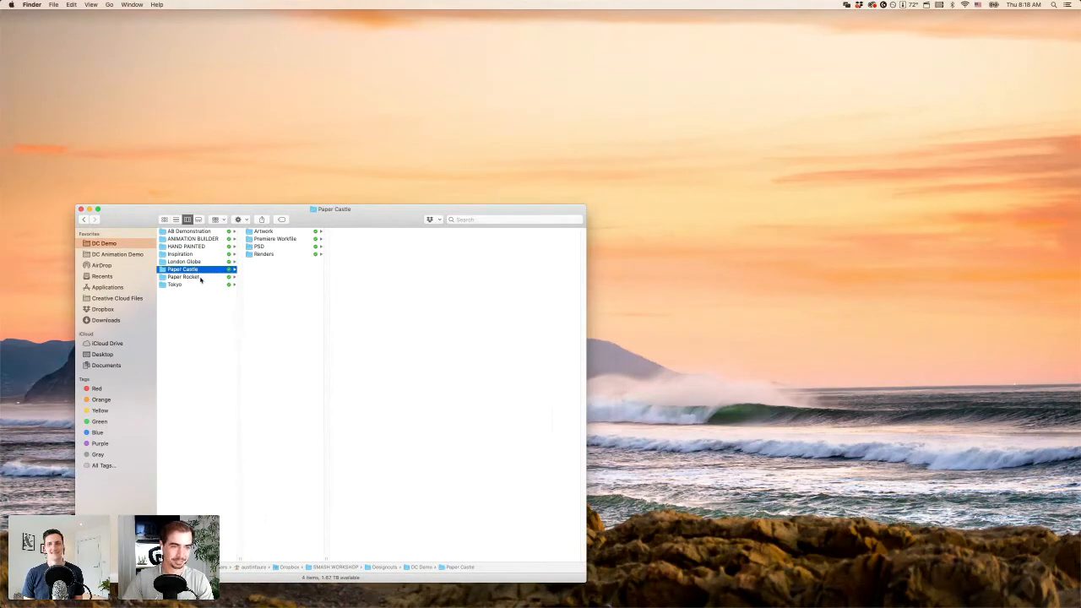
- Open the Artwork folder of the Paper Rocket project and select Background.png
{"action": "left_click", "coordinate": [263, 262]}
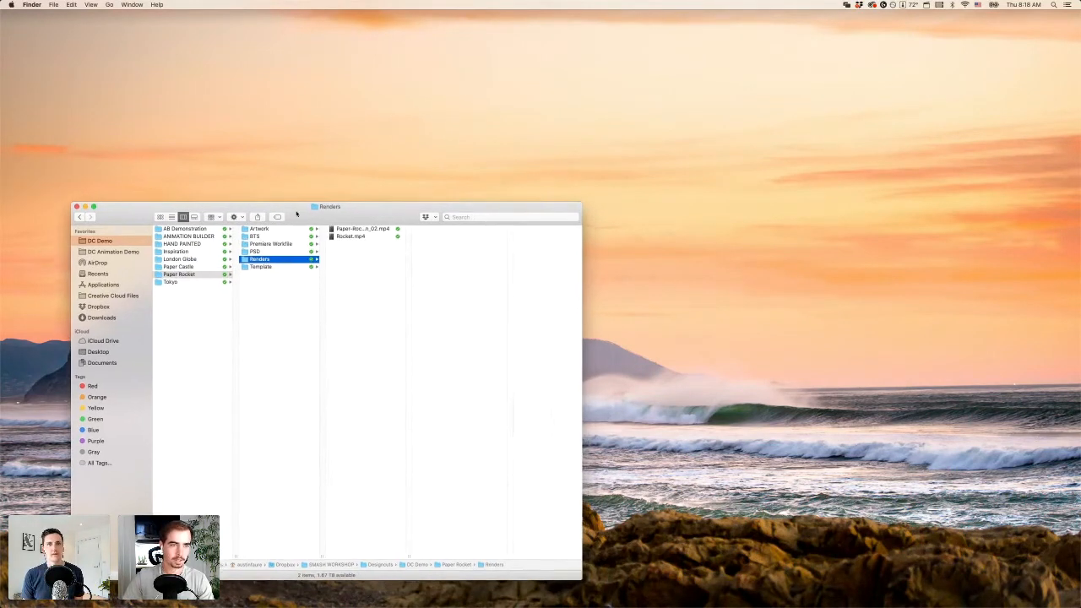
{"action": "left_click", "coordinate": [201, 270]}
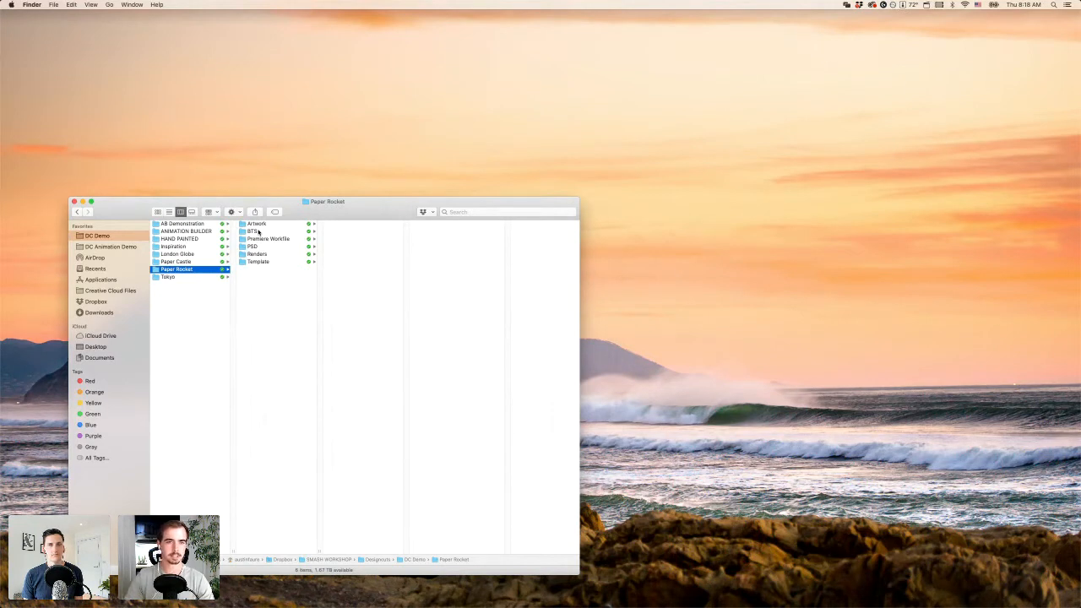
{"action": "left_click_drag", "start_coordinate": [322, 211], "coordinate": [310, 201]}
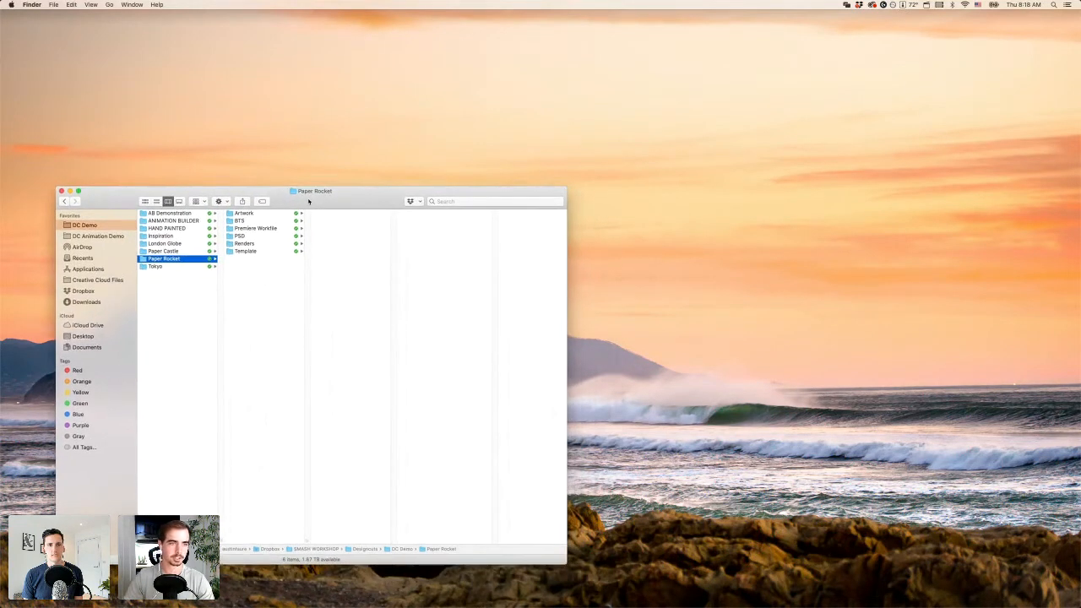
{"action": "left_click", "coordinate": [248, 214]}
{"action": "left_click_drag", "start_coordinate": [355, 201], "coordinate": [328, 199]}
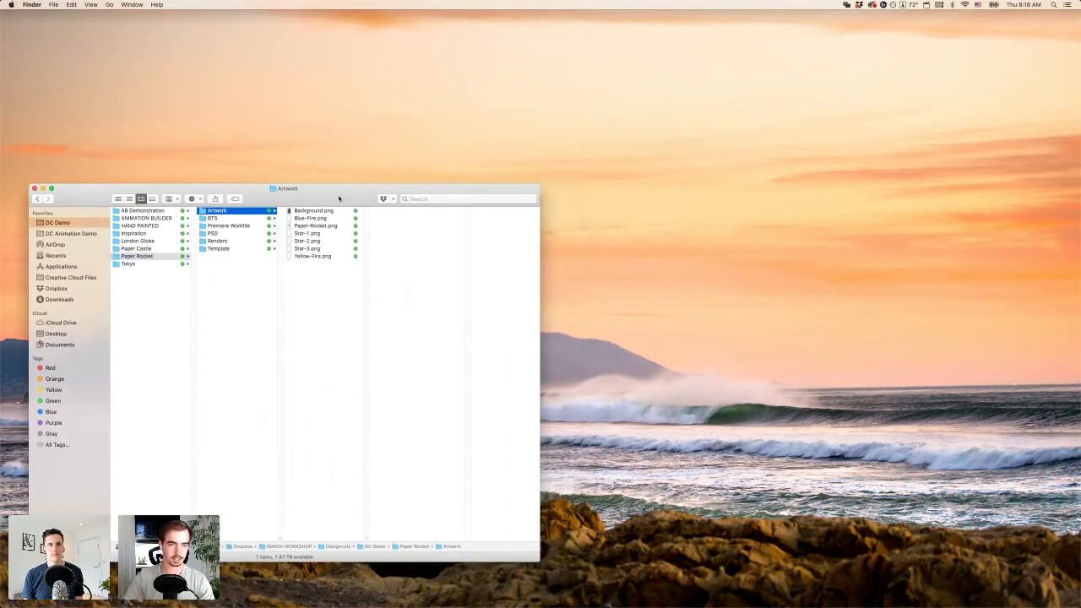
{"action": "left_click", "coordinate": [336, 211]}
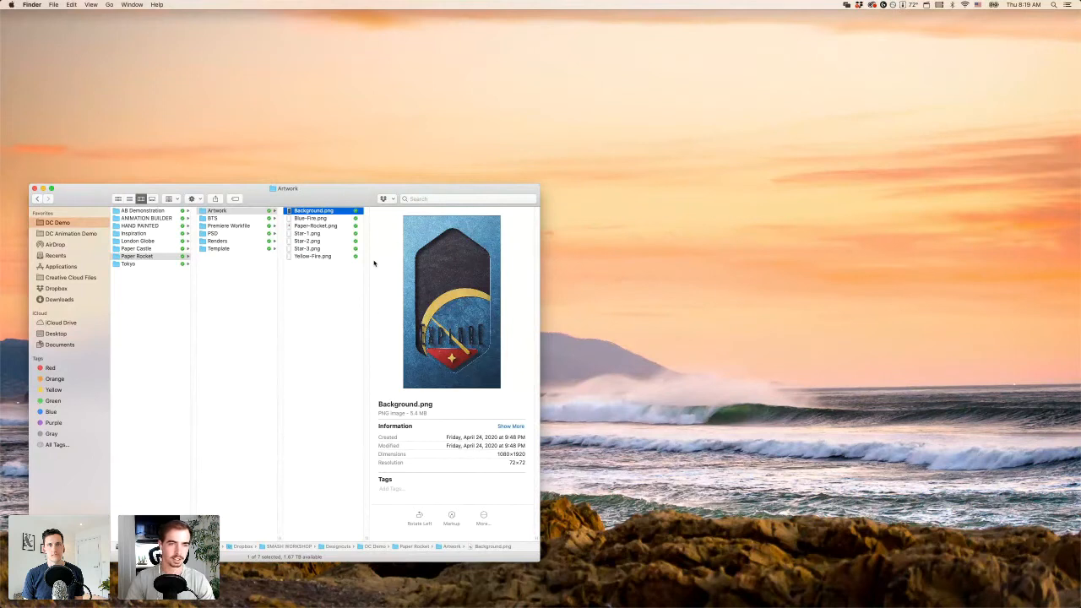
- Preview the Paper Rocket artwork images at large size, going from Background.png through Star-3.png and back
{"action": "key", "text": "Down"}
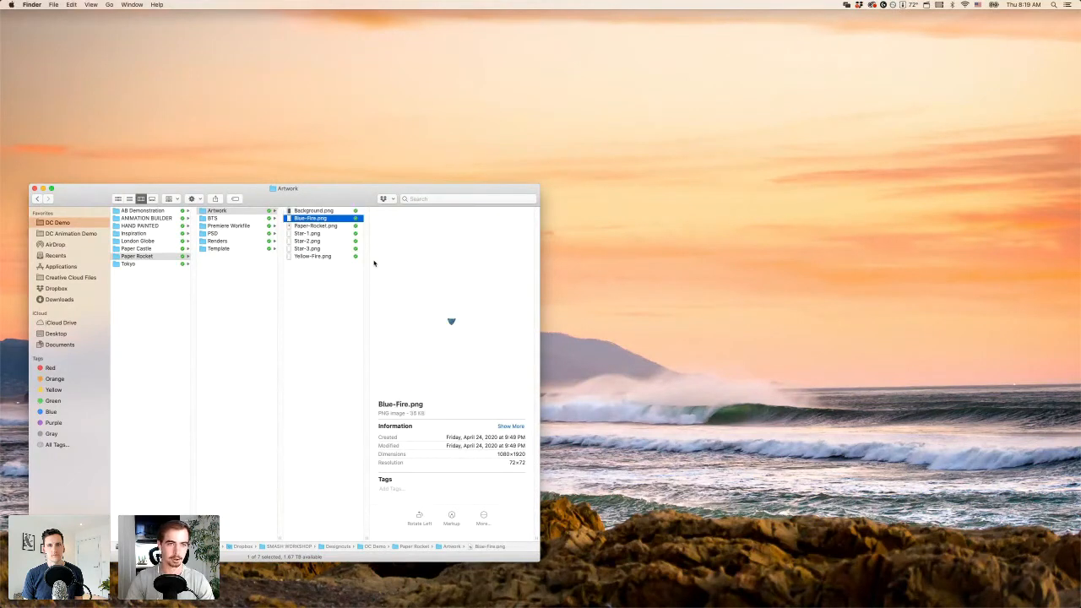
{"action": "key", "text": "Up"}
{"action": "key", "text": "space"}
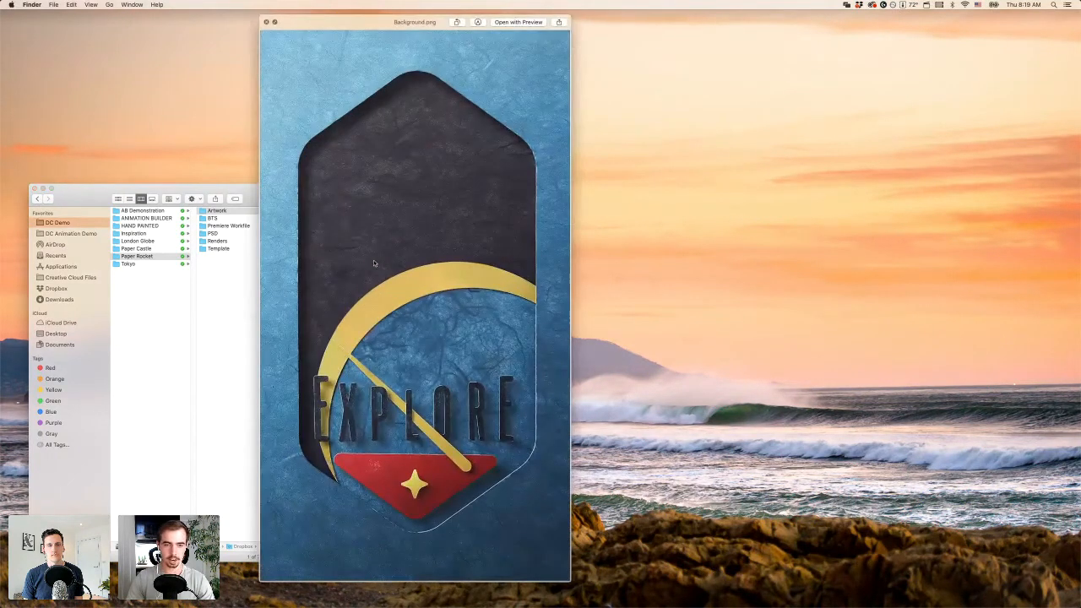
{"action": "key", "text": "Down"}
{"action": "key", "text": "Down"}
{"action": "key", "text": "Down"}
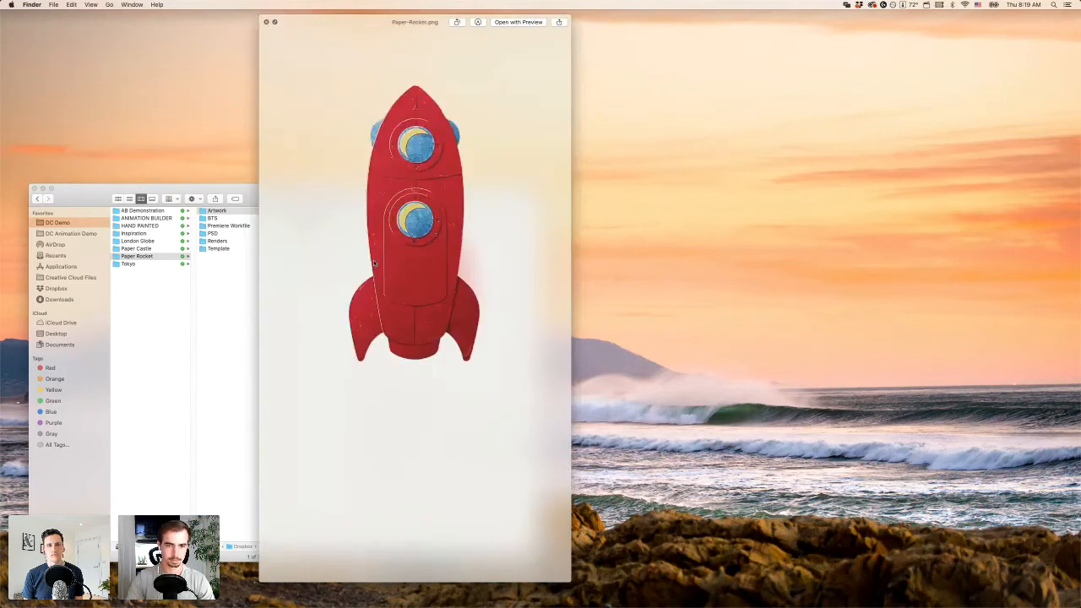
{"action": "key", "text": "Down"}
{"action": "key", "text": "Down"}
{"action": "key", "text": "Down"}
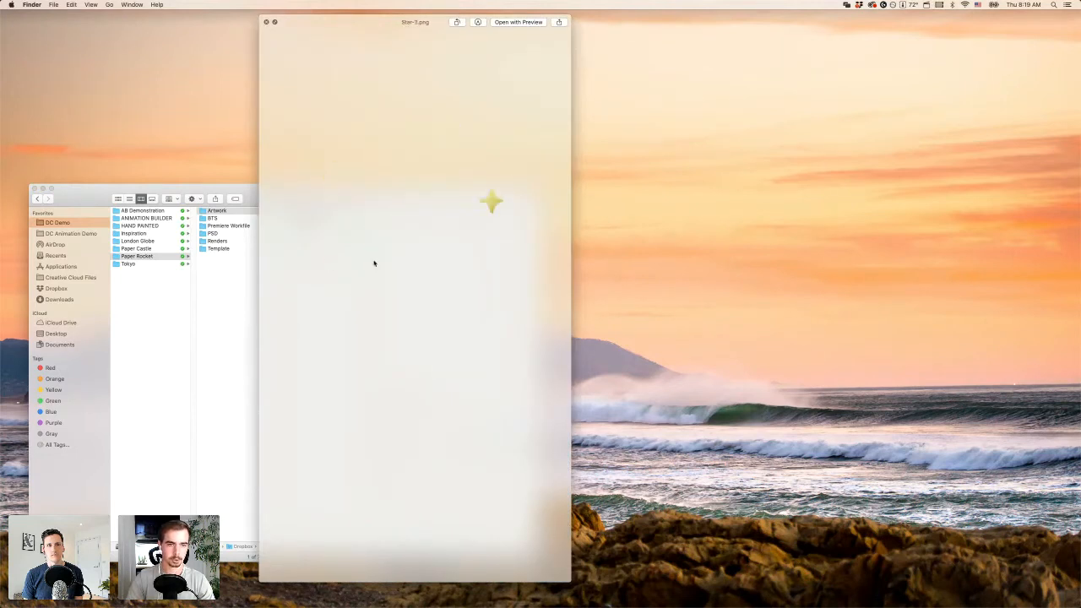
{"action": "key", "text": "Up"}
{"action": "key", "text": "Up"}
{"action": "key", "text": "Up"}
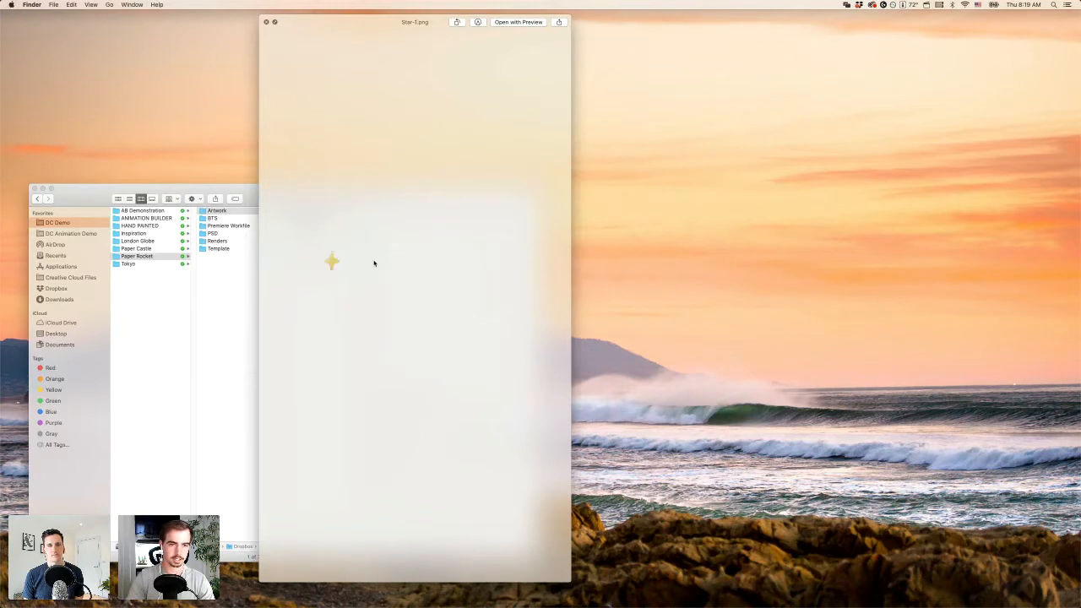
{"action": "key", "text": "Up"}
{"action": "key", "text": "Down"}
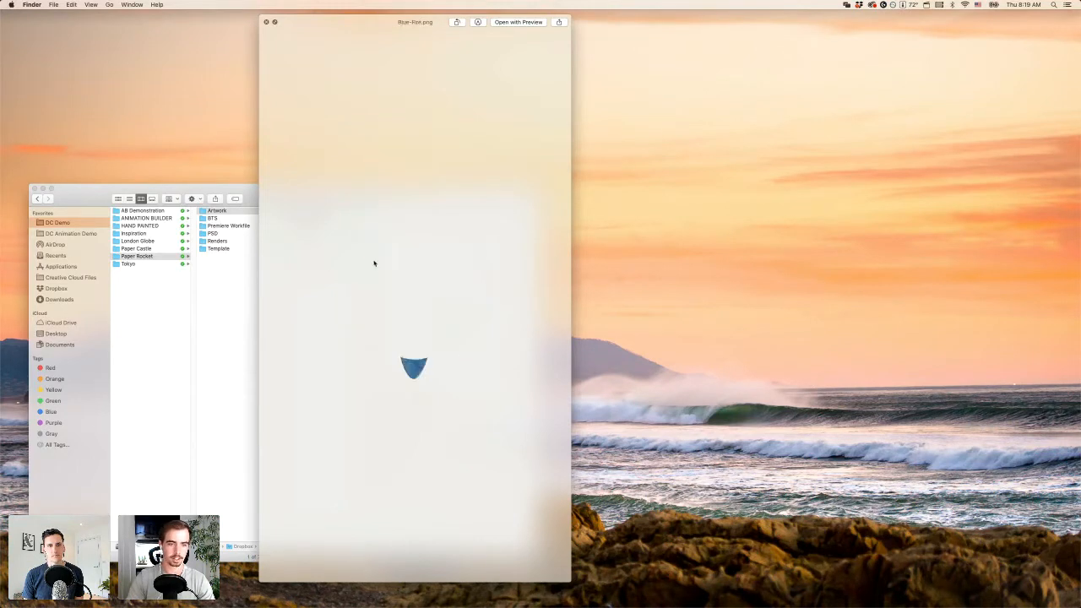
{"action": "key", "text": "Up"}
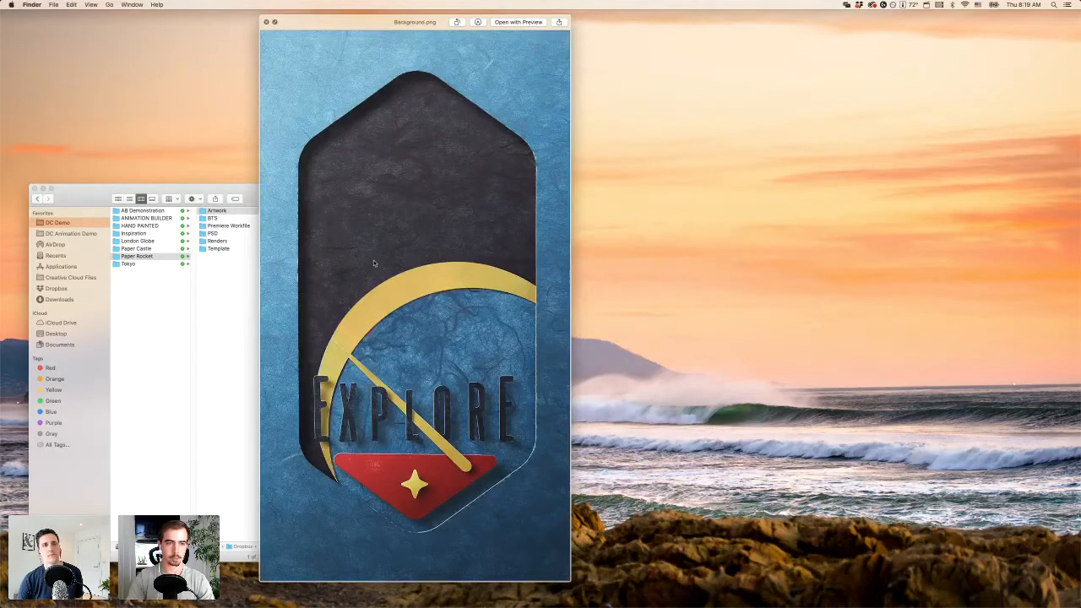
{"action": "key", "text": "space"}
- Open the 1.5 INSTRUCTIONS Quick Start Guide PDF from the ANIMATION BUILDER folder
{"action": "left_click_drag", "start_coordinate": [351, 192], "coordinate": [346, 142]}
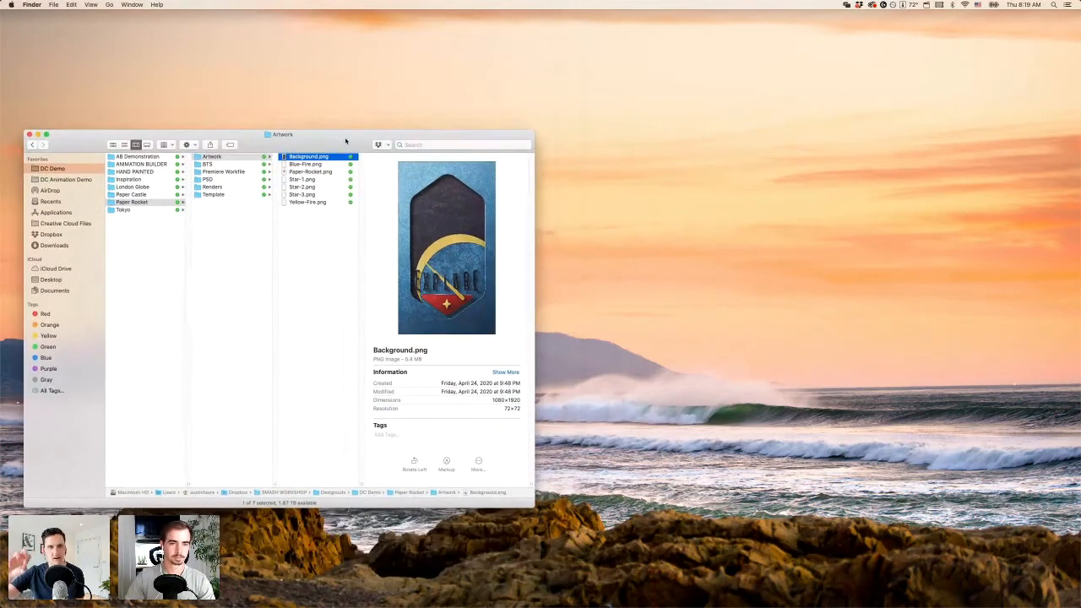
{"action": "left_click", "coordinate": [135, 163]}
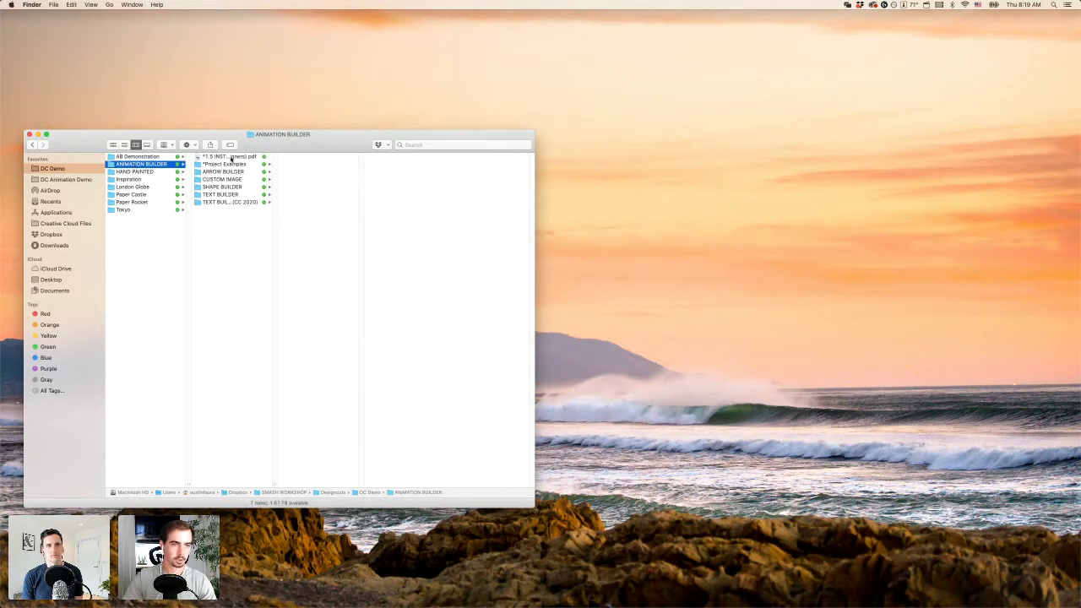
{"action": "left_click", "coordinate": [230, 158]}
{"action": "double_click", "coordinate": [245, 158]}
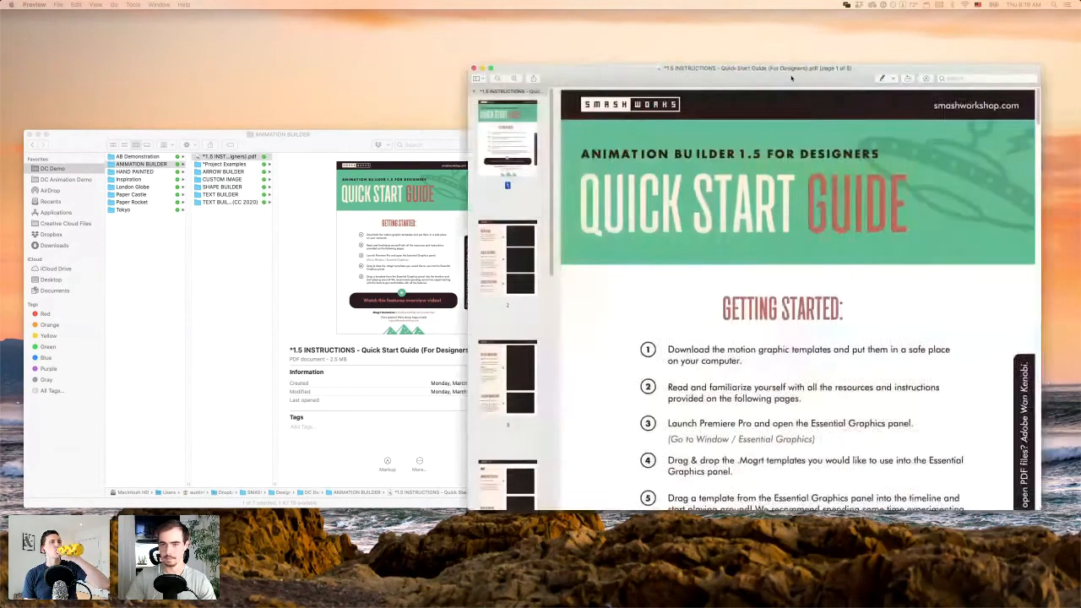
- Follow the guide's link to the .Mogrt Customizer web page and move the browser window aside from the file list
{"action": "left_click_drag", "start_coordinate": [1013, 492], "coordinate": [909, 506]}
{"action": "left_click", "coordinate": [821, 366]}
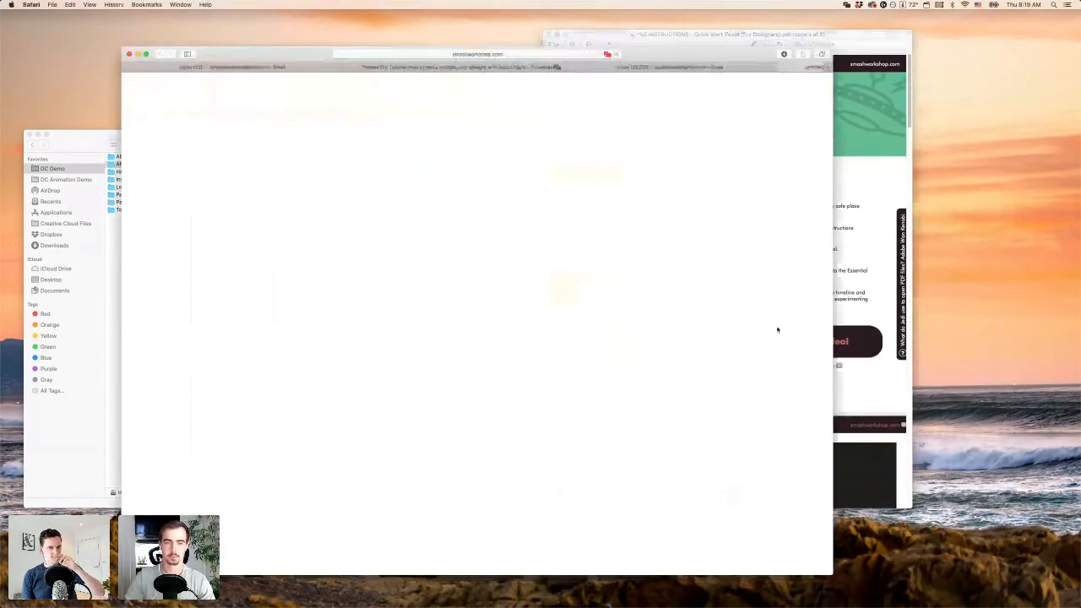
{"action": "left_click_drag", "start_coordinate": [656, 54], "coordinate": [809, 55]}
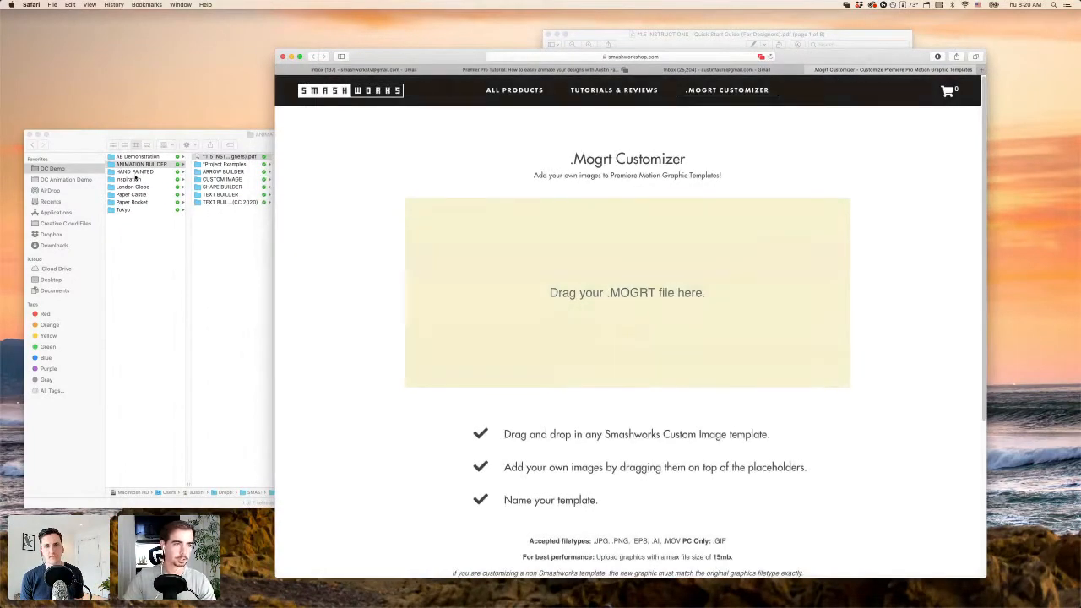
- Show the image files in the Paper Rocket project's Artwork folder
{"action": "left_click", "coordinate": [135, 200]}
{"action": "left_click", "coordinate": [132, 202]}
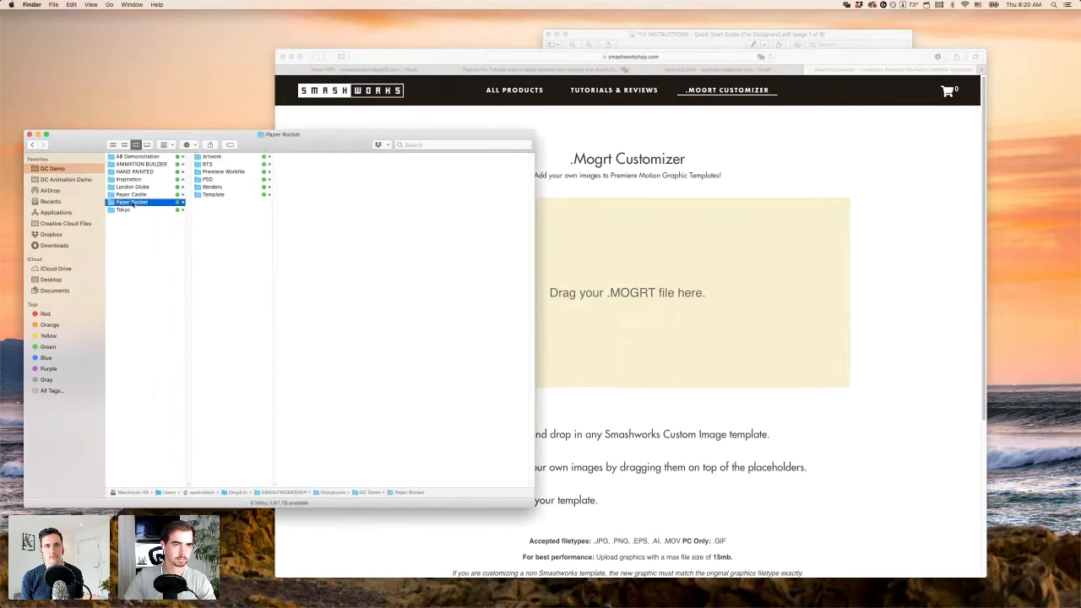
{"action": "left_click", "coordinate": [217, 157]}
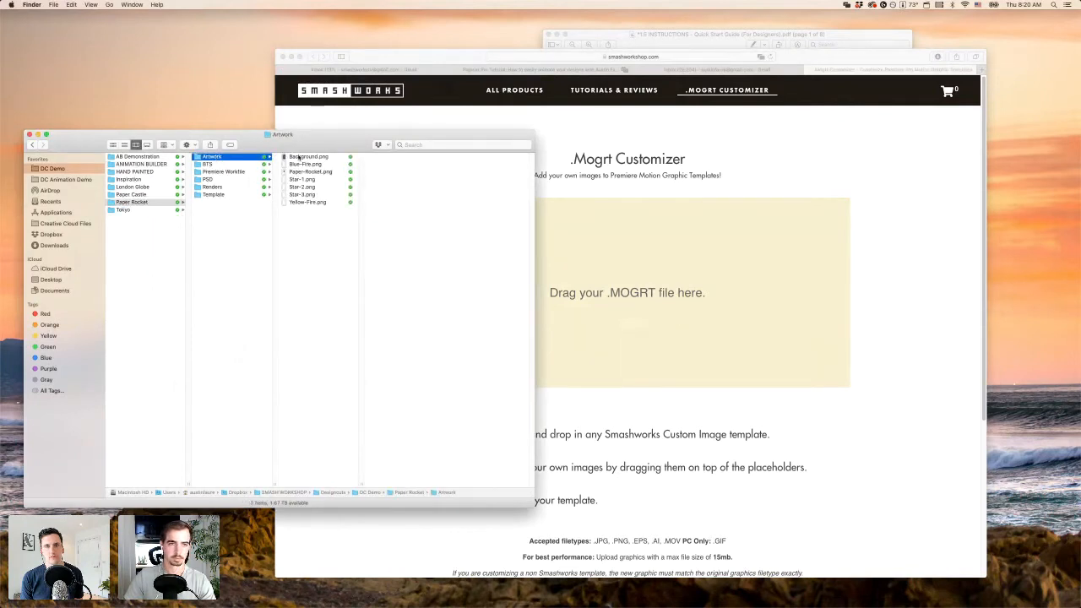
- Open the CUSTOM IMAGE folder inside ANIMATION BUILDER, with the Finder window narrowed beside the web page
{"action": "left_click", "coordinate": [141, 163]}
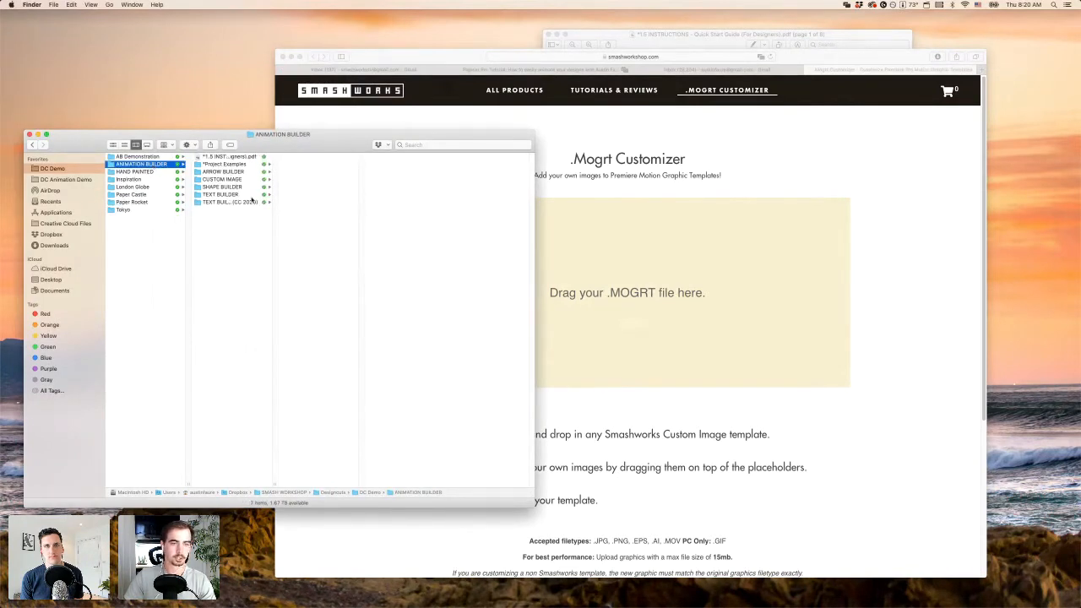
{"action": "left_click_drag", "start_coordinate": [272, 483], "coordinate": [303, 479]}
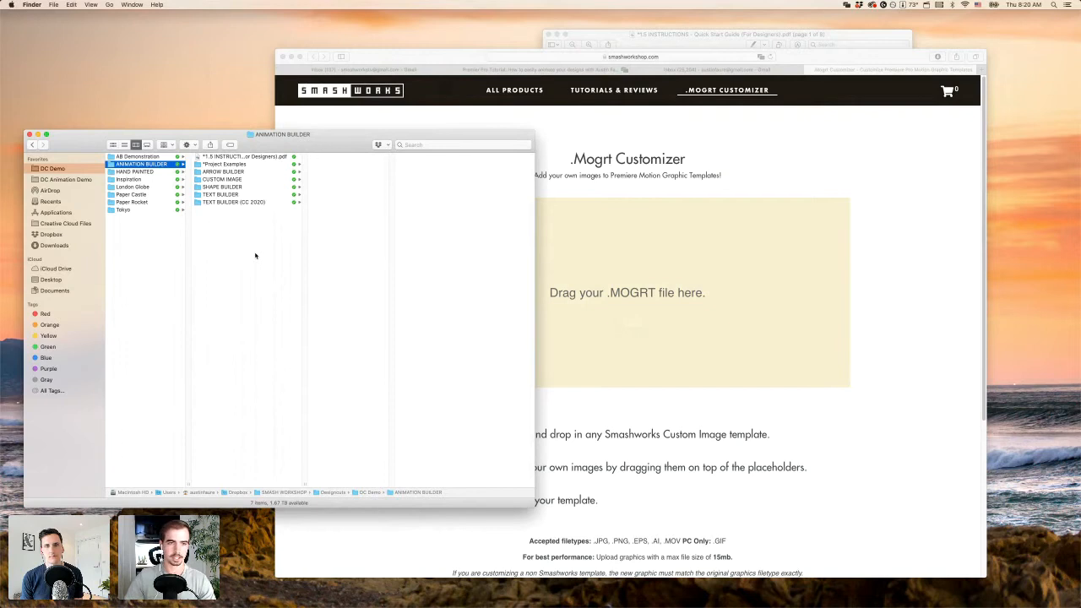
{"action": "left_click_drag", "start_coordinate": [343, 147], "coordinate": [319, 122]}
{"action": "left_click_drag", "start_coordinate": [508, 480], "coordinate": [413, 510]}
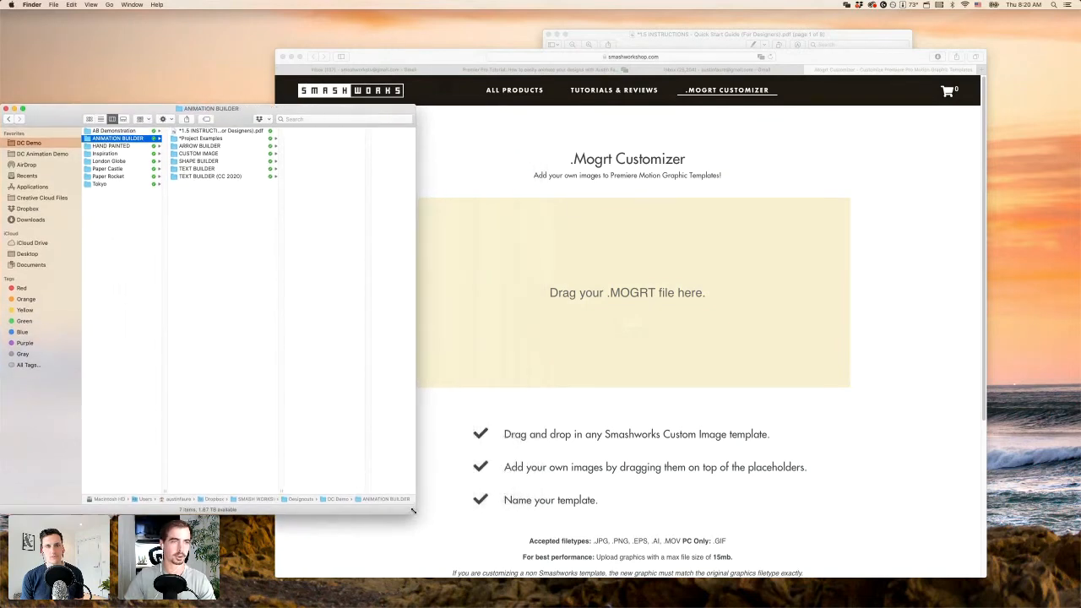
{"action": "left_click", "coordinate": [208, 154]}
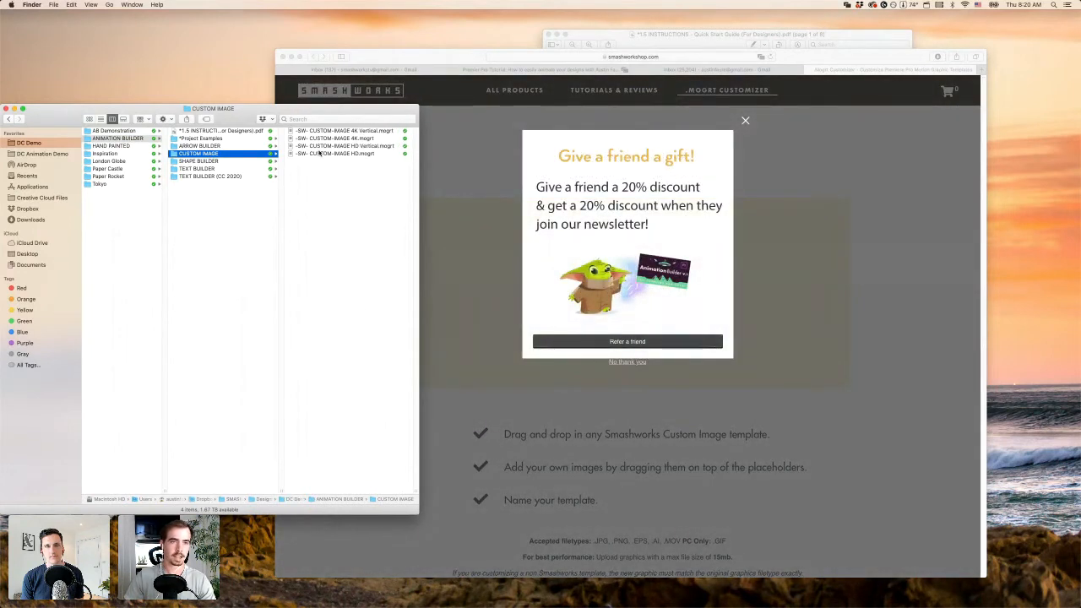
- Dismiss the newsletter discount popup on the .Mogrt Customizer page and return to the CUSTOM IMAGE folder
{"action": "left_click", "coordinate": [745, 121]}
{"action": "left_click", "coordinate": [745, 122]}
{"action": "left_click", "coordinate": [239, 108]}
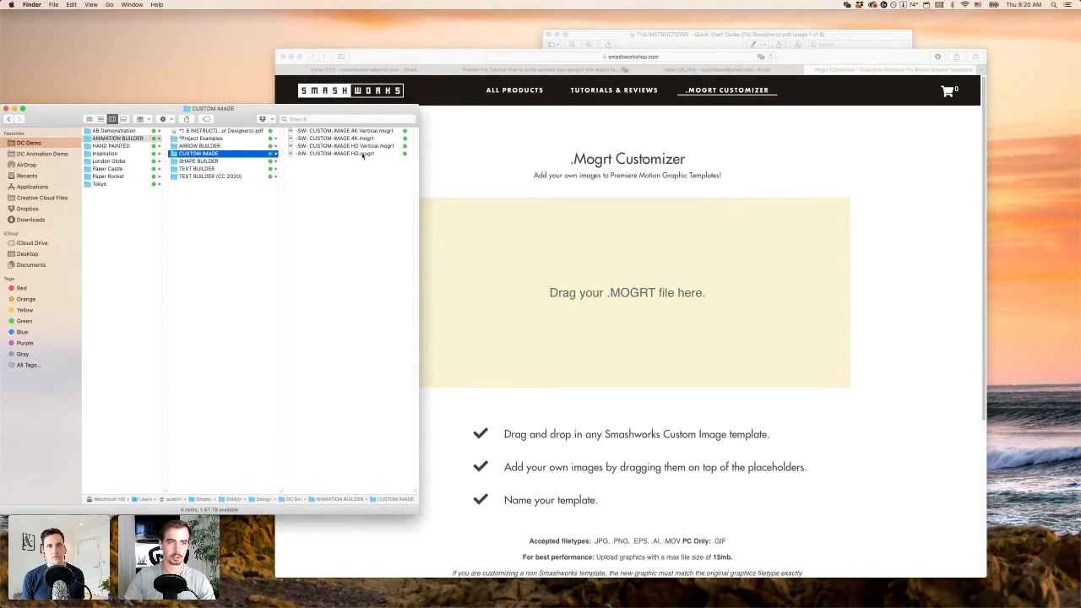
{"action": "left_click_drag", "start_coordinate": [355, 156], "coordinate": [585, 267]}
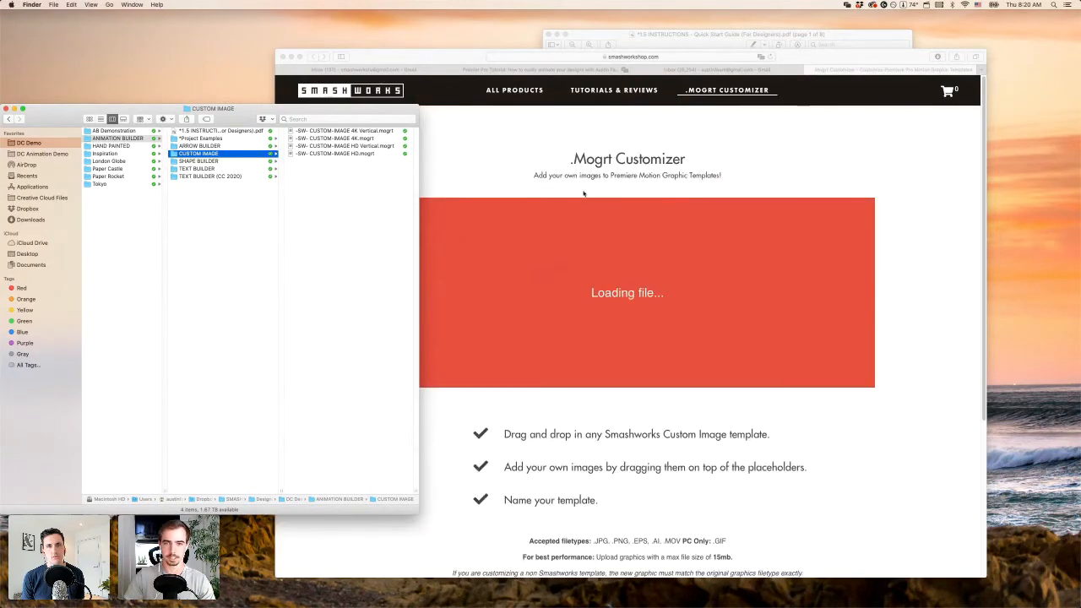
{"action": "left_click", "coordinate": [500, 138]}
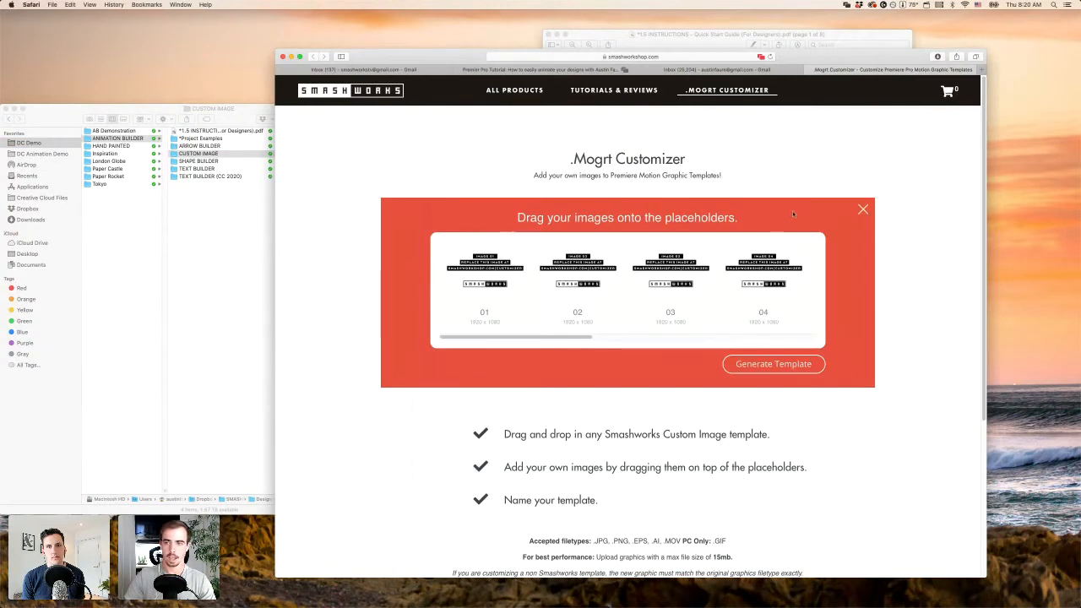
{"action": "left_click", "coordinate": [863, 209]}
- Load the template -SW- CUSTOM-IMAGE HD Vertical.mogrt from the CUSTOM IMAGE folder into the .Mogrt Customizer
{"action": "left_click", "coordinate": [220, 125]}
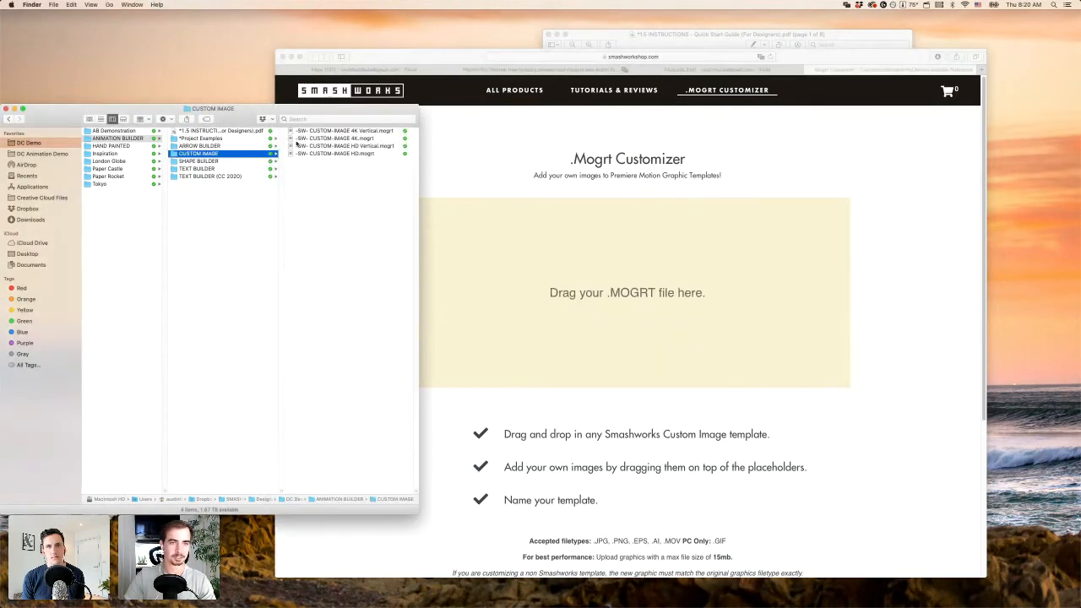
{"action": "left_click", "coordinate": [362, 146]}
{"action": "left_click_drag", "start_coordinate": [295, 147], "coordinate": [630, 290]}
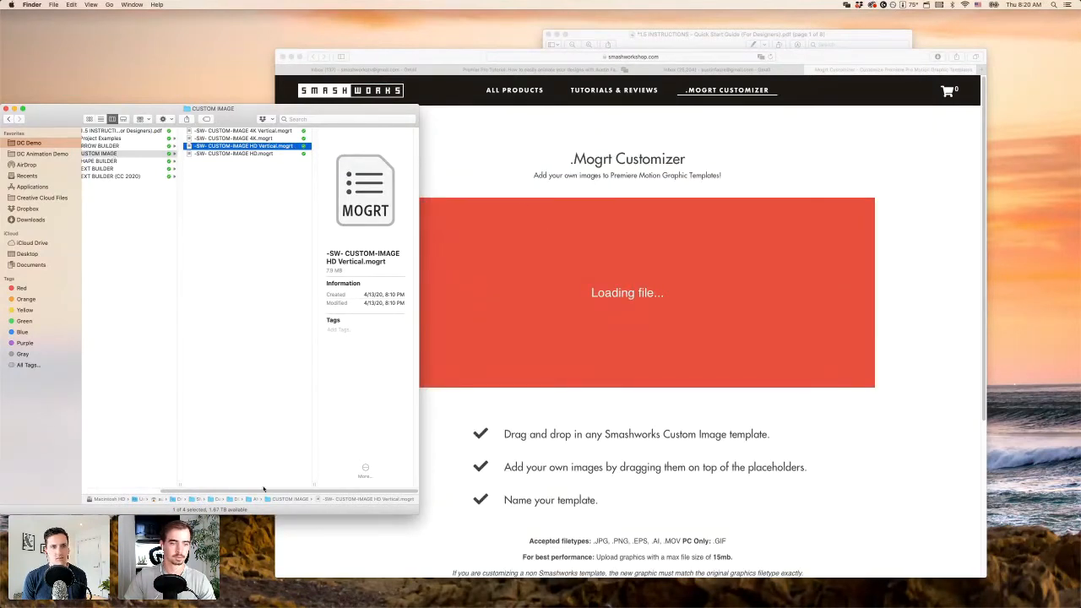
- Assign Background.png from the Paper Rocket project's Artwork folder to image placeholder 01
{"action": "left_click_drag", "start_coordinate": [262, 488], "coordinate": [184, 496]}
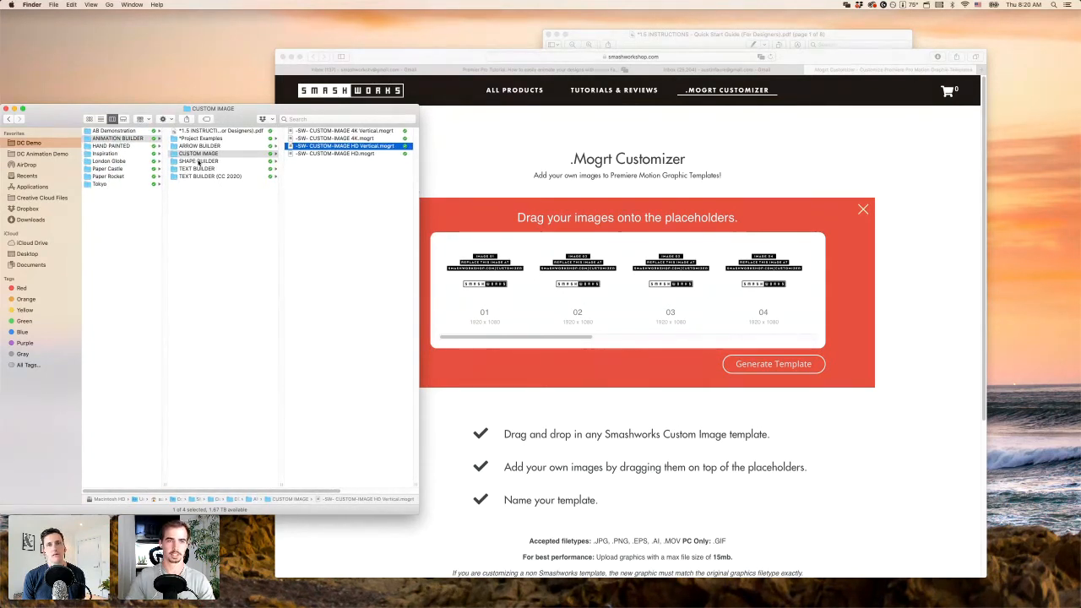
{"action": "left_click", "coordinate": [108, 176]}
{"action": "left_click", "coordinate": [189, 131]}
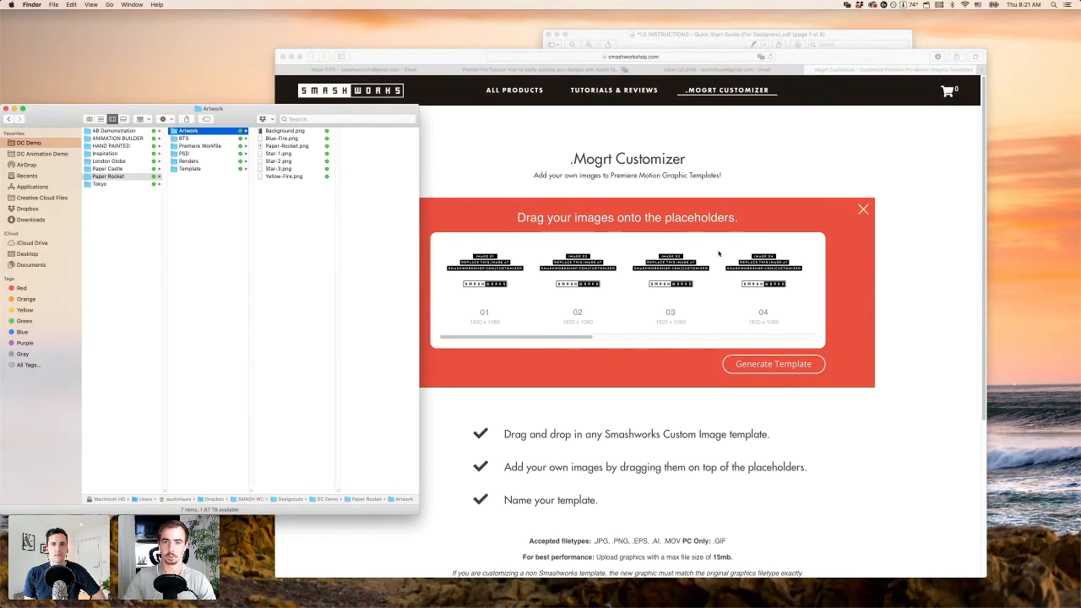
{"action": "left_click_drag", "start_coordinate": [507, 338], "coordinate": [480, 361]}
{"action": "left_click", "coordinate": [259, 131]}
{"action": "left_click_drag", "start_coordinate": [265, 132], "coordinate": [484, 272]}
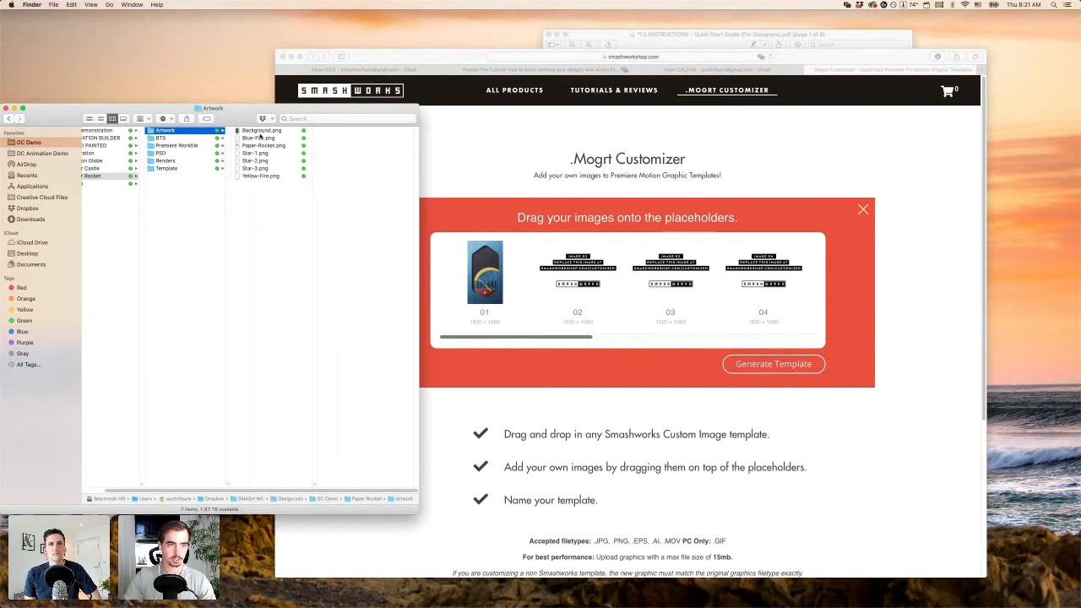
- Assign Blue-Fire.png to image placeholder 02 and Yellow-Fire.png to placeholder 03
{"action": "left_click_drag", "start_coordinate": [260, 140], "coordinate": [561, 278]}
{"action": "left_click", "coordinate": [255, 168]}
{"action": "left_click_drag", "start_coordinate": [260, 175], "coordinate": [670, 279]}
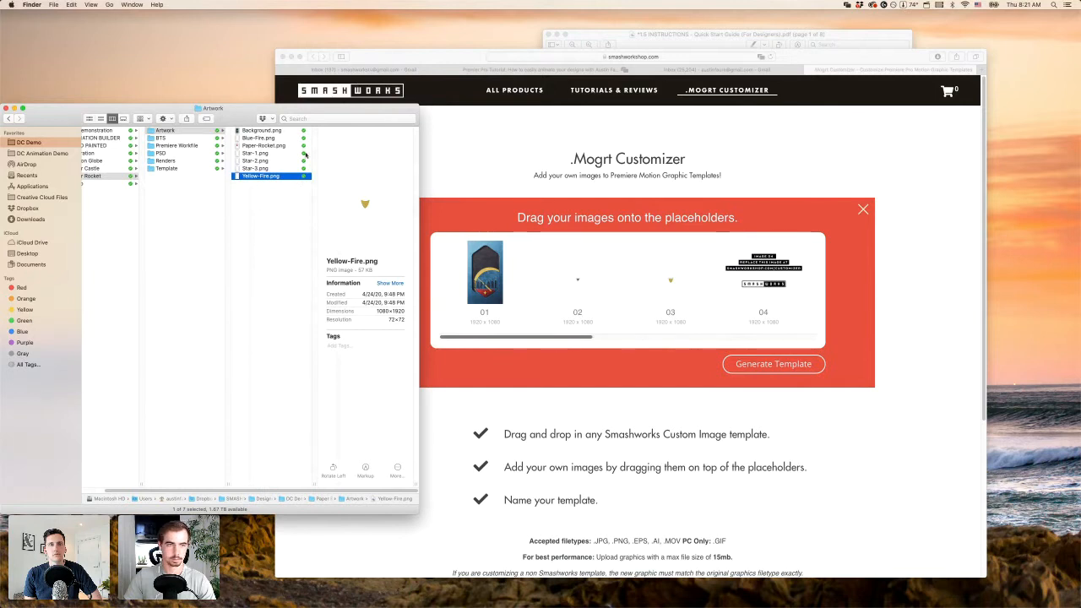
- Assign Paper-Rocket.png to image placeholder 04
{"action": "left_click", "coordinate": [255, 153]}
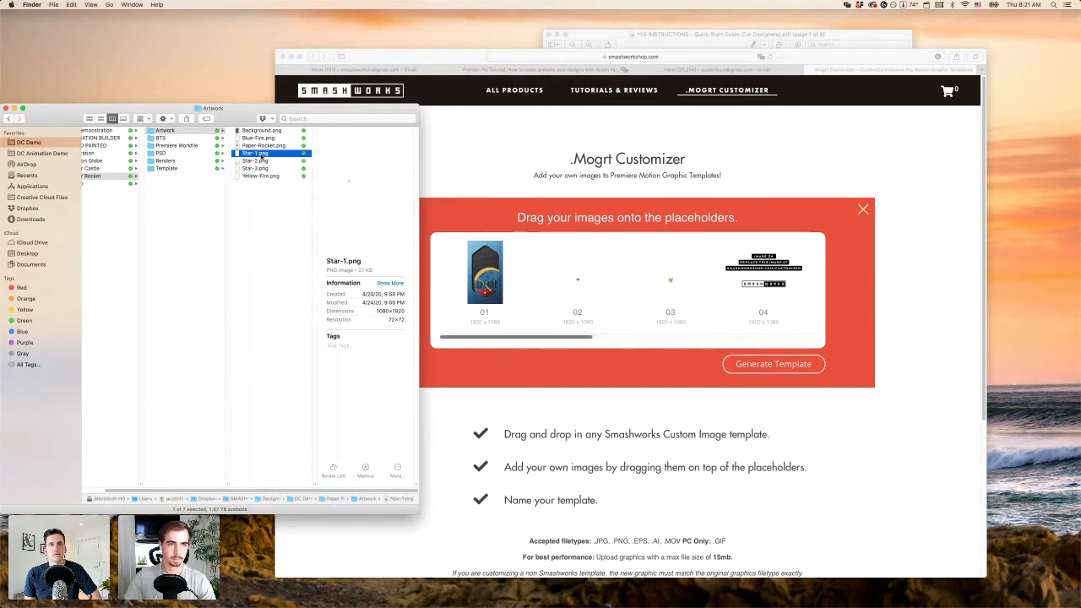
{"action": "left_click", "coordinate": [262, 145]}
{"action": "left_click_drag", "start_coordinate": [262, 145], "coordinate": [760, 275]}
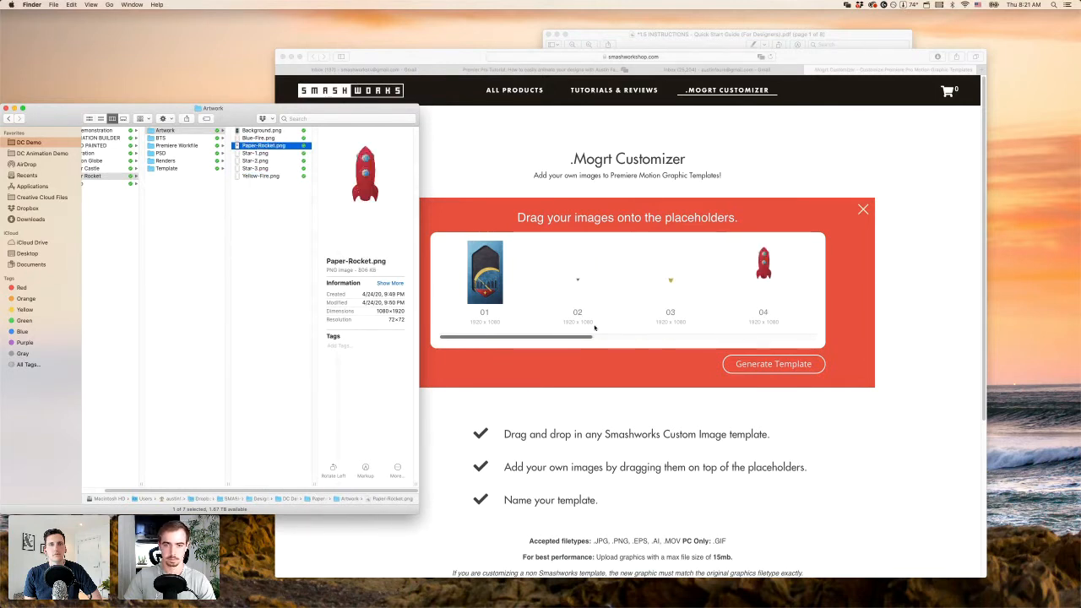
- Assign Star-1.png, Star-2.png and Star-3.png from the Artwork folder to image placeholders 05, 06 and 07
{"action": "left_click", "coordinate": [601, 324]}
{"action": "scroll", "coordinate": [601, 324], "scroll_direction": "right", "scroll_amount": 5}
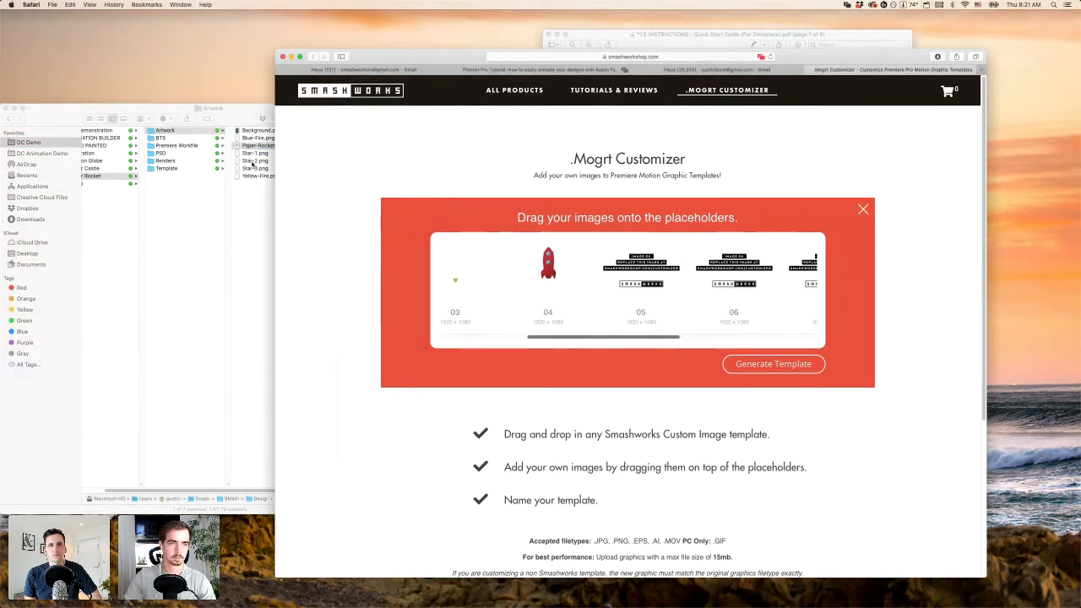
{"action": "left_click", "coordinate": [262, 145]}
{"action": "left_click_drag", "start_coordinate": [261, 145], "coordinate": [636, 274]}
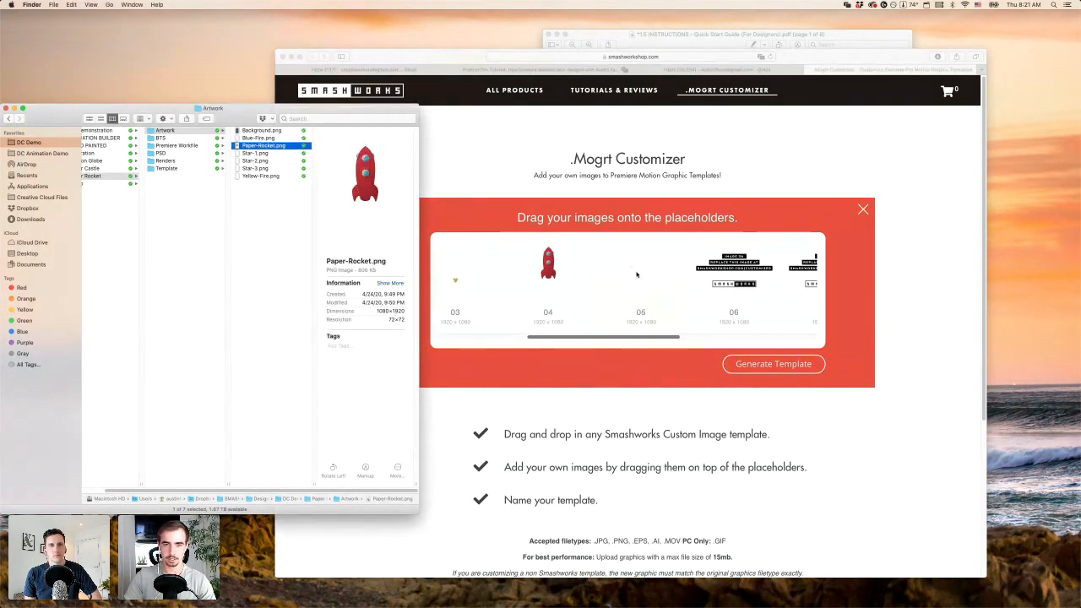
{"action": "left_click", "coordinate": [255, 153]}
{"action": "left_click_drag", "start_coordinate": [255, 160], "coordinate": [734, 279]}
{"action": "left_click", "coordinate": [697, 334]}
{"action": "scroll", "coordinate": [697, 334], "scroll_direction": "right", "scroll_amount": 3}
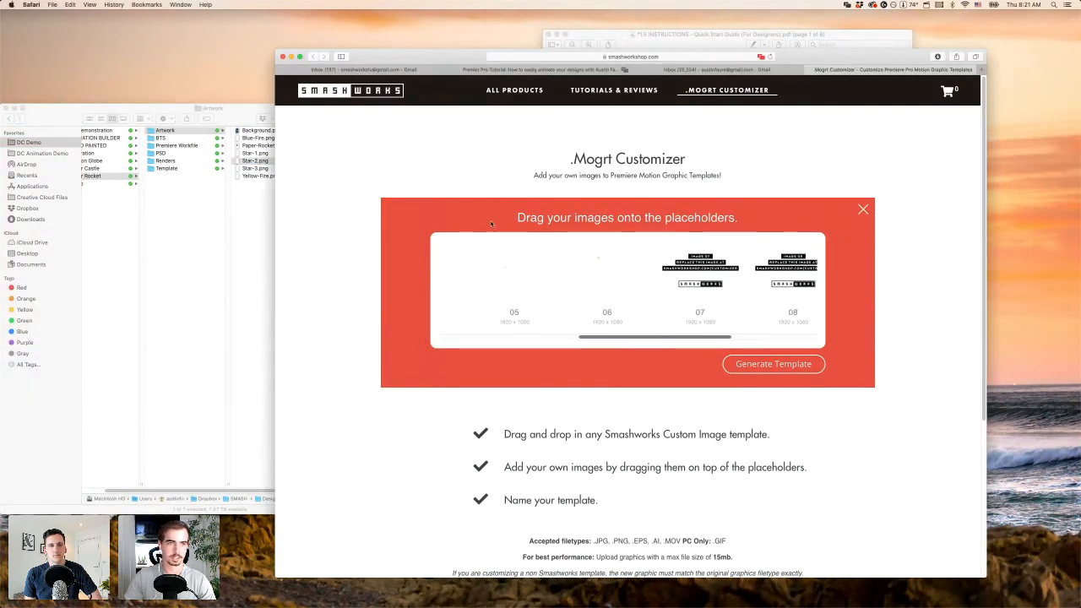
{"action": "left_click", "coordinate": [255, 168]}
{"action": "left_click_drag", "start_coordinate": [255, 168], "coordinate": [659, 292]}
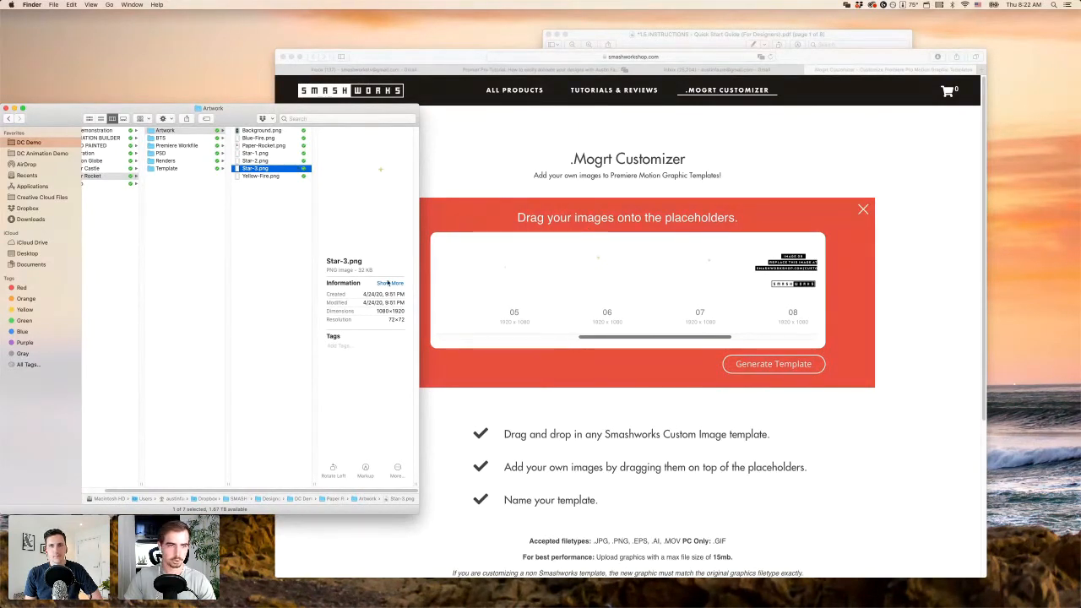
{"action": "left_click", "coordinate": [284, 205]}
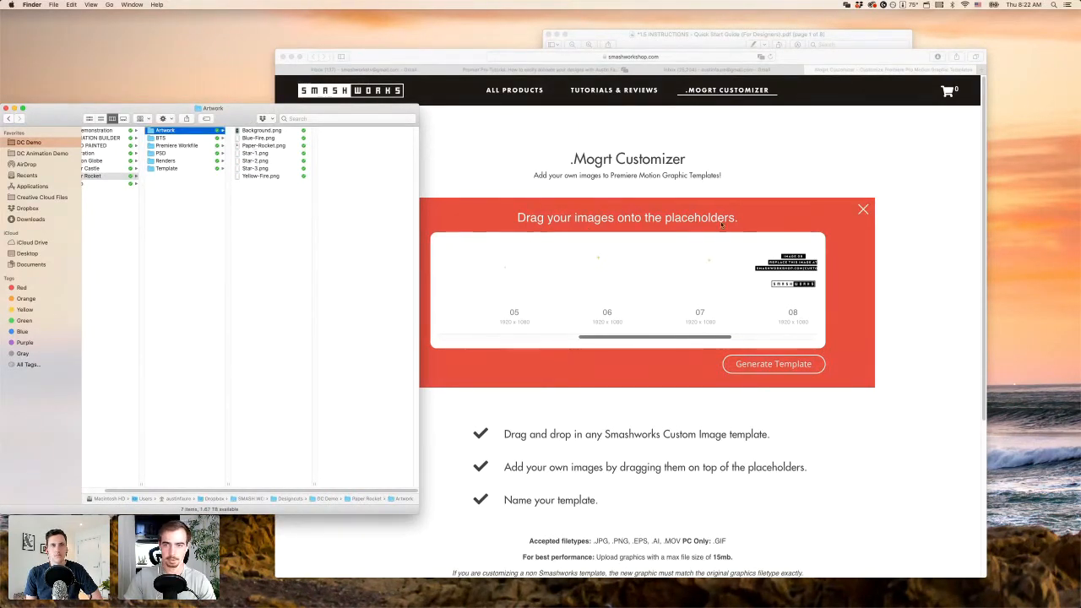
- Generate the customized template with the name PAPER ROCKET
{"action": "left_click", "coordinate": [773, 363]}
{"action": "left_click", "coordinate": [774, 364]}
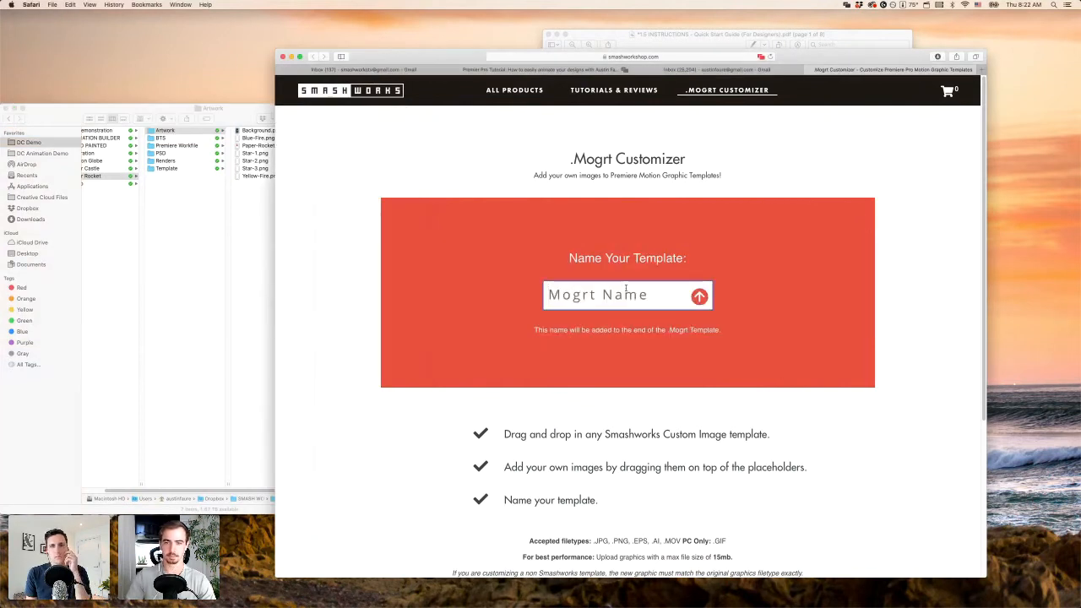
{"action": "type", "text": "PAP"}
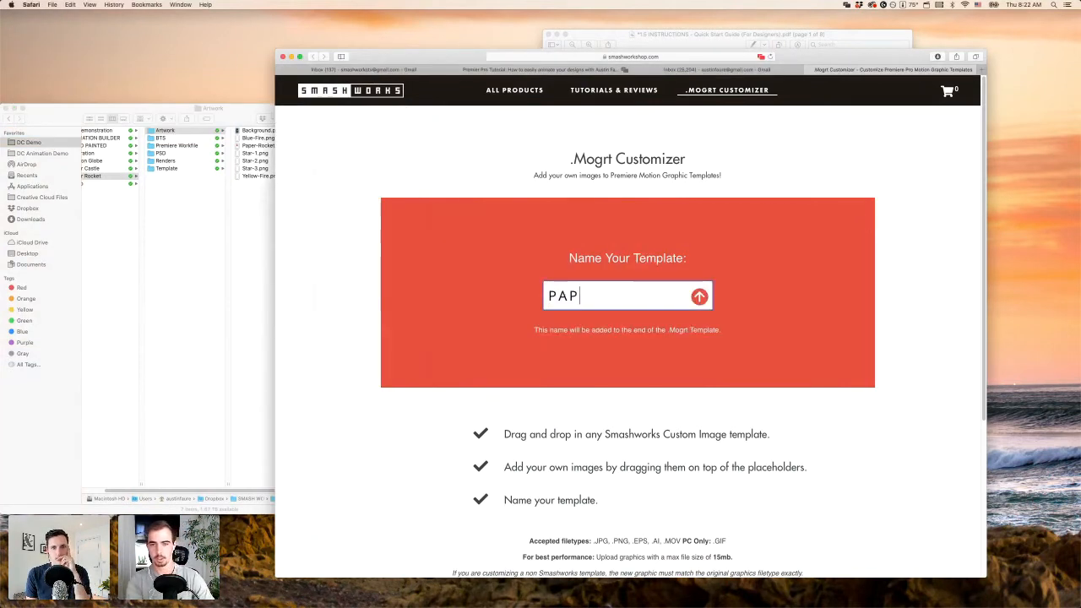
{"action": "type", "text": "ER ROCKET"}
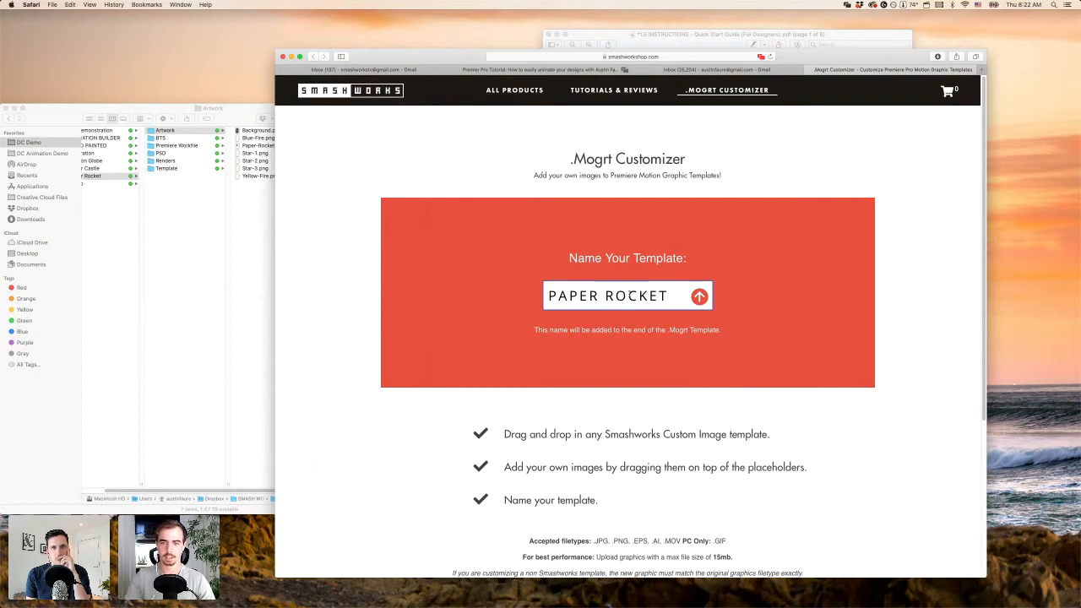
{"action": "left_click", "coordinate": [701, 296]}
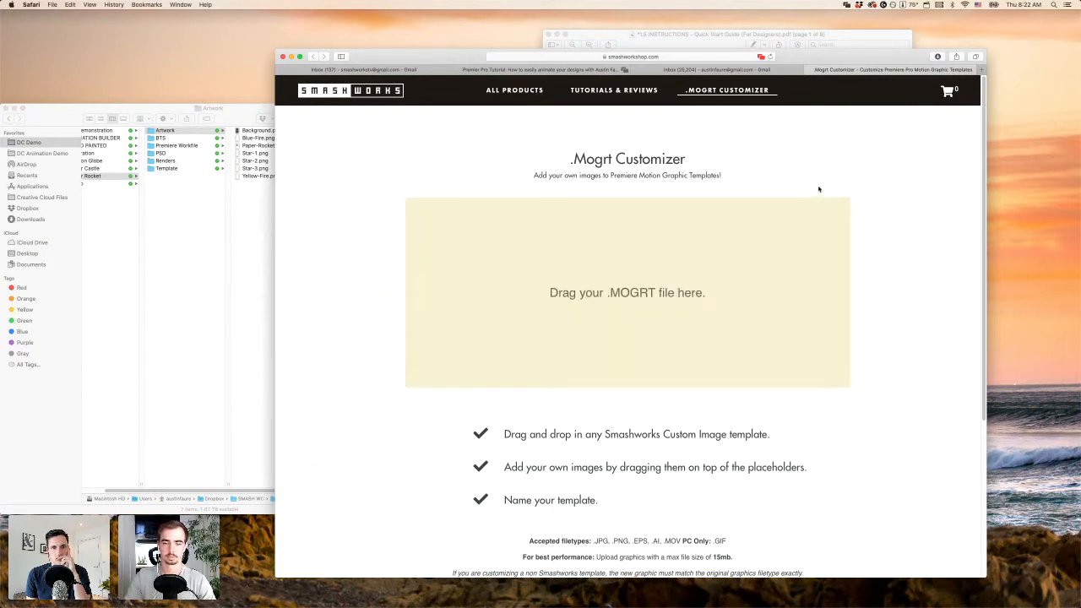
- Minimize the browser window and the Quick Start Guide, switch to Premiere Pro, and show Essential Graphics
{"action": "left_click", "coordinate": [291, 58]}
{"action": "left_click", "coordinate": [696, 35]}
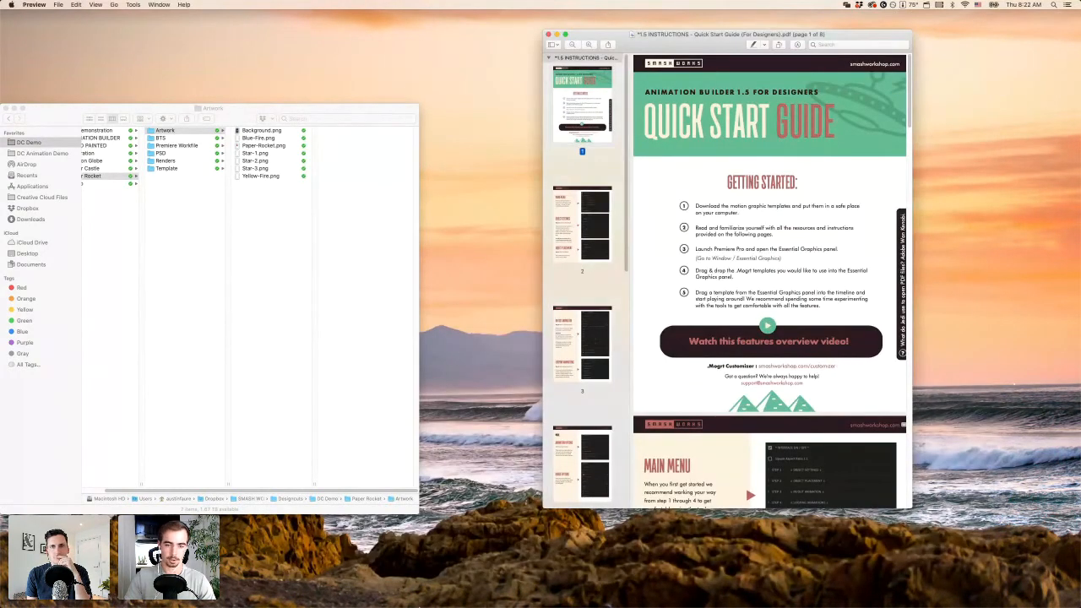
{"action": "mouse_move", "coordinate": [412, 591]}
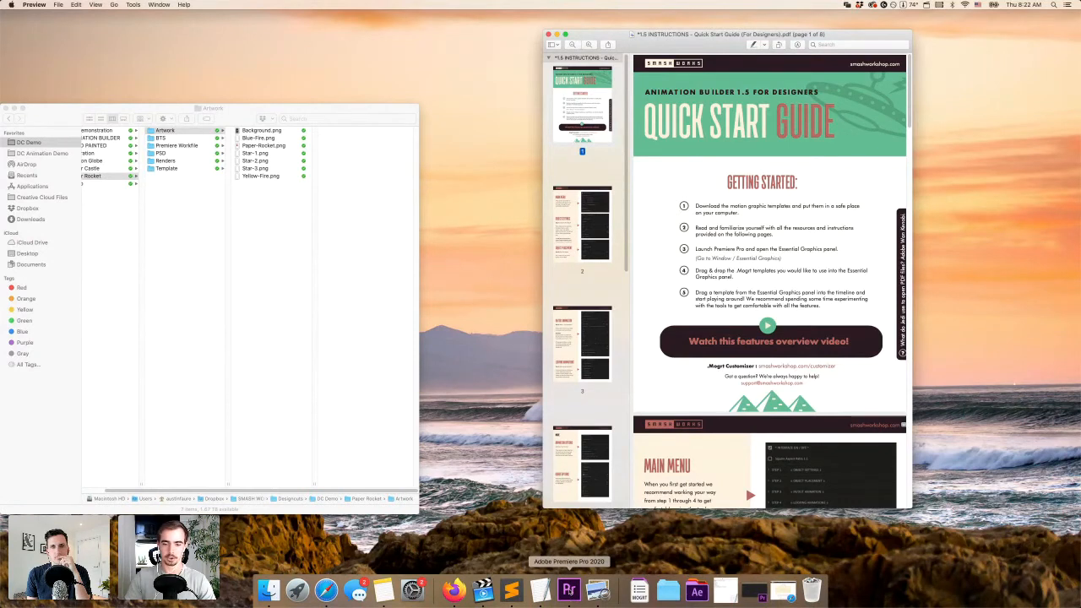
{"action": "left_click", "coordinate": [568, 590]}
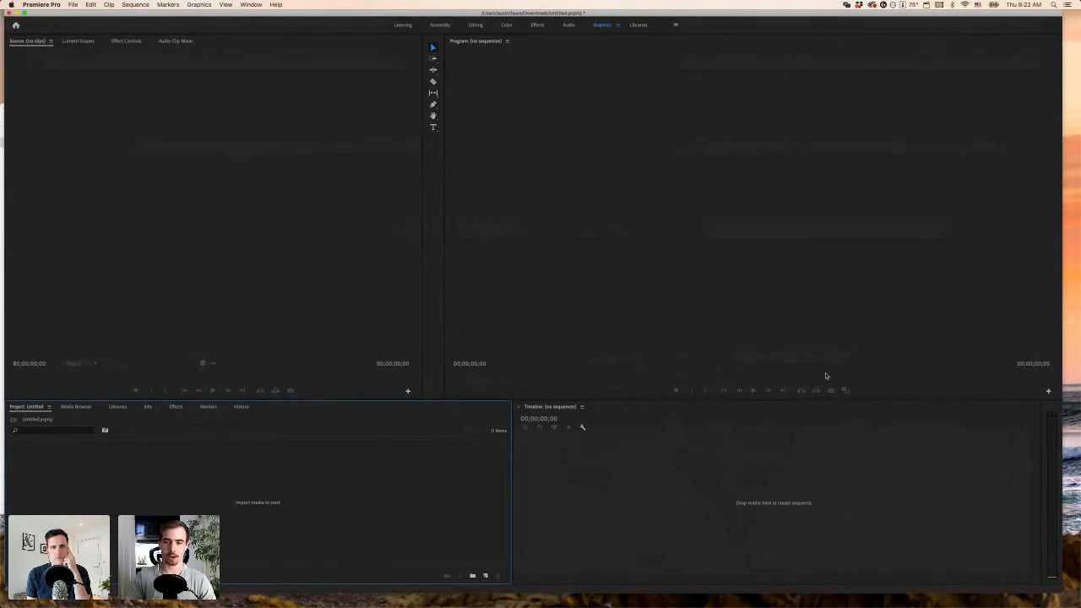
{"action": "left_click", "coordinate": [251, 5]}
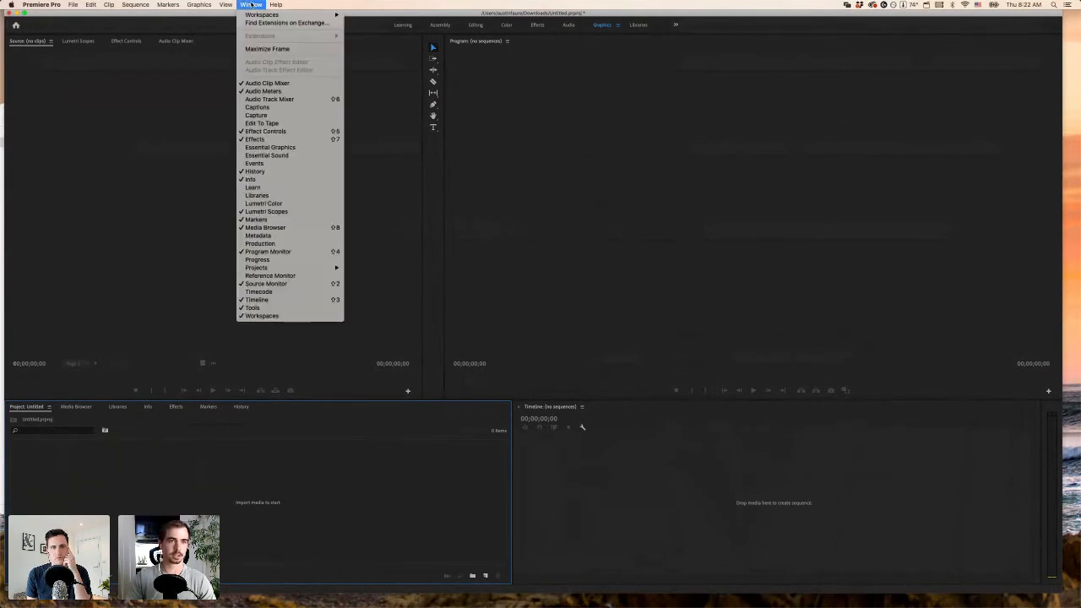
{"action": "left_click", "coordinate": [284, 148]}
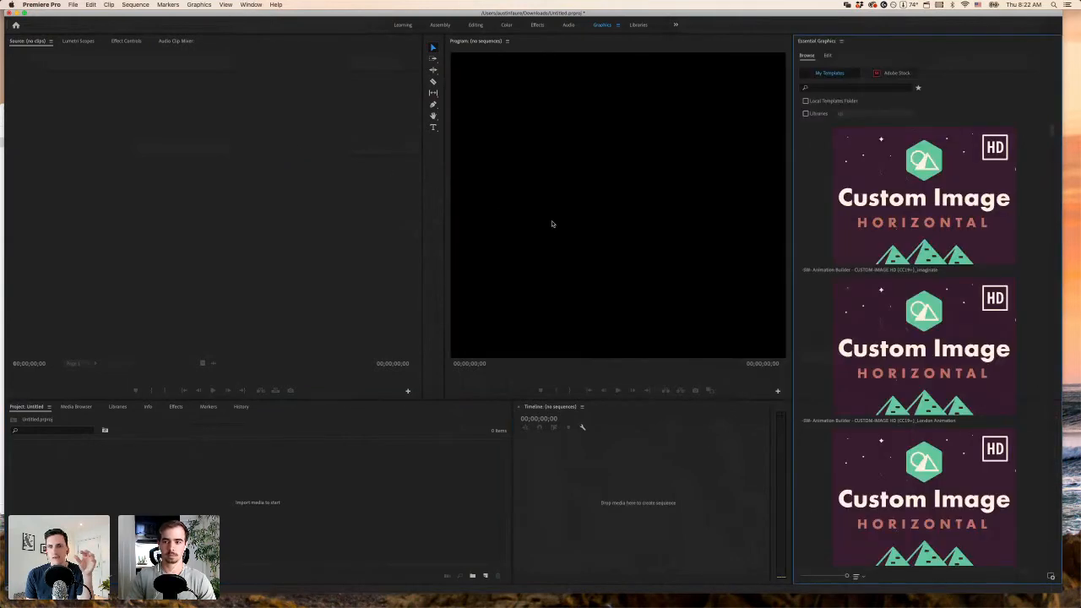
- In Finder, look in the Paper Rocket project's Template folder for its PAPER ROCKET .mogrt file
{"action": "mouse_move", "coordinate": [332, 604]}
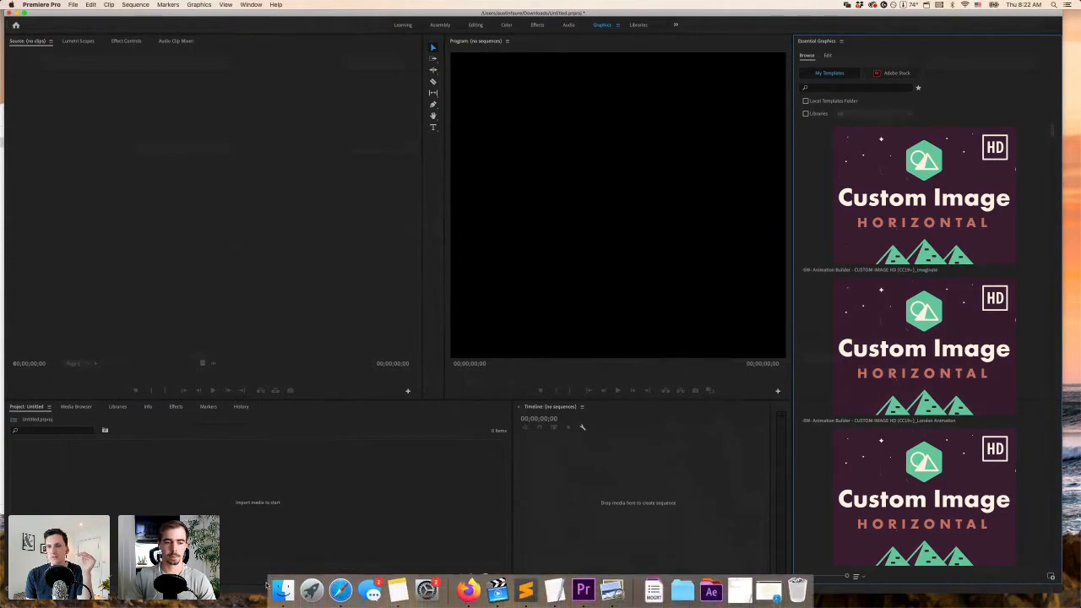
{"action": "left_click", "coordinate": [282, 589]}
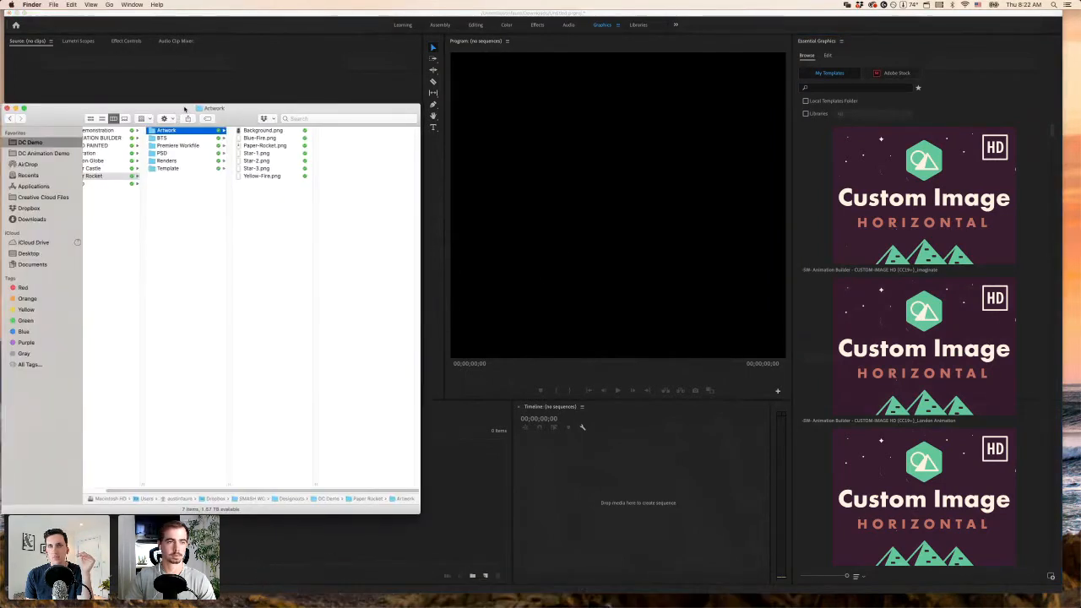
{"action": "left_click_drag", "start_coordinate": [183, 108], "coordinate": [218, 160]}
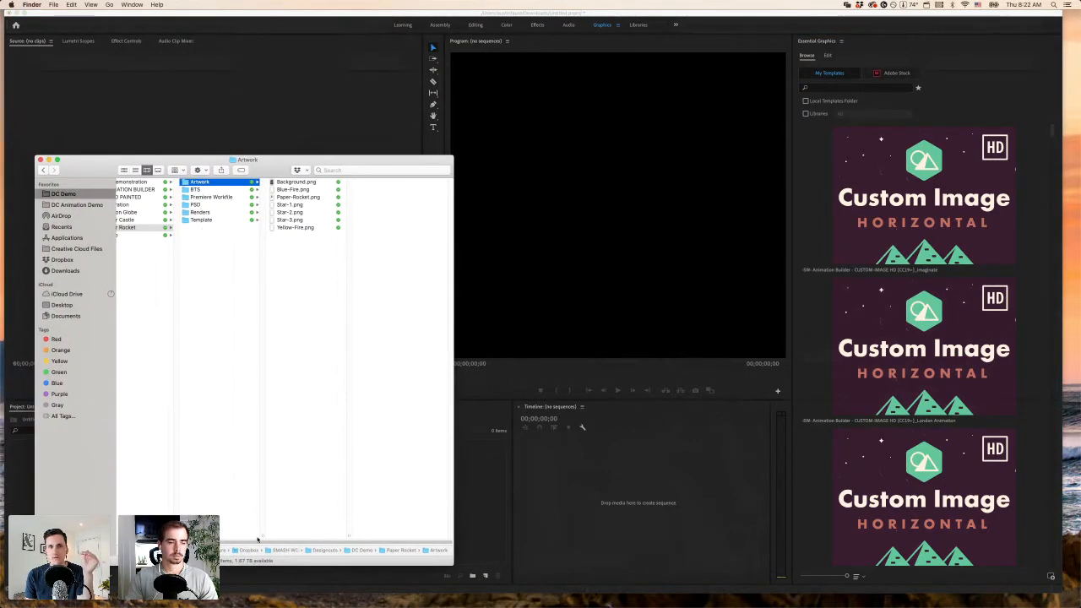
{"action": "scroll", "coordinate": [221, 329], "scroll_direction": "left", "scroll_amount": 2}
{"action": "left_click", "coordinate": [241, 221]}
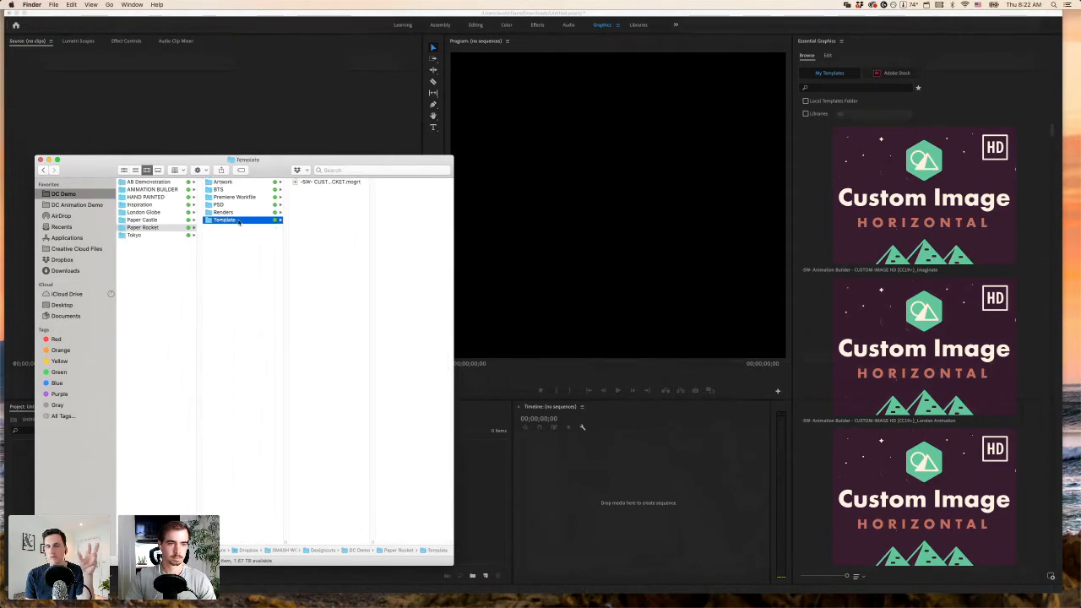
{"action": "left_click_drag", "start_coordinate": [370, 543], "coordinate": [474, 541]}
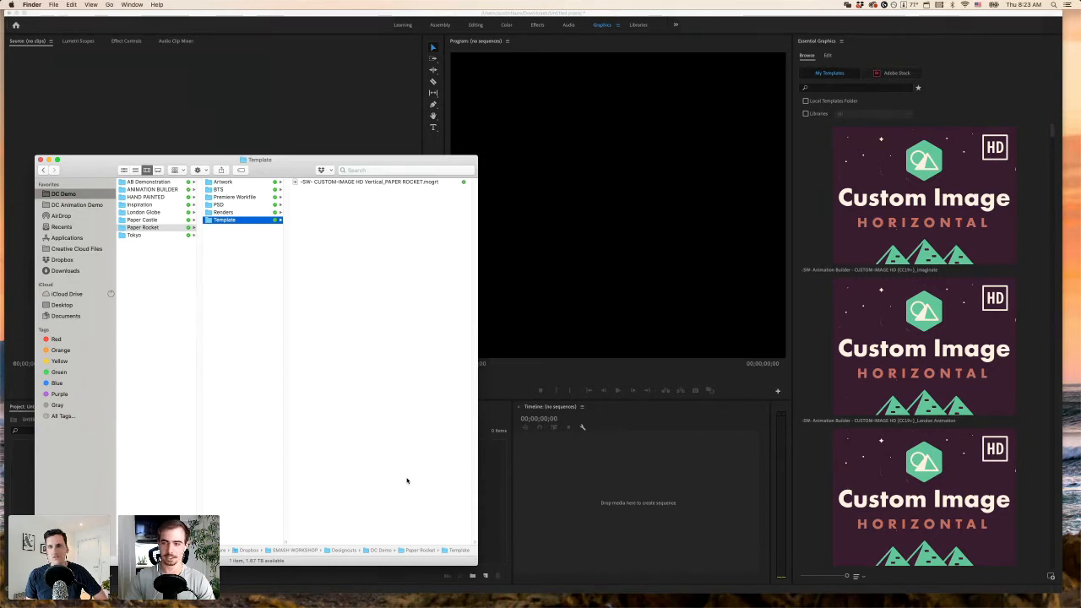
{"action": "left_click", "coordinate": [359, 181]}
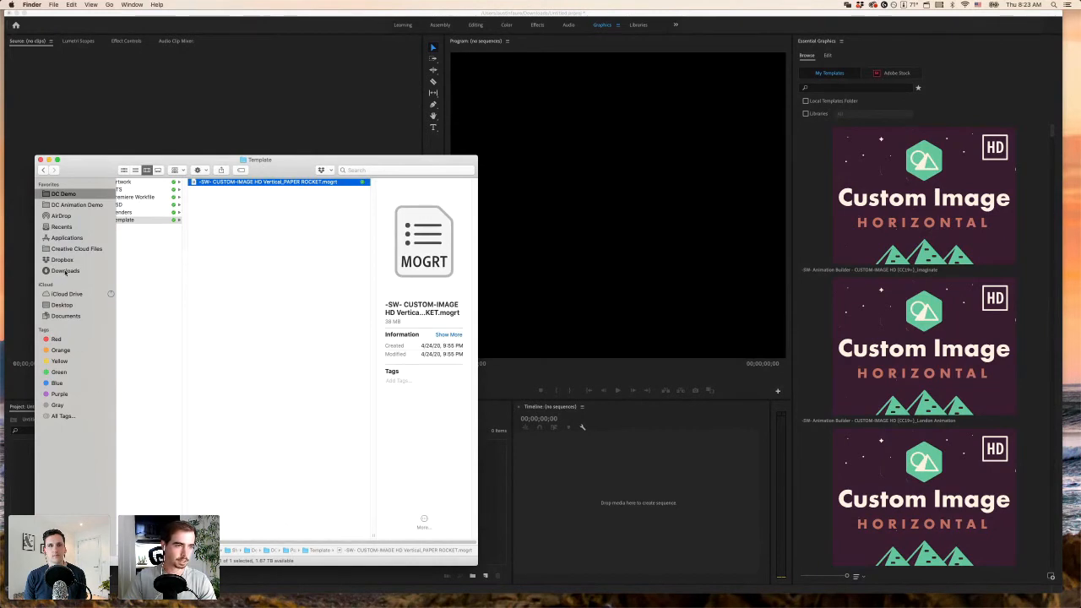
- Import -SW- CUSTOM-IMAGE HD Vertical_PAPER ROCKET.mogrt from Downloads into Essential Graphics, overwriting the existing copy, and locate it among the templates
{"action": "left_click", "coordinate": [65, 271]}
{"action": "left_click", "coordinate": [198, 194]}
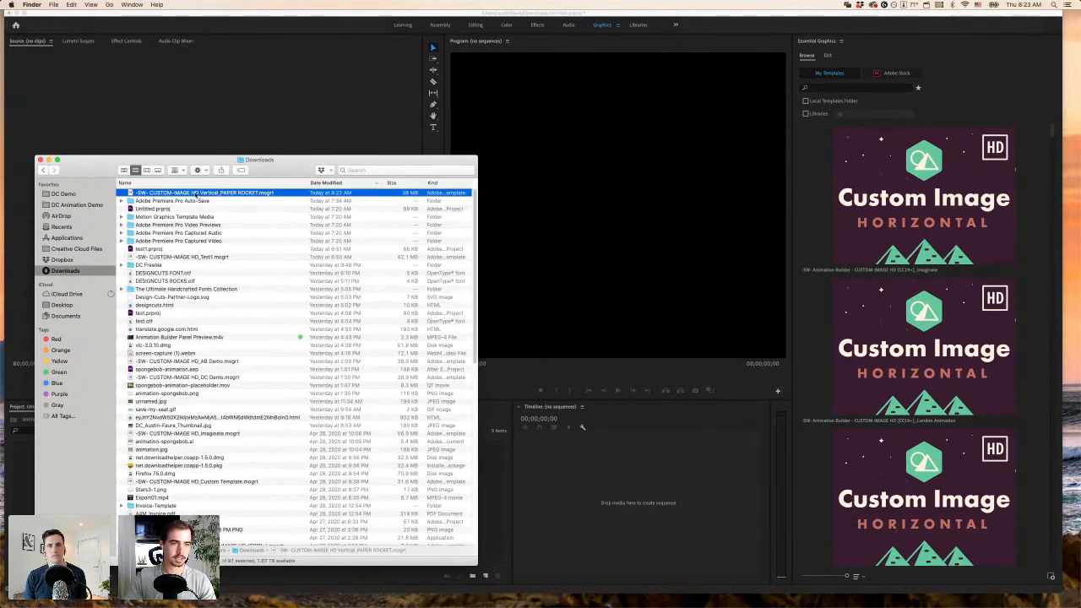
{"action": "left_click_drag", "start_coordinate": [180, 195], "coordinate": [893, 222]}
{"action": "left_click", "coordinate": [514, 285]}
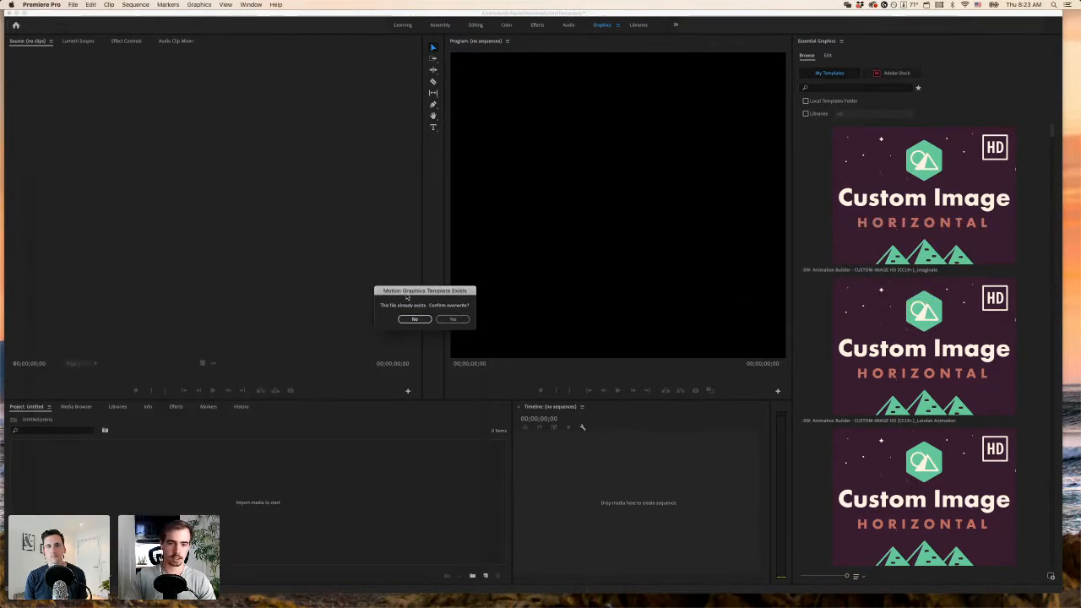
{"action": "left_click", "coordinate": [452, 319]}
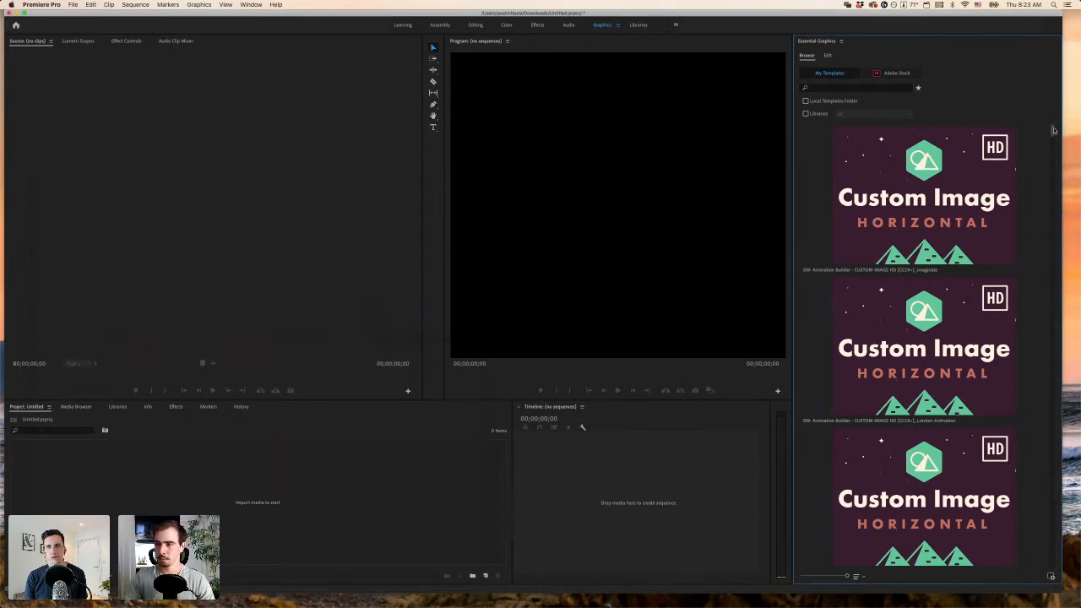
{"action": "left_click_drag", "start_coordinate": [1053, 130], "coordinate": [1052, 149]}
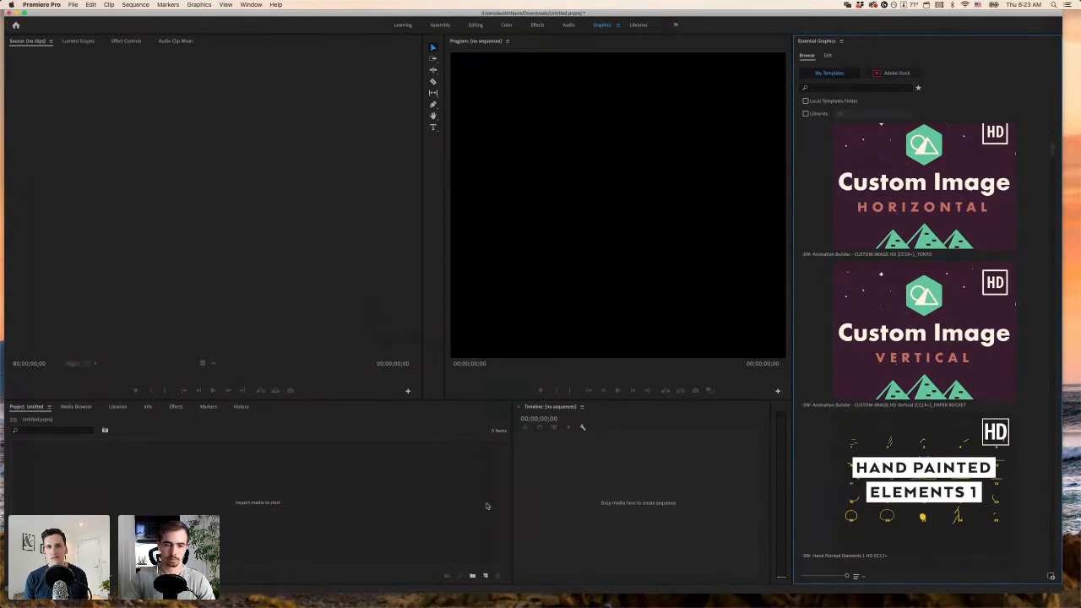
- Widen the timeline area and create a sequence named PAPER ROCKET ANIMATION with the DV - NTSC Standard 48kHz preset
{"action": "left_click_drag", "start_coordinate": [512, 470], "coordinate": [317, 485]}
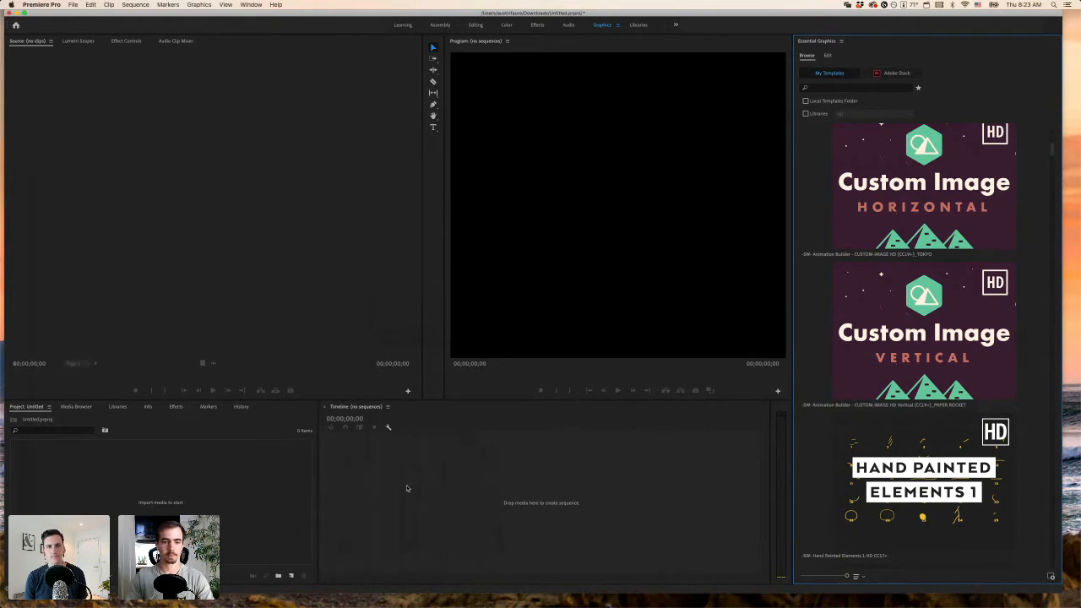
{"action": "left_click", "coordinate": [293, 577]}
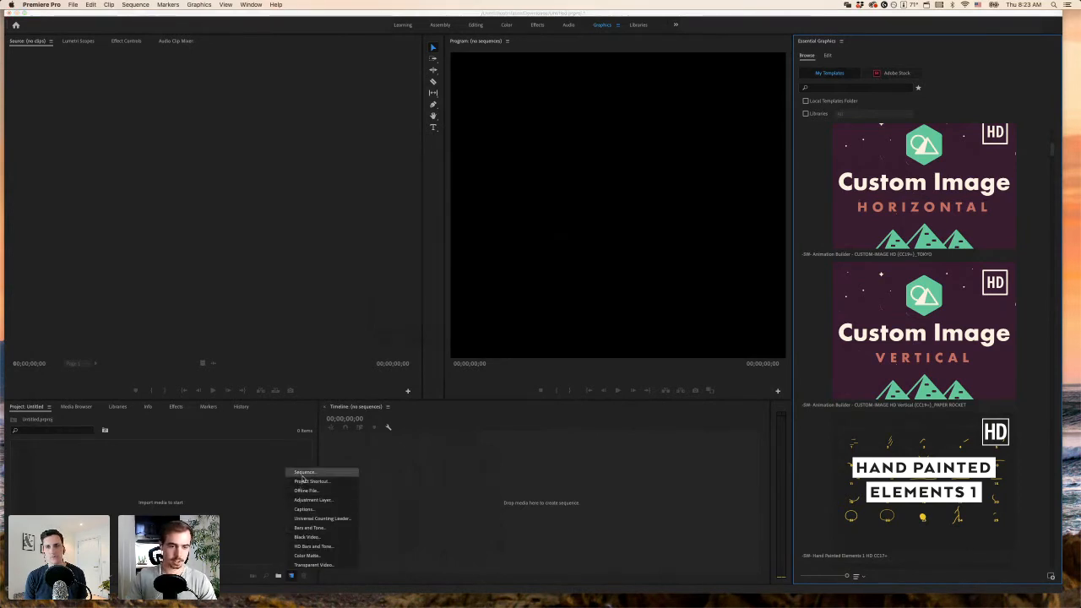
{"action": "left_click", "coordinate": [269, 542]}
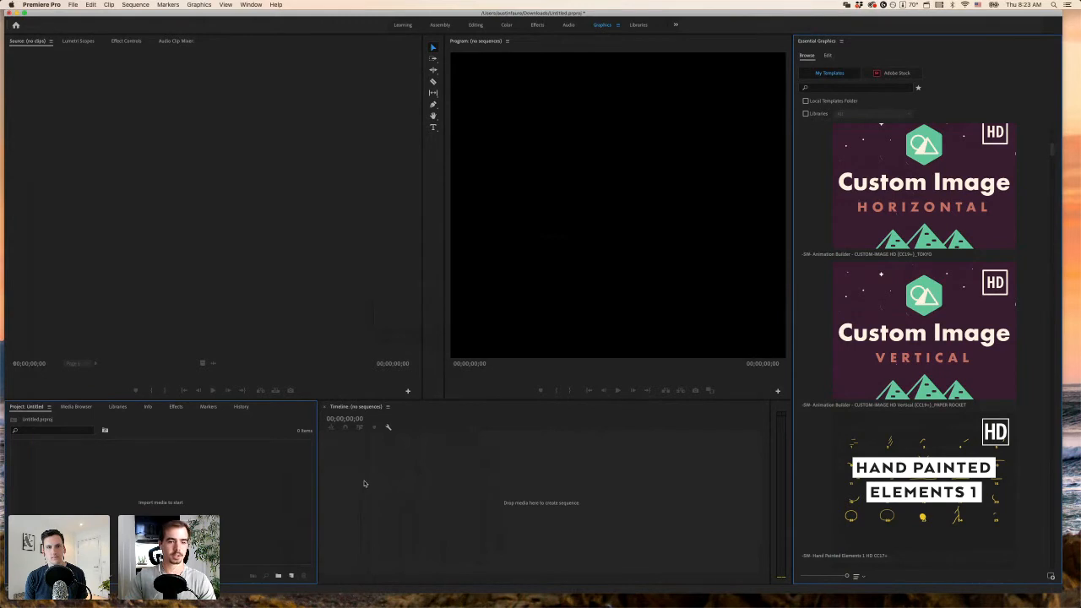
{"action": "left_click", "coordinate": [74, 5]}
{"action": "mouse_move", "coordinate": [109, 14]}
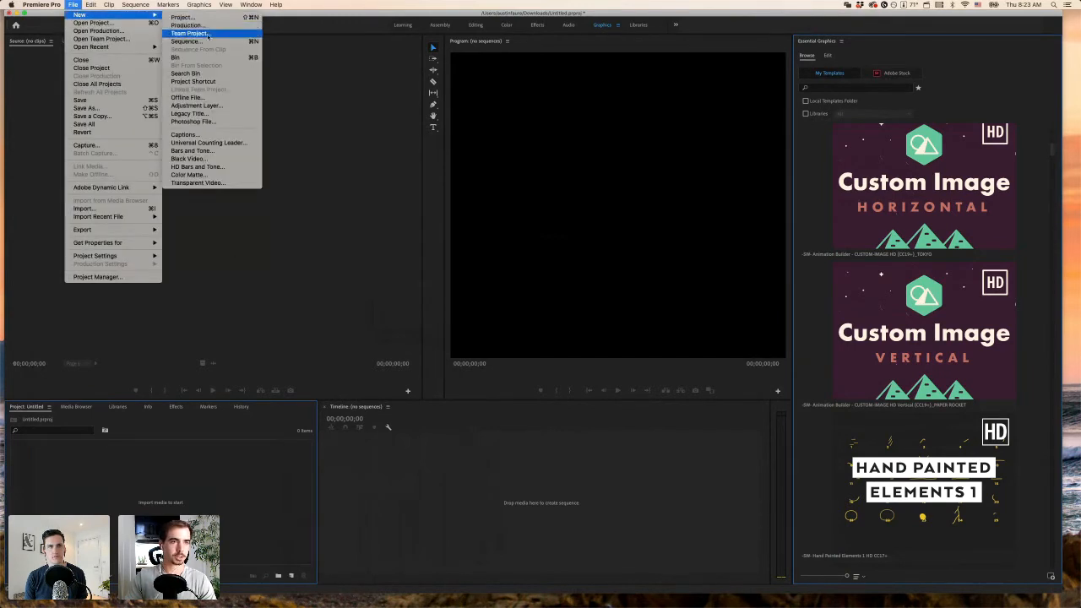
{"action": "left_click", "coordinate": [190, 41]}
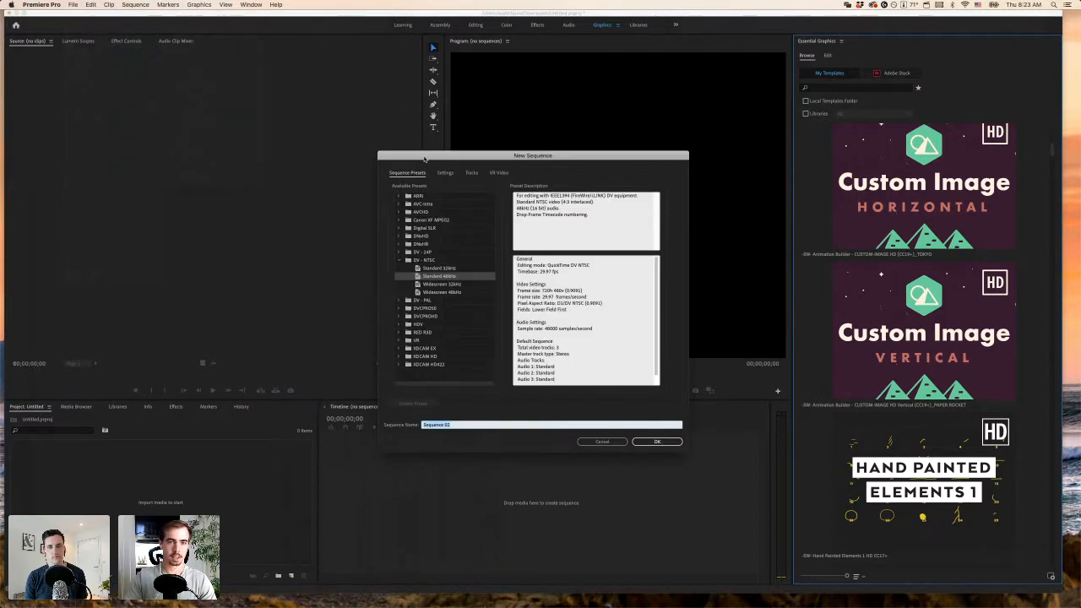
{"action": "left_click_drag", "start_coordinate": [425, 158], "coordinate": [164, 158]}
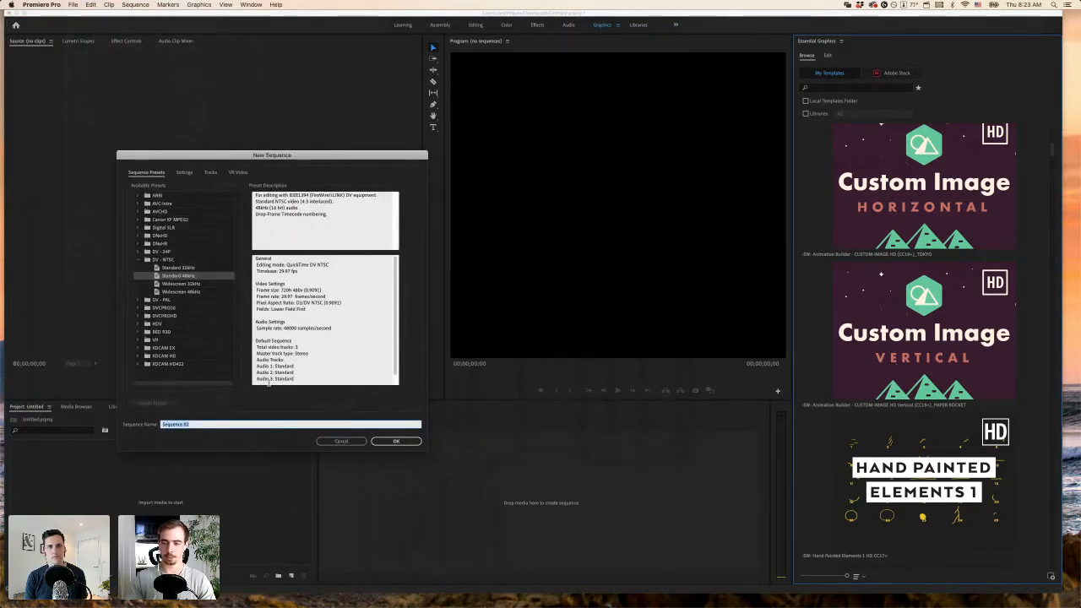
{"action": "type", "text": "PAPER ROCKET ANIMATION"}
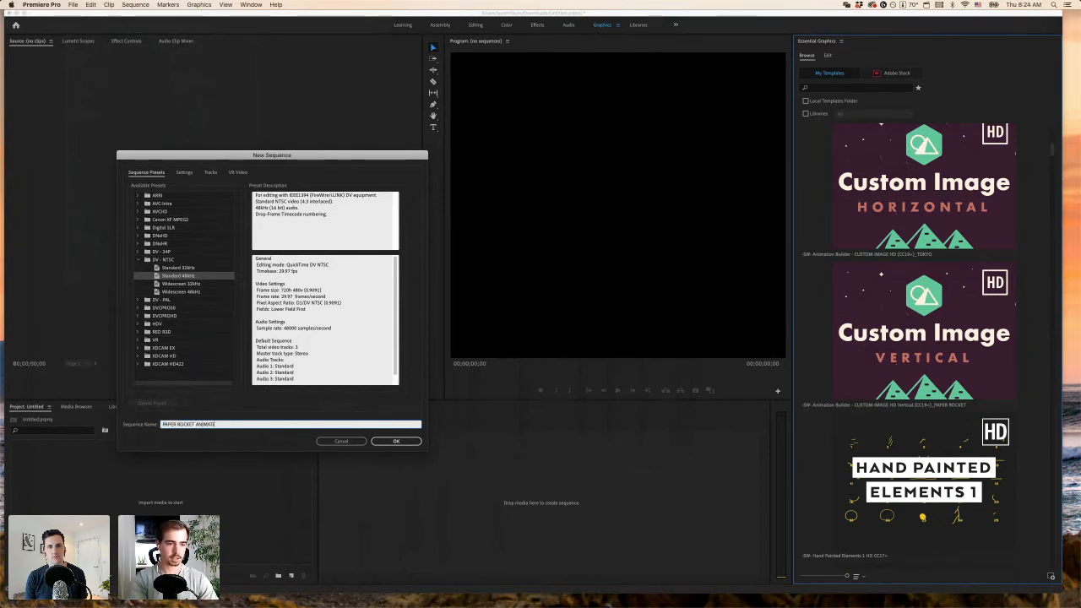
{"action": "left_click", "coordinate": [388, 444]}
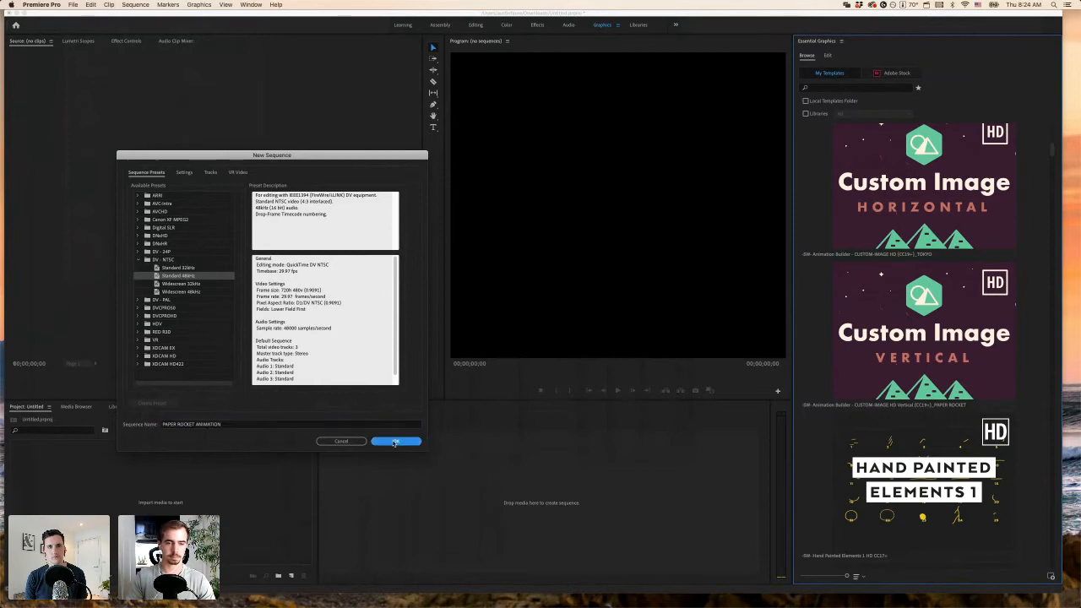
- Place the CUSTOM-IMAGE HD Vertical PAPER ROCKET template at the start of track V1, matching the sequence settings to its vertical format
{"action": "left_click_drag", "start_coordinate": [917, 350], "coordinate": [424, 501]}
{"action": "left_click_drag", "start_coordinate": [509, 279], "coordinate": [302, 288]}
{"action": "left_click", "coordinate": [323, 333]}
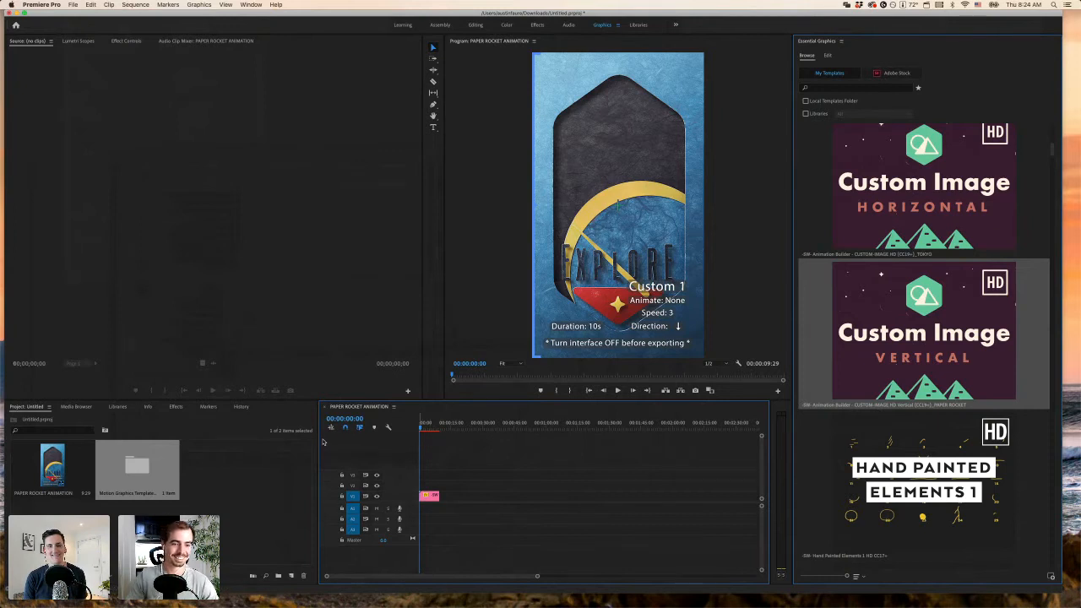
{"action": "left_click_drag", "start_coordinate": [317, 445], "coordinate": [267, 445]}
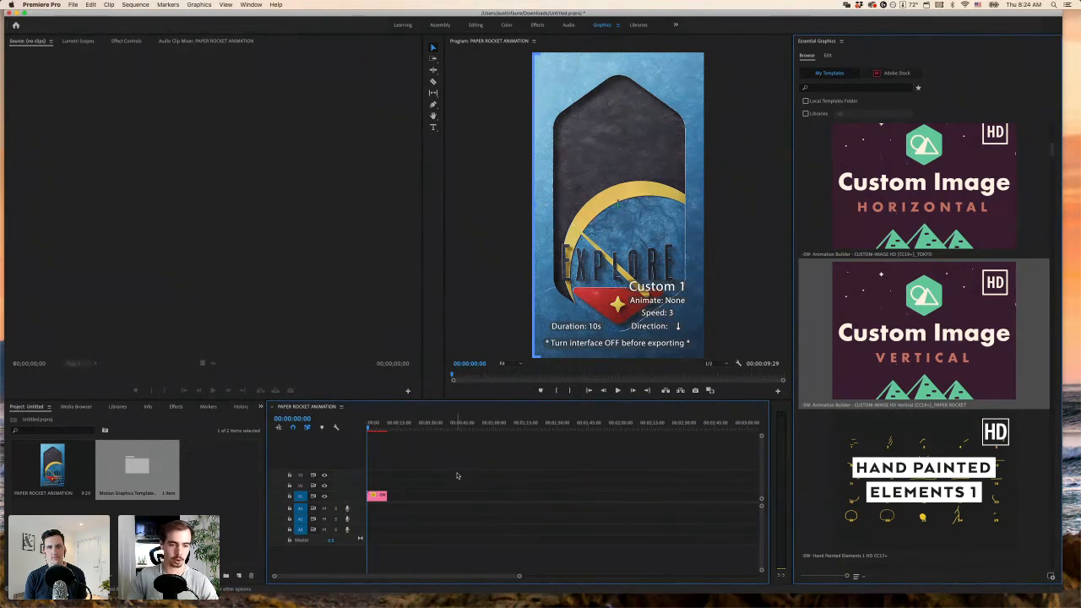
{"action": "left_click_drag", "start_coordinate": [520, 577], "coordinate": [329, 577]}
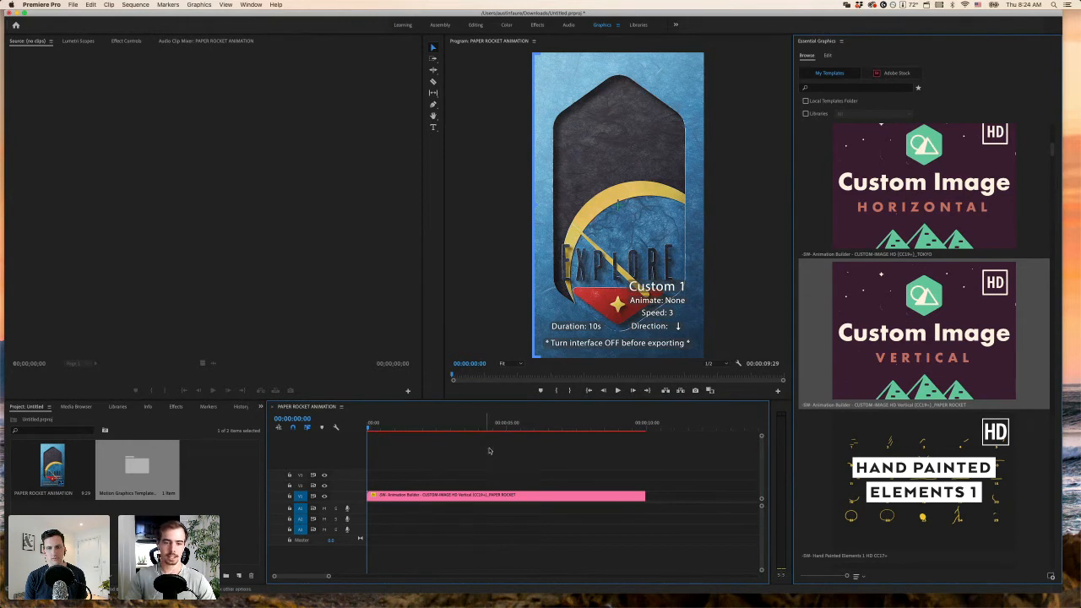
- Add the Loop Playback control to the Program monitor's transport controls and turn looping on
{"action": "left_click", "coordinate": [779, 393]}
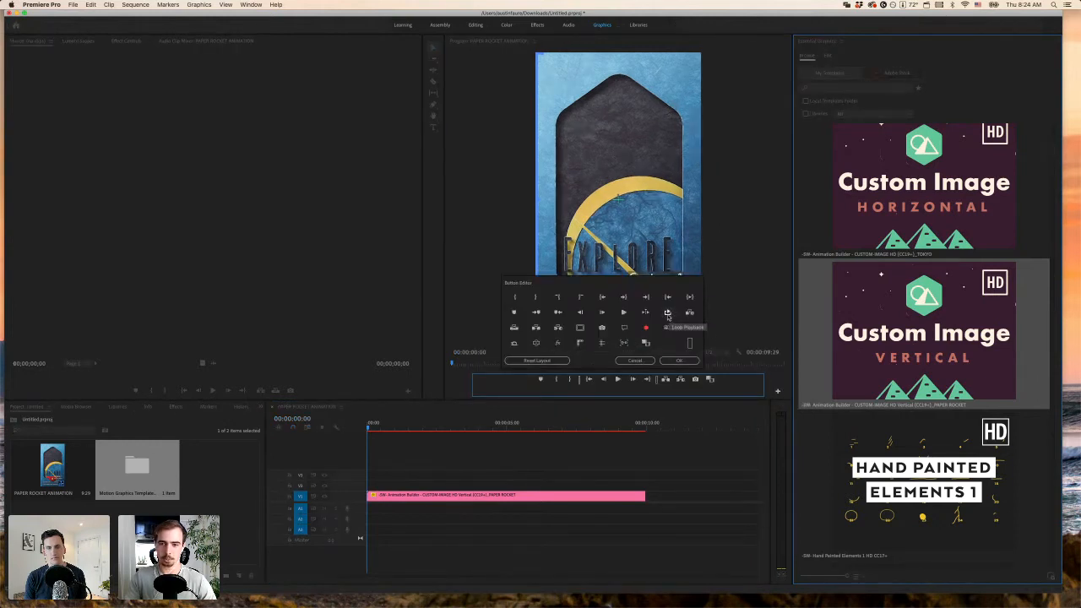
{"action": "left_click_drag", "start_coordinate": [667, 313], "coordinate": [726, 382]}
{"action": "left_click", "coordinate": [679, 361]}
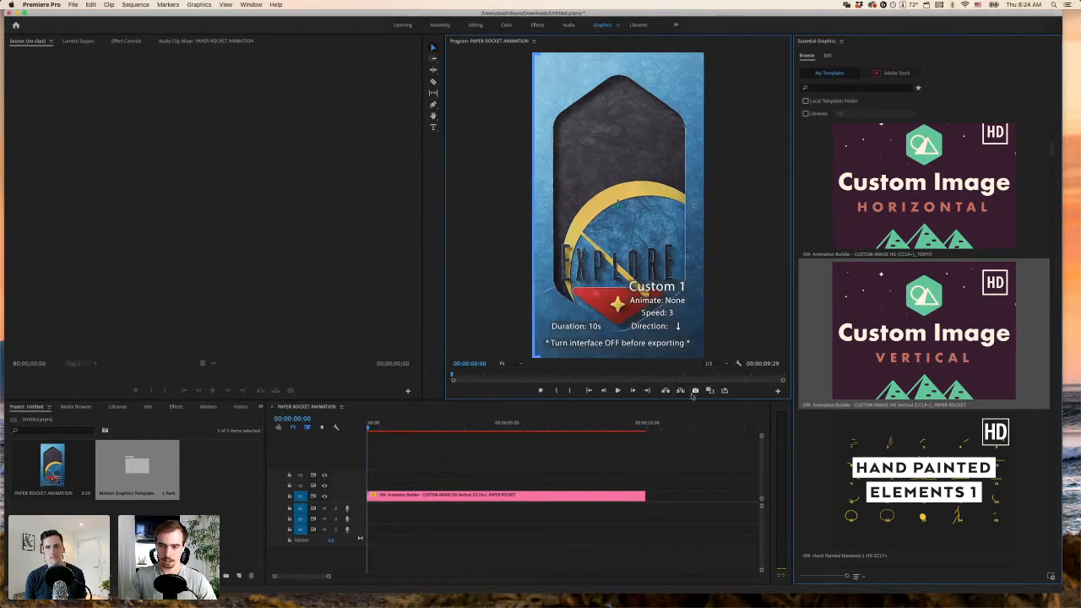
{"action": "left_click", "coordinate": [724, 391]}
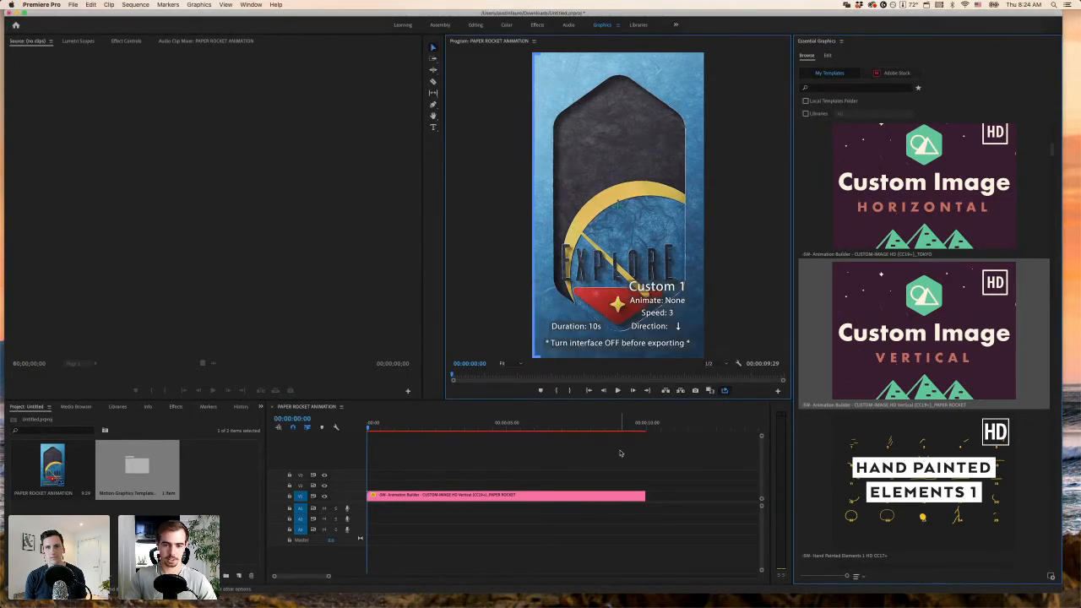
- Set the Paper Rocket template clip's Animation Duration to 5 seconds
{"action": "left_click_drag", "start_coordinate": [458, 423], "coordinate": [427, 422]}
{"action": "left_click", "coordinate": [446, 499]}
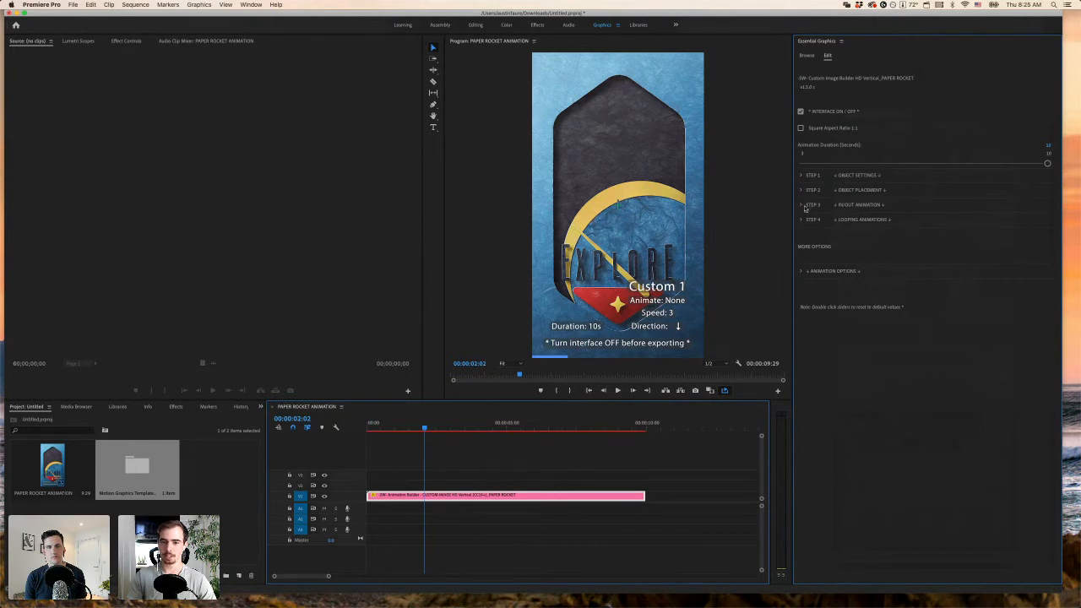
{"action": "left_click", "coordinate": [1047, 144]}
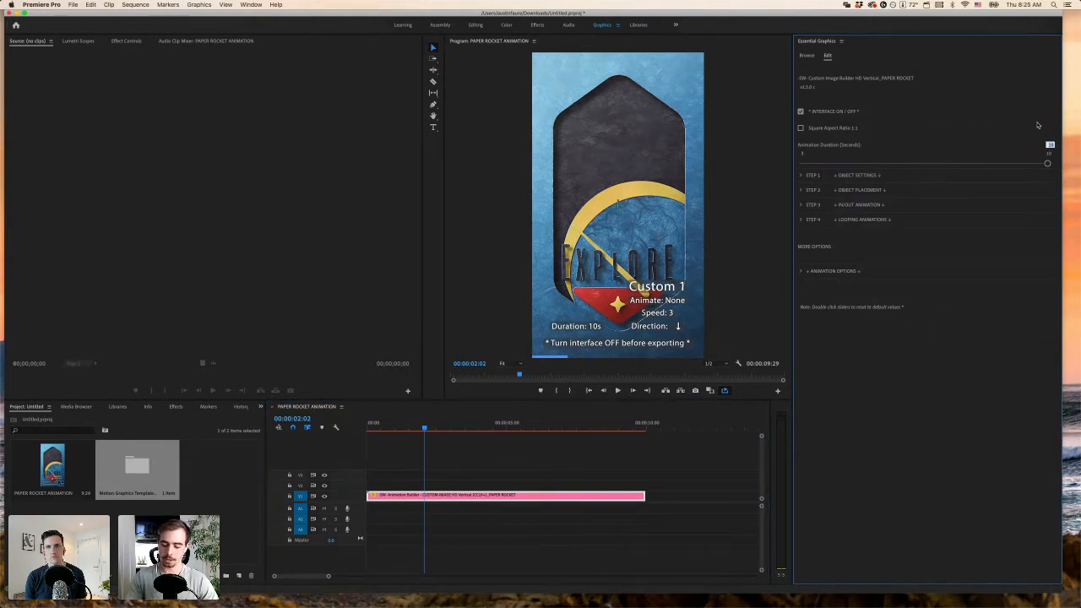
{"action": "type", "text": "5"}
{"action": "key", "text": "Return"}
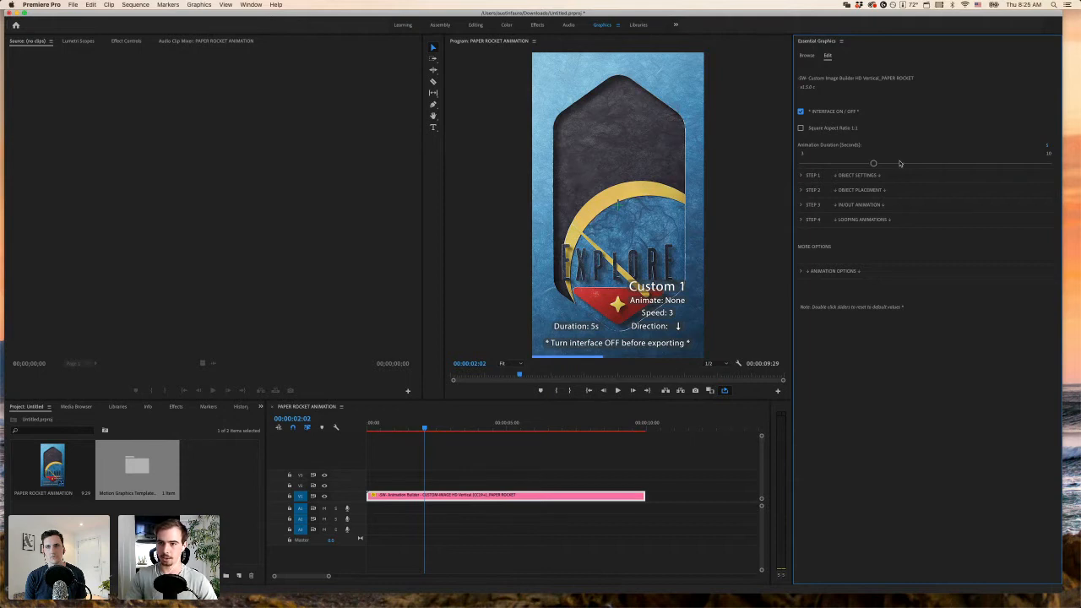
- Mark the sequence's out point at 00:00:05:00
{"action": "left_click", "coordinate": [499, 457]}
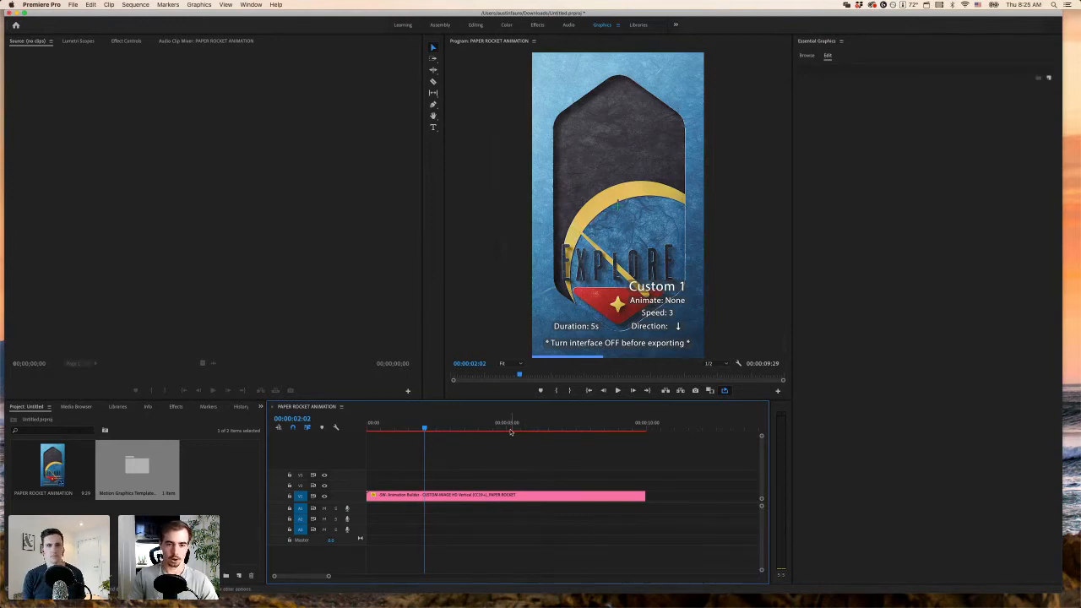
{"action": "left_click_drag", "start_coordinate": [493, 429], "coordinate": [508, 431]}
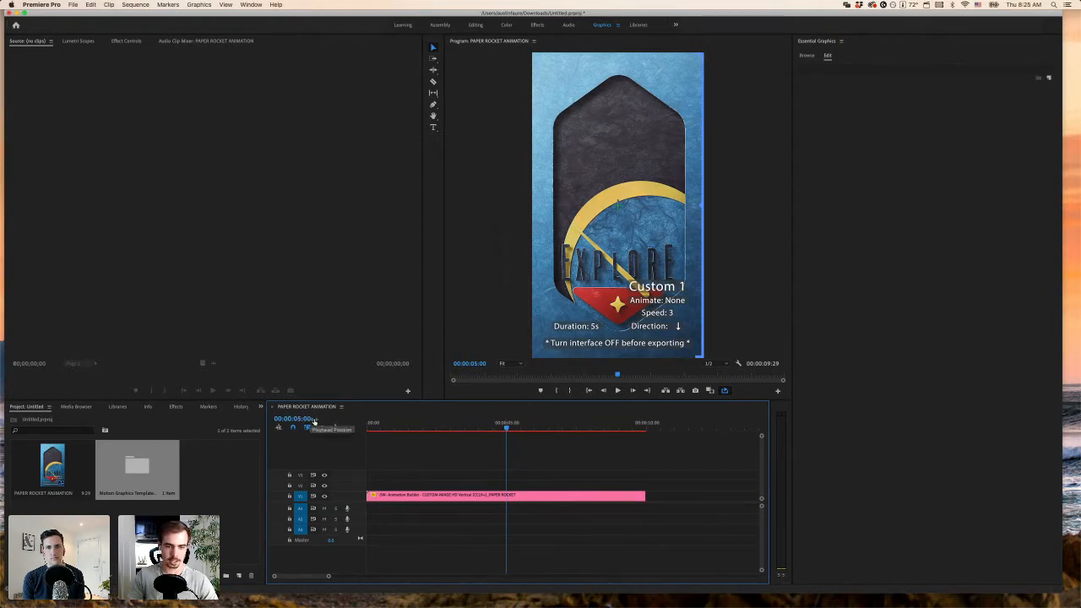
{"action": "left_click", "coordinate": [570, 393]}
{"action": "left_click", "coordinate": [465, 425]}
{"action": "left_click_drag", "start_coordinate": [465, 425], "coordinate": [440, 426]}
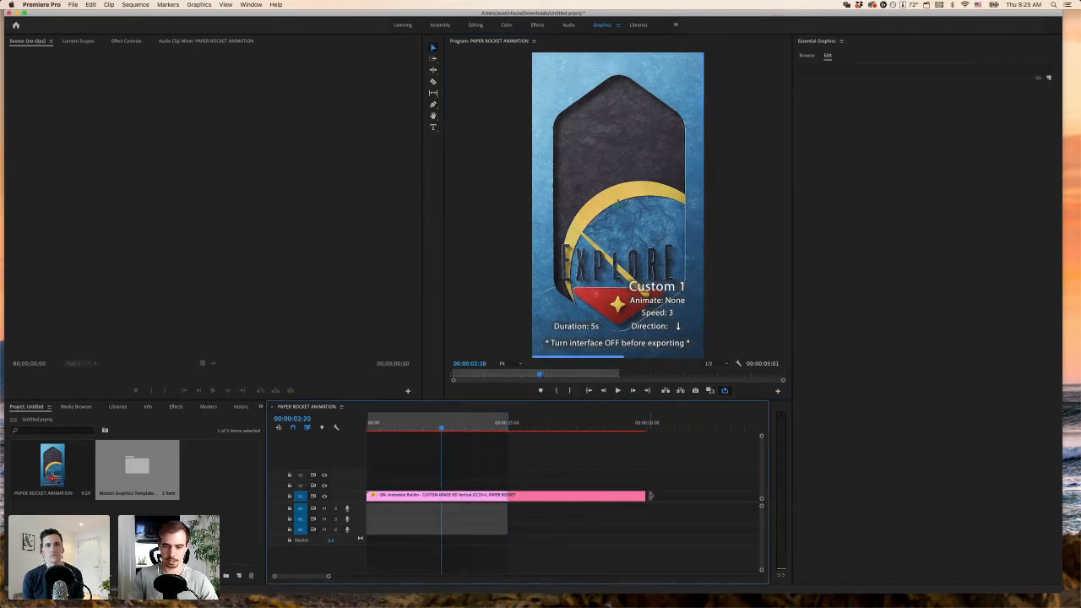
- Trim the end of the template clip to the sequence's out point and enlarge the timeline's video track area
{"action": "left_click_drag", "start_coordinate": [644, 495], "coordinate": [507, 496]}
{"action": "mouse_move", "coordinate": [333, 574]}
{"action": "left_mouse_down"}
{"action": "mouse_move", "coordinate": [355, 575]}
{"action": "mouse_move", "coordinate": [314, 575]}
{"action": "left_mouse_up"}
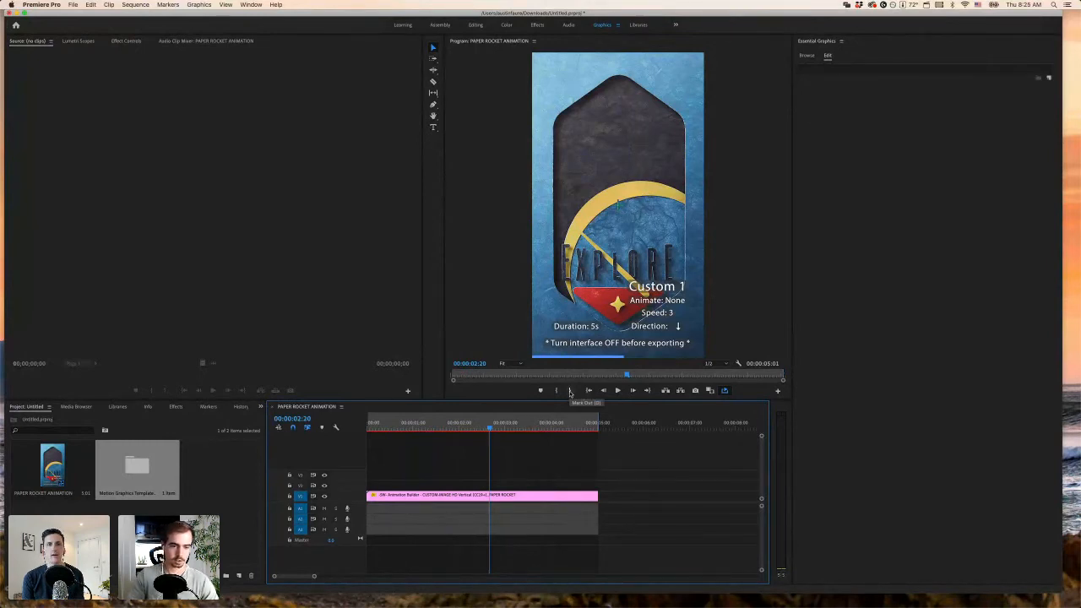
{"action": "left_click_drag", "start_coordinate": [358, 504], "coordinate": [357, 570]}
{"action": "left_click", "coordinate": [406, 558]}
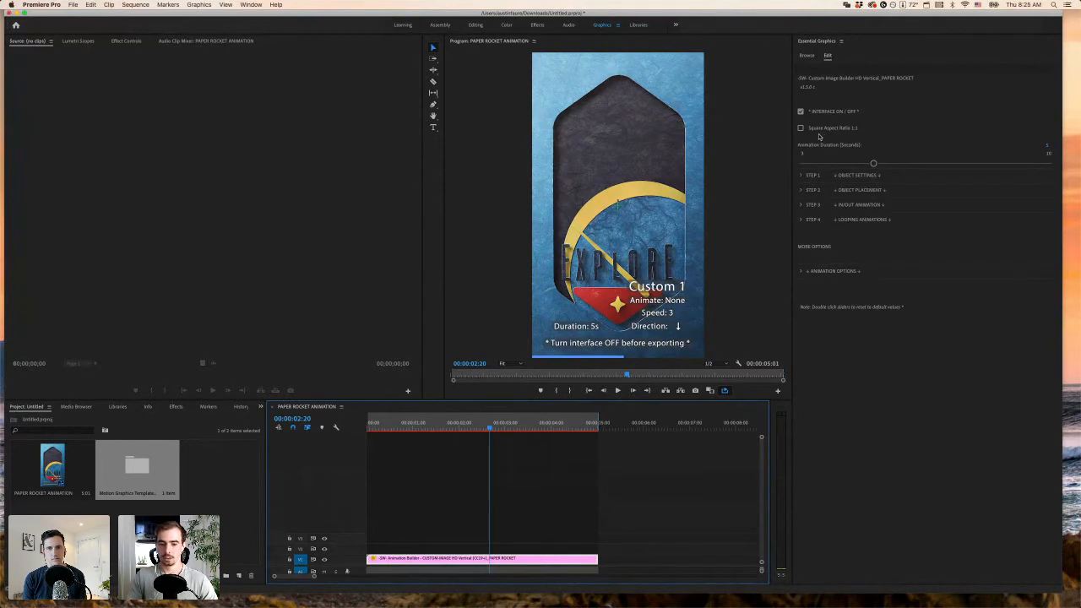
- Play back the trimmed sequence to preview the template clip
{"action": "left_click_drag", "start_coordinate": [514, 426], "coordinate": [485, 437]}
{"action": "key", "text": "space"}
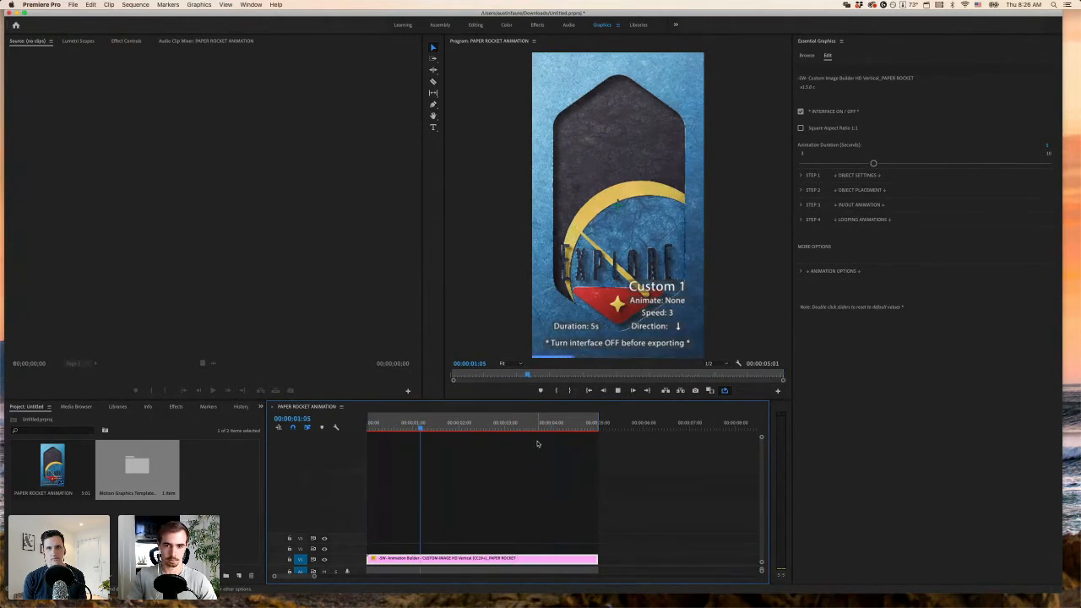
{"action": "key", "text": "space"}
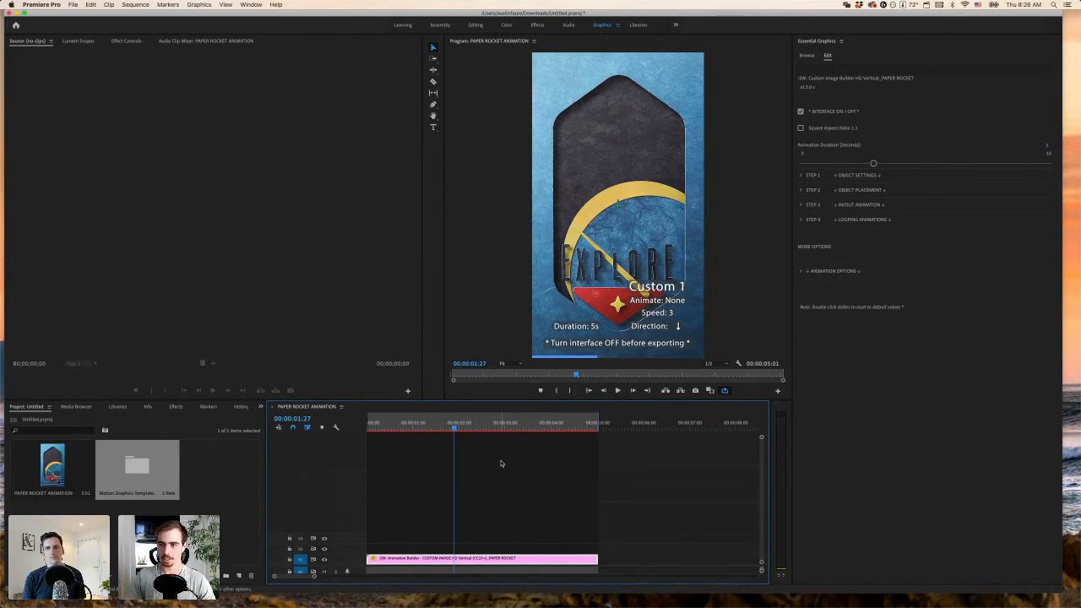
- Rename the V1 template clip BACKGROUND and turn off its interface overlay
{"action": "right_click", "coordinate": [466, 563]}
{"action": "left_click", "coordinate": [461, 557]}
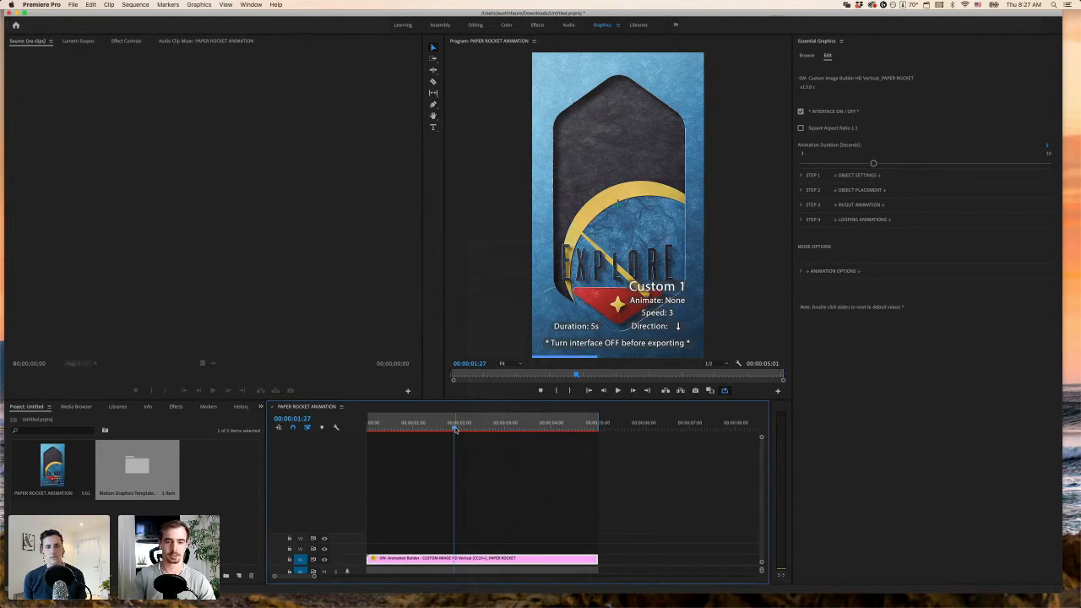
{"action": "mouse_move", "coordinate": [455, 430]}
{"action": "left_mouse_down"}
{"action": "mouse_move", "coordinate": [422, 430]}
{"action": "mouse_move", "coordinate": [449, 429]}
{"action": "left_mouse_up"}
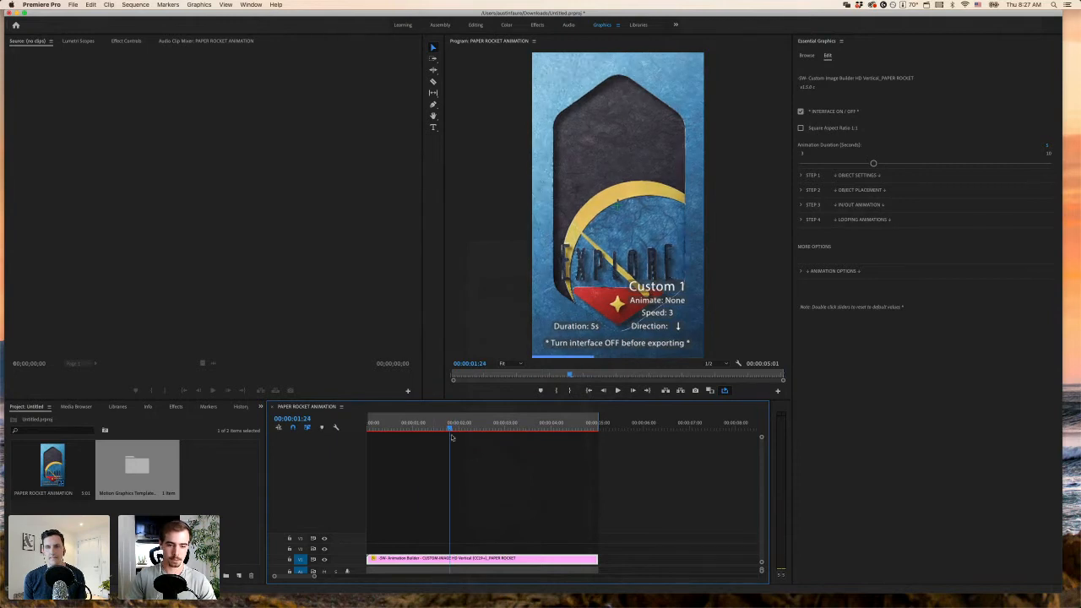
{"action": "right_click", "coordinate": [435, 560]}
{"action": "left_click", "coordinate": [454, 560]}
{"action": "type", "text": "BACKGROUND"}
{"action": "key", "text": "Return"}
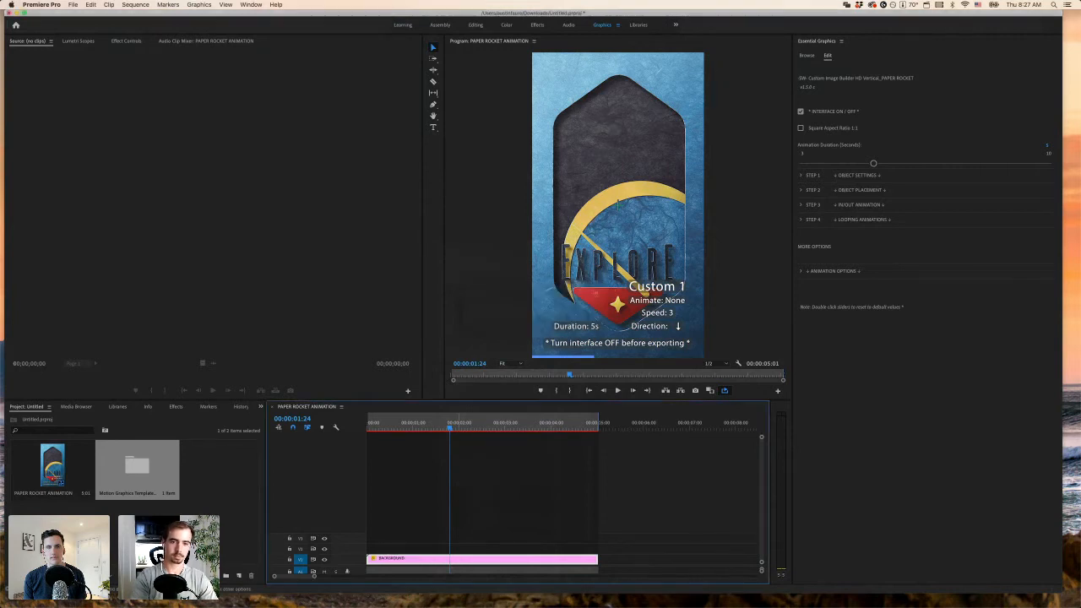
{"action": "left_click", "coordinate": [801, 111]}
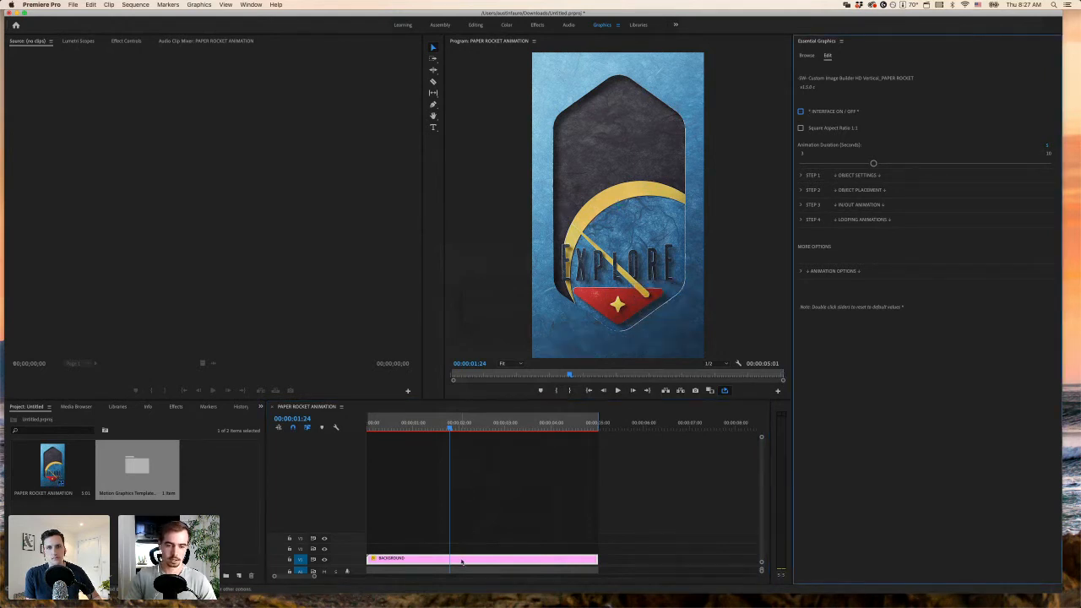
- Duplicate the BACKGROUND clip onto track V2, set the copy's Image Select to 3 and rename it Fire 1
{"action": "left_click_drag", "start_coordinate": [461, 561], "coordinate": [461, 549]}
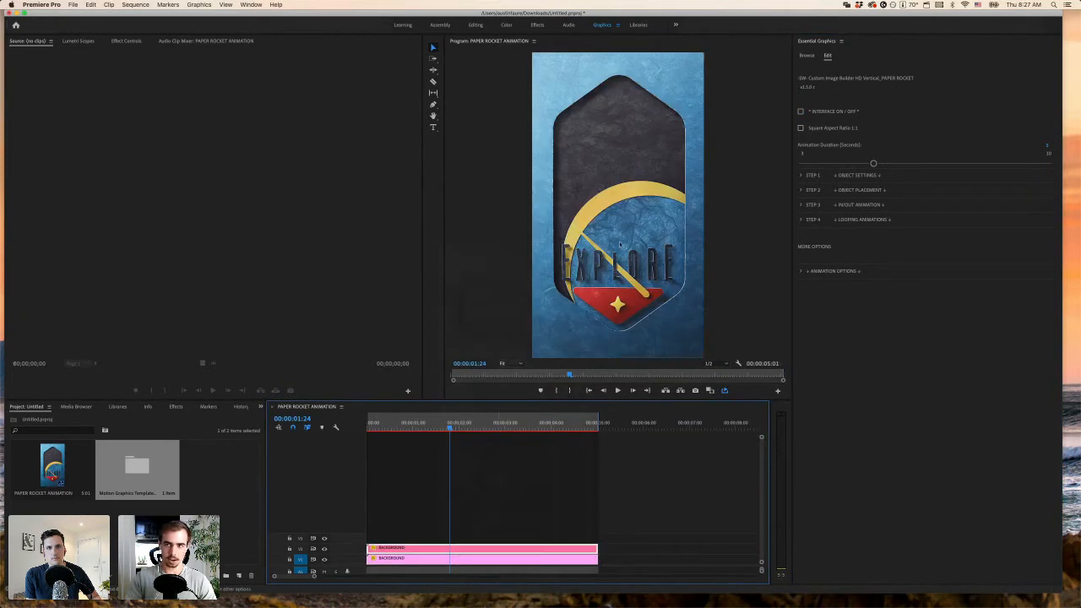
{"action": "left_click", "coordinate": [800, 176]}
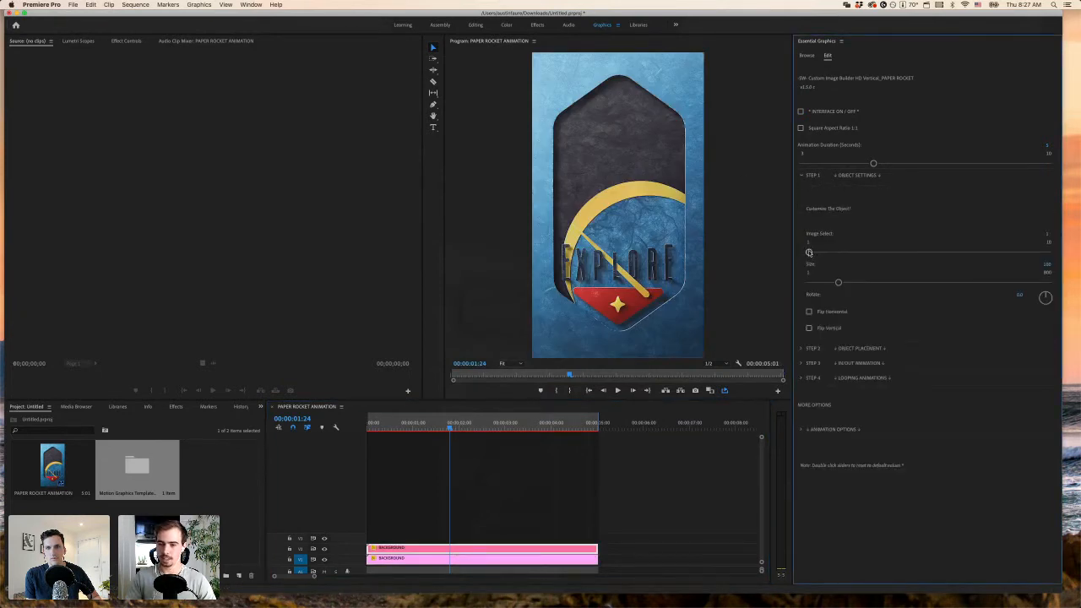
{"action": "left_click_drag", "start_coordinate": [809, 252], "coordinate": [869, 252]}
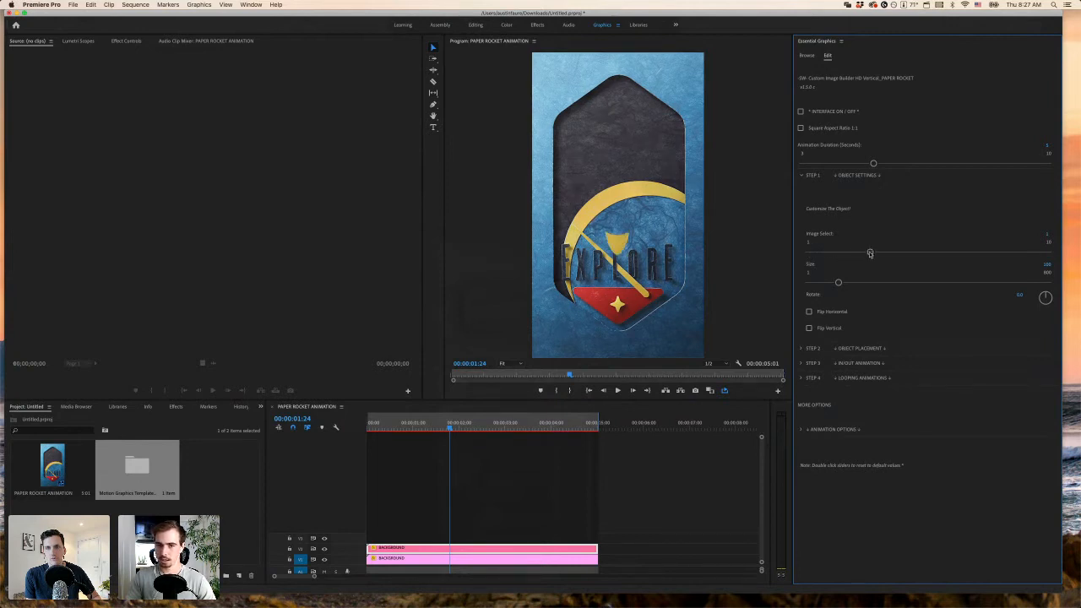
{"action": "right_click", "coordinate": [424, 550]}
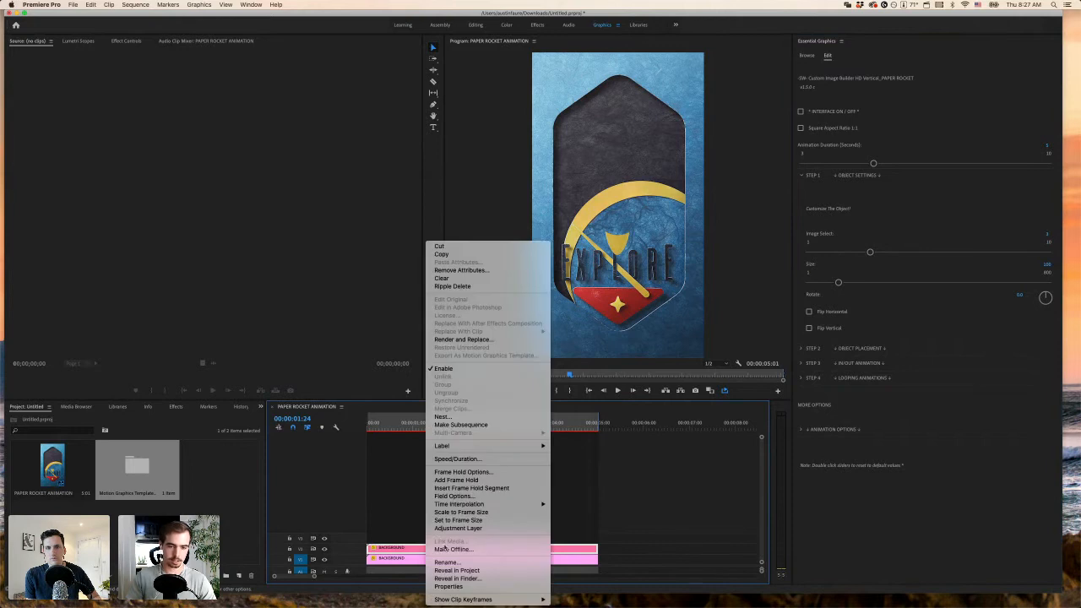
{"action": "left_click", "coordinate": [447, 563]}
{"action": "key", "text": "BackSpace"}
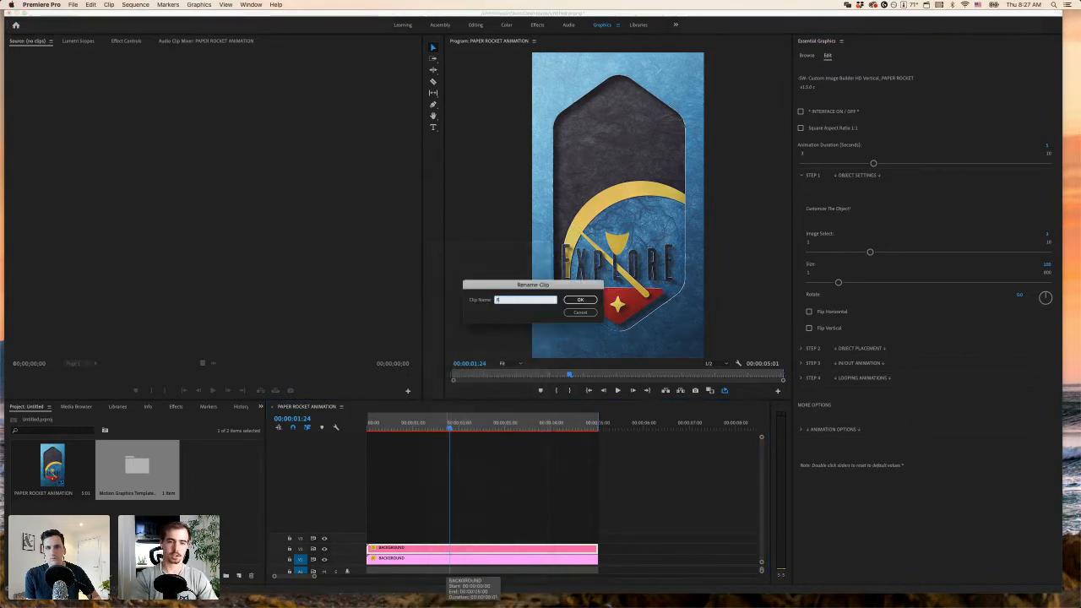
{"action": "type", "text": "Fire"}
{"action": "key", "text": "Return"}
- Duplicate the Fire 1 clip onto track V3, set the copy's Image Select to 2 and rename it Fire 2
{"action": "left_click_drag", "start_coordinate": [404, 550], "coordinate": [404, 538]}
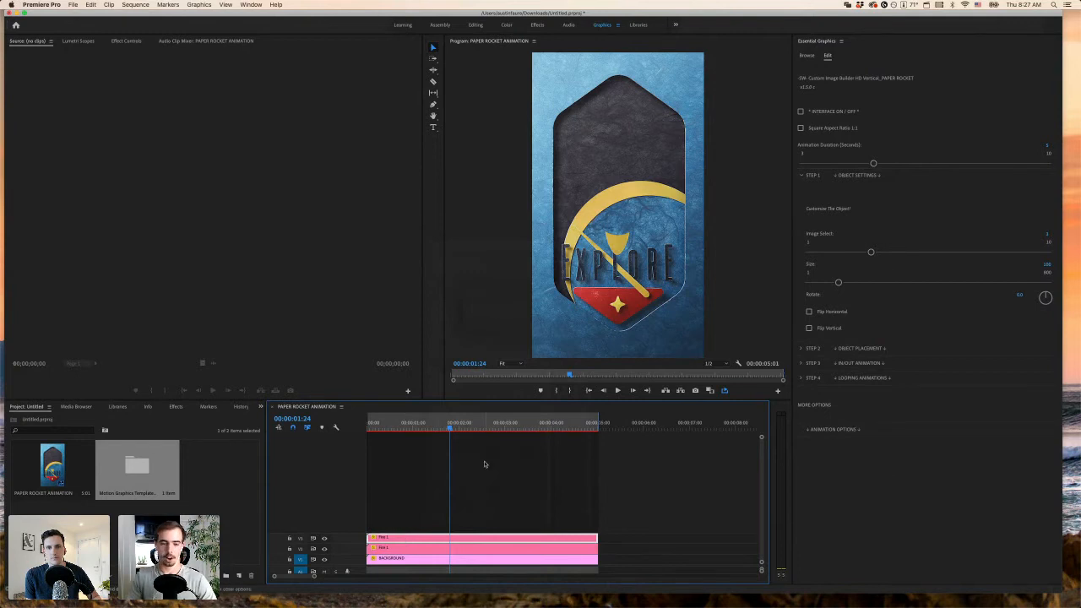
{"action": "left_click", "coordinate": [872, 253]}
{"action": "left_click_drag", "start_coordinate": [872, 253], "coordinate": [847, 253]}
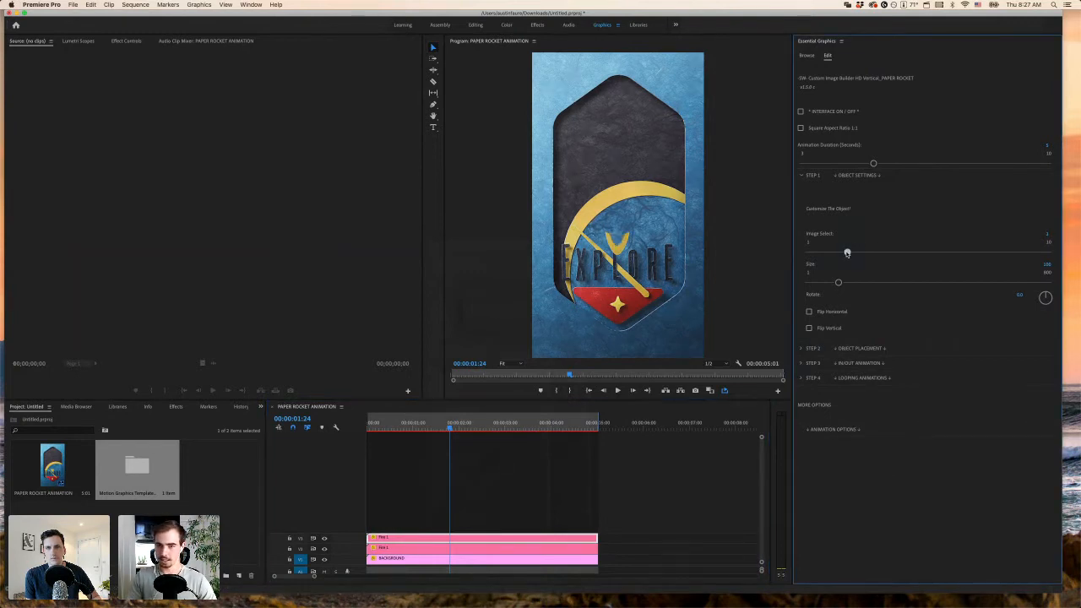
{"action": "right_click", "coordinate": [439, 543]}
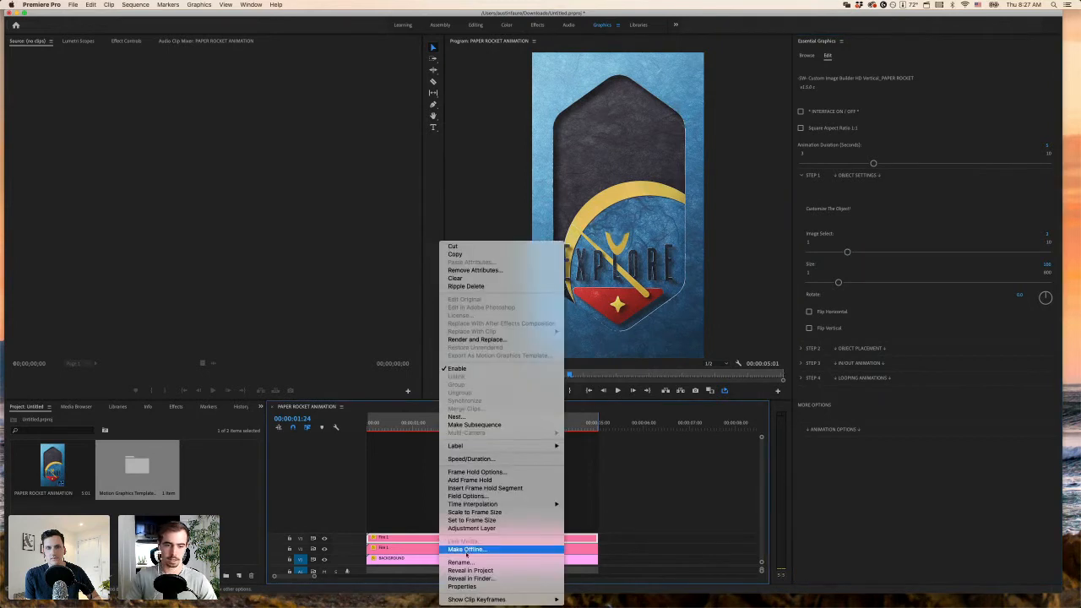
{"action": "left_click", "coordinate": [465, 564]}
{"action": "type", "text": "Fire 2"}
{"action": "key", "text": "Return"}
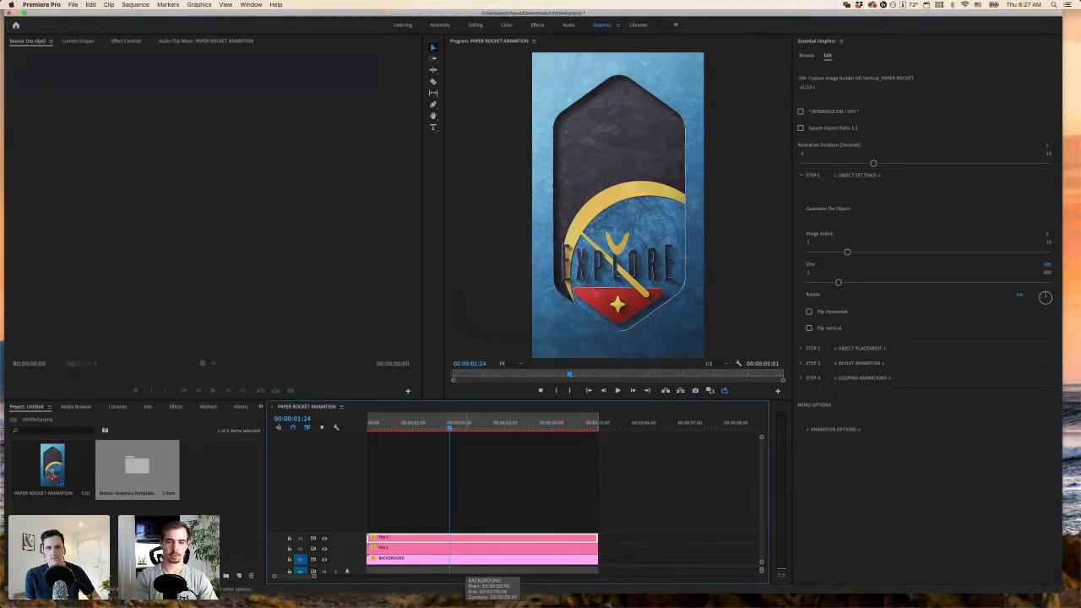
- Duplicate the Fire 2 clip onto track V4, set the copy's Image Select to 4 and rename it Rocket
{"action": "left_click_drag", "start_coordinate": [439, 541], "coordinate": [437, 528]}
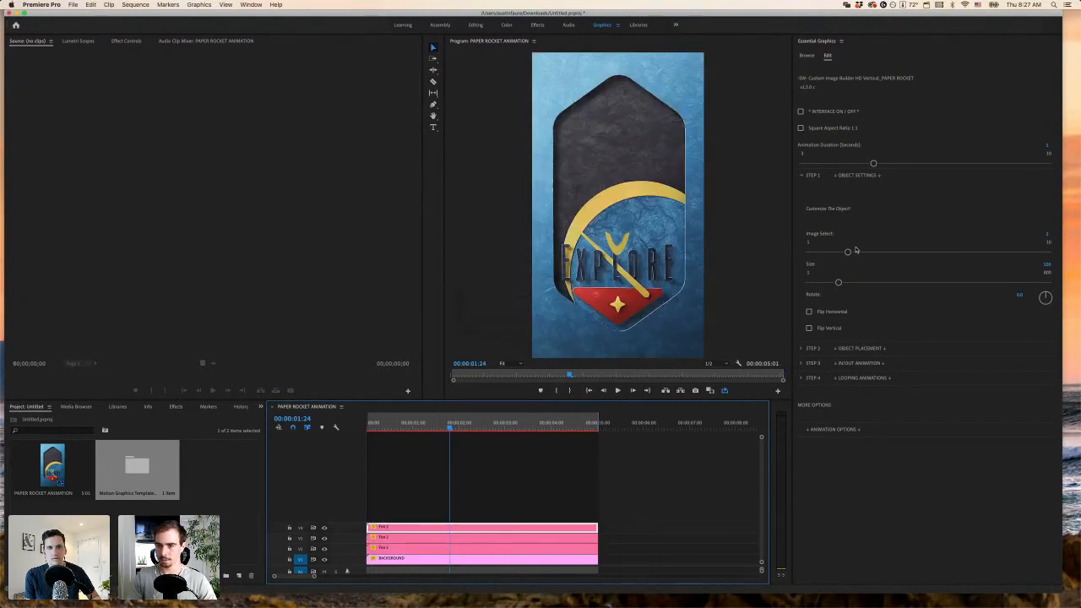
{"action": "left_click_drag", "start_coordinate": [848, 253], "coordinate": [879, 252]}
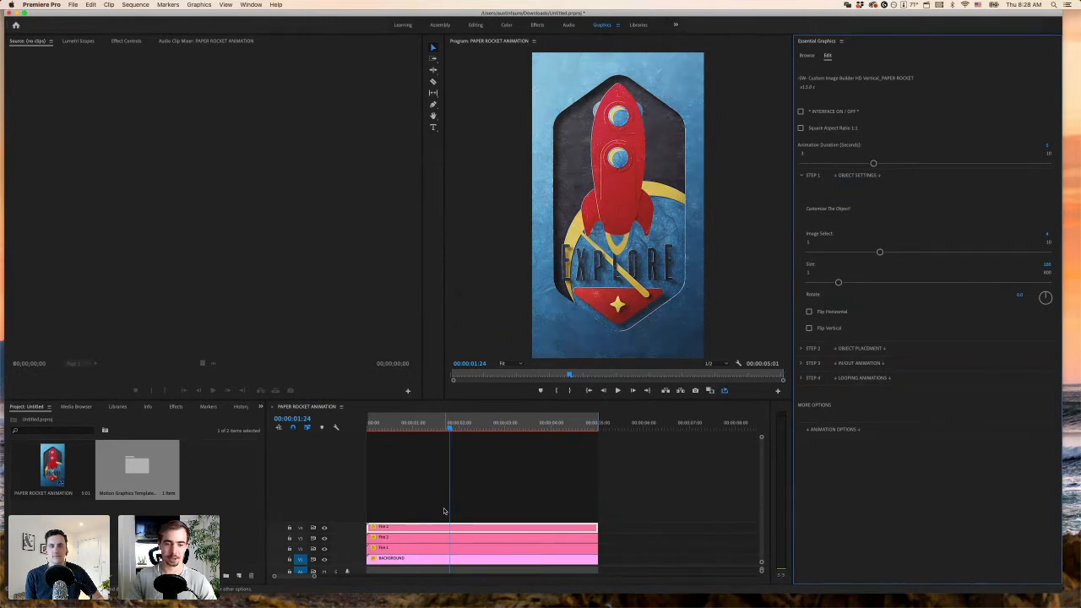
{"action": "right_click", "coordinate": [436, 530]}
{"action": "left_click", "coordinate": [419, 529]}
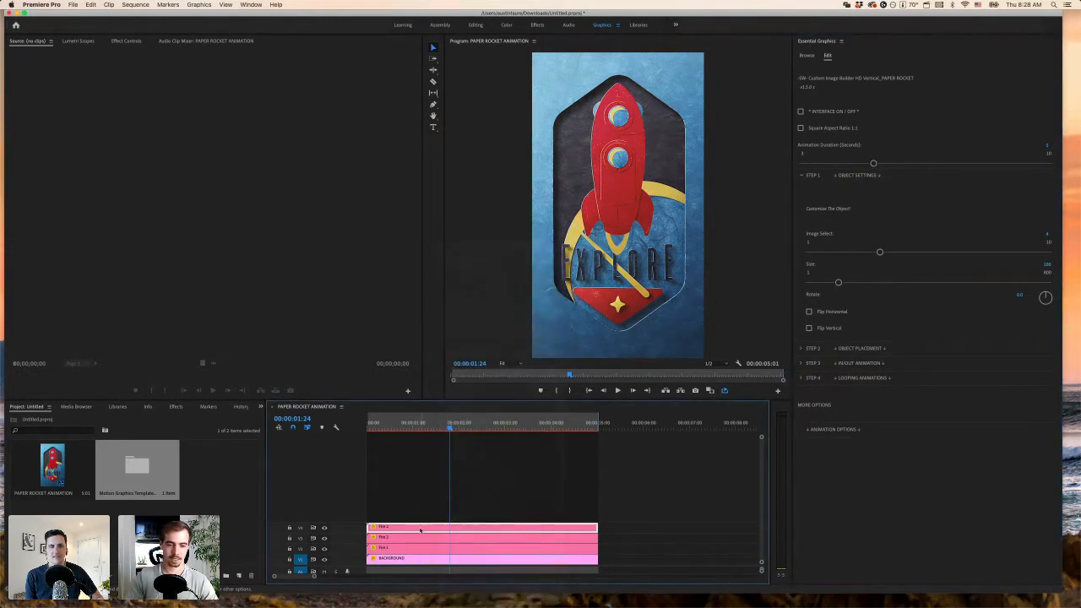
{"action": "right_click", "coordinate": [420, 530]}
{"action": "left_click", "coordinate": [451, 567]}
{"action": "type", "text": "Rocket"}
{"action": "key", "text": "Return"}
- Duplicate the Rocket clip onto track V5 with Image Select 5, and toggle that track's visibility to check its image
{"action": "left_click_drag", "start_coordinate": [439, 521], "coordinate": [438, 511]}
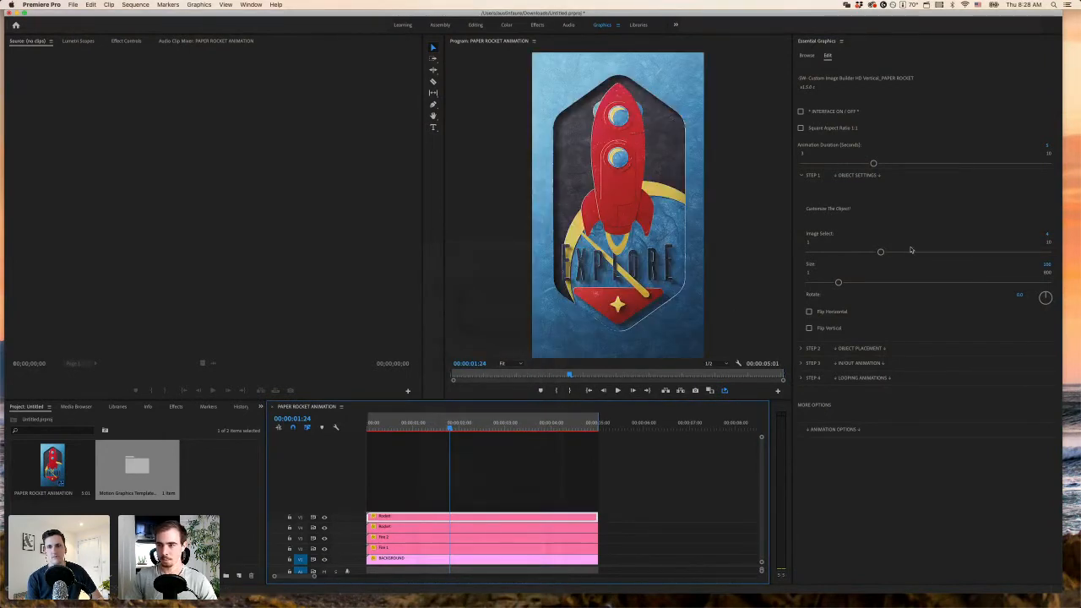
{"action": "left_click_drag", "start_coordinate": [880, 253], "coordinate": [908, 251]}
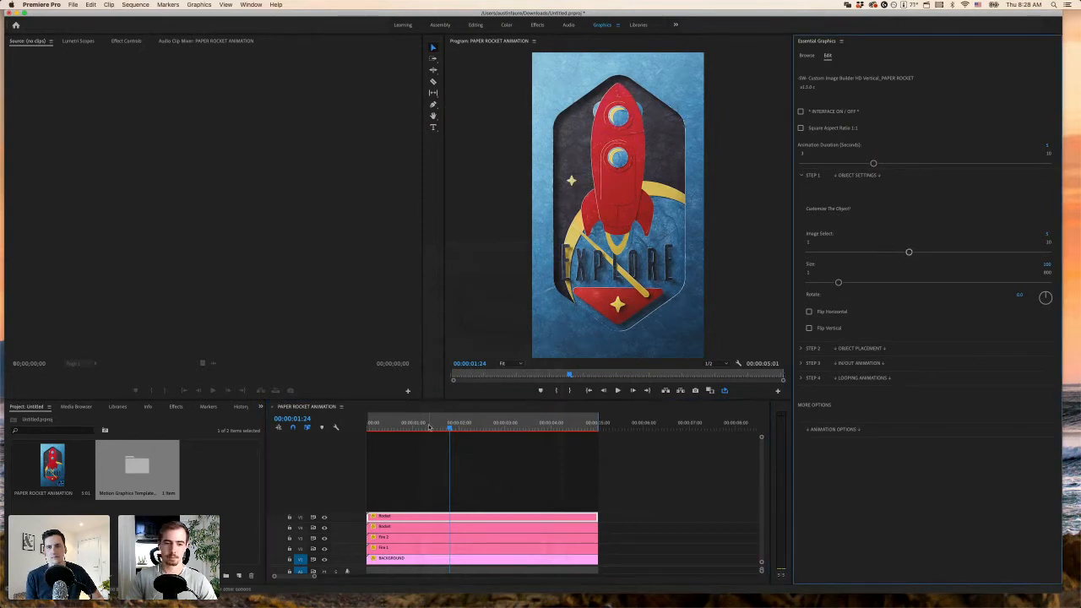
{"action": "left_click", "coordinate": [325, 518]}
{"action": "left_click", "coordinate": [324, 518]}
{"action": "left_click", "coordinate": [324, 518]}
{"action": "left_click", "coordinate": [324, 518]}
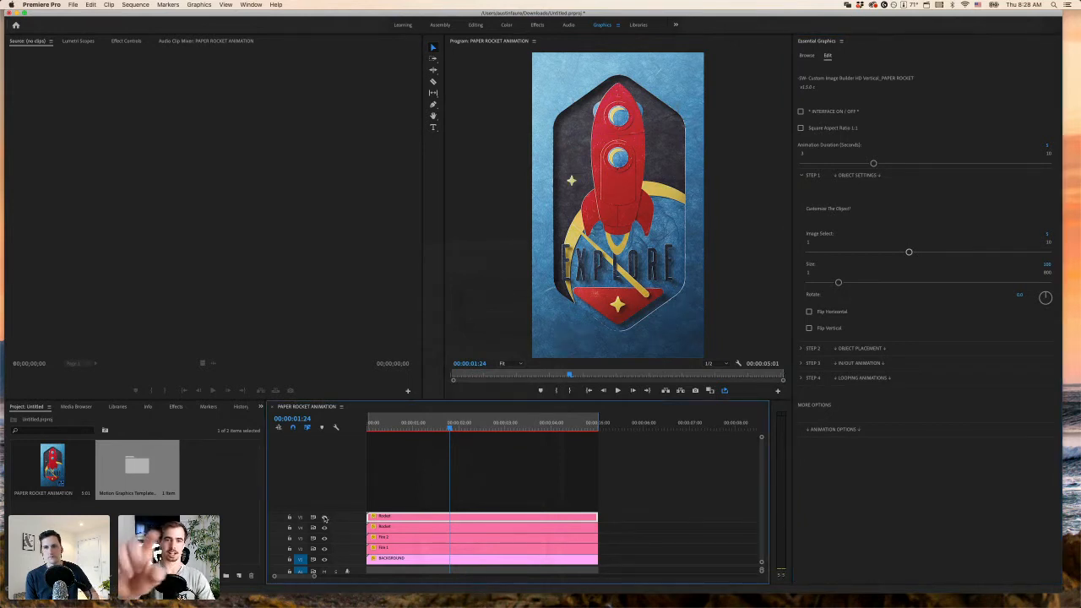
{"action": "left_click", "coordinate": [324, 518]}
{"action": "left_click", "coordinate": [324, 518]}
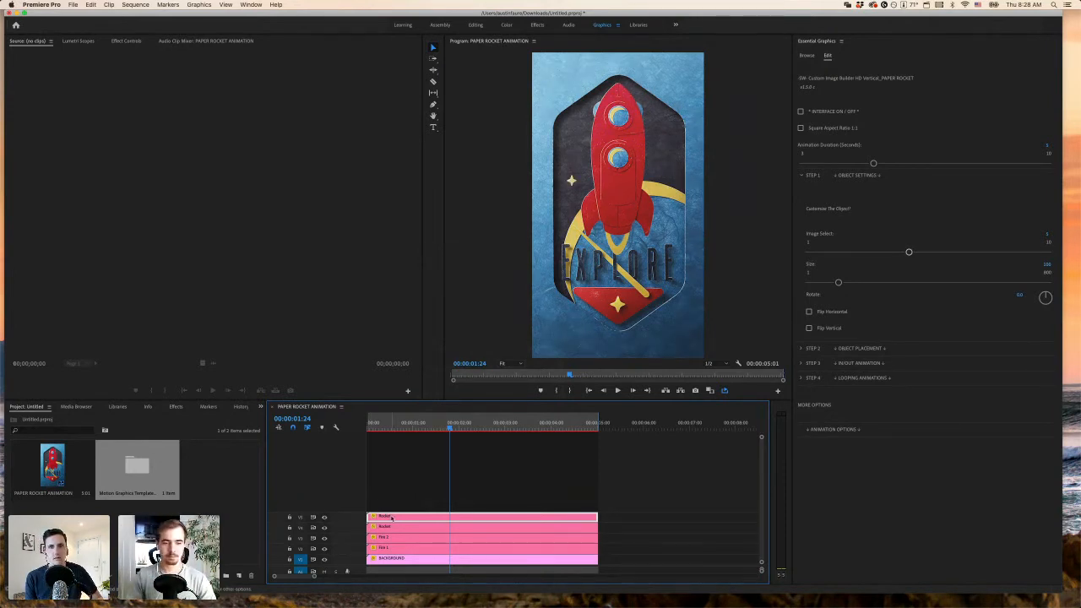
- Rename the copied clip on track V5 Star 1
{"action": "right_click", "coordinate": [412, 541]}
{"action": "left_click", "coordinate": [412, 561]}
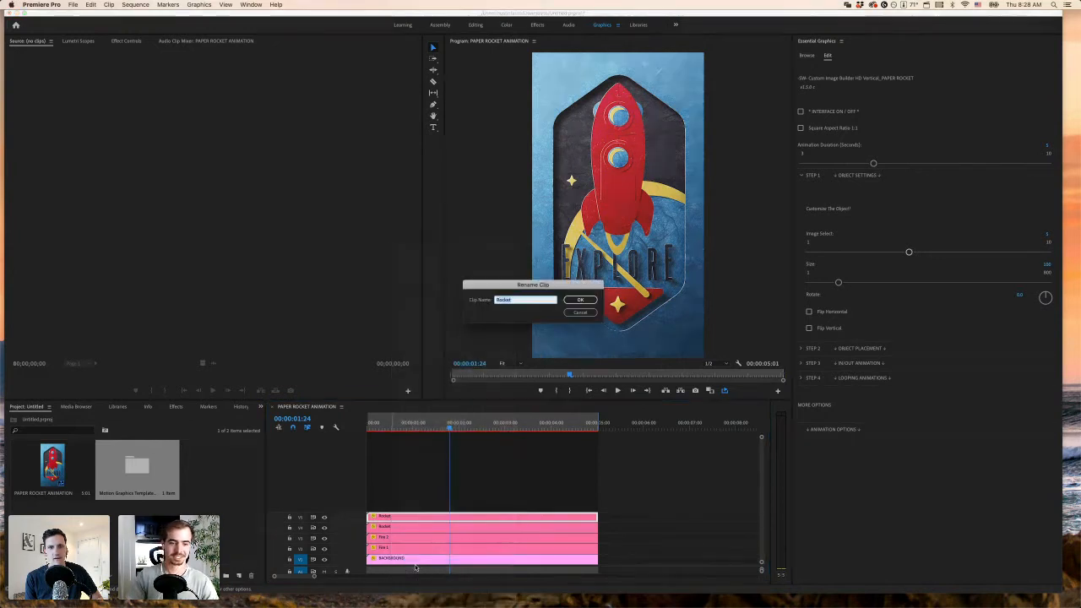
{"action": "type", "text": "Star"}
{"action": "key", "text": "Return"}
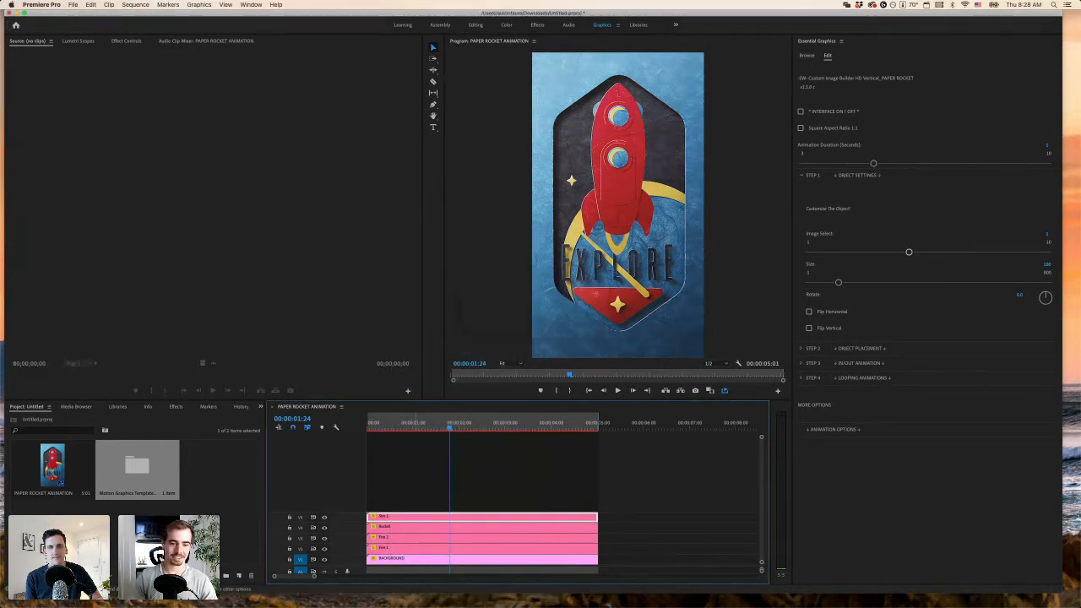
- Duplicate the Star 1 clip onto track V6, set the copy's Image Select to 6 and rename it Star 2
{"action": "left_click_drag", "start_coordinate": [397, 517], "coordinate": [397, 505]}
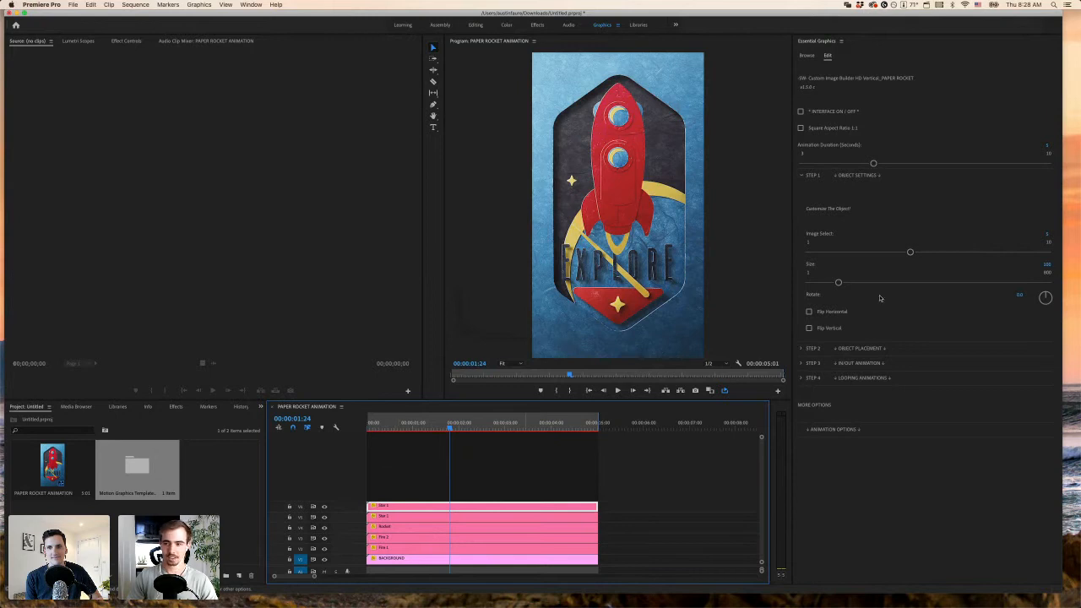
{"action": "left_click", "coordinate": [909, 252]}
{"action": "left_click_drag", "start_coordinate": [909, 252], "coordinate": [935, 252]}
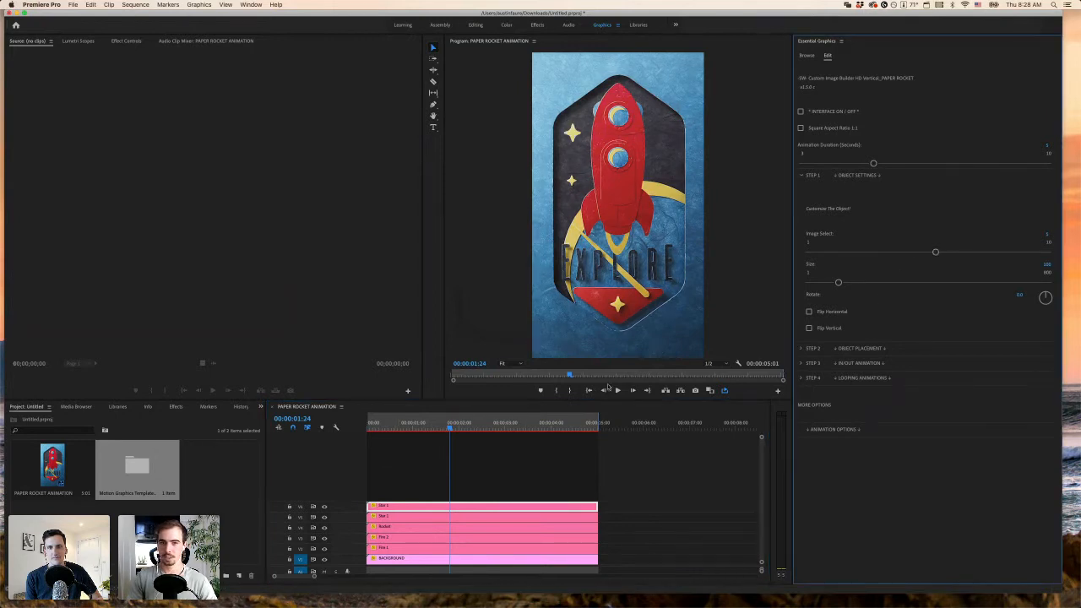
{"action": "right_click", "coordinate": [443, 504]}
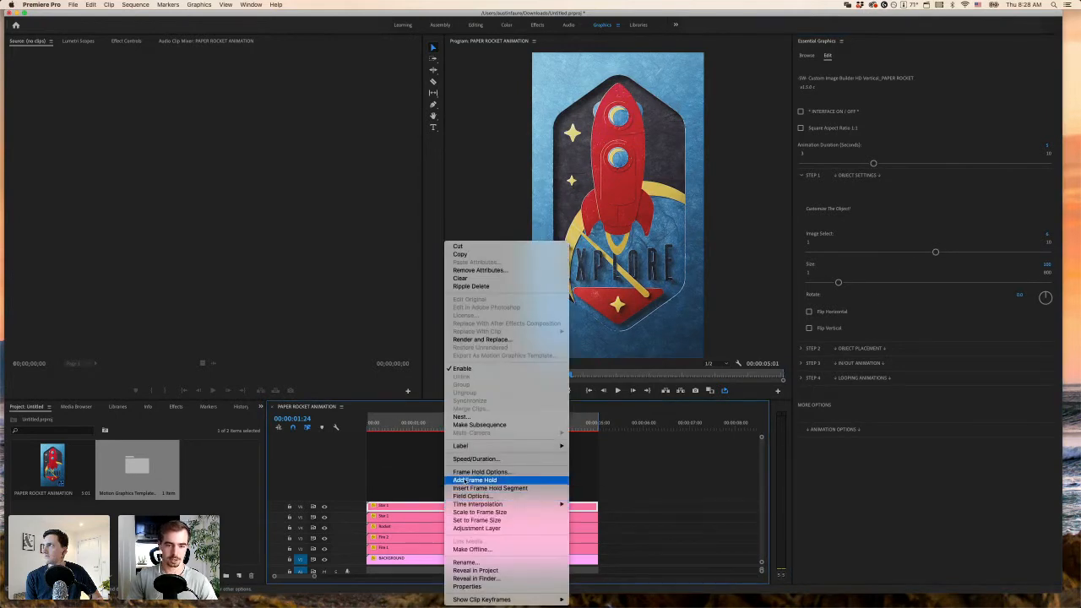
{"action": "left_click", "coordinate": [457, 562]}
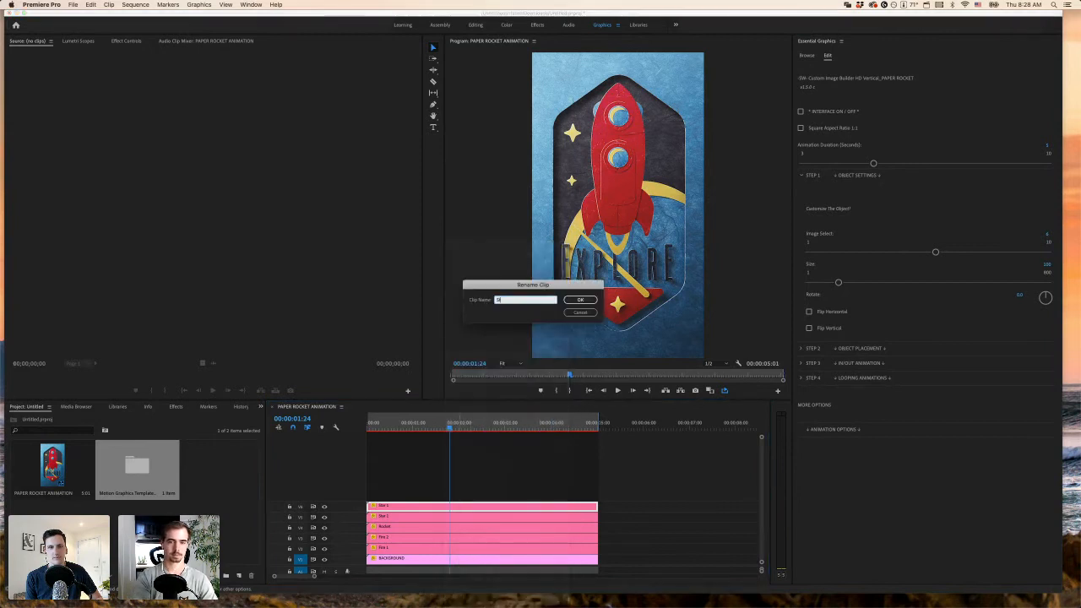
{"action": "key", "text": "Return"}
- Duplicate the Star 2 clip onto track V7, set the copy's Image Select to 7 and rename it Star 3
{"action": "left_click_drag", "start_coordinate": [411, 508], "coordinate": [414, 496]}
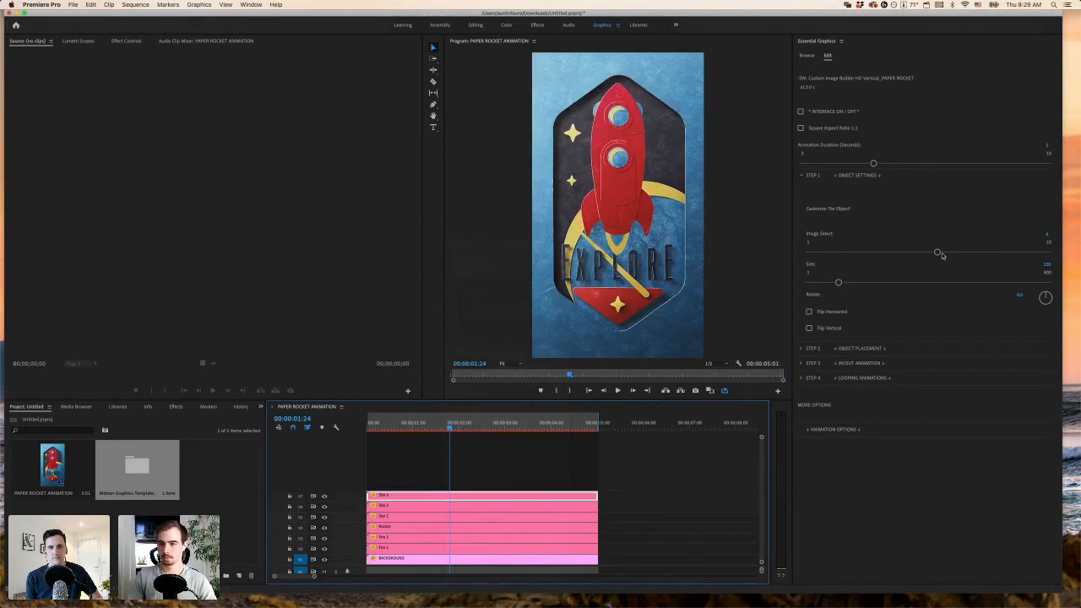
{"action": "left_click_drag", "start_coordinate": [938, 252], "coordinate": [967, 253]}
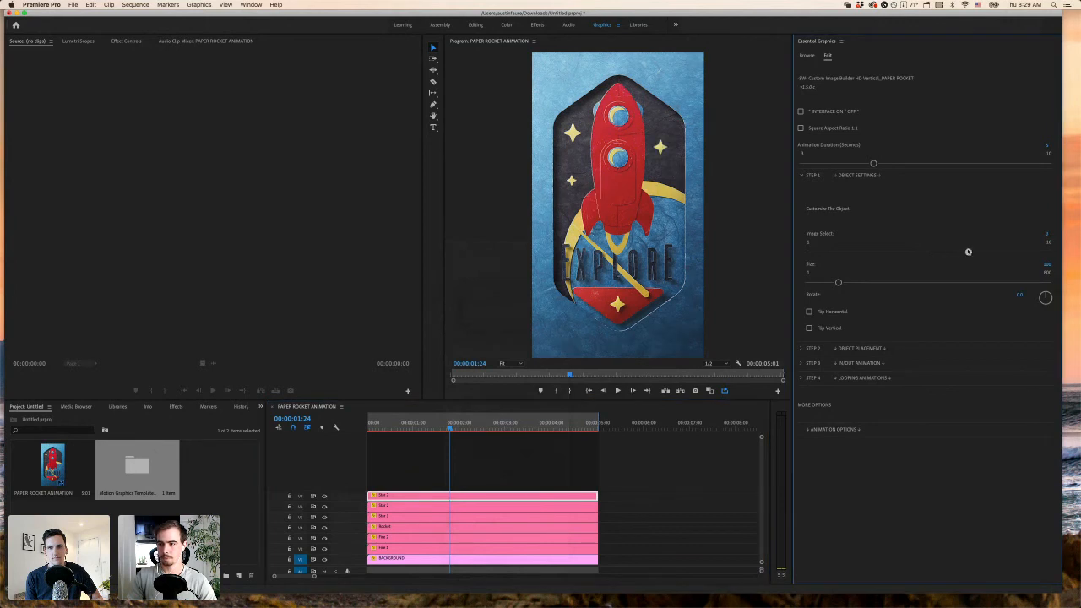
{"action": "right_click", "coordinate": [392, 500]}
{"action": "left_click", "coordinate": [426, 563]}
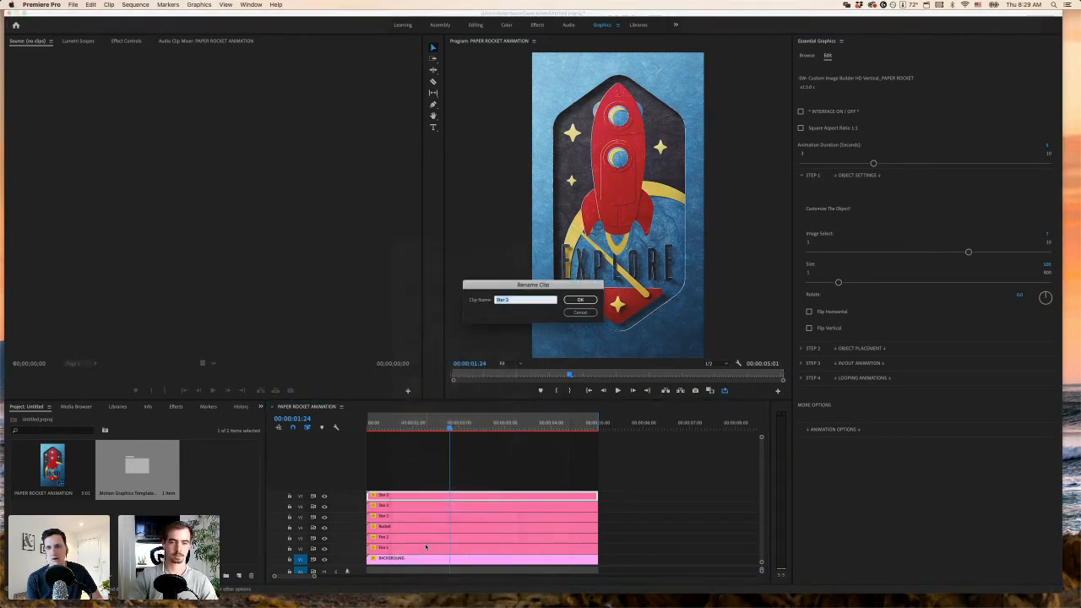
{"action": "key", "text": "Return"}
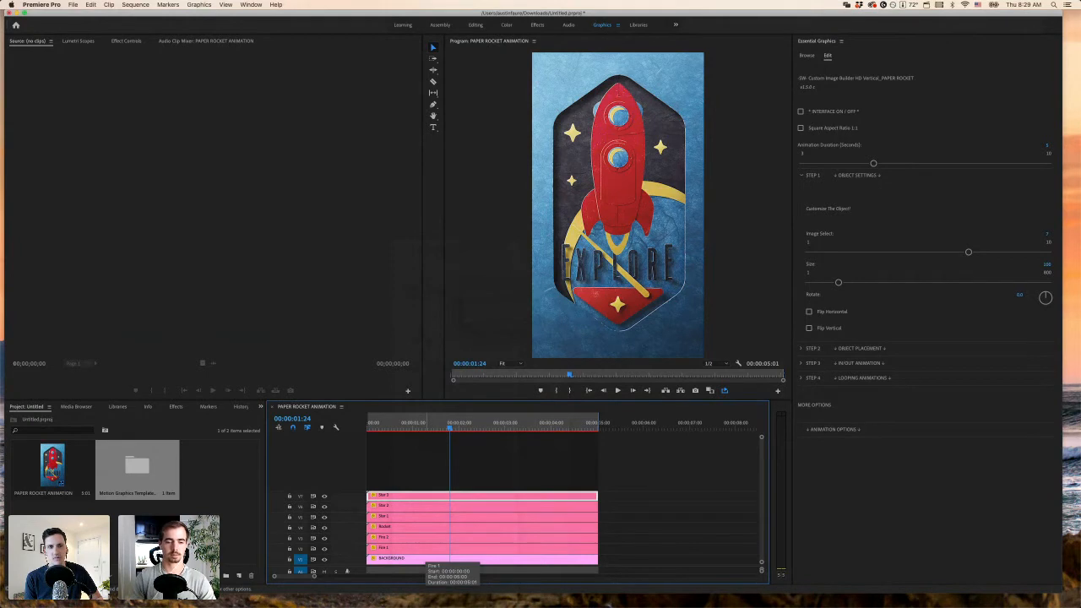
{"action": "left_click", "coordinate": [445, 482]}
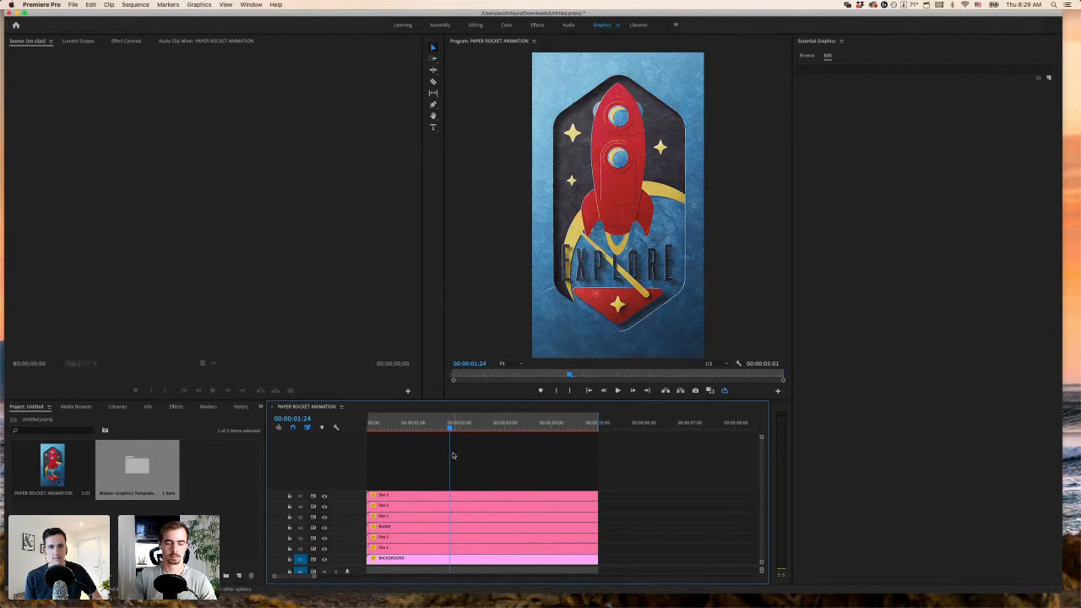
- Isolate the Rocket clip by hiding every other video track, and turn on its on-screen interface overlay
{"action": "mouse_move", "coordinate": [449, 428]}
{"action": "left_mouse_down"}
{"action": "mouse_move", "coordinate": [436, 429]}
{"action": "mouse_move", "coordinate": [448, 432]}
{"action": "left_mouse_up"}
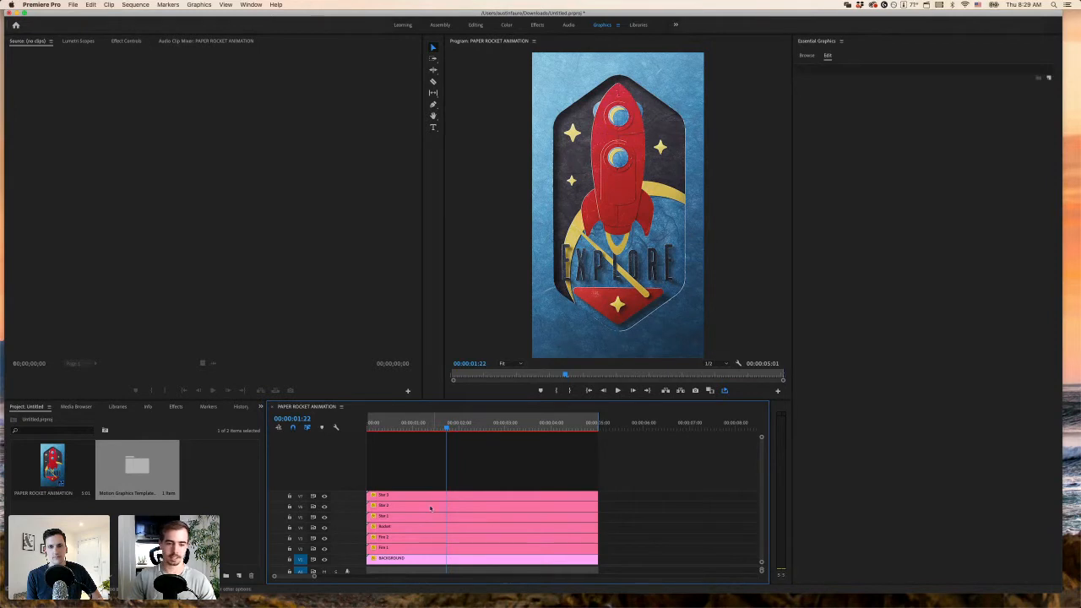
{"action": "left_click", "coordinate": [415, 527]}
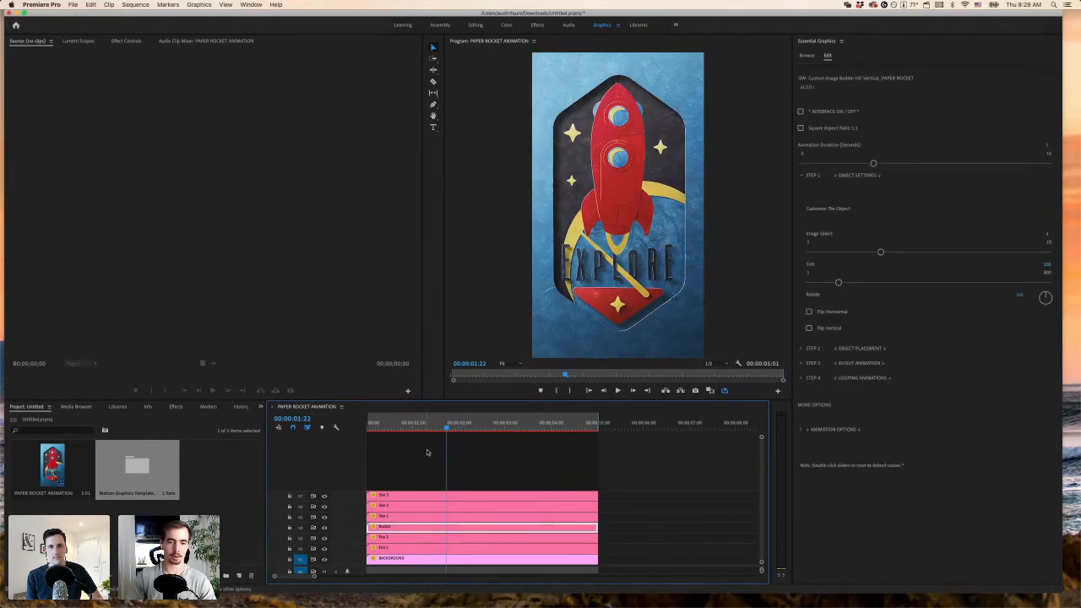
{"action": "mouse_move", "coordinate": [441, 436]}
{"action": "left_mouse_down"}
{"action": "mouse_move", "coordinate": [425, 430]}
{"action": "mouse_move", "coordinate": [436, 427]}
{"action": "left_mouse_up"}
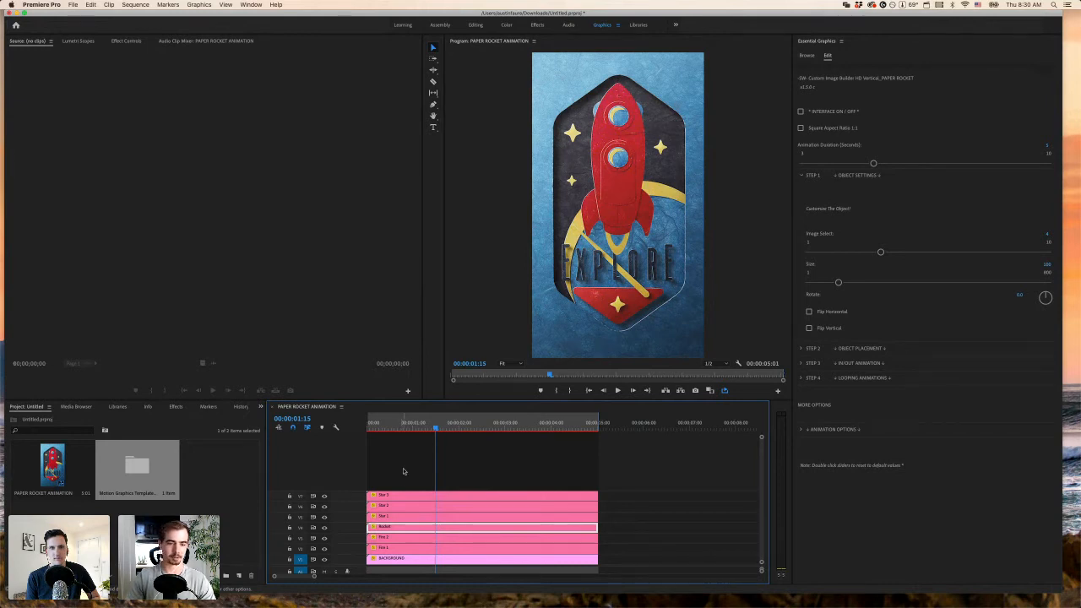
{"action": "left_click_drag", "start_coordinate": [434, 427], "coordinate": [421, 427]}
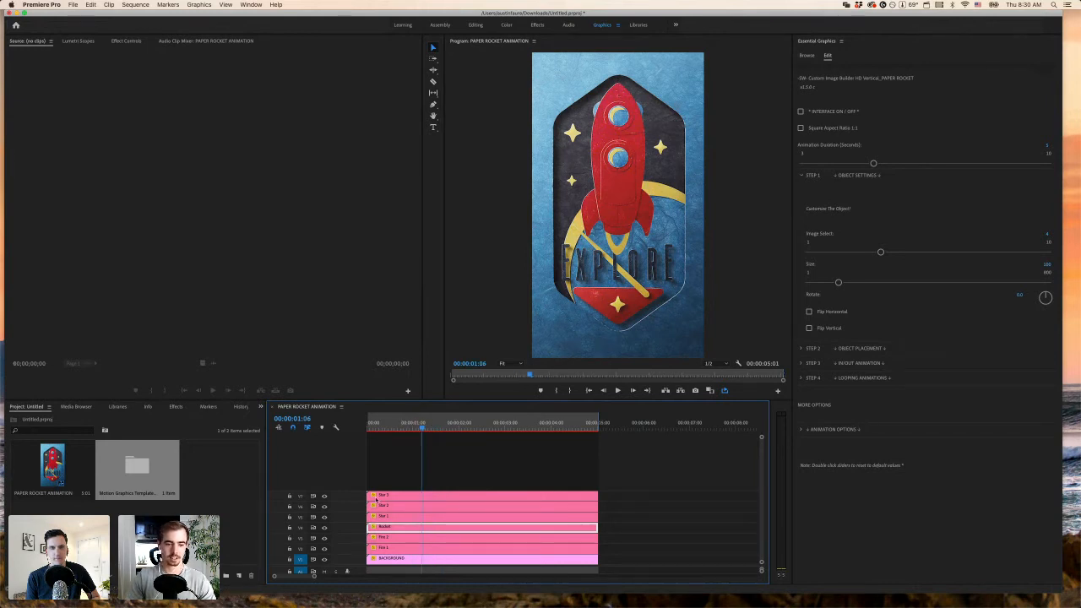
{"action": "left_click", "coordinate": [325, 559]}
{"action": "left_click", "coordinate": [324, 516]}
{"action": "left_click", "coordinate": [325, 505]}
{"action": "left_click", "coordinate": [324, 496]}
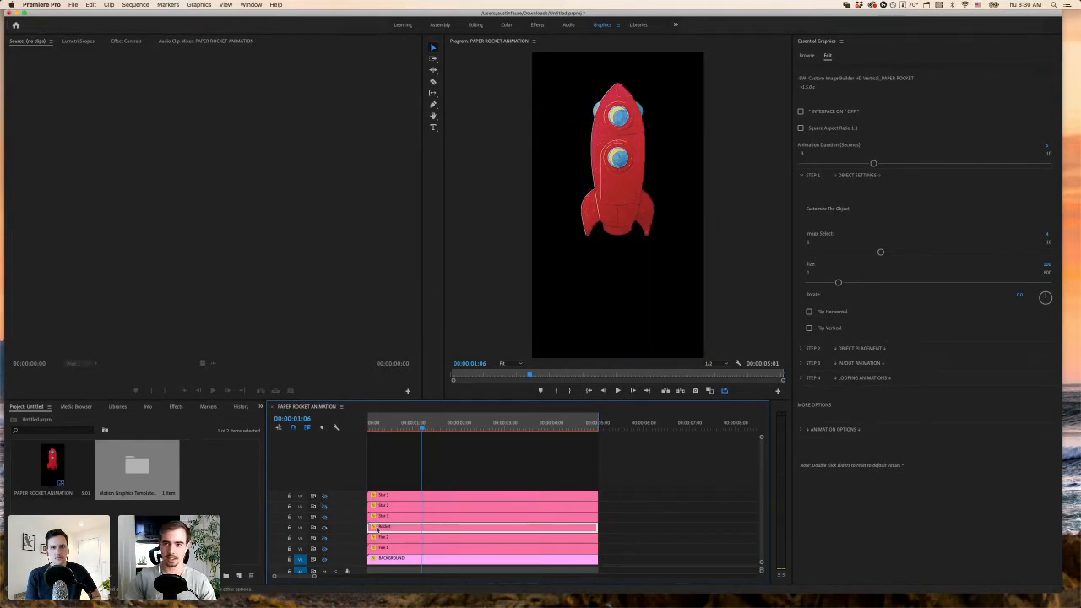
{"action": "left_click", "coordinate": [801, 112]}
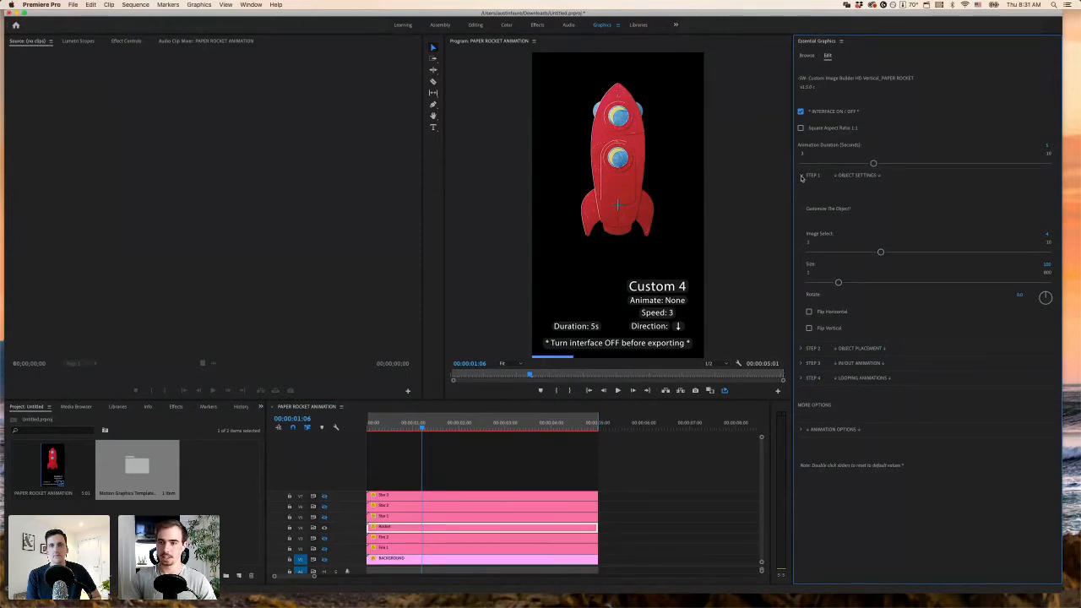
- Try out the Rocket's Size, Rotate, Flip Horizontal and Flip Vertical object settings, returning each to its default
{"action": "left_click", "coordinate": [801, 175]}
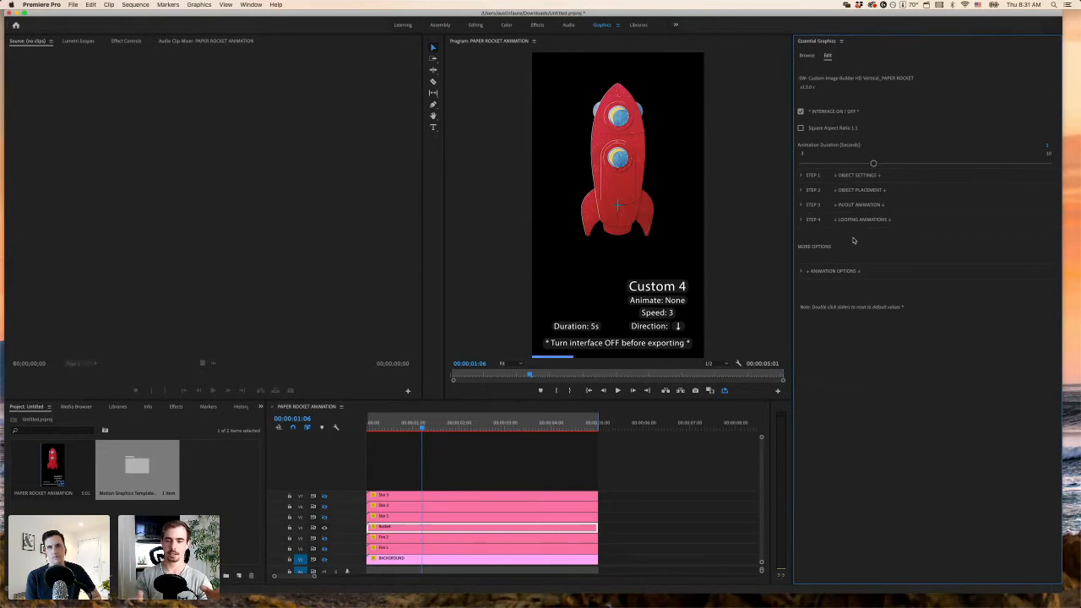
{"action": "left_click", "coordinate": [801, 176]}
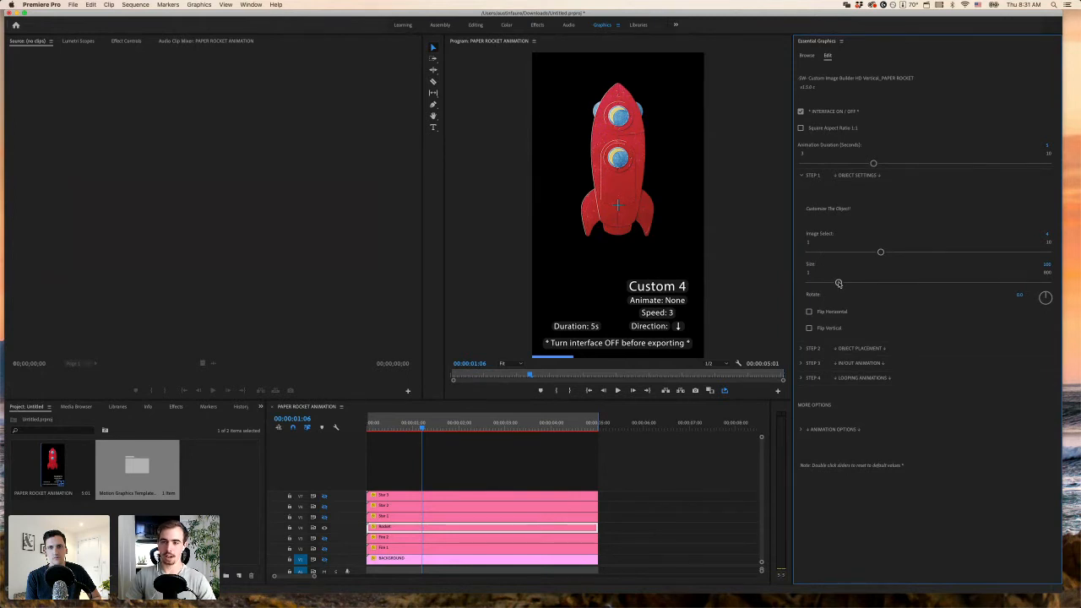
{"action": "left_click_drag", "start_coordinate": [838, 284], "coordinate": [845, 285]}
{"action": "left_click_drag", "start_coordinate": [1043, 295], "coordinate": [1045, 296]}
{"action": "double_click", "coordinate": [1046, 297]}
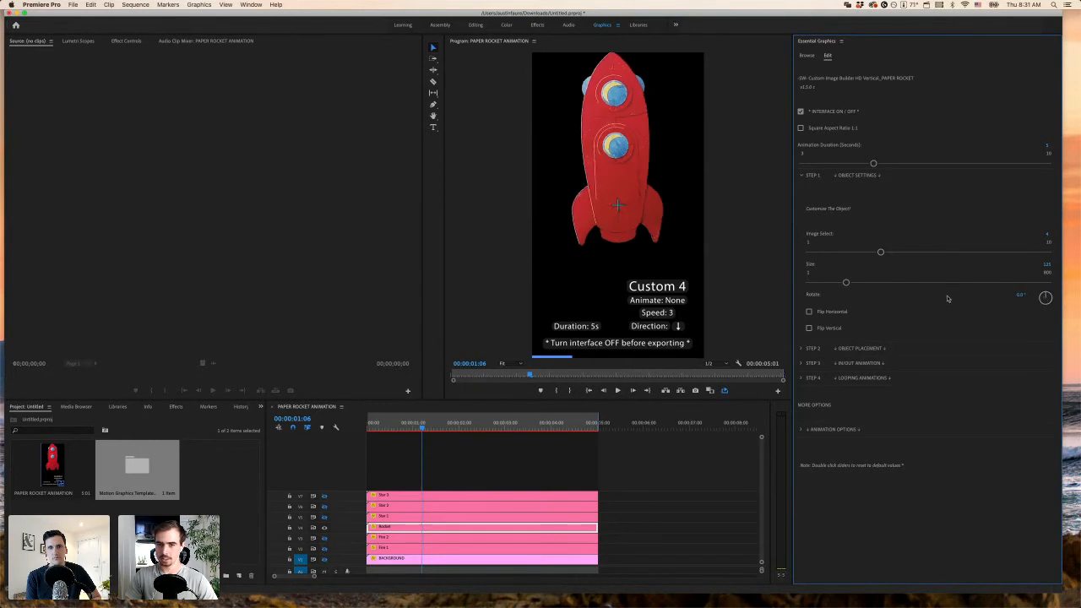
{"action": "double_click", "coordinate": [845, 282]}
{"action": "left_click", "coordinate": [809, 312]}
{"action": "left_click", "coordinate": [809, 312]}
{"action": "left_click", "coordinate": [809, 328]}
{"action": "left_click", "coordinate": [809, 328]}
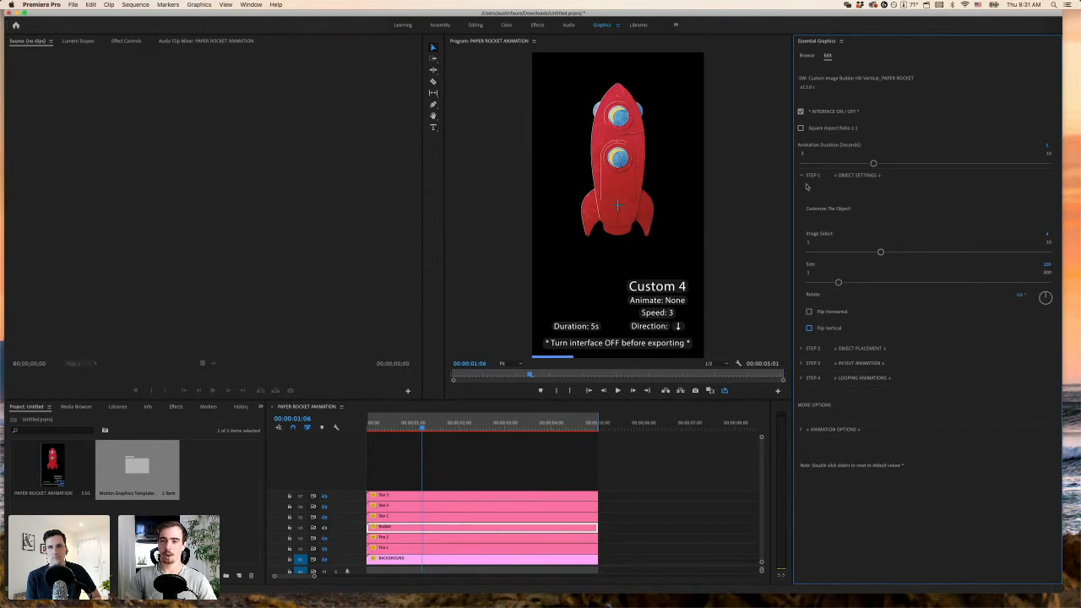
- Set the Rocket's in/out animation to 1 (Position) with the animation direction pointing straight up
{"action": "left_click", "coordinate": [801, 176]}
{"action": "left_click", "coordinate": [801, 191]}
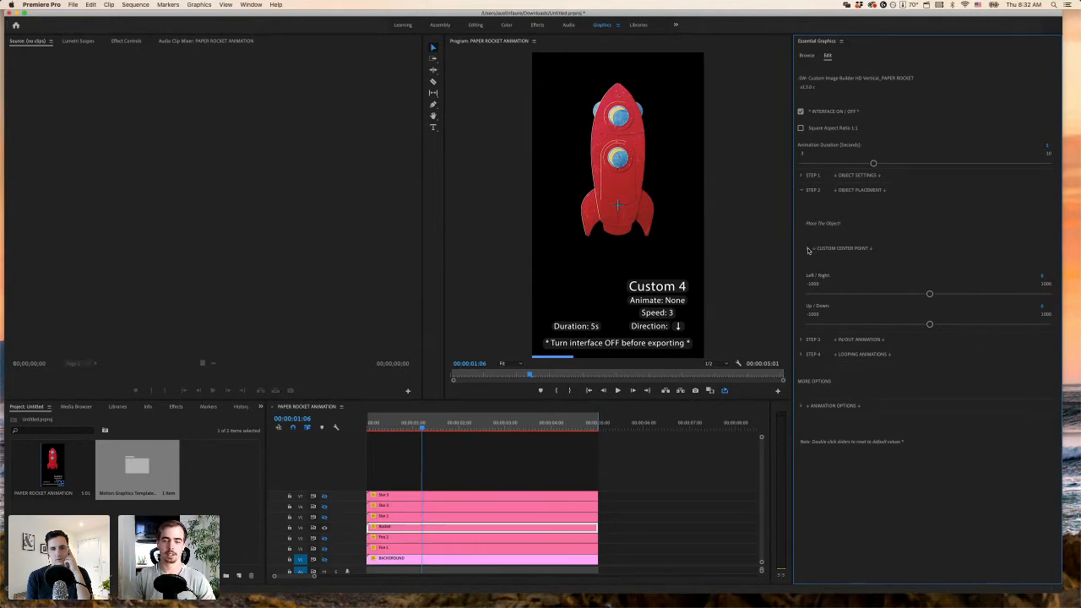
{"action": "left_click", "coordinate": [801, 191]}
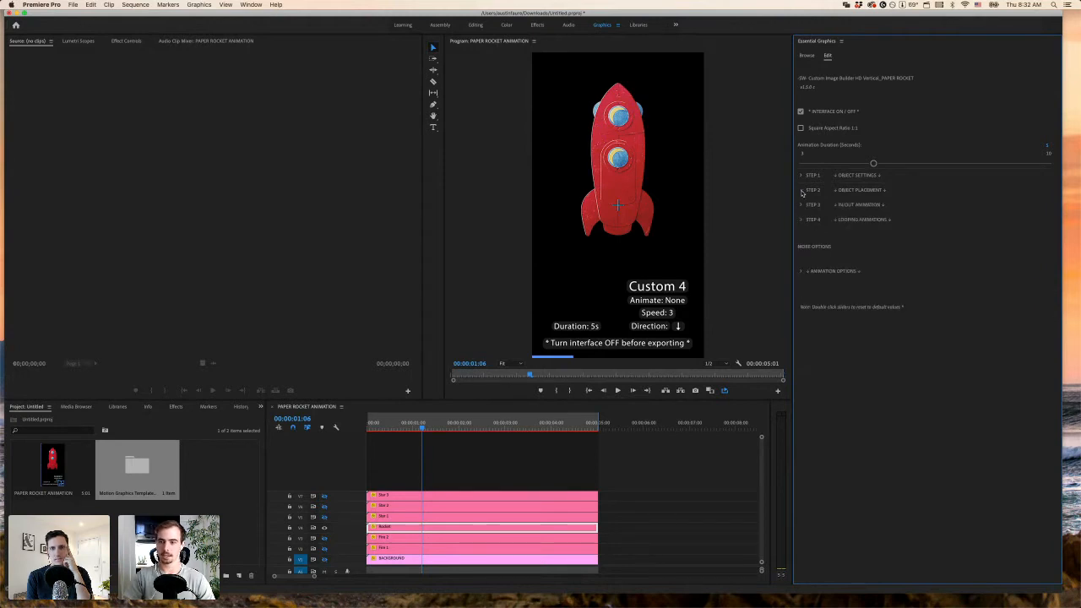
{"action": "left_click", "coordinate": [801, 205]}
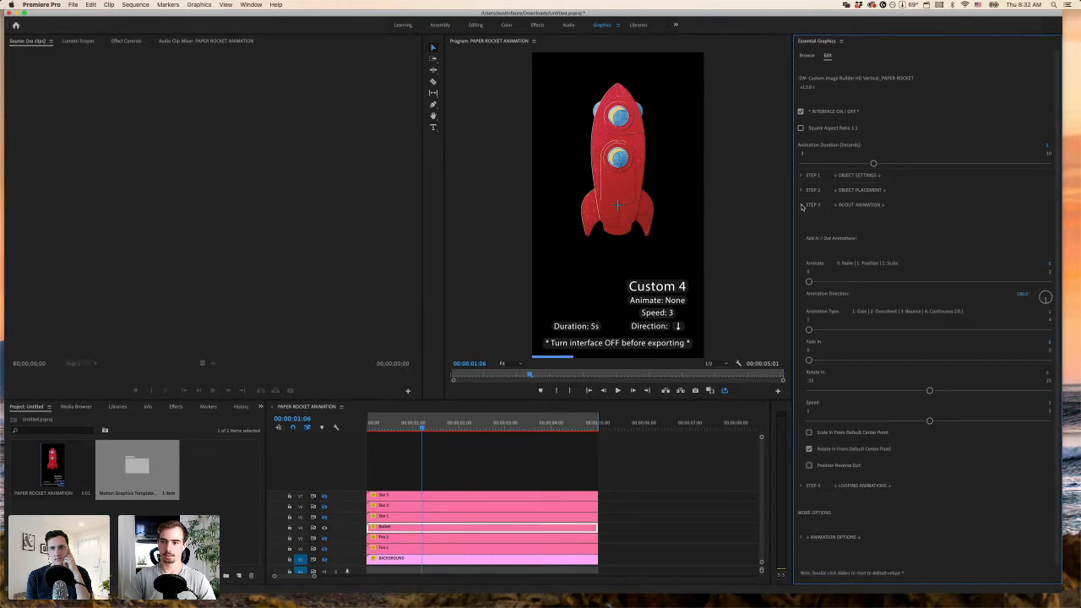
{"action": "scroll", "coordinate": [853, 270], "scroll_direction": "down", "scroll_amount": 1}
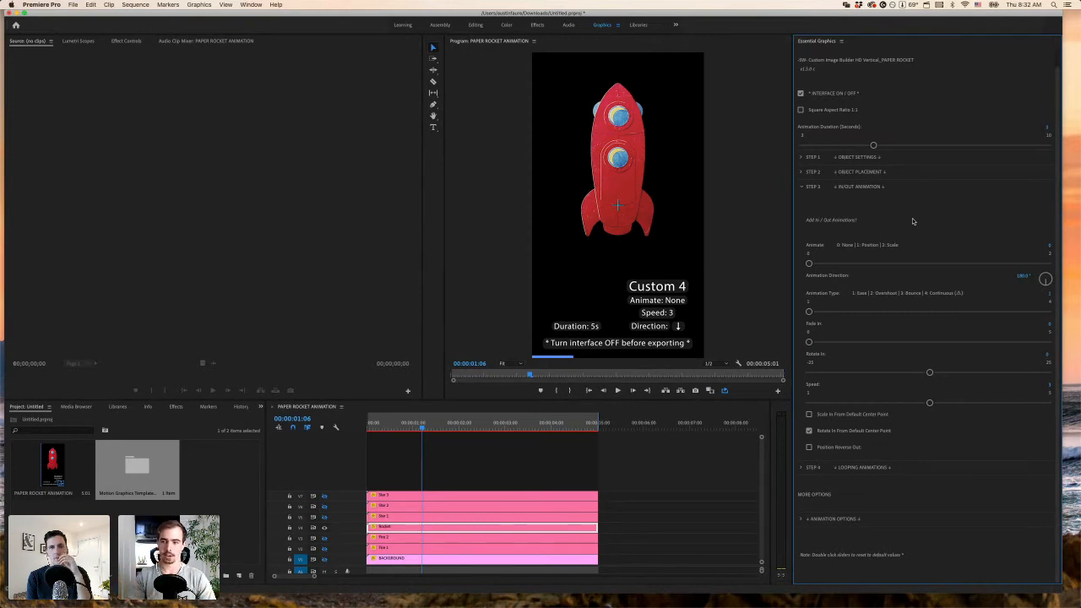
{"action": "mouse_move", "coordinate": [1047, 284]}
{"action": "left_mouse_down"}
{"action": "mouse_move", "coordinate": [1035, 282]}
{"action": "mouse_move", "coordinate": [1045, 263]}
{"action": "mouse_move", "coordinate": [1047, 276]}
{"action": "left_mouse_up"}
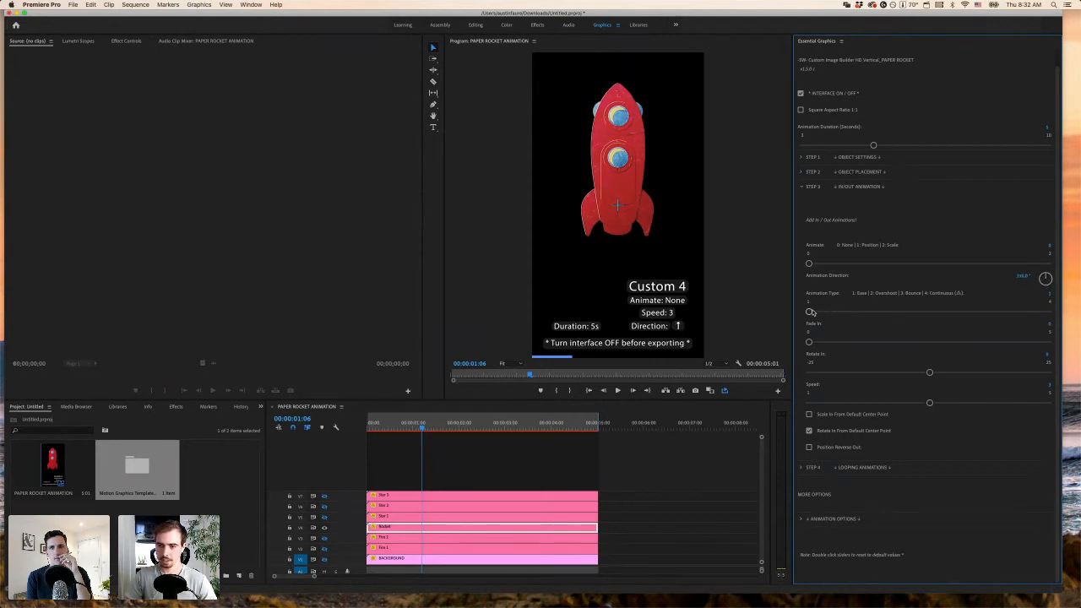
{"action": "left_click_drag", "start_coordinate": [446, 424], "coordinate": [366, 426]}
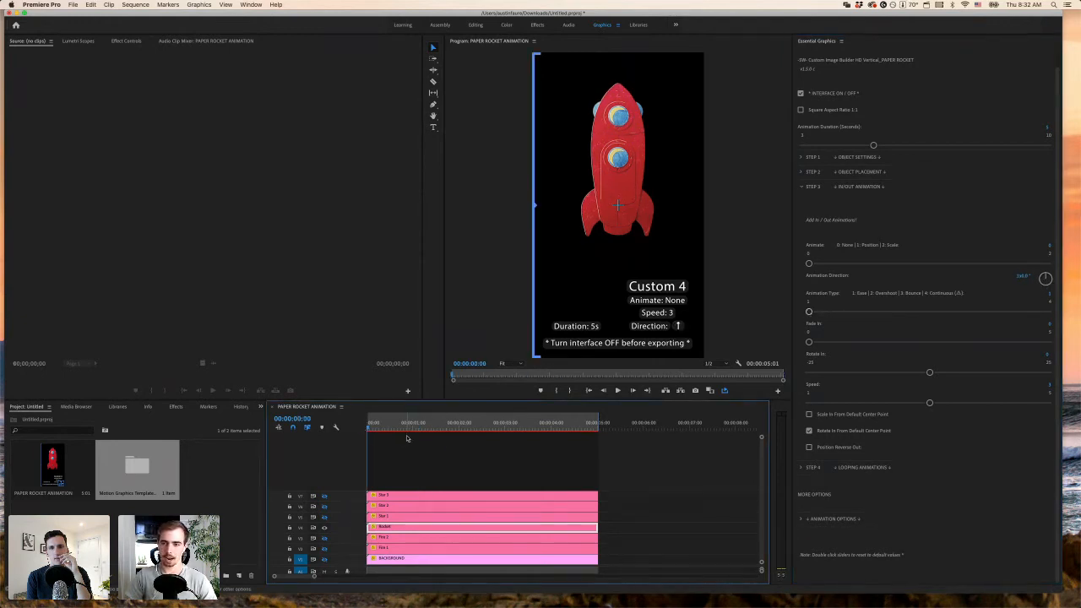
{"action": "left_click_drag", "start_coordinate": [808, 263], "coordinate": [935, 264]}
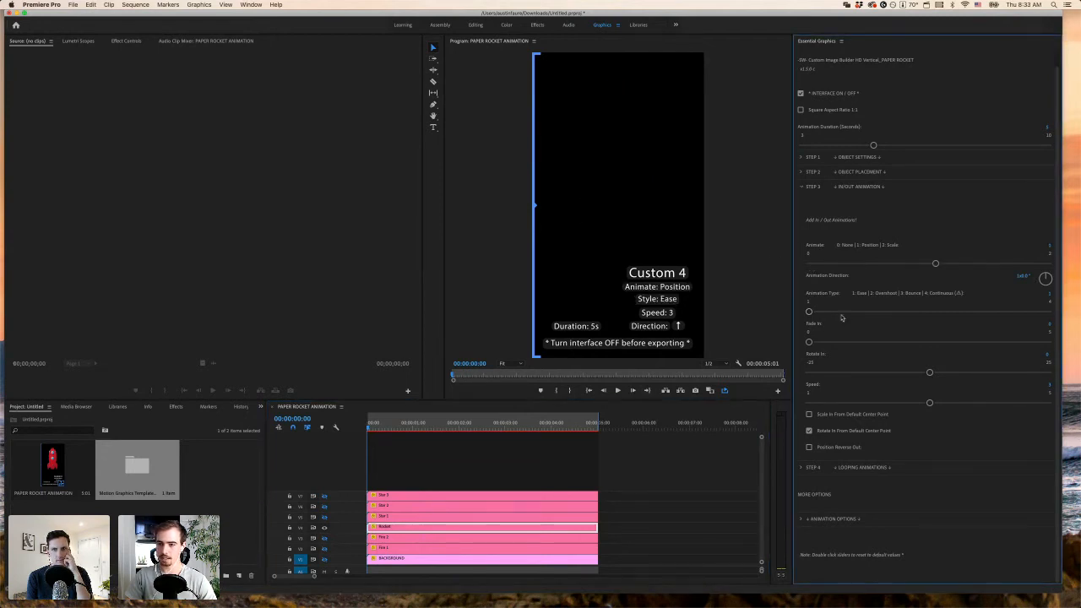
- Play back the sequence to preview the Rocket's eased position animation
{"action": "left_click", "coordinate": [372, 419]}
{"action": "key", "text": "space"}
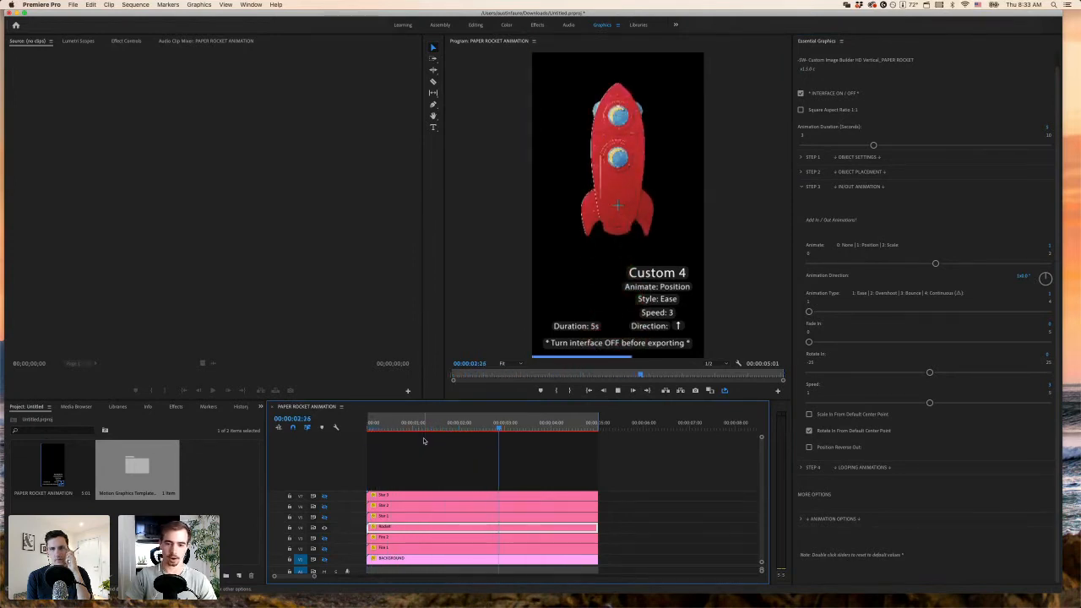
{"action": "key", "text": "space"}
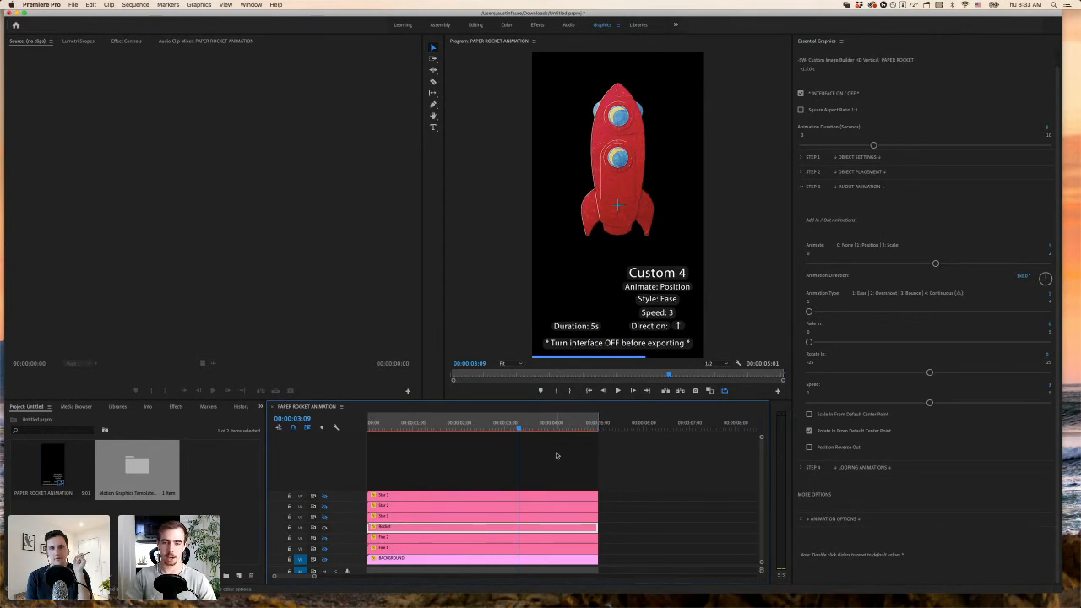
{"action": "key", "text": "space"}
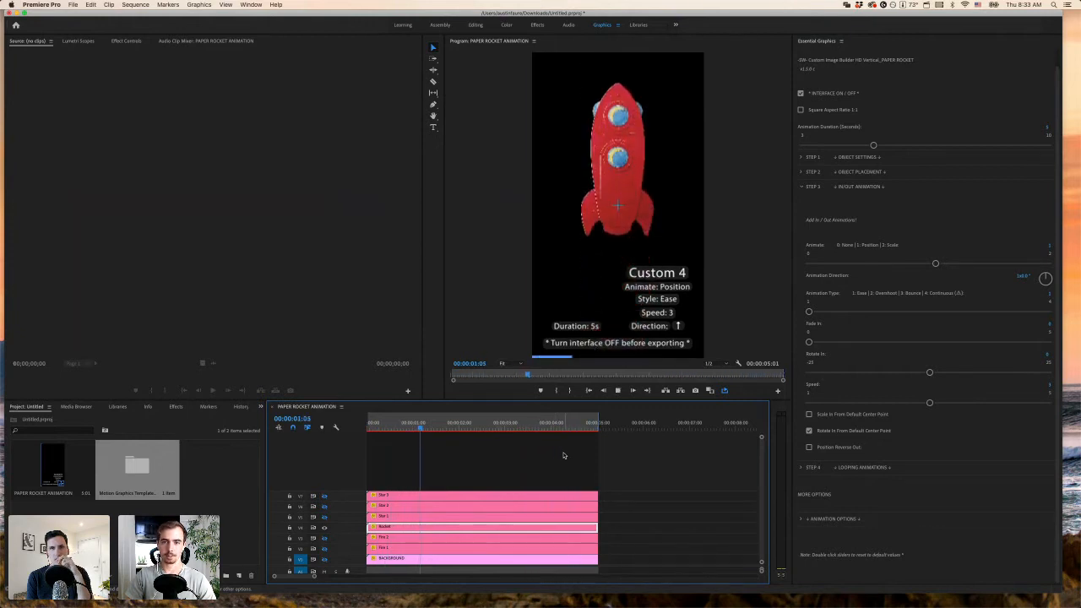
{"action": "key", "text": "space"}
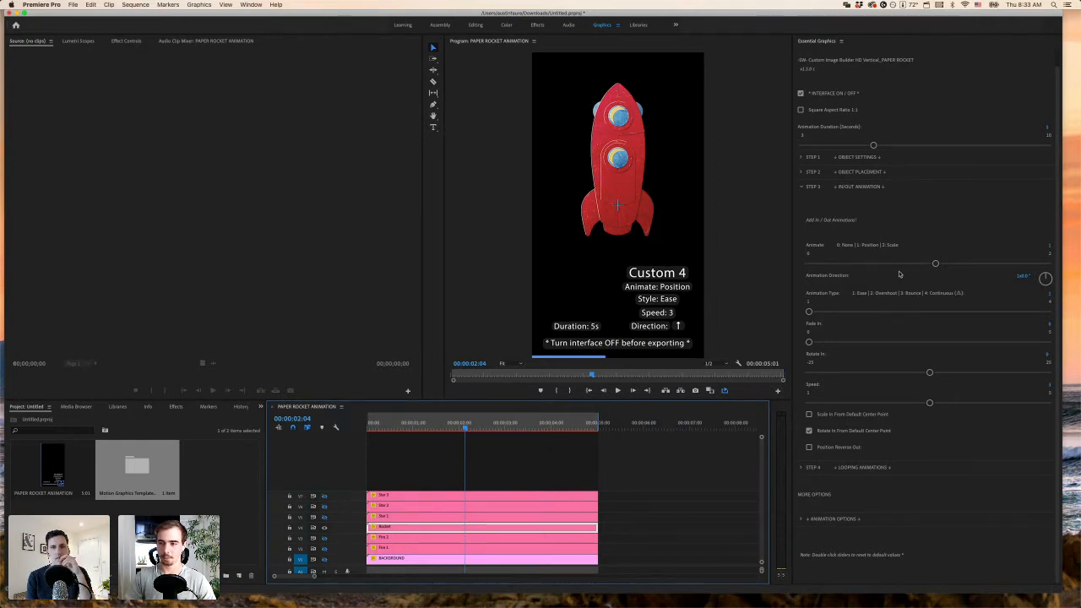
{"action": "left_click_drag", "start_coordinate": [469, 427], "coordinate": [452, 430]}
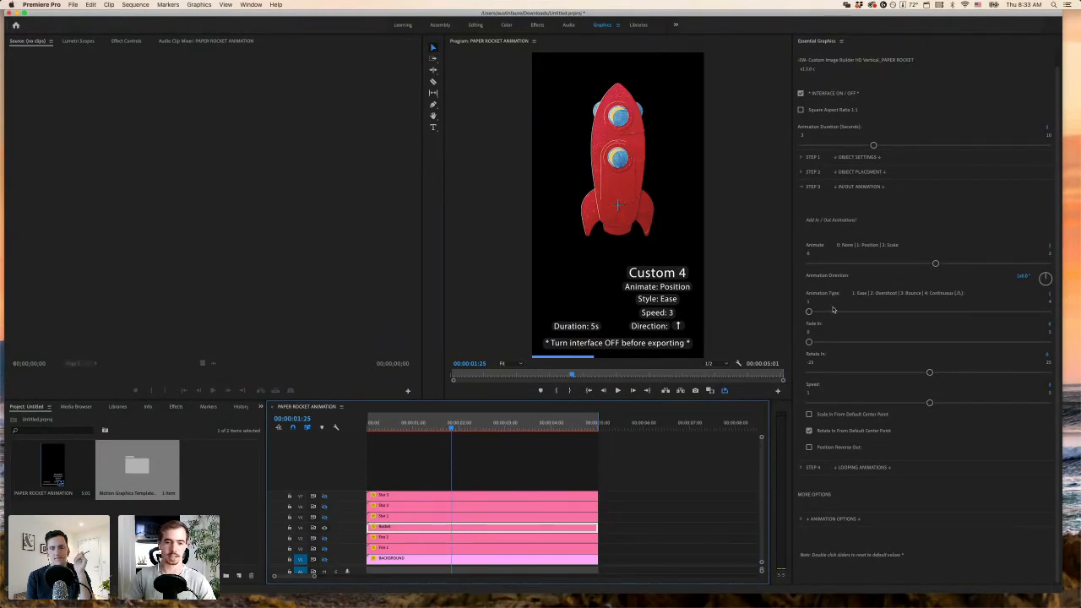
- Set the Rocket's Animation Type to 2 (Overshoot) and preview the animation from the start
{"action": "left_click_drag", "start_coordinate": [809, 311], "coordinate": [882, 312]}
{"action": "left_click", "coordinate": [414, 455]}
{"action": "key", "text": "Home"}
{"action": "key", "text": "space"}
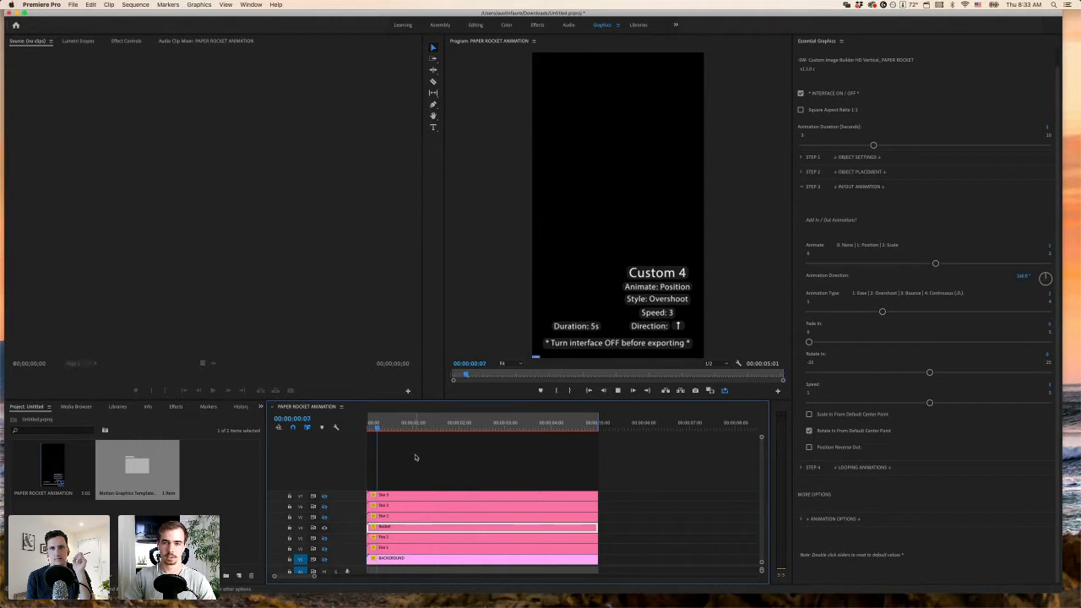
{"action": "key", "text": "space"}
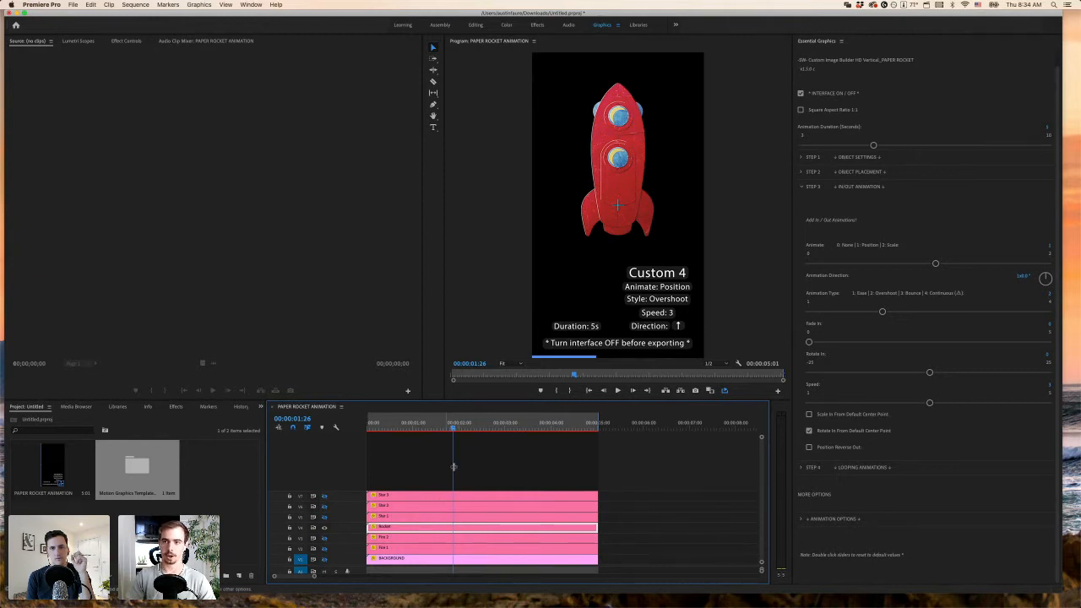
{"action": "scroll", "coordinate": [848, 215], "scroll_direction": "up", "scroll_amount": 2}
{"action": "left_click", "coordinate": [811, 57]}
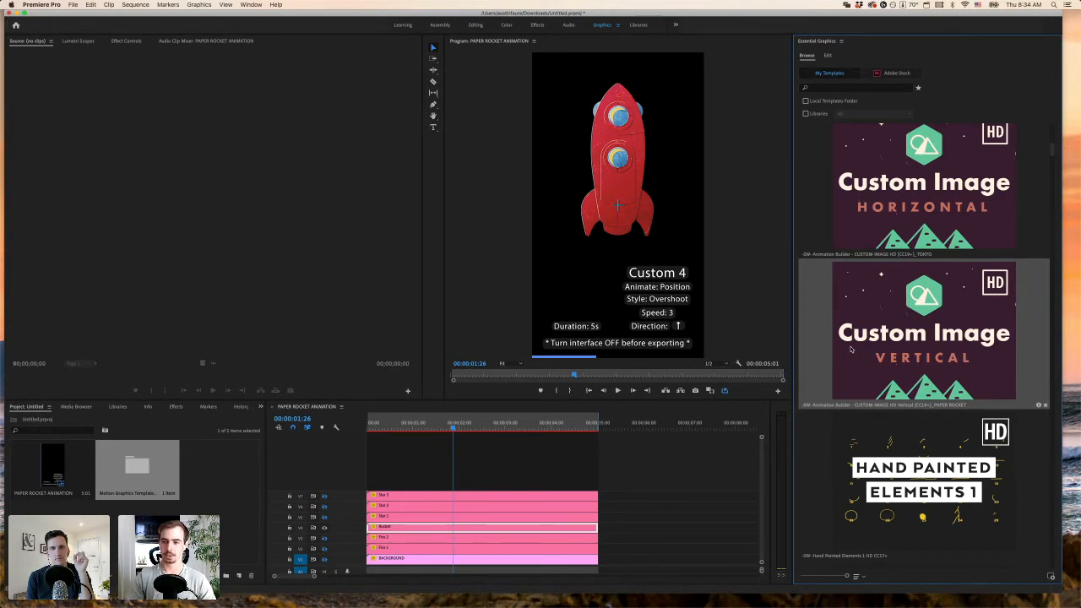
{"action": "left_click", "coordinate": [827, 56]}
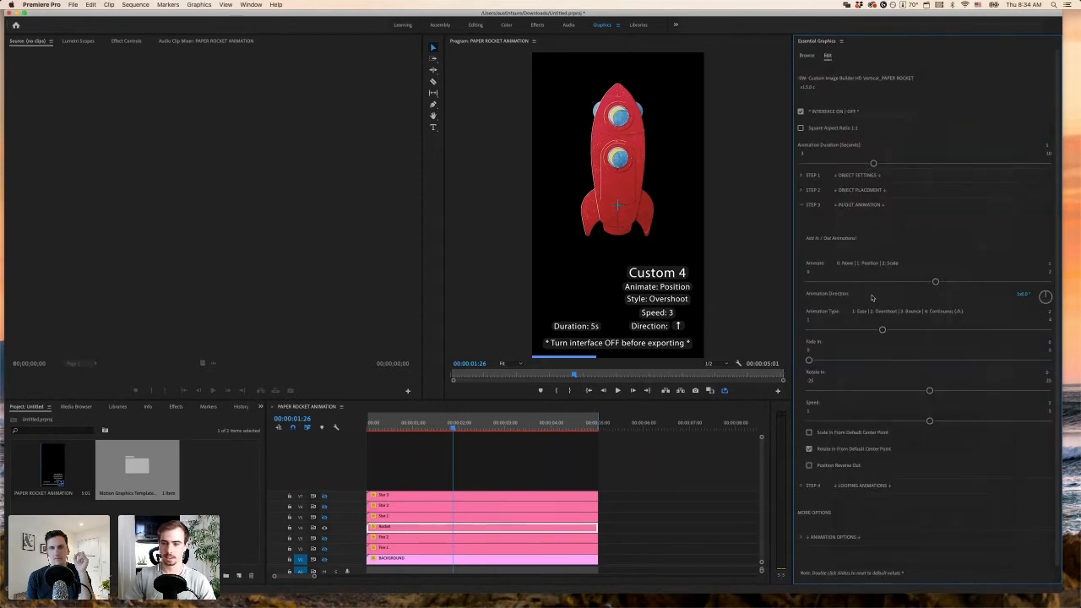
- Set the Rocket's Animation Type to 3 (Bounce) and preview the position animation from the start
{"action": "left_click_drag", "start_coordinate": [462, 424], "coordinate": [430, 425]}
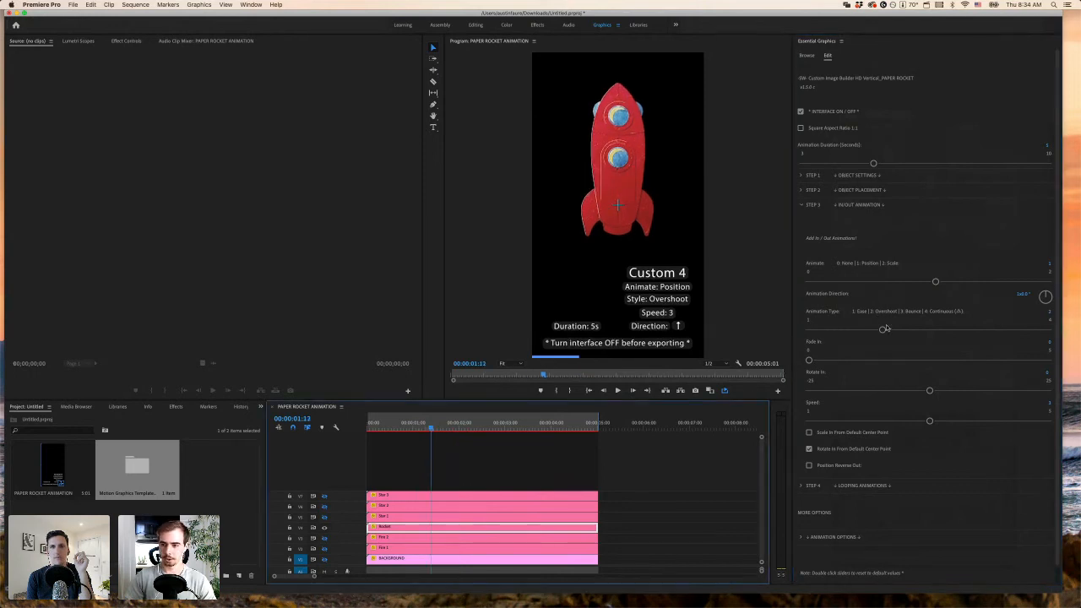
{"action": "left_click_drag", "start_coordinate": [883, 330], "coordinate": [946, 330]}
{"action": "left_click", "coordinate": [437, 450]}
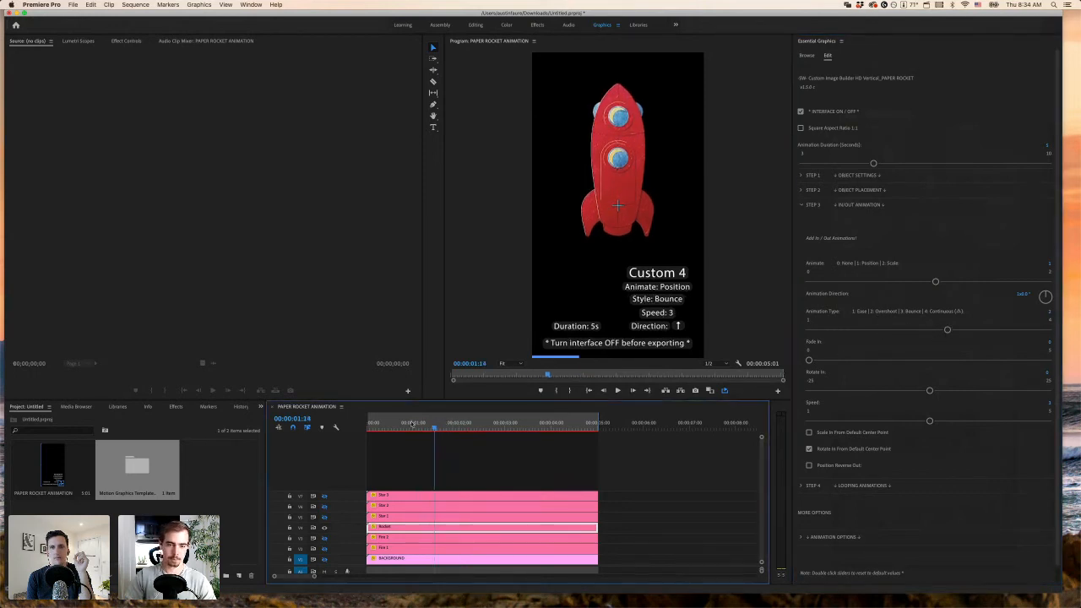
{"action": "key", "text": "Home"}
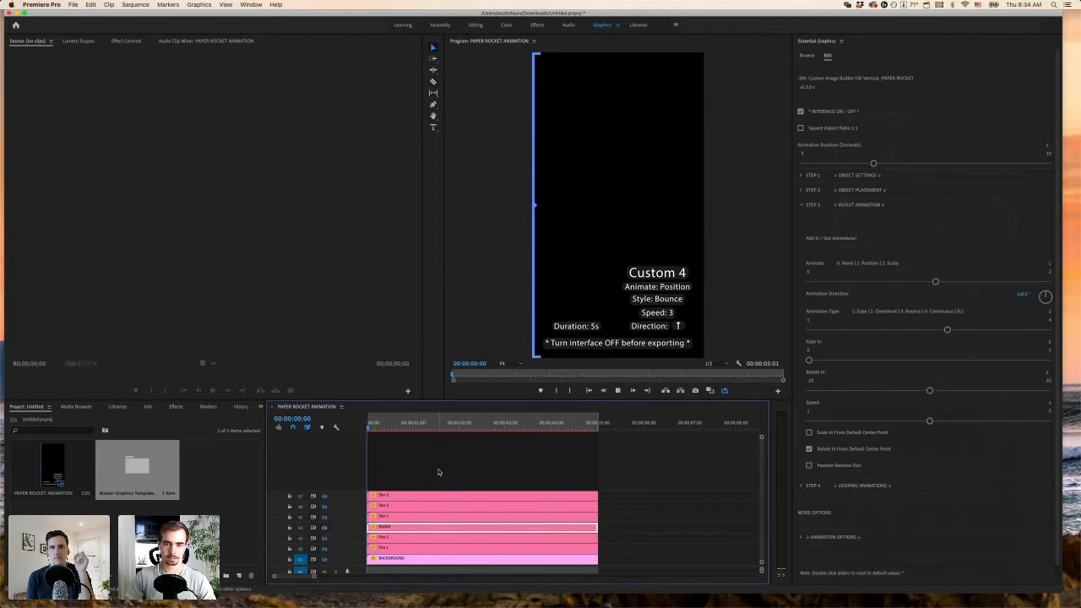
{"action": "key", "text": "space"}
{"action": "key", "text": "space"}
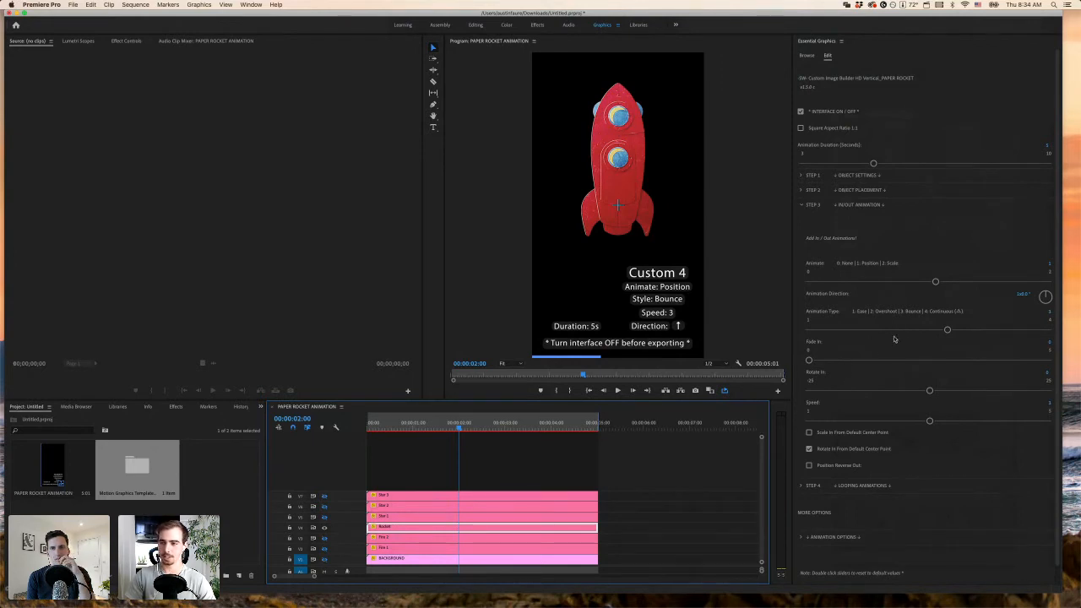
- Set the Rocket's Animation Type to 4 (Continuous) and play the sequence from the start
{"action": "left_click_drag", "start_coordinate": [947, 330], "coordinate": [1047, 329]}
{"action": "left_click_drag", "start_coordinate": [415, 422], "coordinate": [366, 427]}
{"action": "key", "text": "space"}
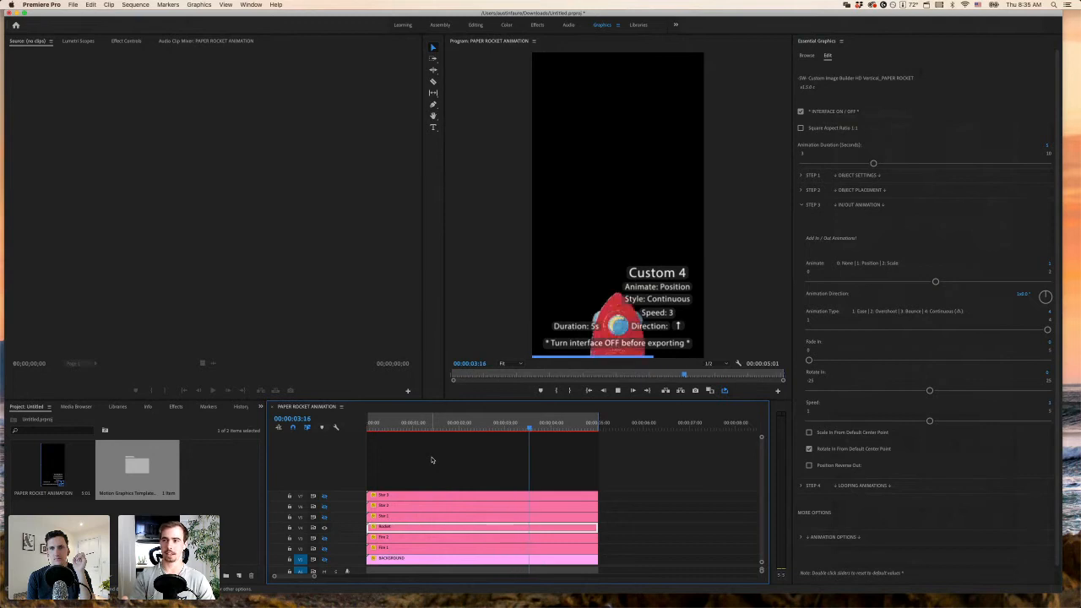
{"action": "key", "text": "space"}
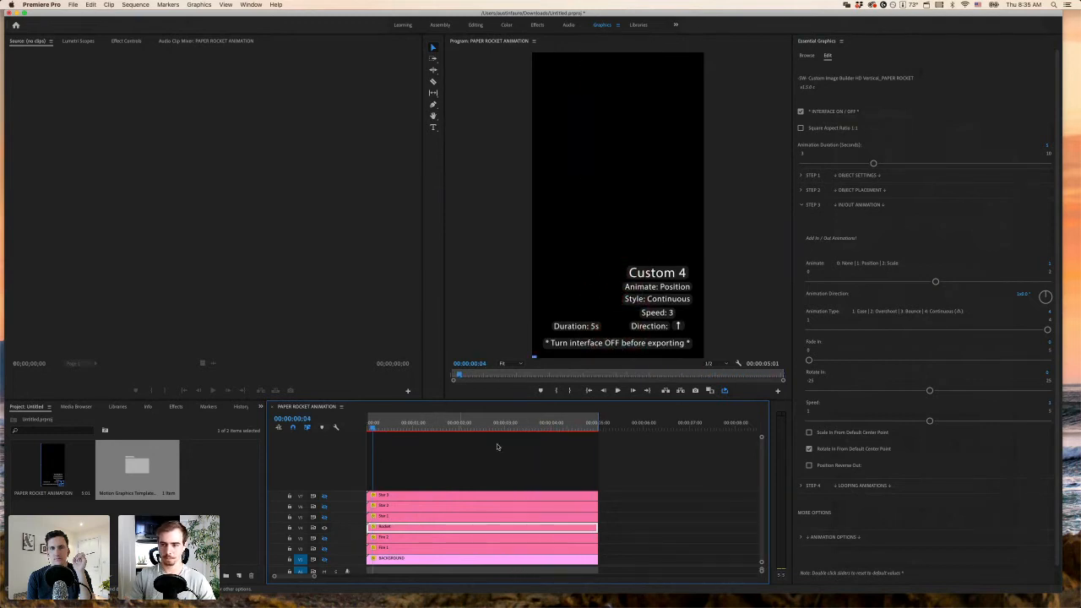
- Switch the Rocket's in/out animation to 2 (Scale) with Animation Type 1 (Ease) and preview it
{"action": "left_click_drag", "start_coordinate": [1048, 330], "coordinate": [809, 331]}
{"action": "left_click_drag", "start_coordinate": [935, 282], "coordinate": [1047, 282]}
{"action": "key", "text": "space"}
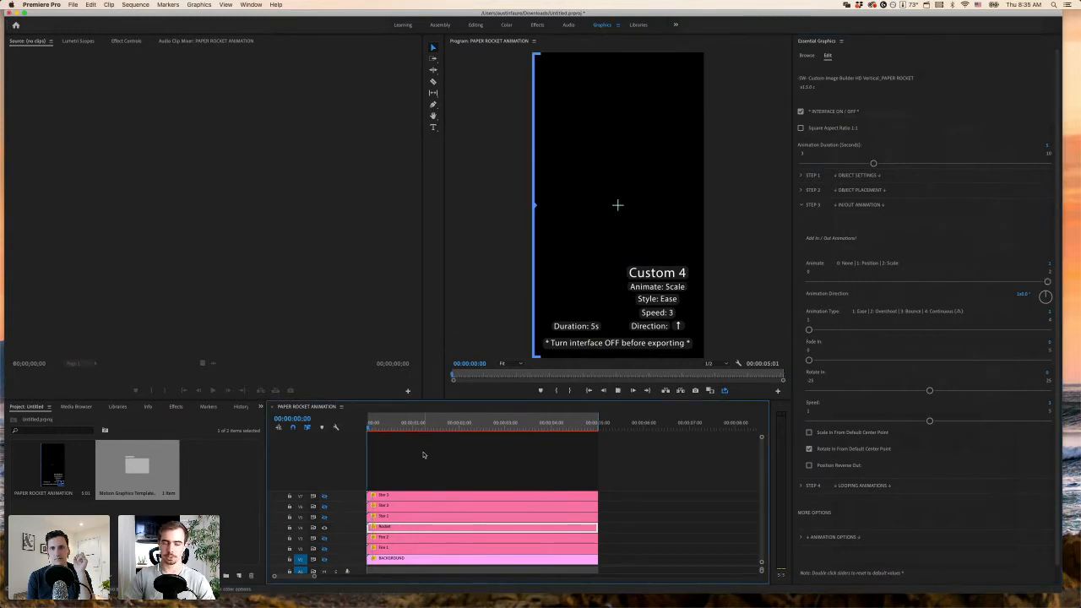
{"action": "key", "text": "space"}
- Try Animation Type 2 (Overshoot) on the Rocket's scale animation and preview it from the start
{"action": "left_click_drag", "start_coordinate": [809, 330], "coordinate": [874, 329]}
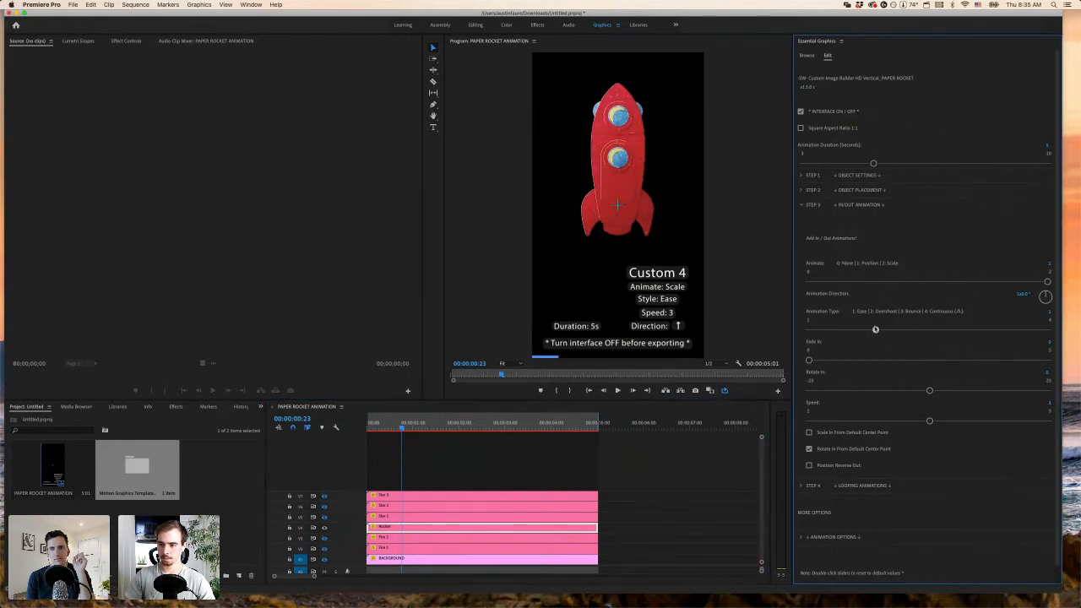
{"action": "left_click", "coordinate": [444, 457]}
{"action": "key", "text": "Home"}
{"action": "key", "text": "space"}
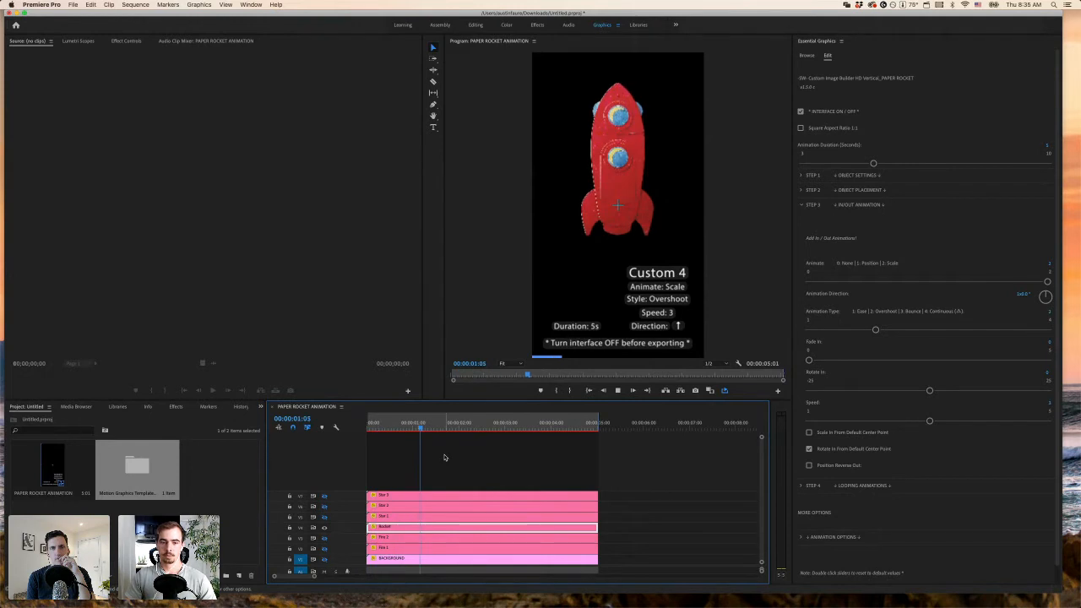
{"action": "key", "text": "space"}
- Try Animation Type 3 (Bounce) on the Rocket's scale animation, then play and scrub through its opening frames
{"action": "left_click_drag", "start_coordinate": [874, 329], "coordinate": [972, 331]}
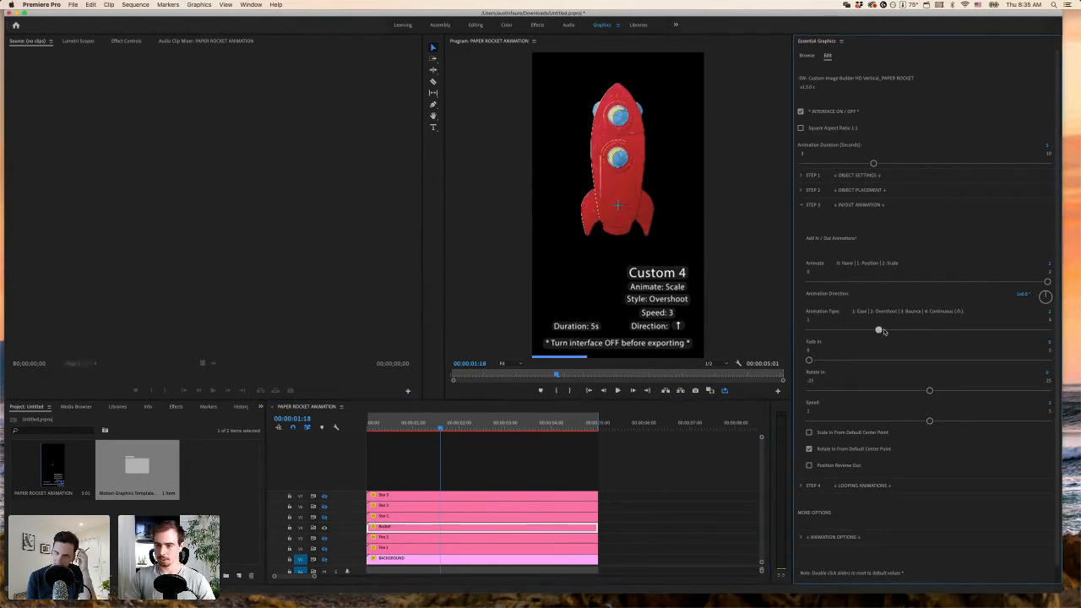
{"action": "left_click", "coordinate": [450, 461]}
{"action": "key", "text": "Home"}
{"action": "key", "text": "space"}
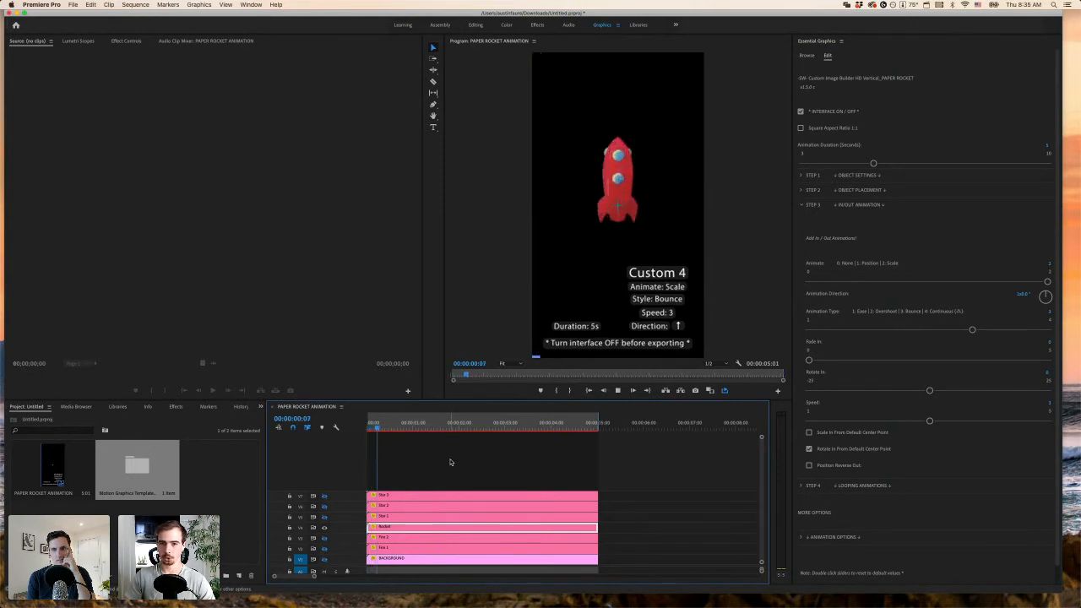
{"action": "key", "text": "space"}
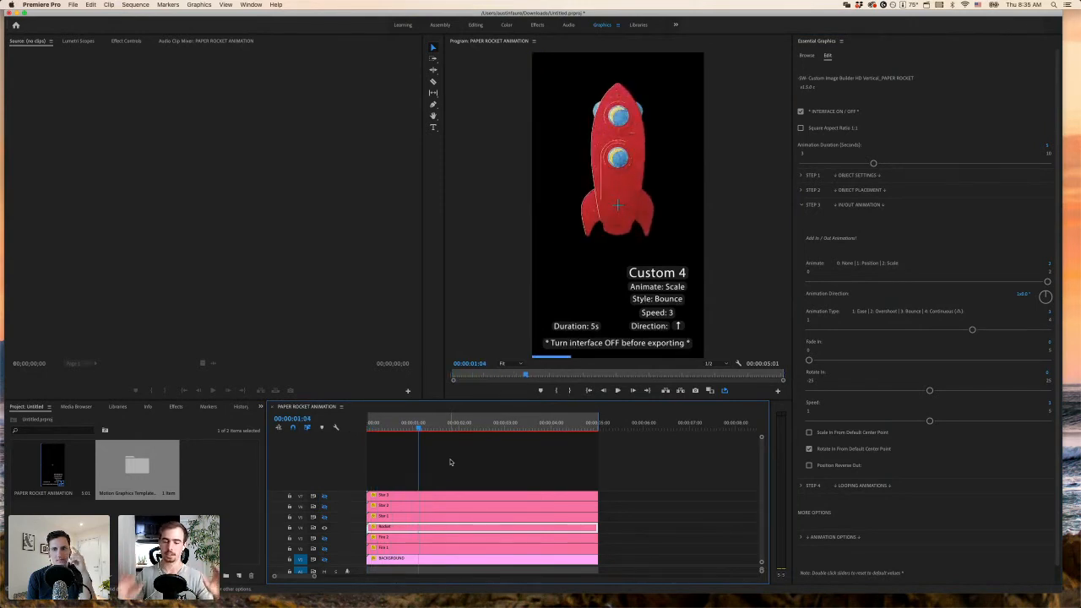
{"action": "left_click_drag", "start_coordinate": [422, 425], "coordinate": [389, 426]}
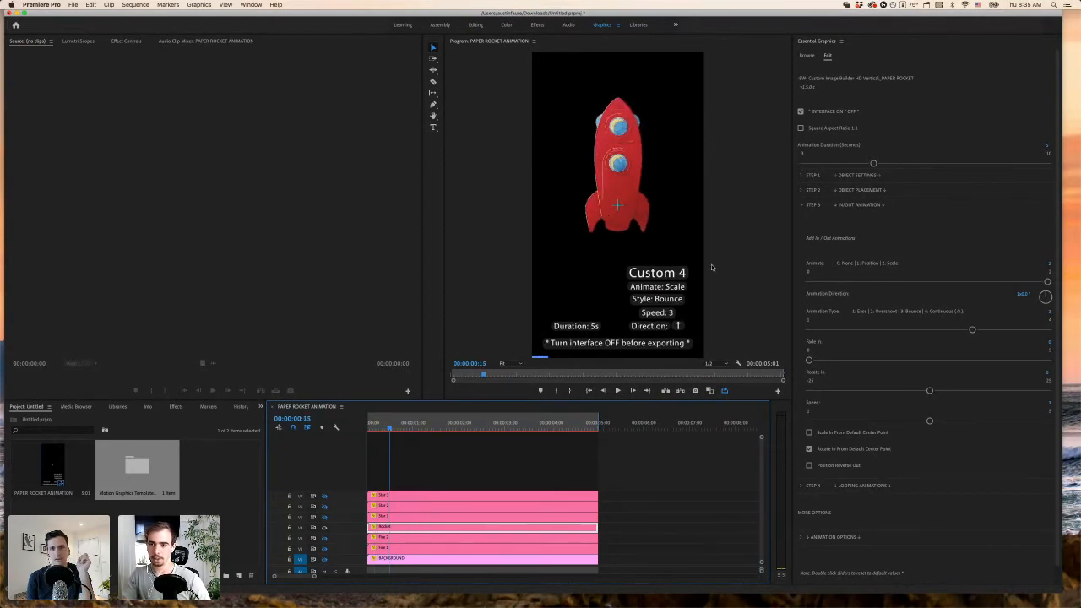
- Shift the Rocket's custom center point down to the base of the rocket in the object placement settings
{"action": "left_click", "coordinate": [802, 206]}
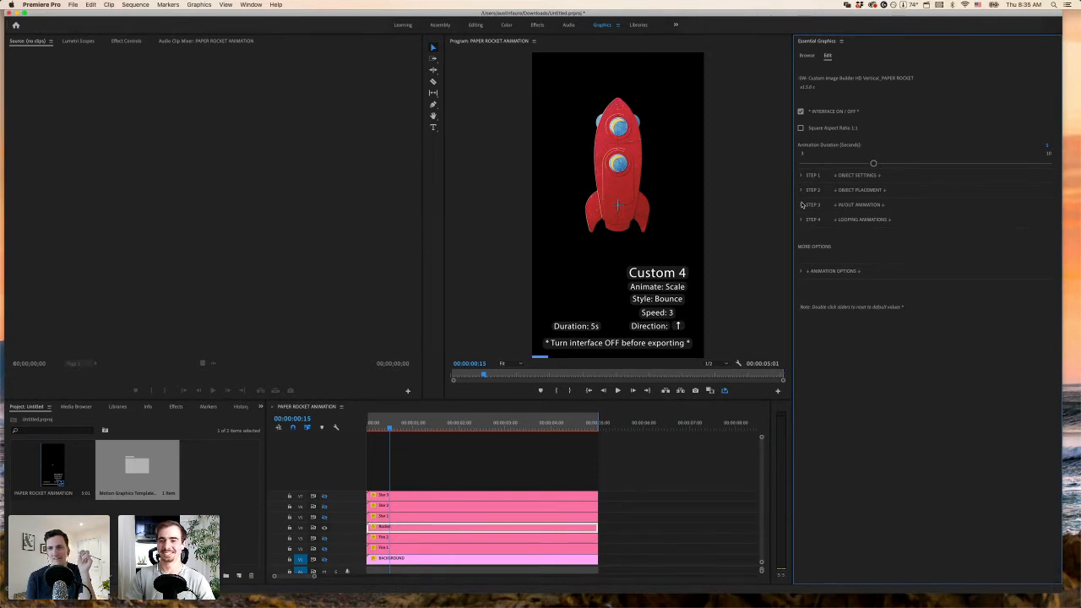
{"action": "left_click", "coordinate": [801, 190]}
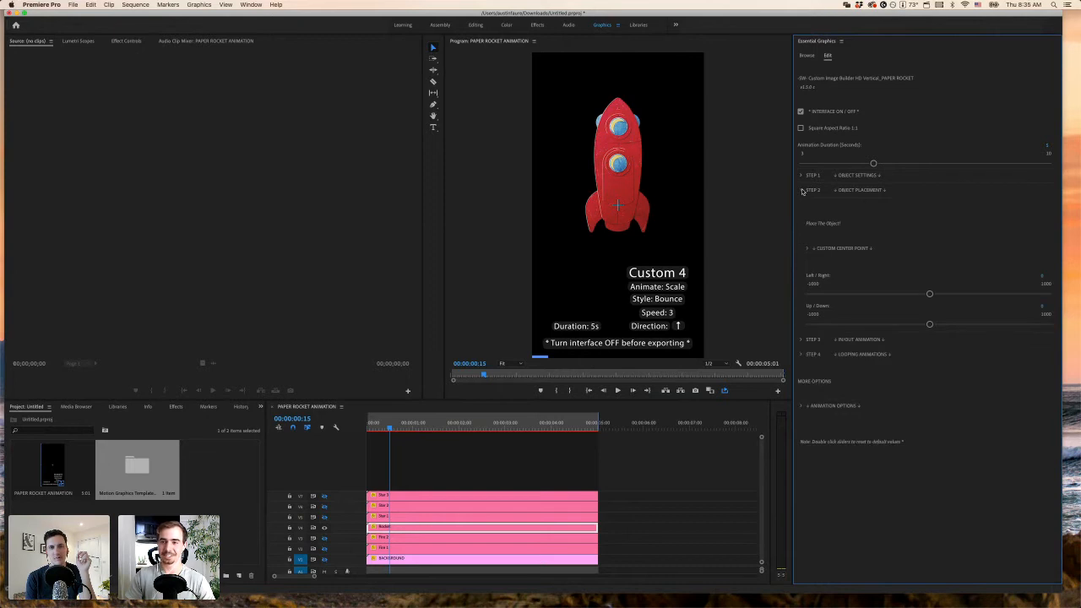
{"action": "left_click", "coordinate": [808, 248]}
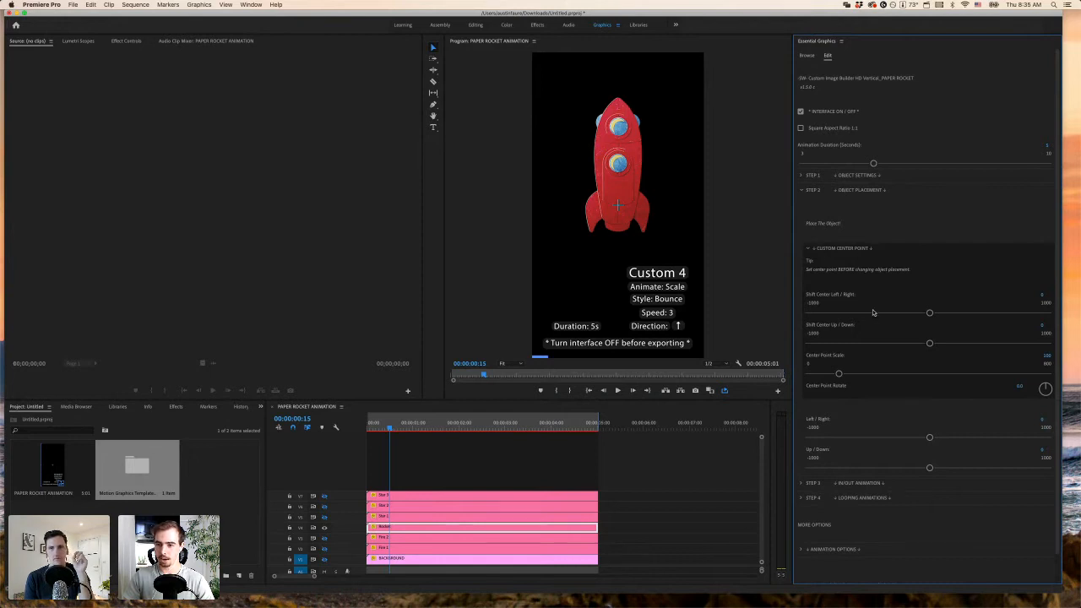
{"action": "left_click_drag", "start_coordinate": [929, 345], "coordinate": [947, 351]}
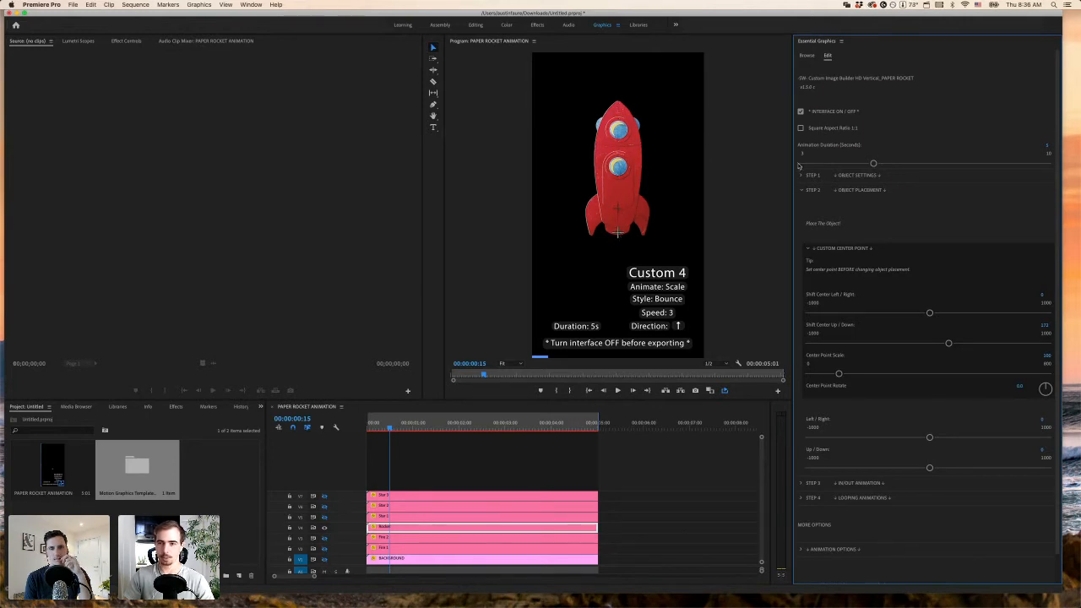
{"action": "left_click", "coordinate": [802, 191]}
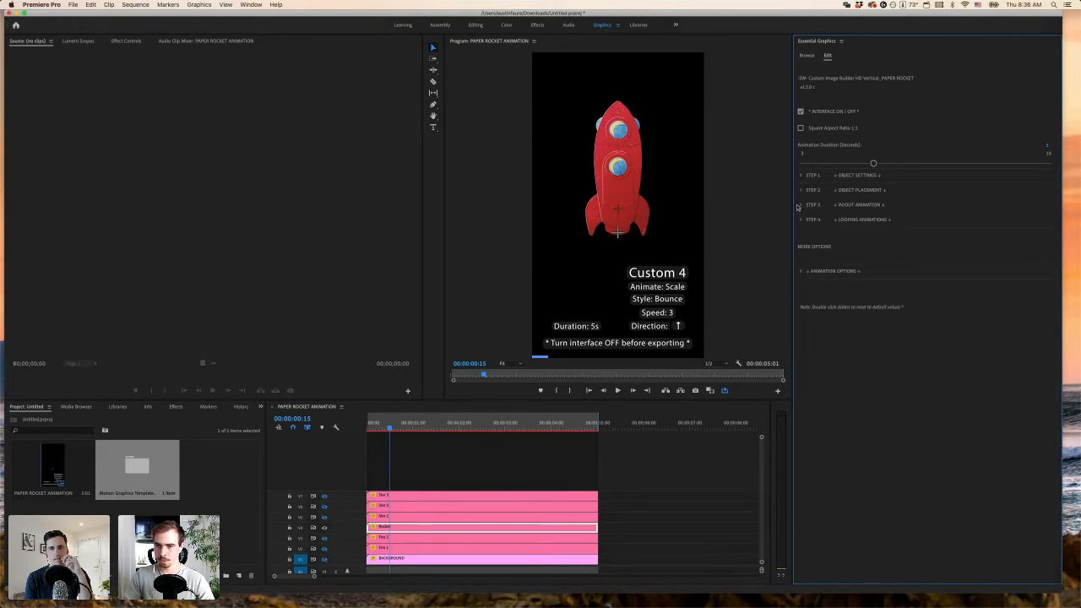
- Scrub the scale-in, set the Rocket's in/out animation to 1 (Position) with Animation Type 1 (Ease), and preview from the start
{"action": "left_click", "coordinate": [800, 205]}
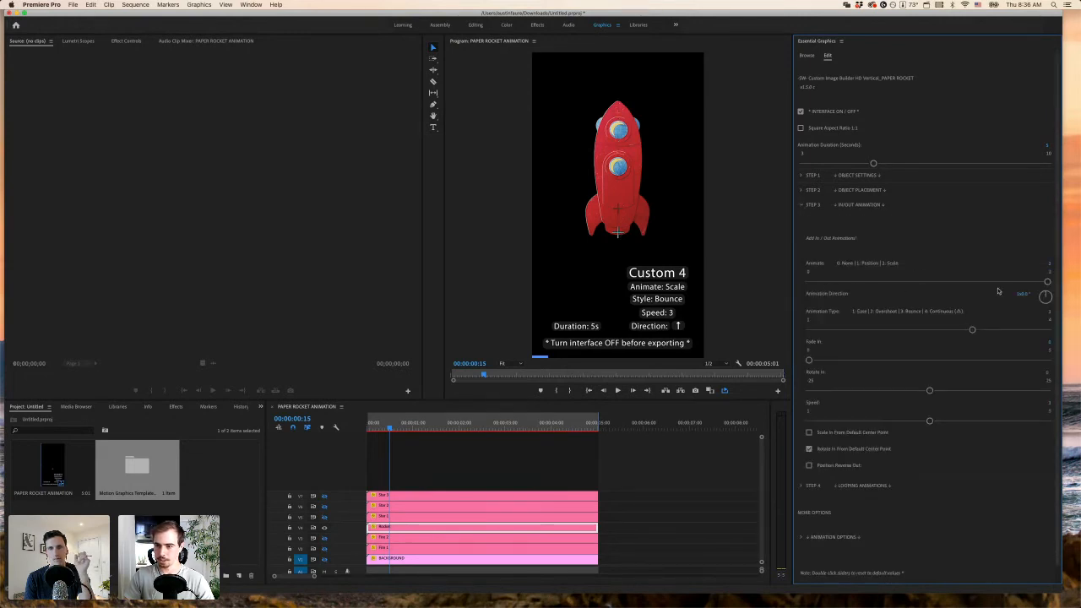
{"action": "left_click_drag", "start_coordinate": [426, 429], "coordinate": [395, 428]}
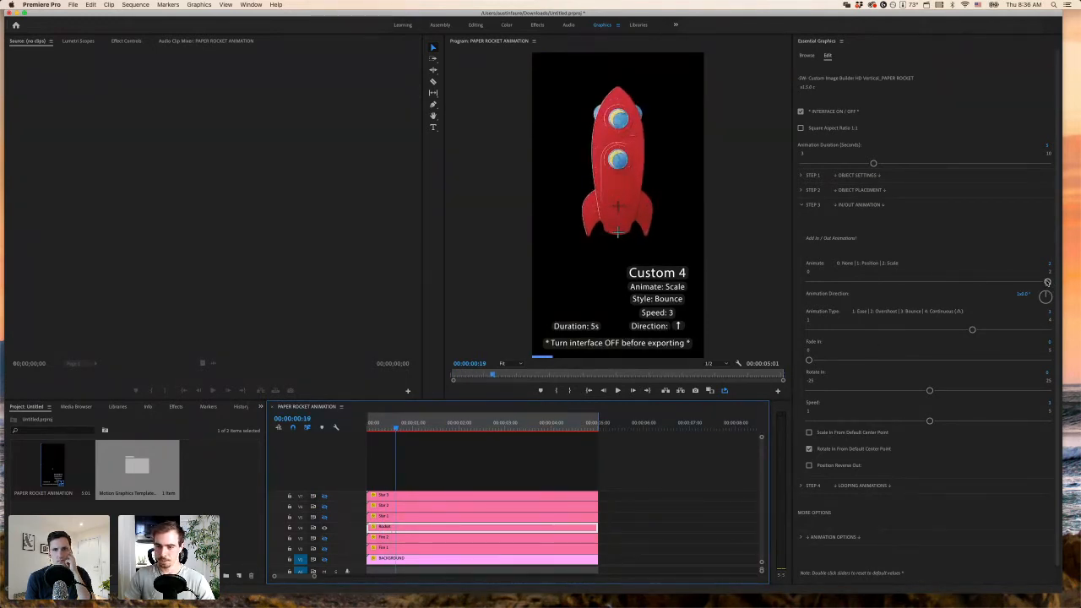
{"action": "left_click_drag", "start_coordinate": [1047, 282], "coordinate": [917, 282]}
{"action": "left_click_drag", "start_coordinate": [968, 332], "coordinate": [759, 321]}
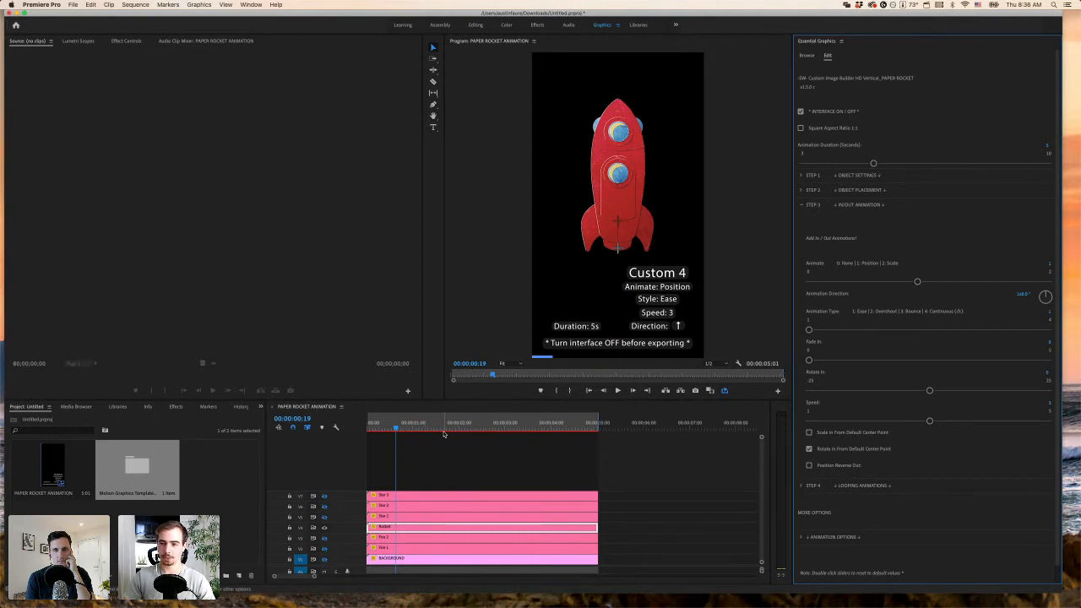
{"action": "left_click", "coordinate": [409, 446]}
{"action": "key", "text": "Home"}
{"action": "key", "text": "space"}
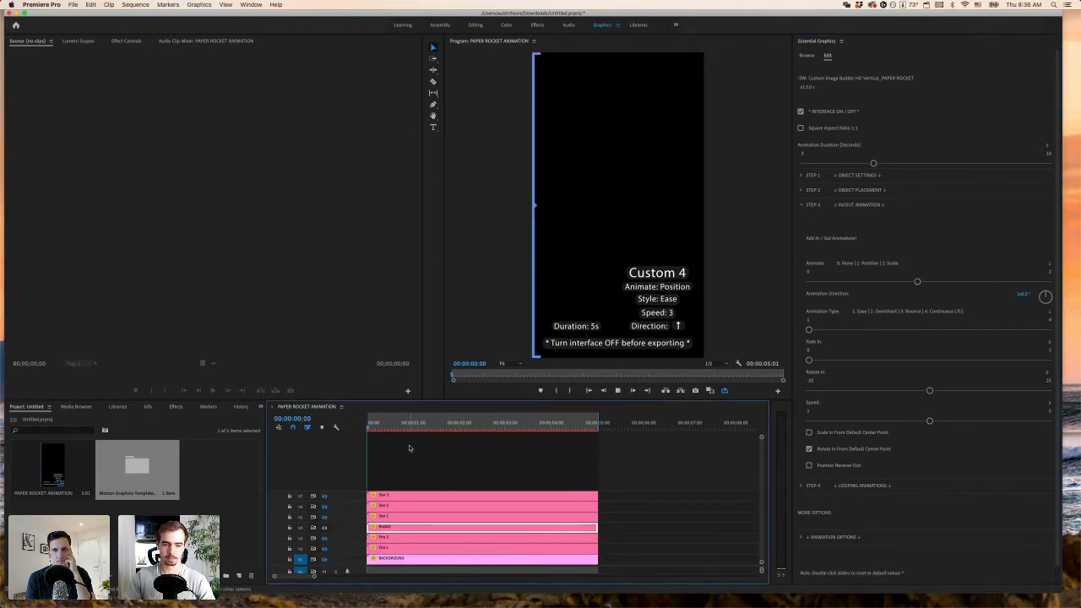
{"action": "key", "text": "space"}
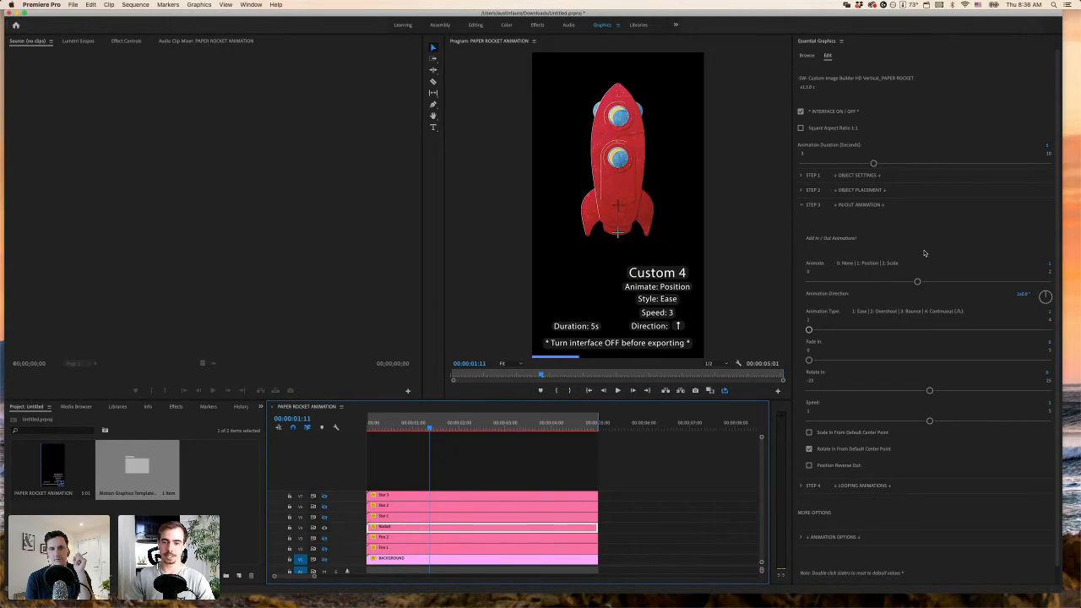
- Set the Rocket's looping position animation to 3 (Random)
{"action": "left_click", "coordinate": [800, 206]}
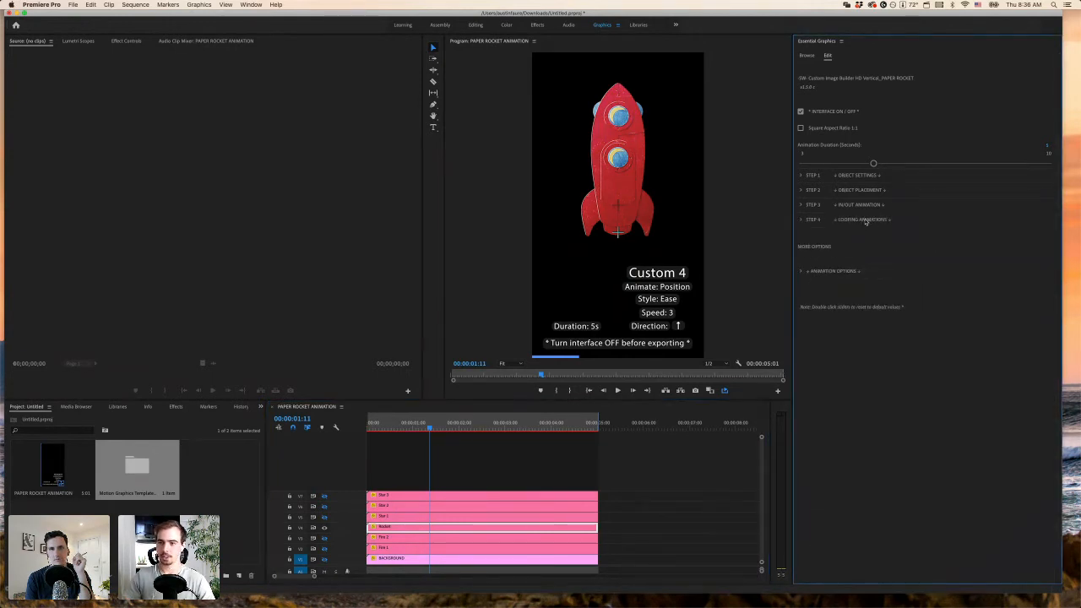
{"action": "left_click", "coordinate": [800, 221]}
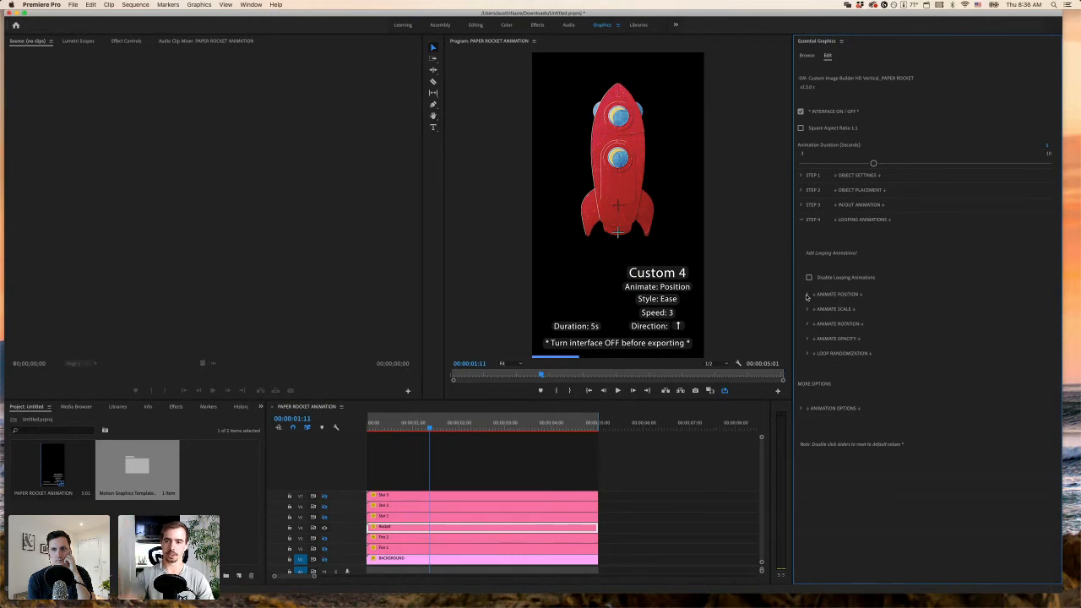
{"action": "left_click", "coordinate": [806, 296]}
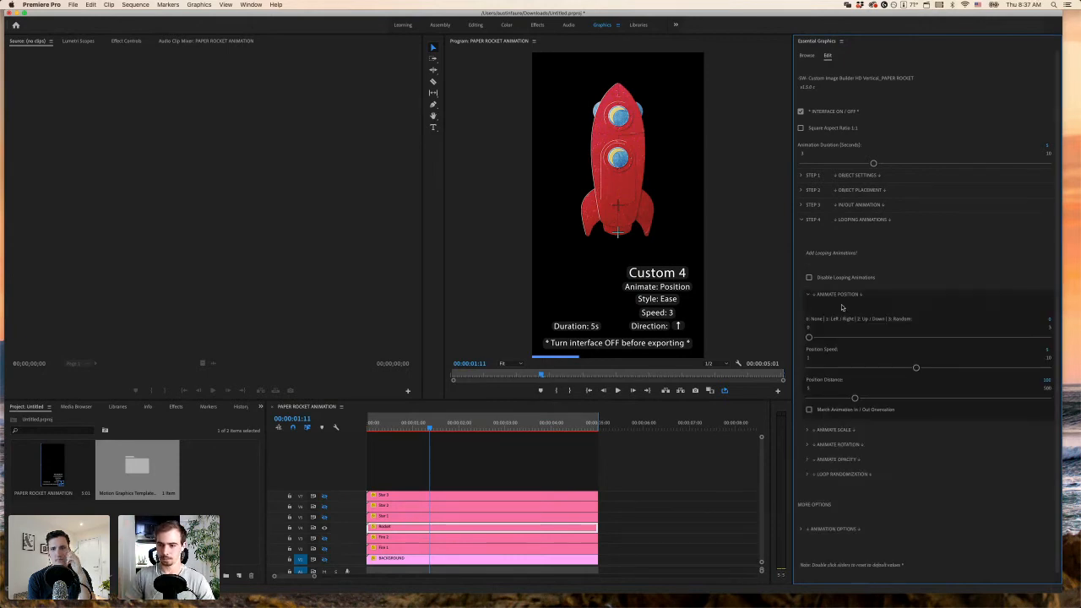
{"action": "left_click_drag", "start_coordinate": [811, 337], "coordinate": [1047, 338]}
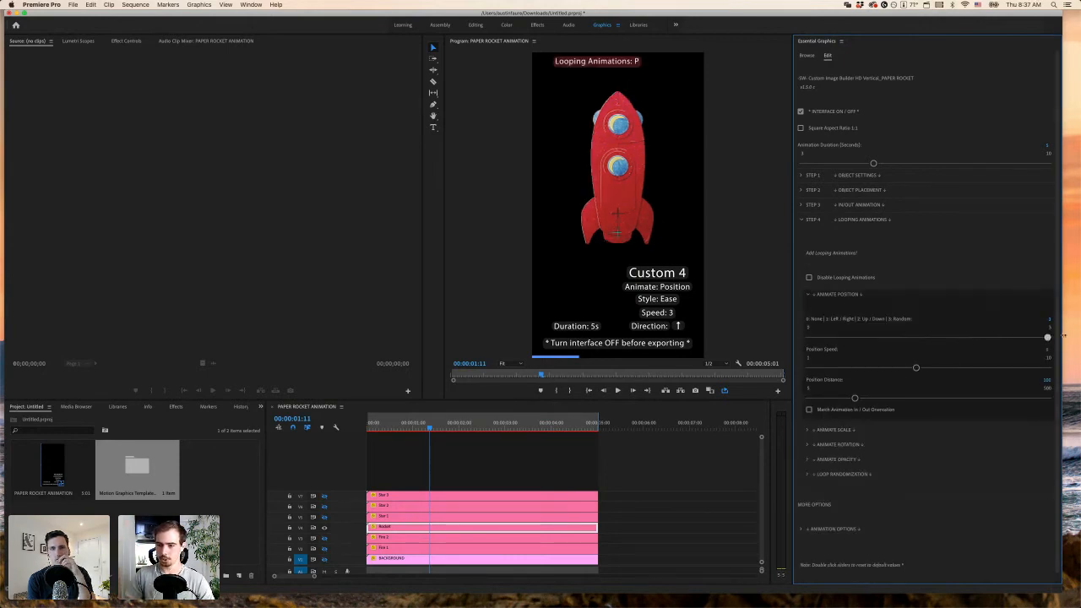
- Set the looping Position Speed to 2, preview the motion, and adjust the Position Distance to about 40
{"action": "left_click_drag", "start_coordinate": [915, 367], "coordinate": [820, 398]}
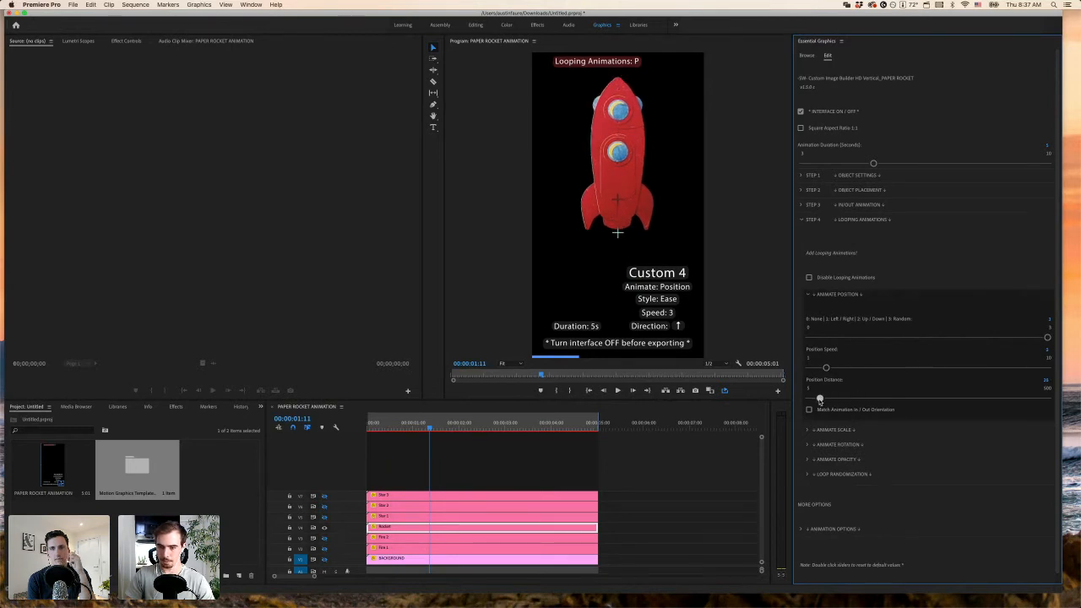
{"action": "left_click_drag", "start_coordinate": [403, 423], "coordinate": [331, 429]}
{"action": "key", "text": "space"}
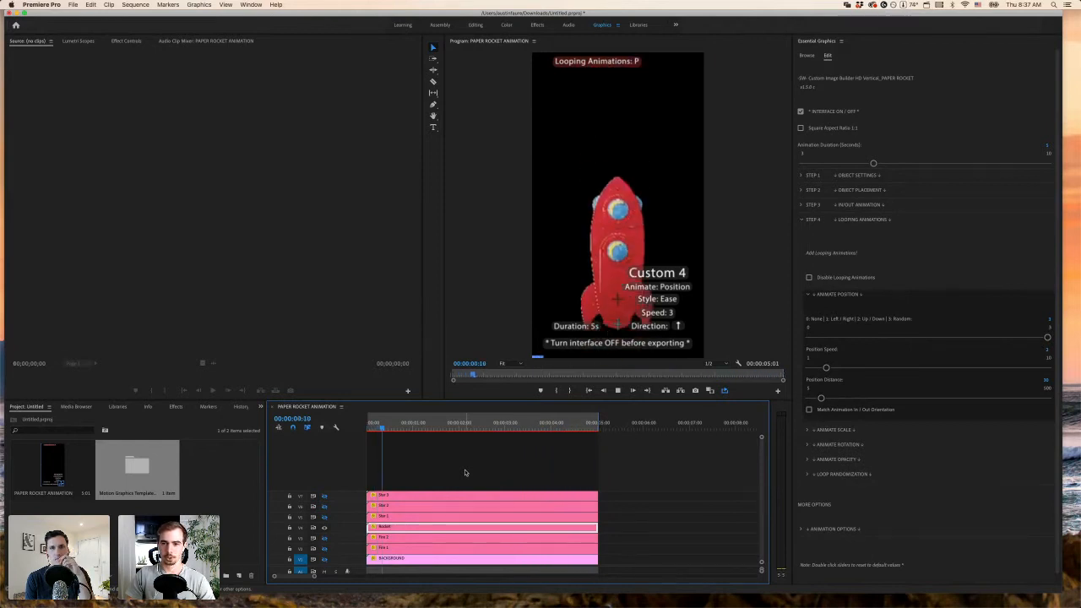
{"action": "key", "text": "space"}
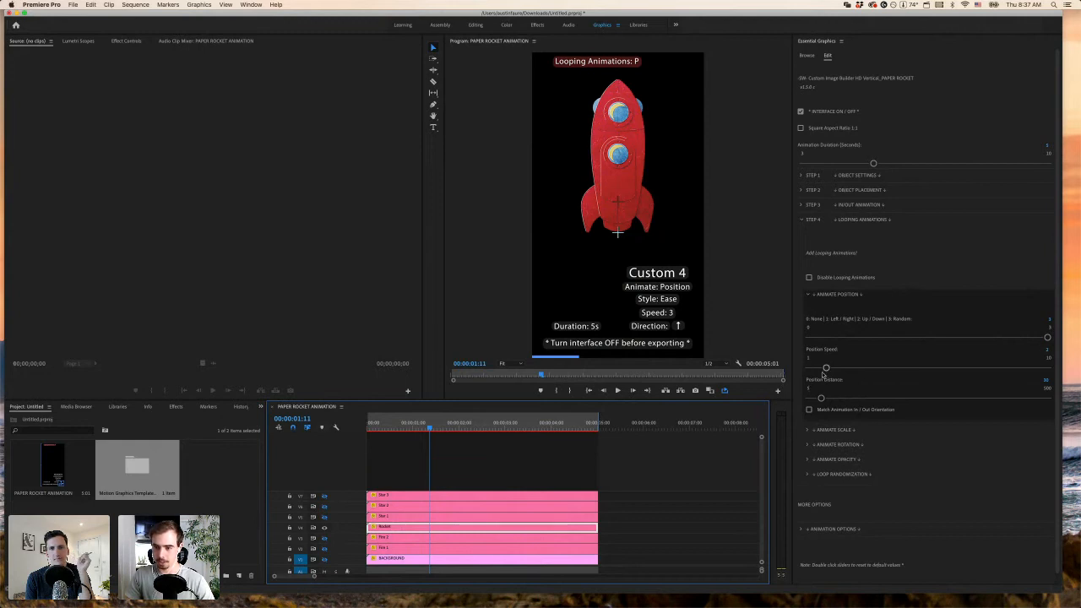
{"action": "left_click_drag", "start_coordinate": [821, 398], "coordinate": [826, 400]}
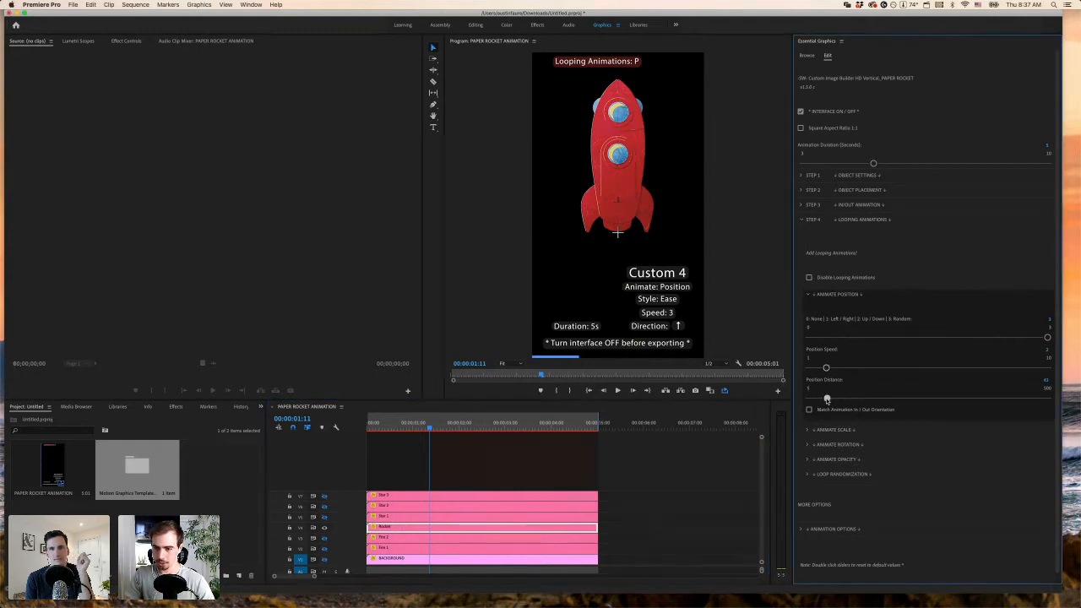
- Set the Rocket's in/out animation to 0 (None) and play through the sequence's end to check the loop
{"action": "left_click", "coordinate": [809, 295]}
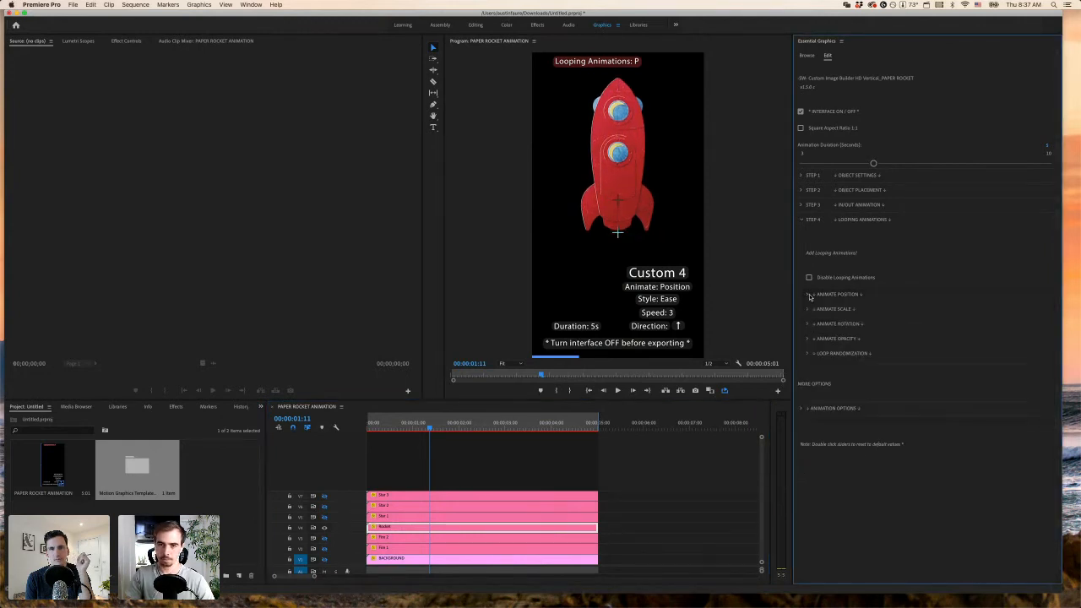
{"action": "left_click", "coordinate": [802, 219]}
{"action": "left_click", "coordinate": [801, 205]}
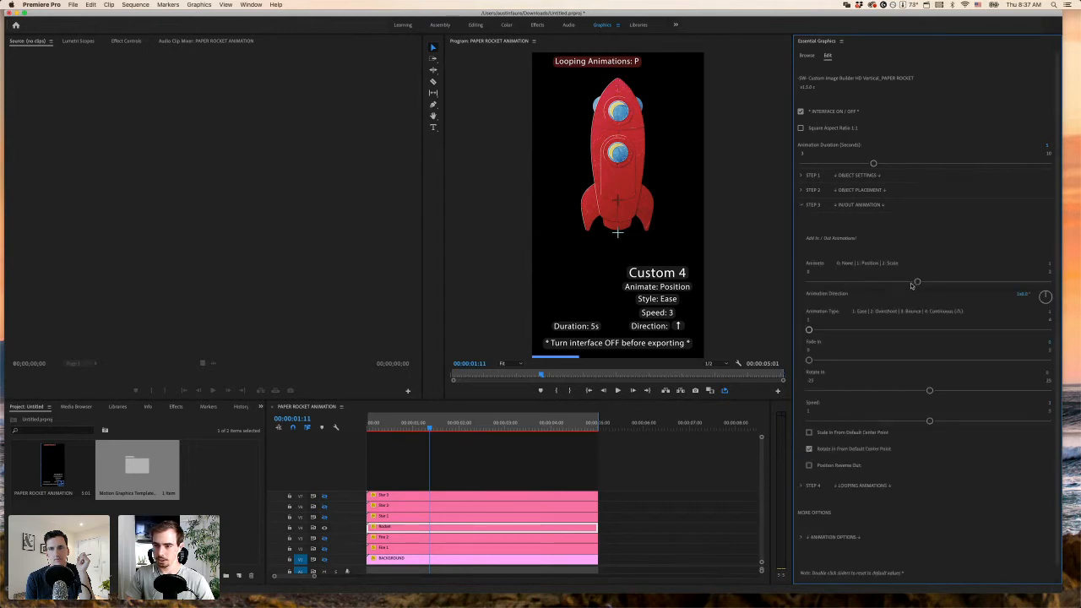
{"action": "left_click_drag", "start_coordinate": [918, 283], "coordinate": [808, 282]}
{"action": "left_click_drag", "start_coordinate": [556, 426], "coordinate": [569, 425]}
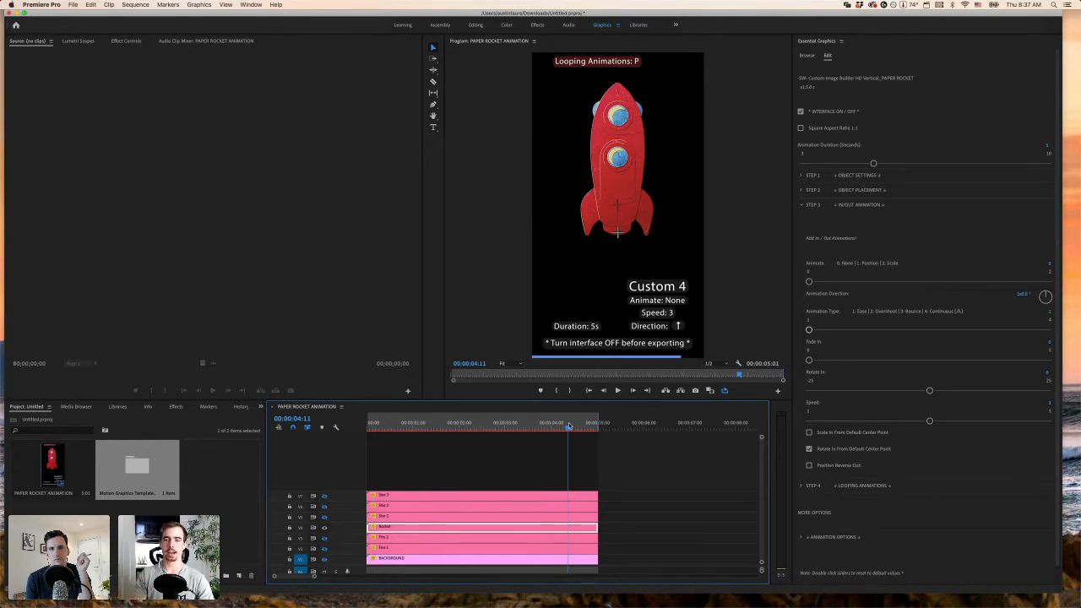
{"action": "left_click_drag", "start_coordinate": [569, 425], "coordinate": [571, 425]}
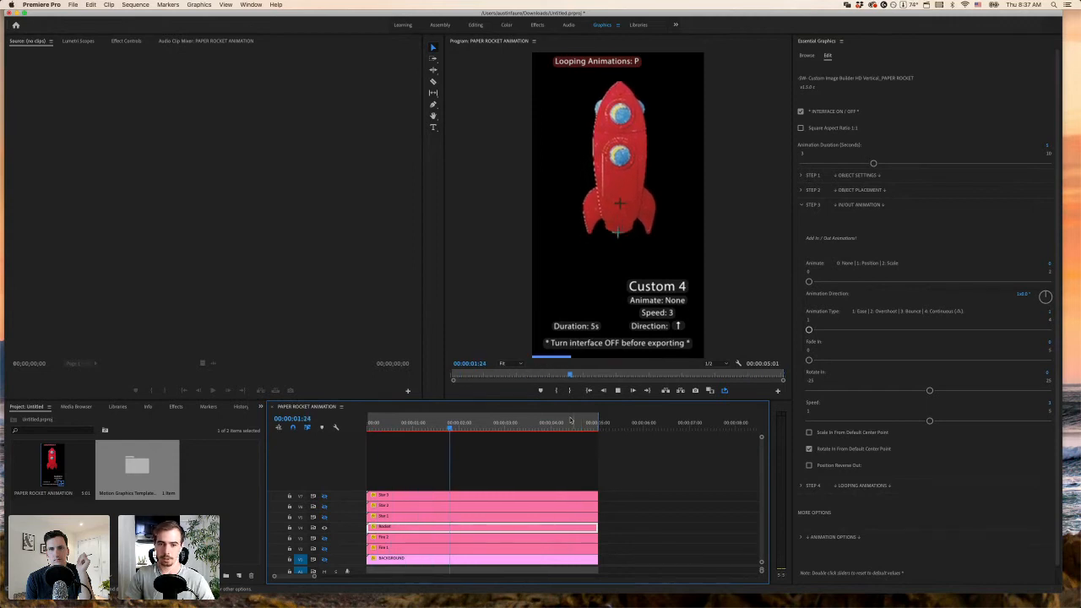
- Stop the loop preview and set the Rocket's in/out animation to 1 (Position)
{"action": "left_click", "coordinate": [558, 426]}
{"action": "key", "text": "space"}
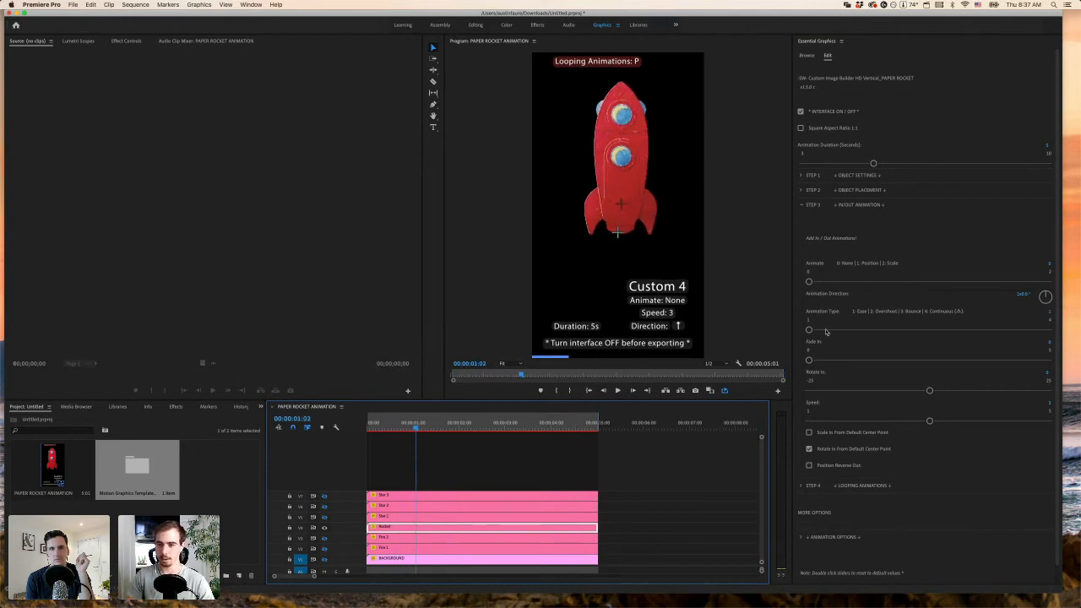
{"action": "left_click_drag", "start_coordinate": [809, 281], "coordinate": [940, 285]}
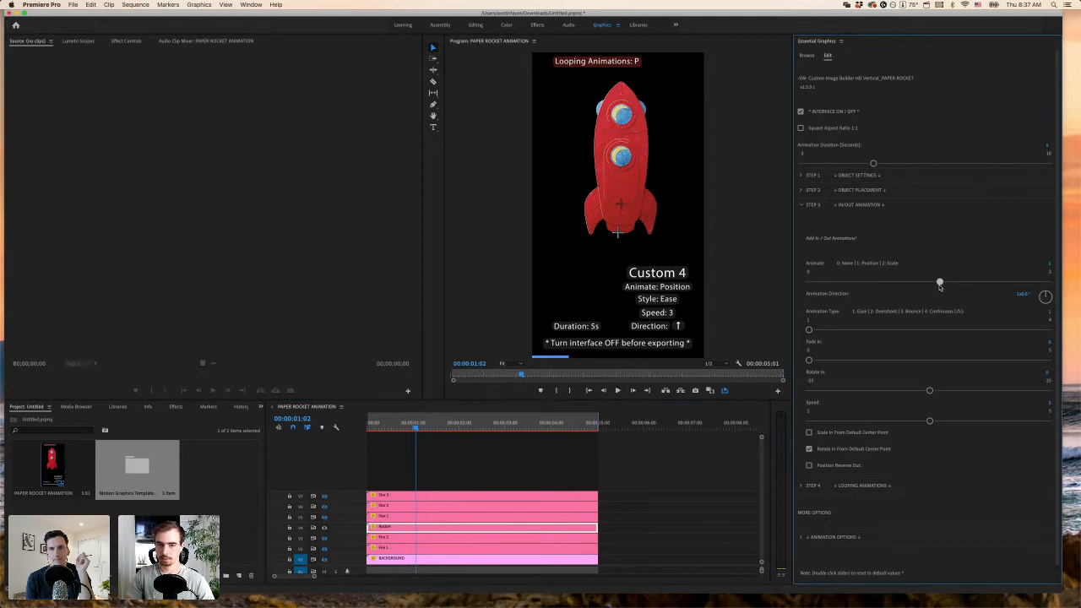
- Set the Rocket's looping rotation animation to 2 (Random)
{"action": "left_click", "coordinate": [801, 204]}
{"action": "left_click", "coordinate": [801, 272]}
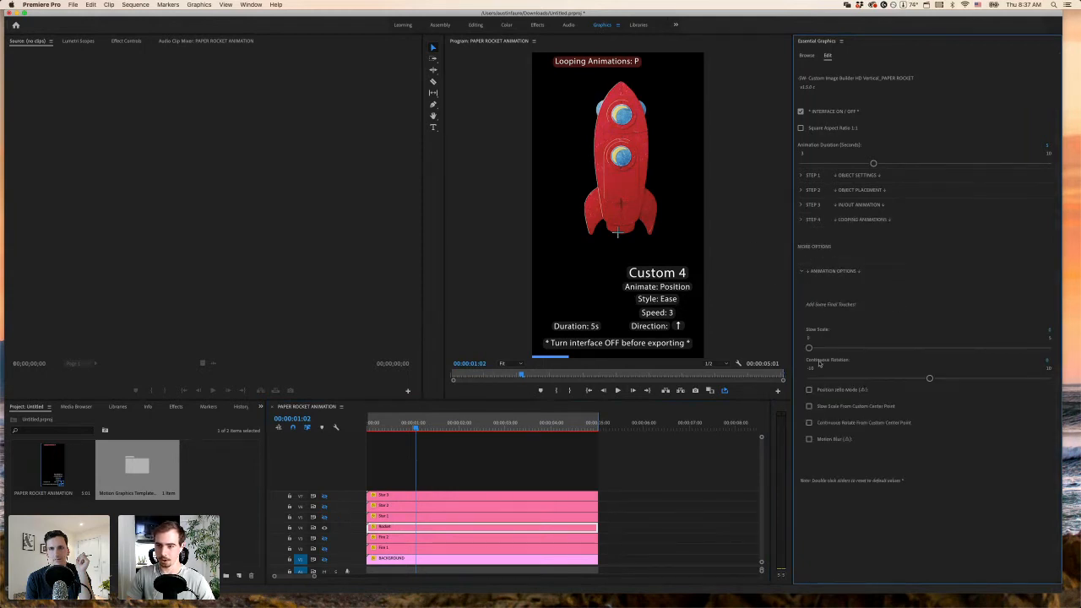
{"action": "left_click", "coordinate": [801, 272]}
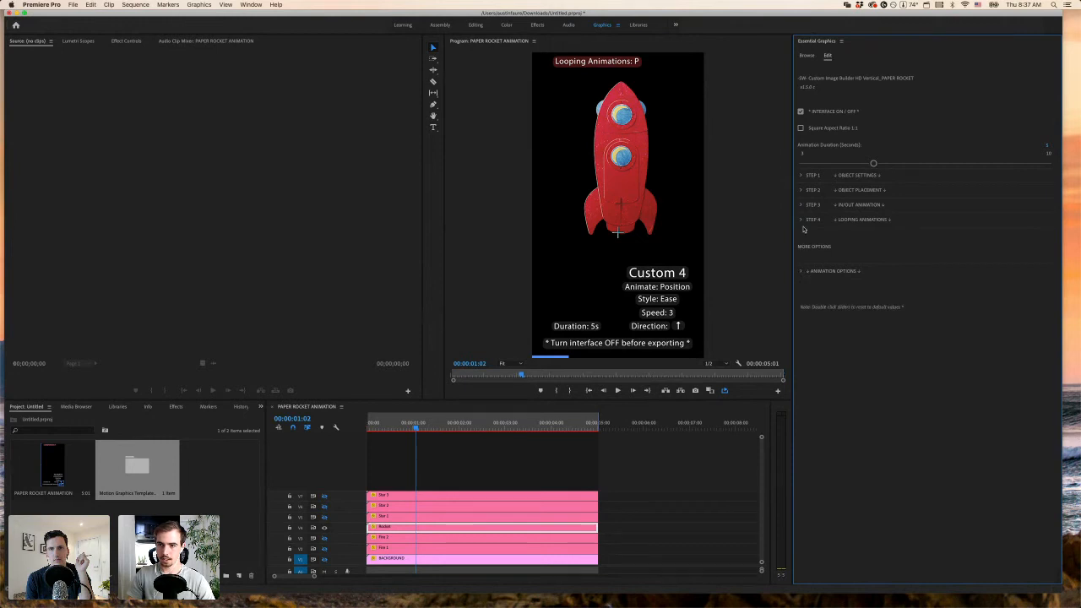
{"action": "left_click", "coordinate": [800, 219]}
{"action": "left_click", "coordinate": [807, 324]}
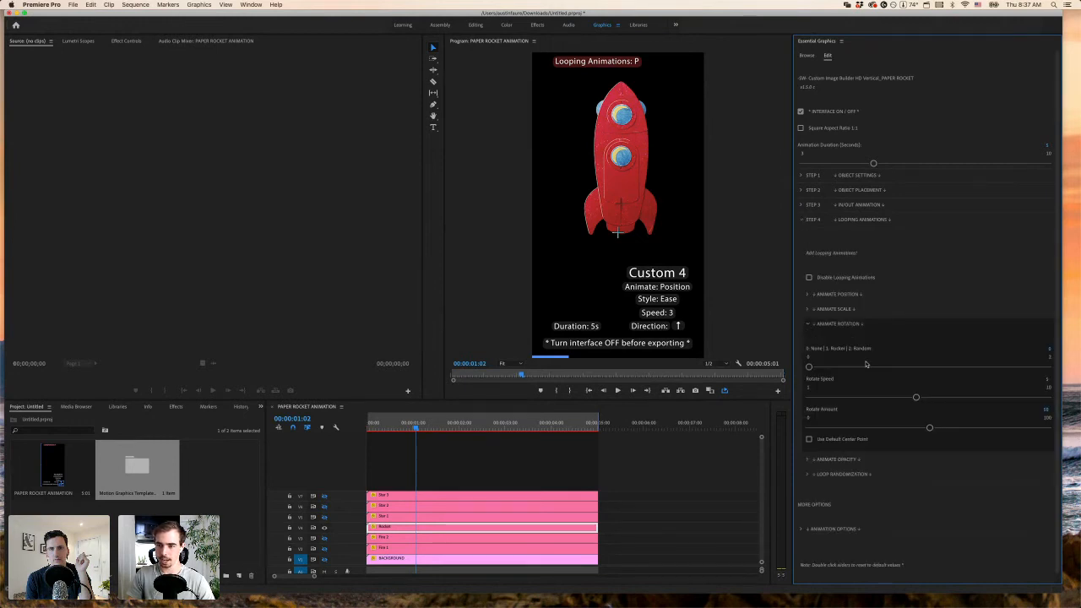
{"action": "left_click_drag", "start_coordinate": [815, 366], "coordinate": [1047, 369]}
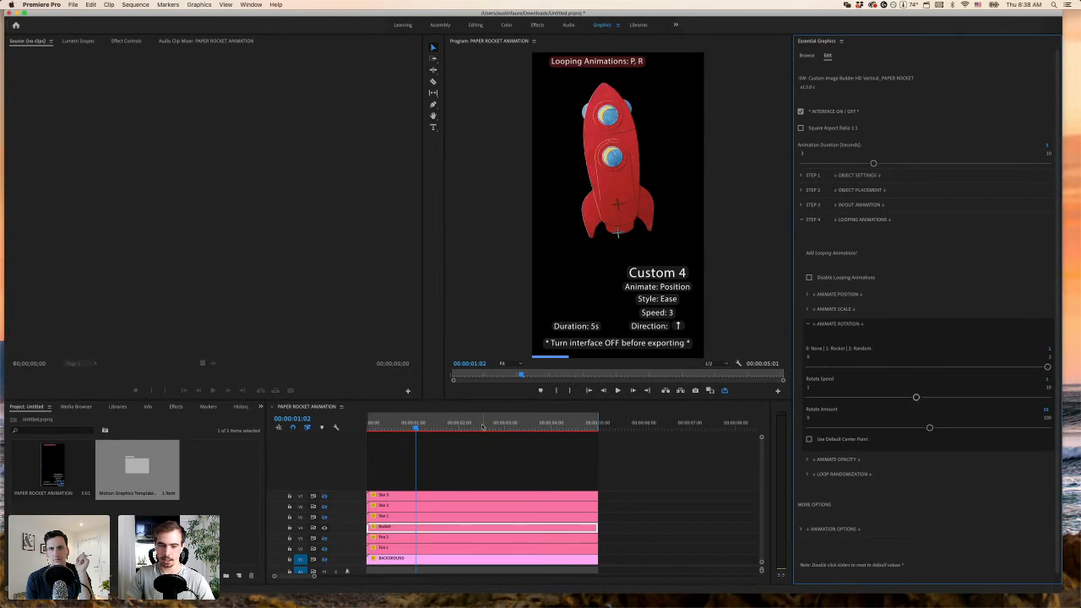
- Reduce the Rocket's looping Rotate Amount and Rotate Speed to near their minimum for a subtle rotation
{"action": "mouse_move", "coordinate": [417, 427]}
{"action": "left_mouse_down"}
{"action": "mouse_move", "coordinate": [443, 429]}
{"action": "mouse_move", "coordinate": [417, 428]}
{"action": "mouse_move", "coordinate": [428, 428]}
{"action": "left_mouse_up"}
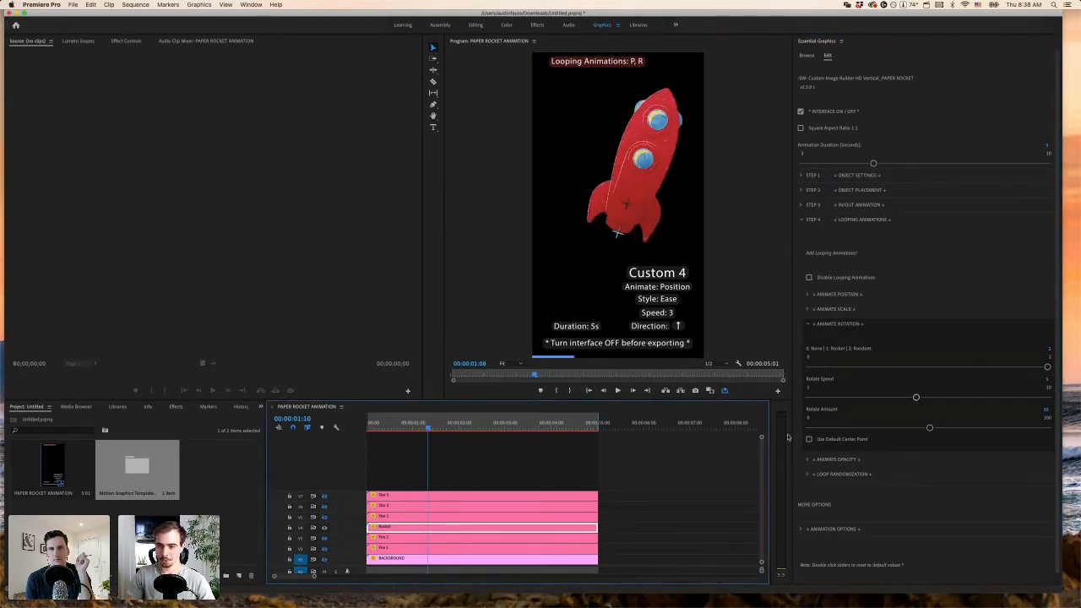
{"action": "left_click_drag", "start_coordinate": [929, 428], "coordinate": [822, 428]}
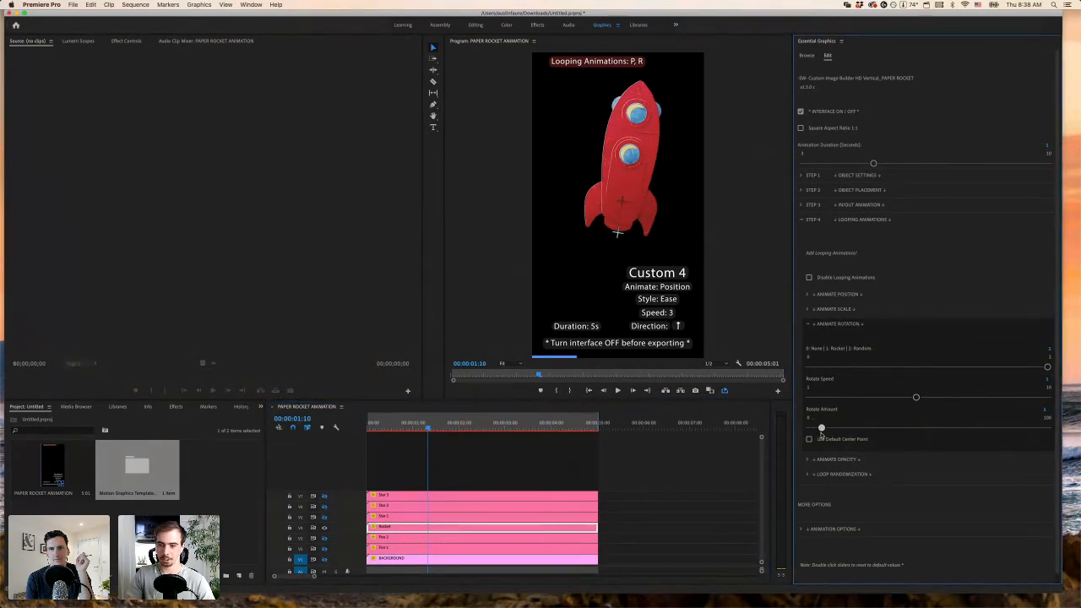
{"action": "left_click_drag", "start_coordinate": [916, 397], "coordinate": [815, 428]}
- Preview the Rocket's combined position and rotation motion from the start of the sequence and scrub through it
{"action": "left_click", "coordinate": [399, 427]}
{"action": "key", "text": "Home"}
{"action": "key", "text": "space"}
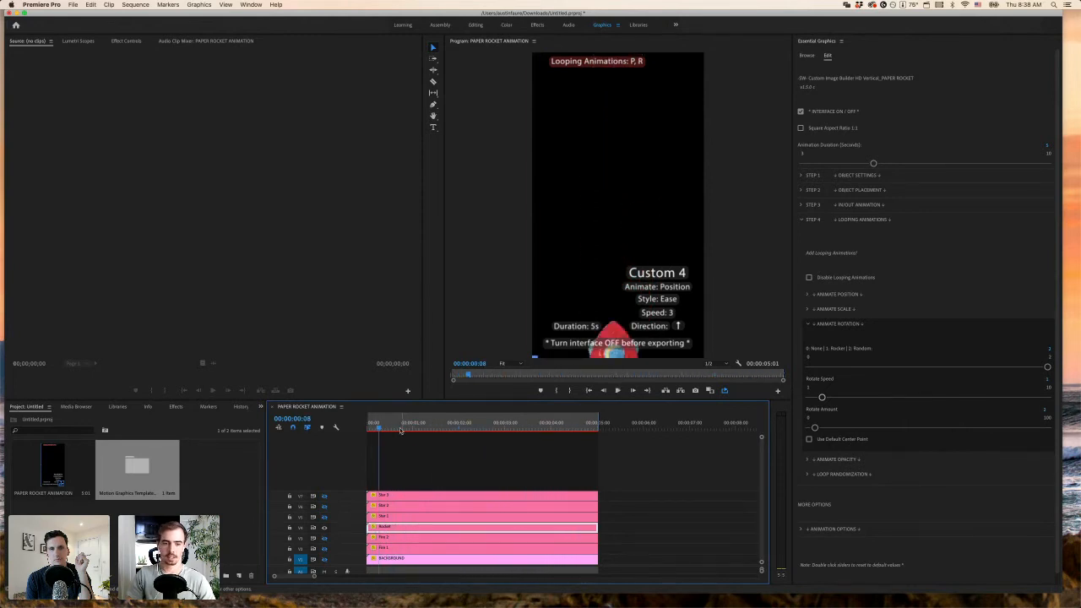
{"action": "left_click", "coordinate": [470, 427]}
{"action": "left_click_drag", "start_coordinate": [470, 427], "coordinate": [440, 427]}
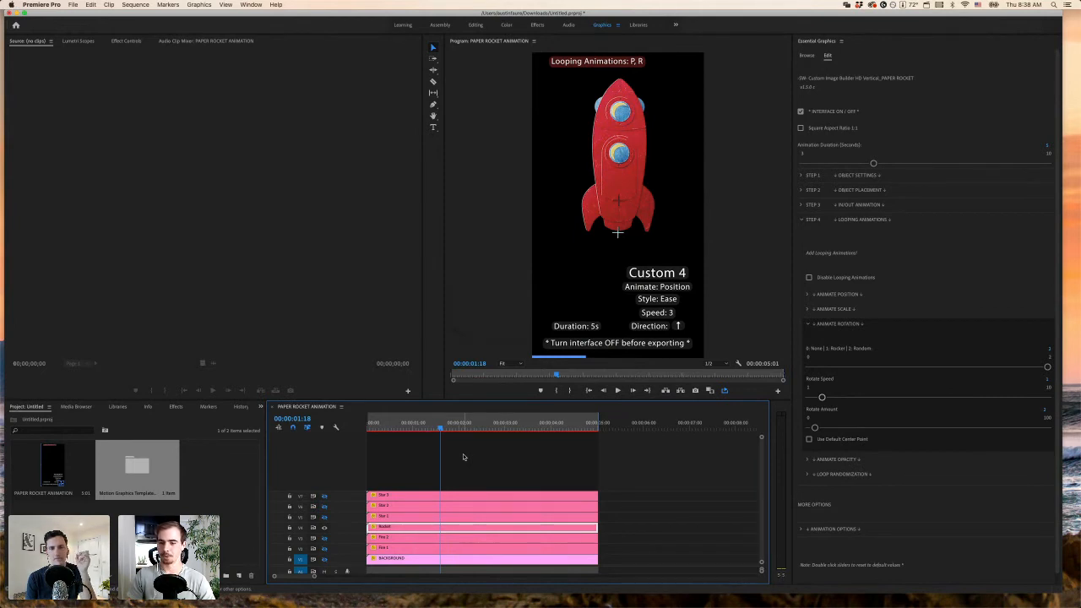
{"action": "left_click", "coordinate": [807, 325]}
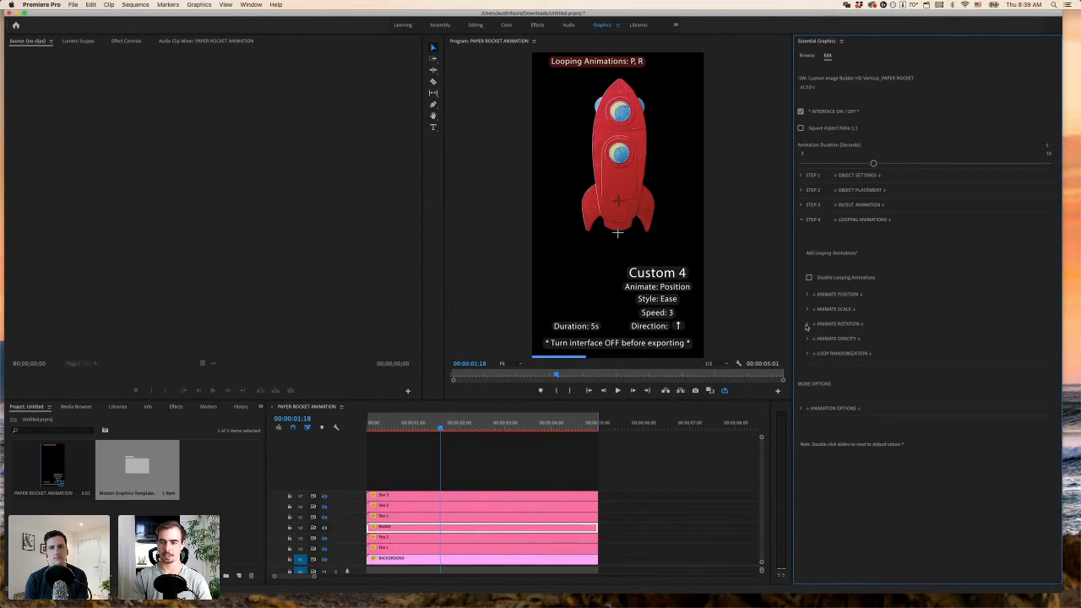
{"action": "left_click_drag", "start_coordinate": [426, 420], "coordinate": [456, 429]}
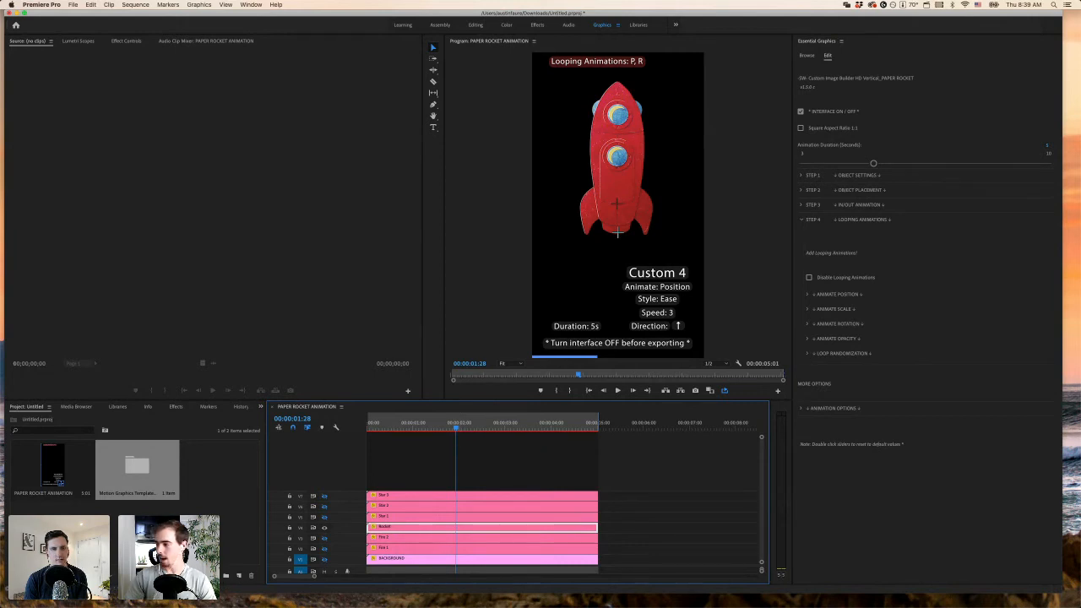
- Switch to Finder and look through the DC Animation Demo folder and its Paper Rocket Layers images
{"action": "left_click", "coordinate": [283, 589]}
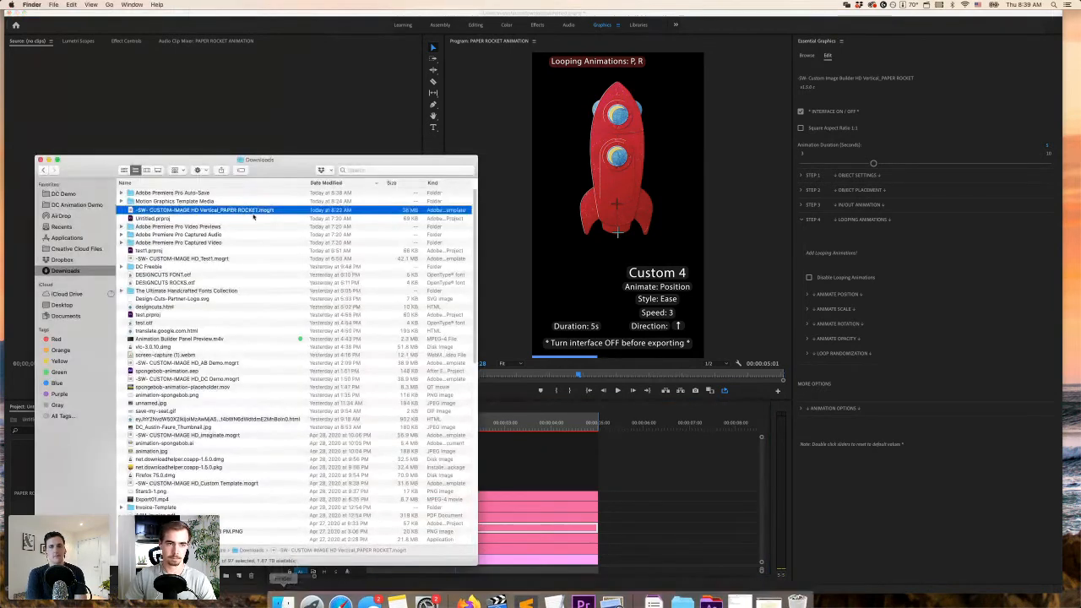
{"action": "left_click_drag", "start_coordinate": [255, 160], "coordinate": [265, 138]}
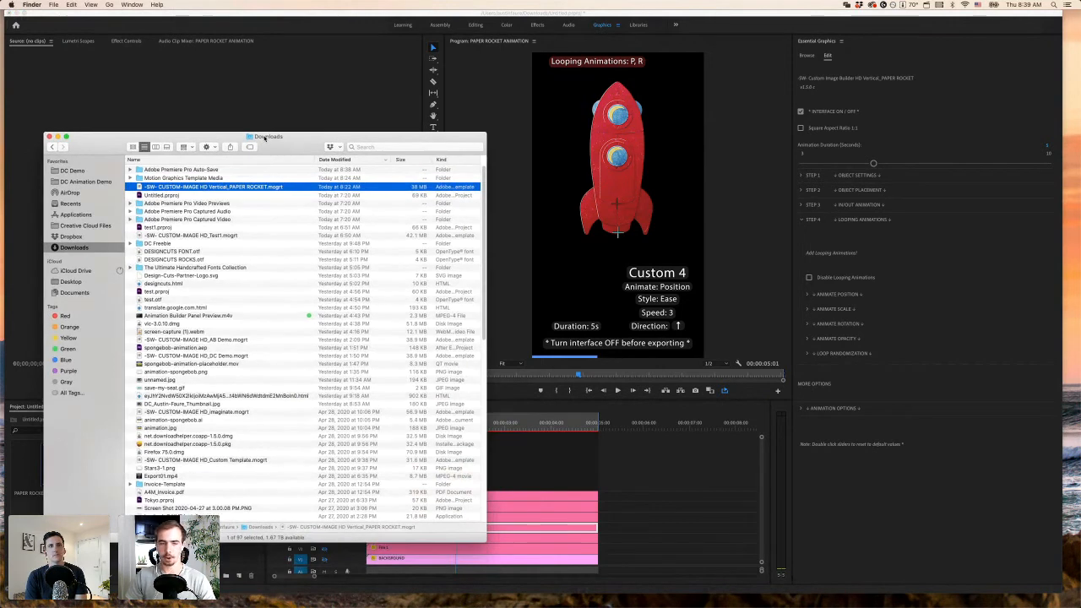
{"action": "left_click", "coordinate": [78, 183]}
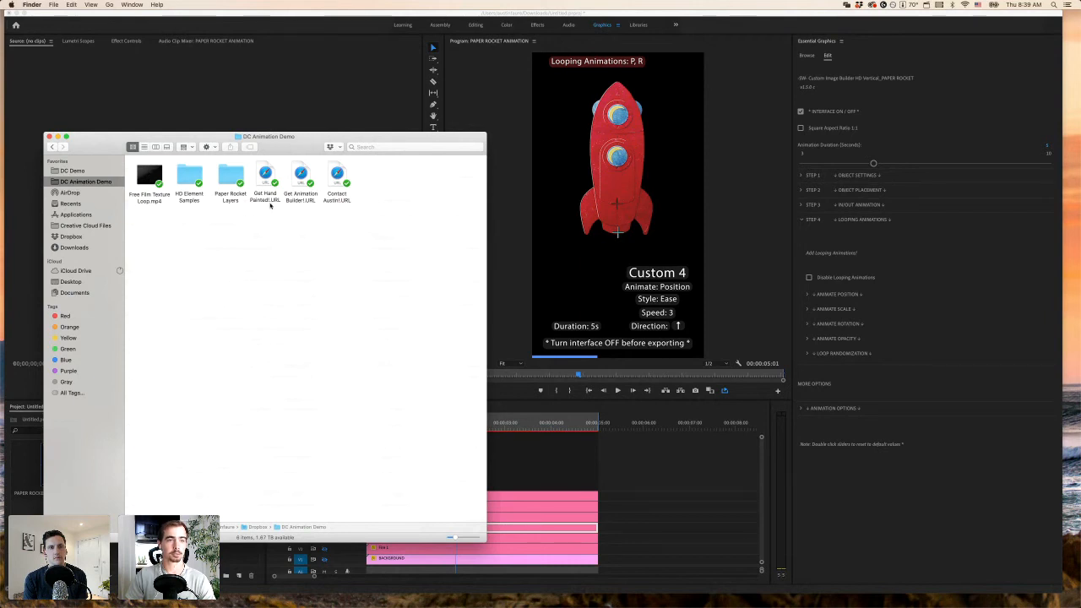
{"action": "double_click", "coordinate": [230, 177]}
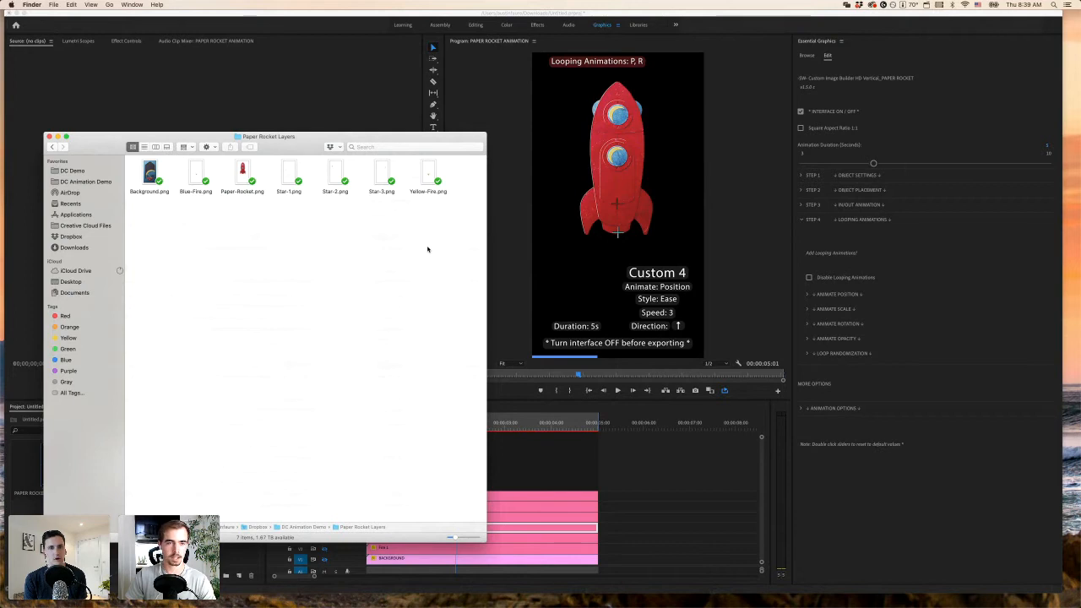
{"action": "left_click", "coordinate": [52, 147]}
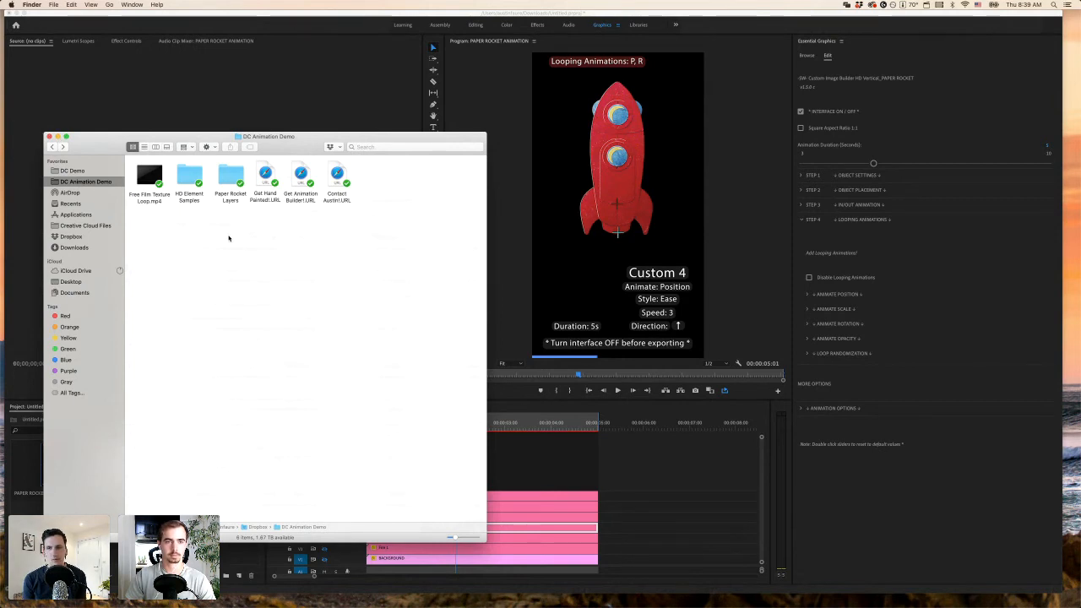
{"action": "left_click_drag", "start_coordinate": [56, 141], "coordinate": [82, 151]}
{"action": "left_click", "coordinate": [84, 147]}
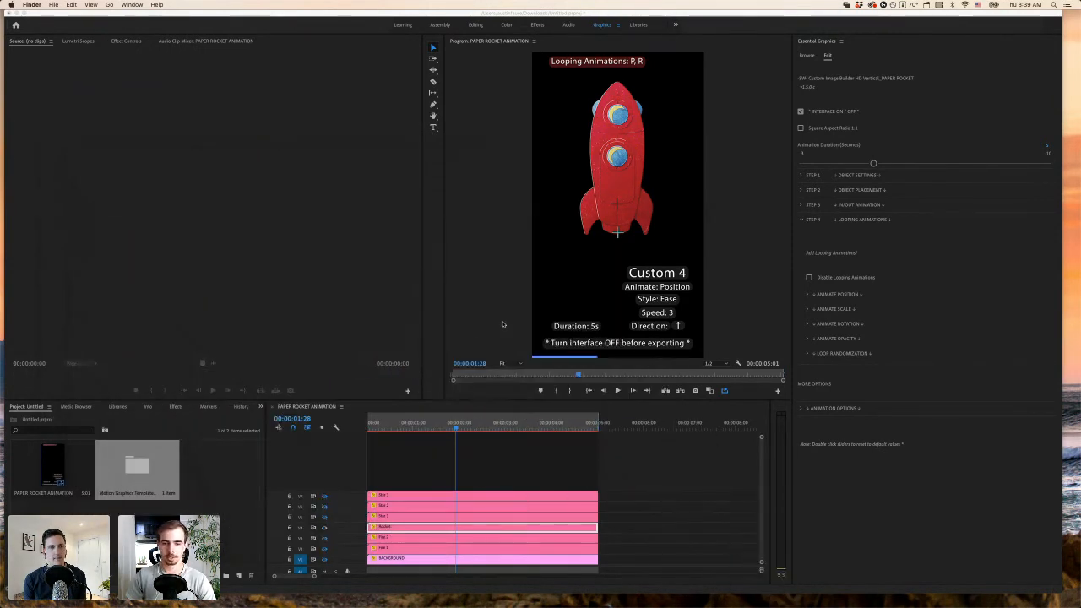
- Delete the two Fire clips below the Rocket from the Premiere Pro timeline
{"action": "left_click_drag", "start_coordinate": [421, 426], "coordinate": [447, 431]}
{"action": "left_click", "coordinate": [401, 537]}
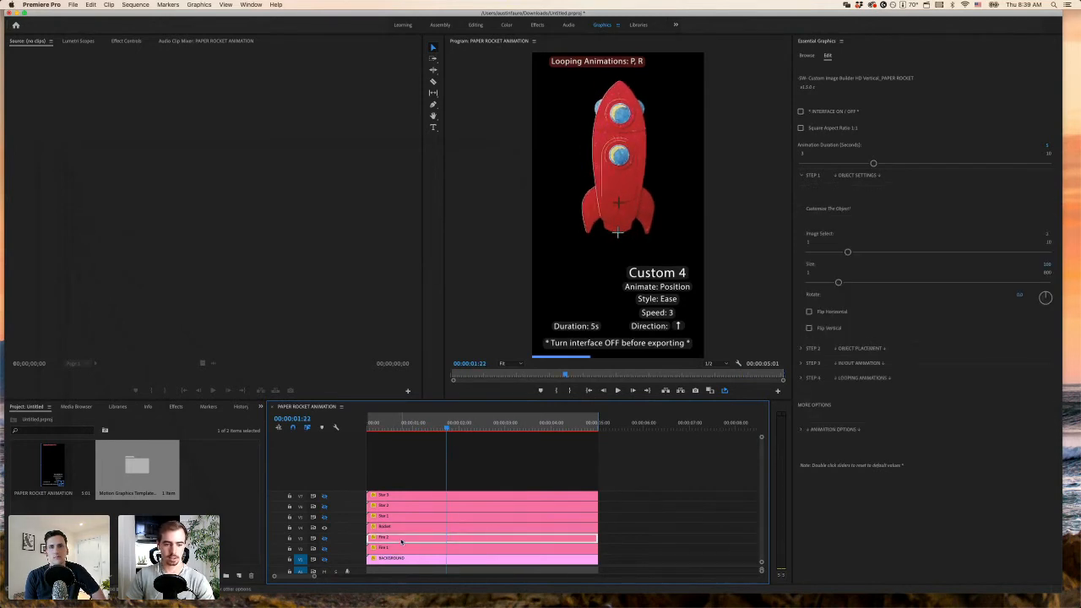
{"action": "key", "text": "Delete"}
{"action": "left_click", "coordinate": [405, 527]}
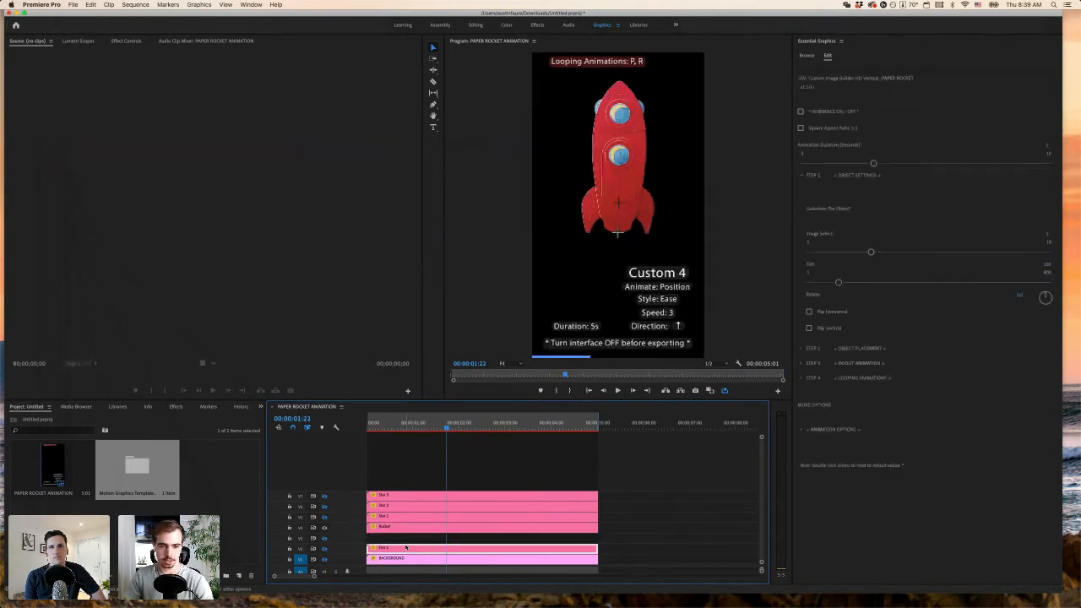
- Duplicate the Rocket clip onto visible track V3 and set the copy's Image Select to 3, the yellow fire
{"action": "left_click", "coordinate": [325, 539]}
{"action": "left_click_drag", "start_coordinate": [387, 529], "coordinate": [386, 542]}
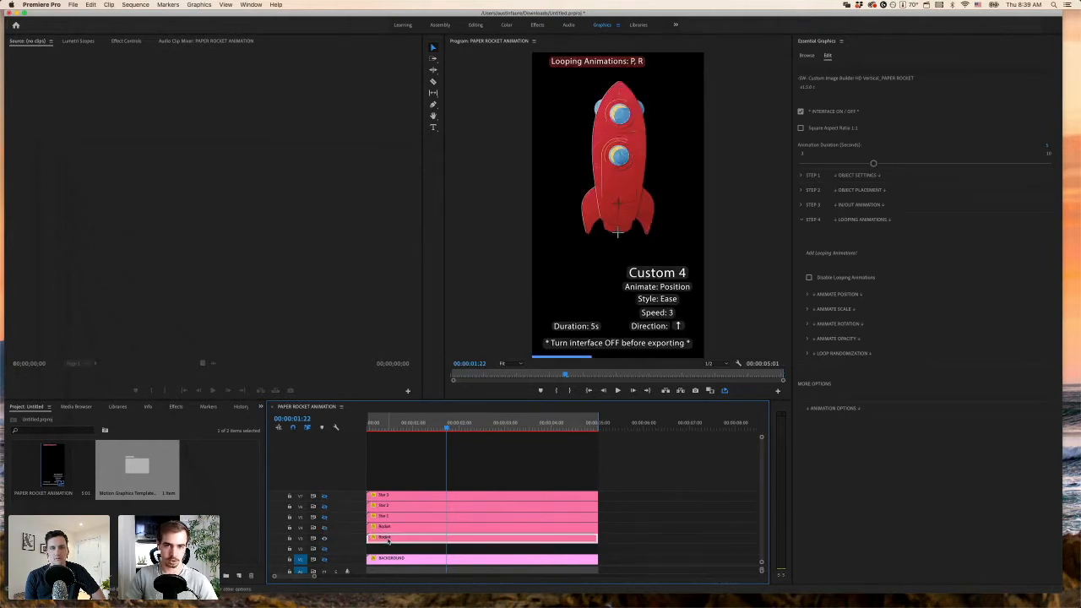
{"action": "left_click", "coordinate": [800, 175]}
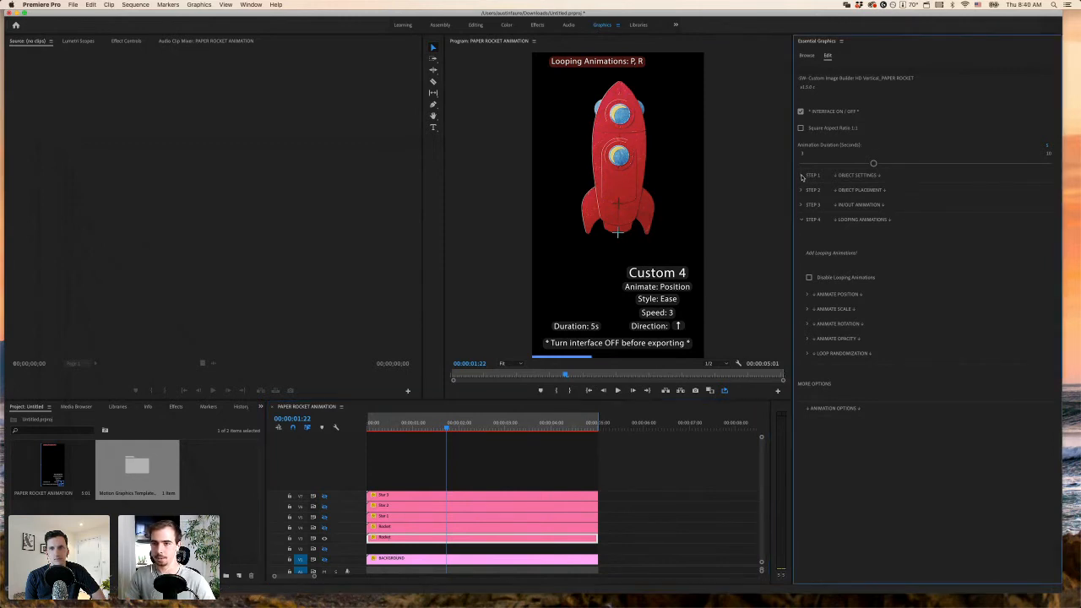
{"action": "left_click_drag", "start_coordinate": [892, 251], "coordinate": [863, 251]}
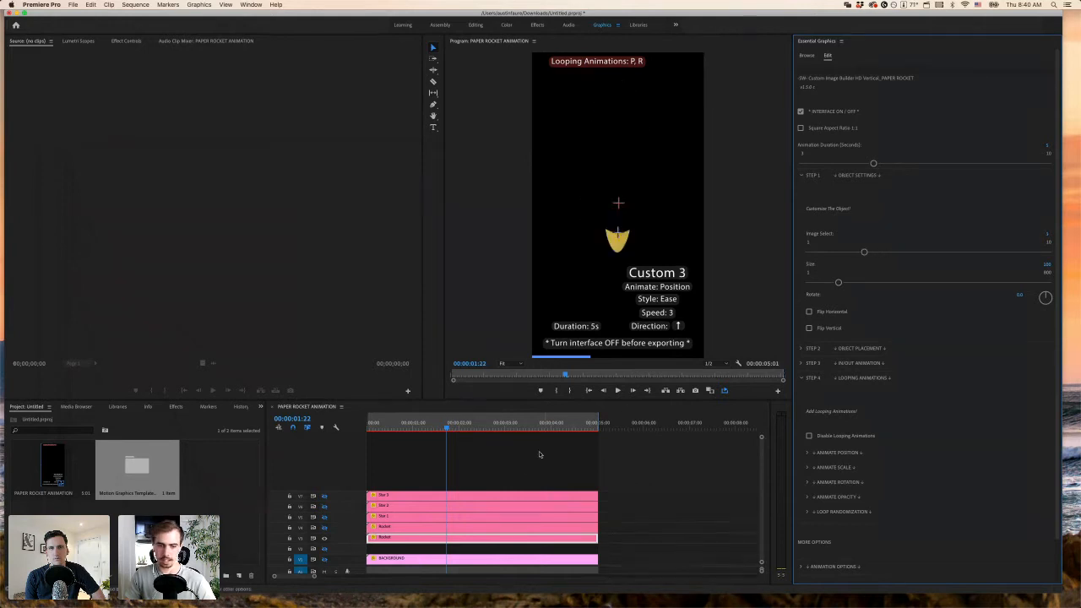
- Move the yellow fire clip down to track V2 and turn its interface overlay off
{"action": "left_click_drag", "start_coordinate": [431, 539], "coordinate": [432, 549]}
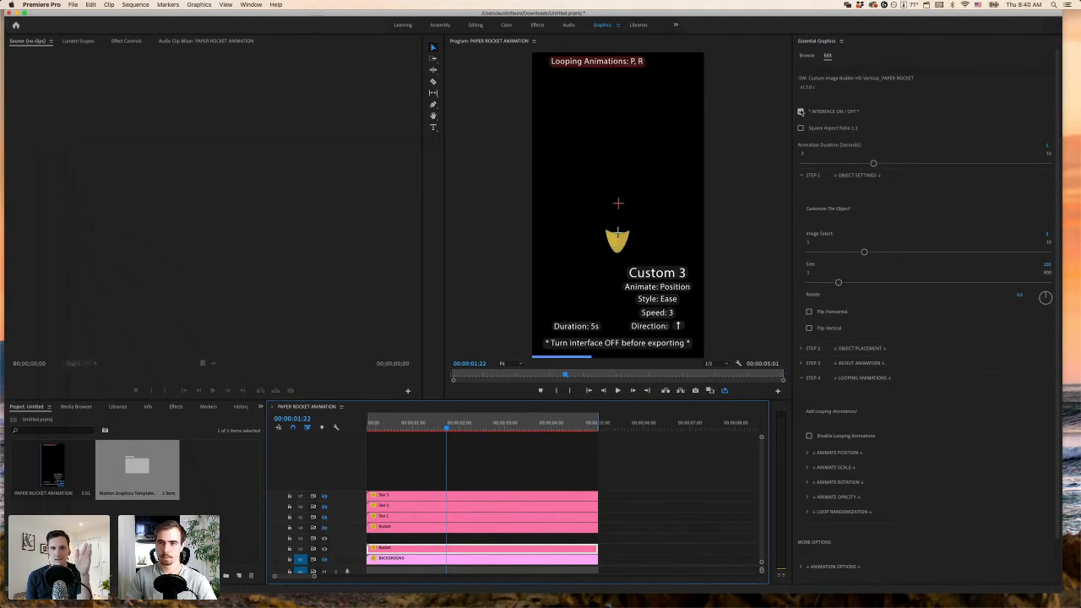
{"action": "left_click", "coordinate": [801, 112]}
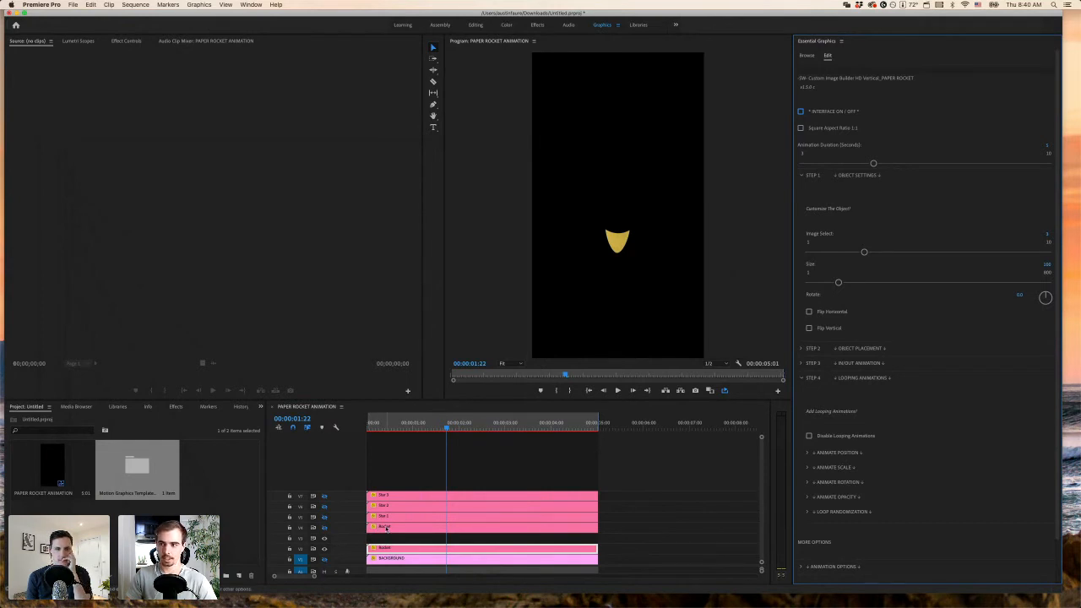
{"action": "left_click_drag", "start_coordinate": [385, 550], "coordinate": [389, 540]}
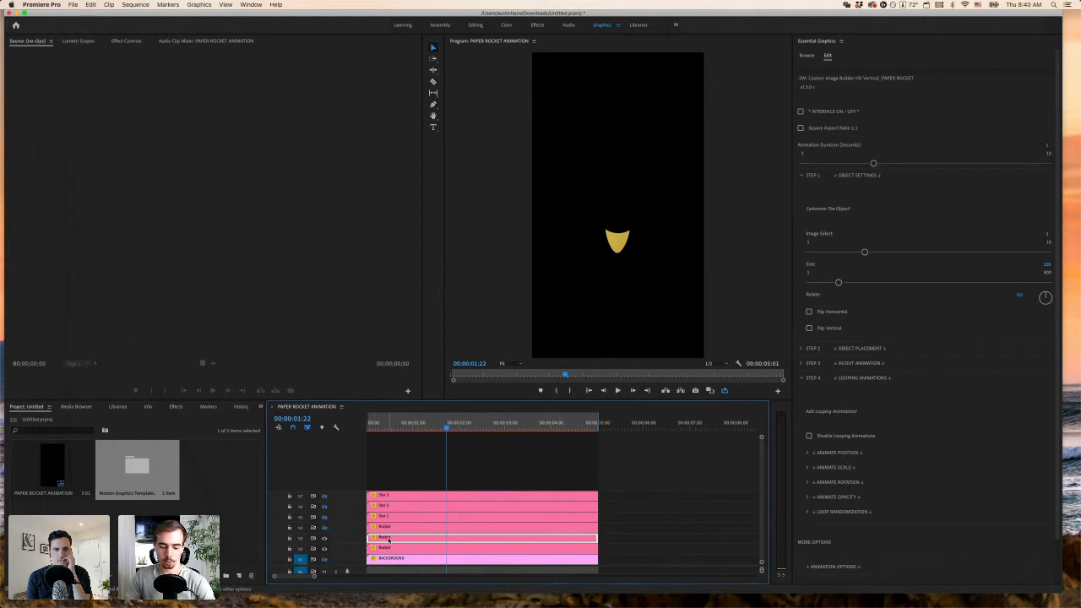
{"action": "key", "text": "Delete"}
- Show the Rocket's track V4 again and rename the yellow fire clip on V2 to Fire 1
{"action": "left_click", "coordinate": [324, 527]}
{"action": "left_click_drag", "start_coordinate": [452, 429], "coordinate": [412, 431]}
{"action": "left_click", "coordinate": [409, 547]}
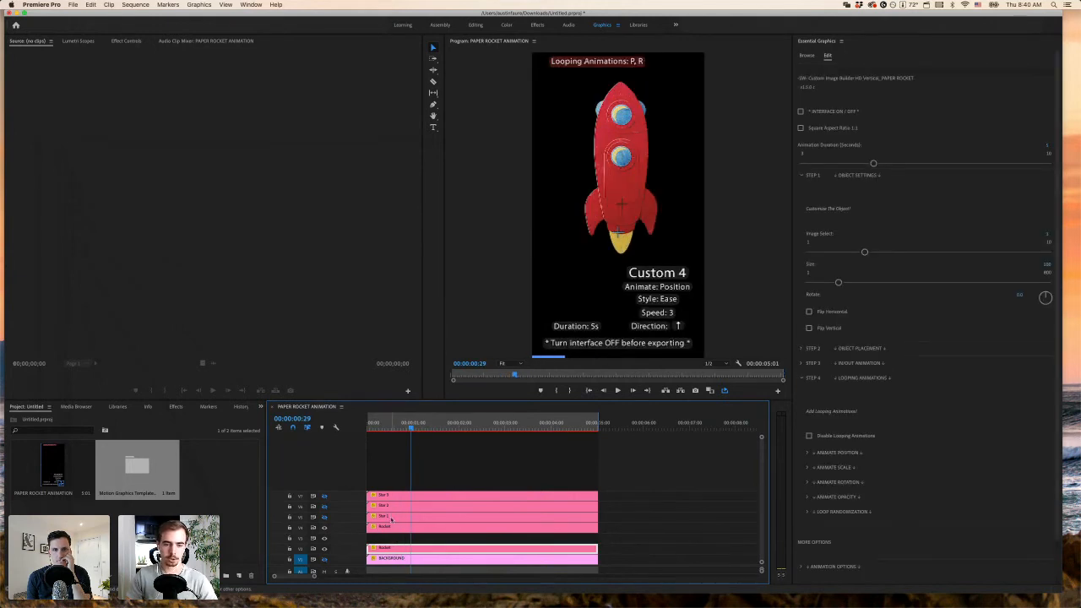
{"action": "right_click", "coordinate": [384, 548]}
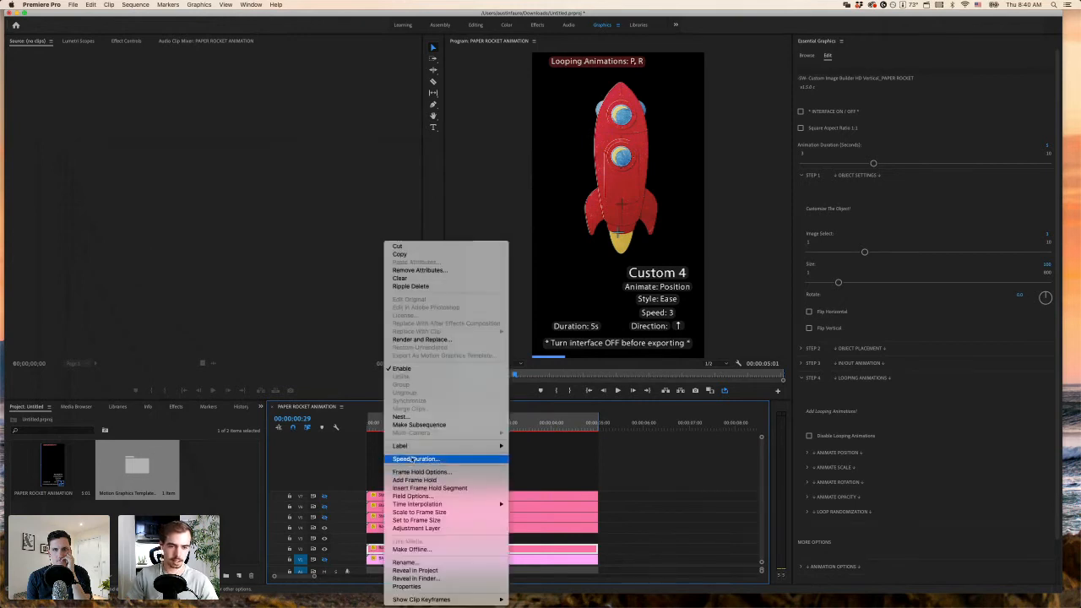
{"action": "left_click", "coordinate": [410, 563]}
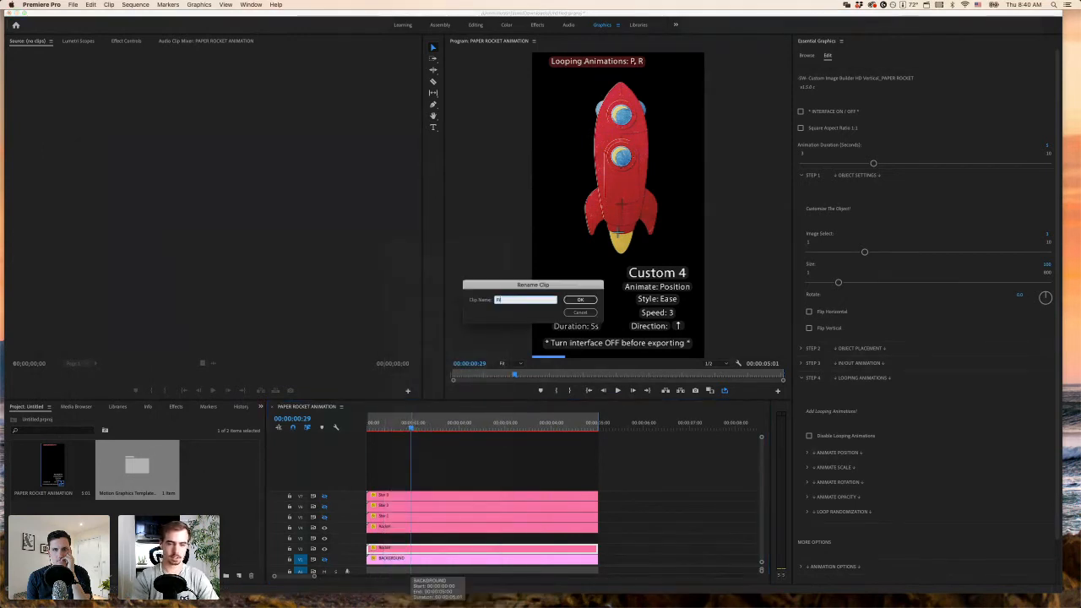
{"action": "key", "text": "Return"}
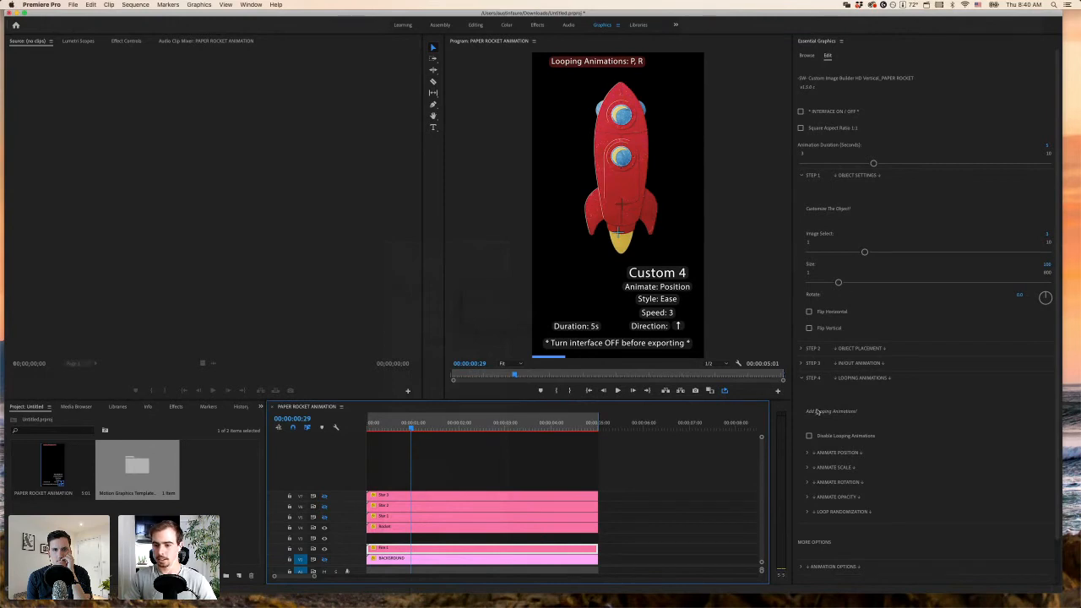
- Set the Fire 1 clip's looping scale animation to 2 (Random)
{"action": "left_click", "coordinate": [806, 469]}
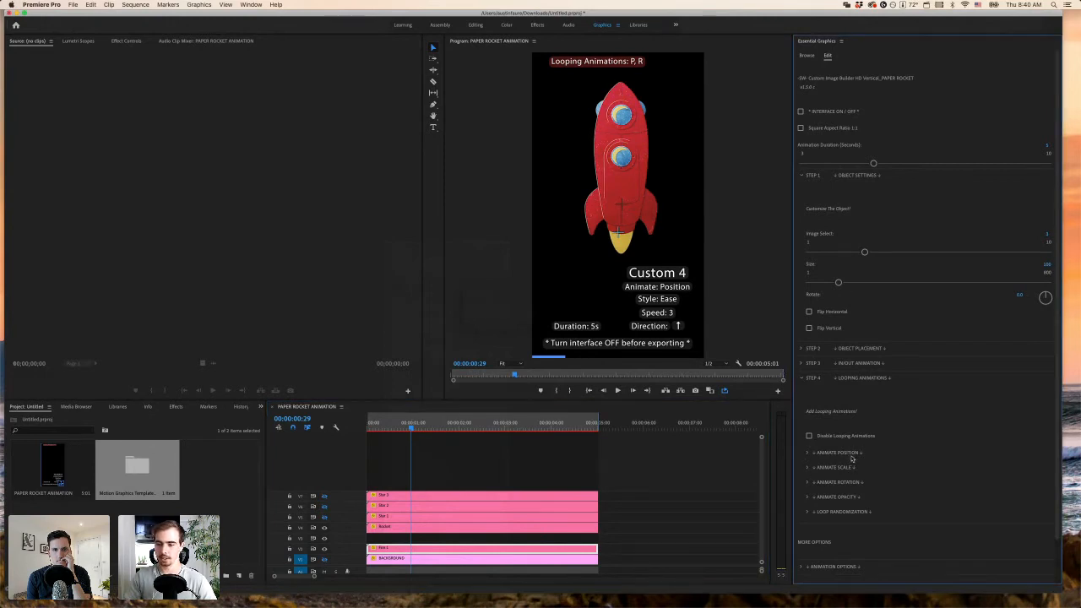
{"action": "left_click", "coordinate": [806, 468]}
{"action": "scroll", "coordinate": [832, 382], "scroll_direction": "down", "scroll_amount": 4}
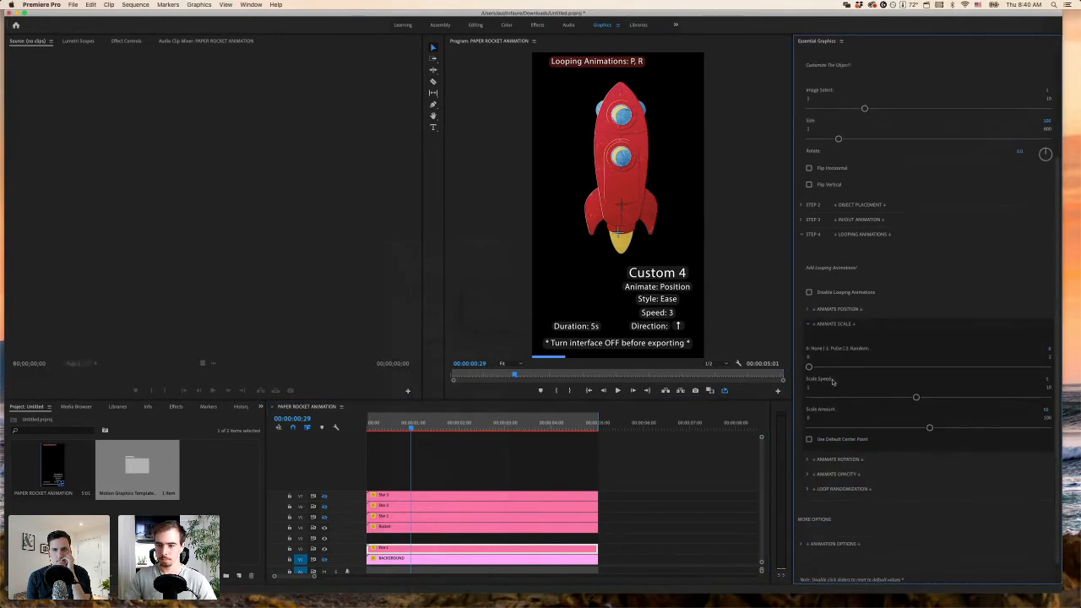
{"action": "left_click_drag", "start_coordinate": [808, 367], "coordinate": [1047, 368]}
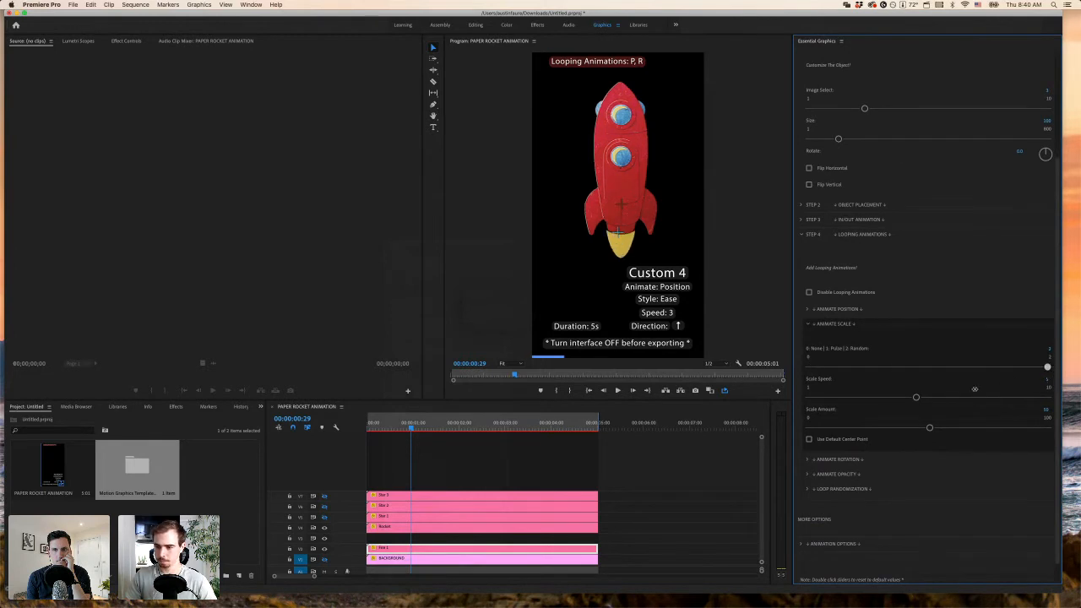
- Set Fire 1's Scale Speed to 2, reduce its Scale Amount to a low value, and preview the motion
{"action": "left_click_drag", "start_coordinate": [916, 398], "coordinate": [823, 399]}
{"action": "left_click_drag", "start_coordinate": [929, 427], "coordinate": [826, 430]}
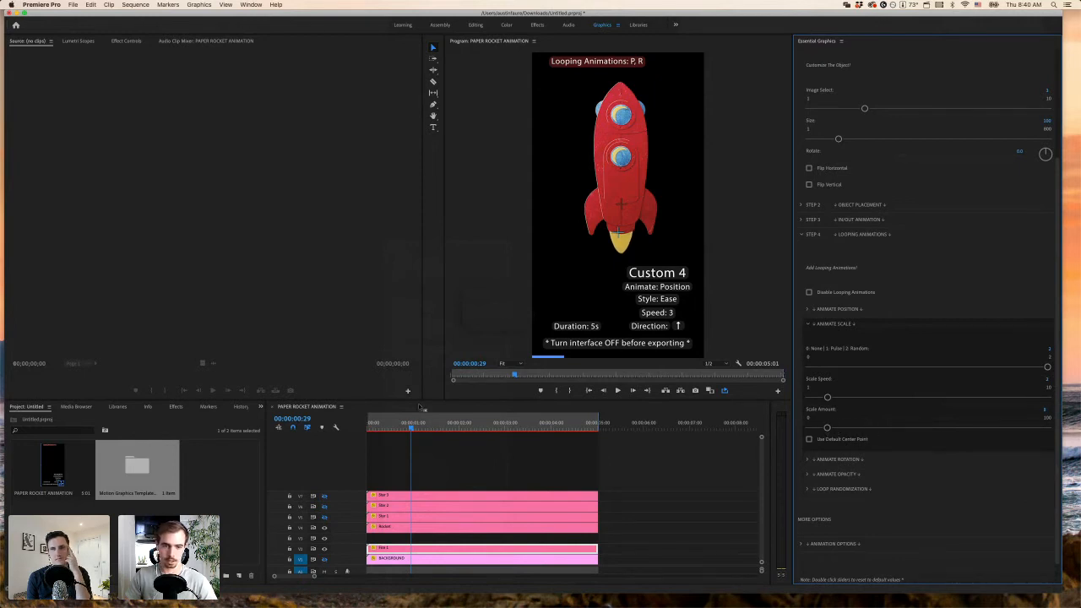
{"action": "left_click_drag", "start_coordinate": [411, 427], "coordinate": [383, 427]}
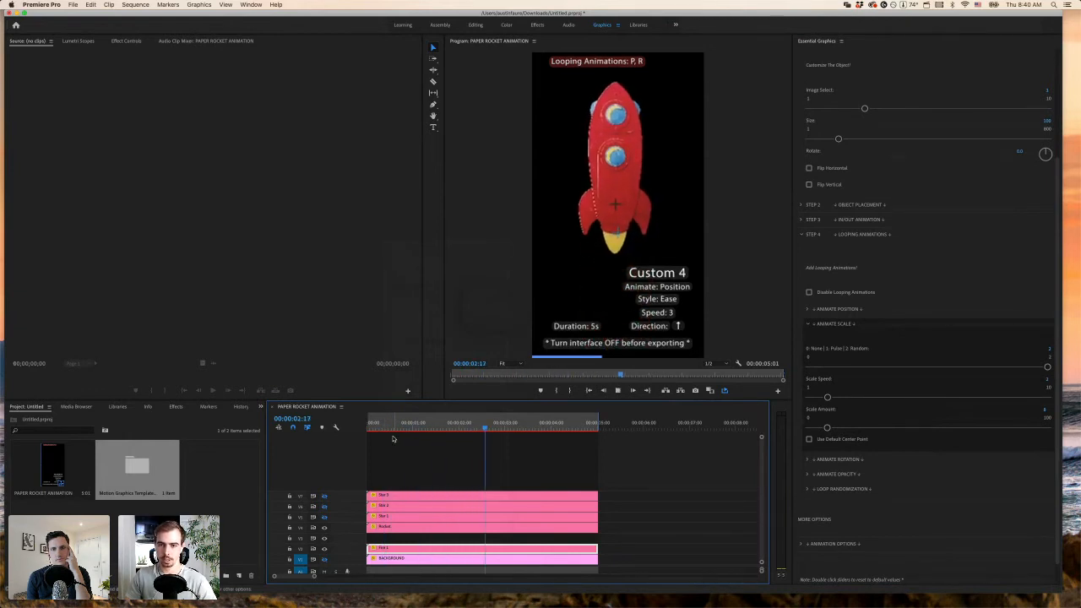
- Raise Fire 1's looping Scale Amount to 14 and Scale Speed to 10, playing back the motion to check it
{"action": "left_click", "coordinate": [827, 428]}
{"action": "left_click_drag", "start_coordinate": [827, 428], "coordinate": [989, 397]}
{"action": "left_click", "coordinate": [387, 428]}
{"action": "key", "text": "space"}
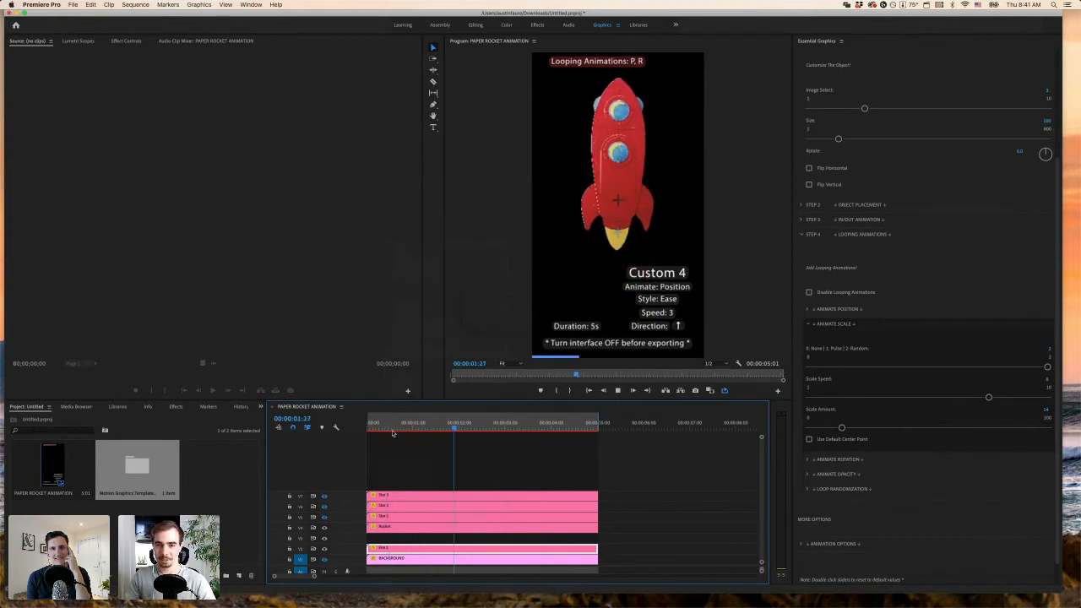
{"action": "key", "text": "space"}
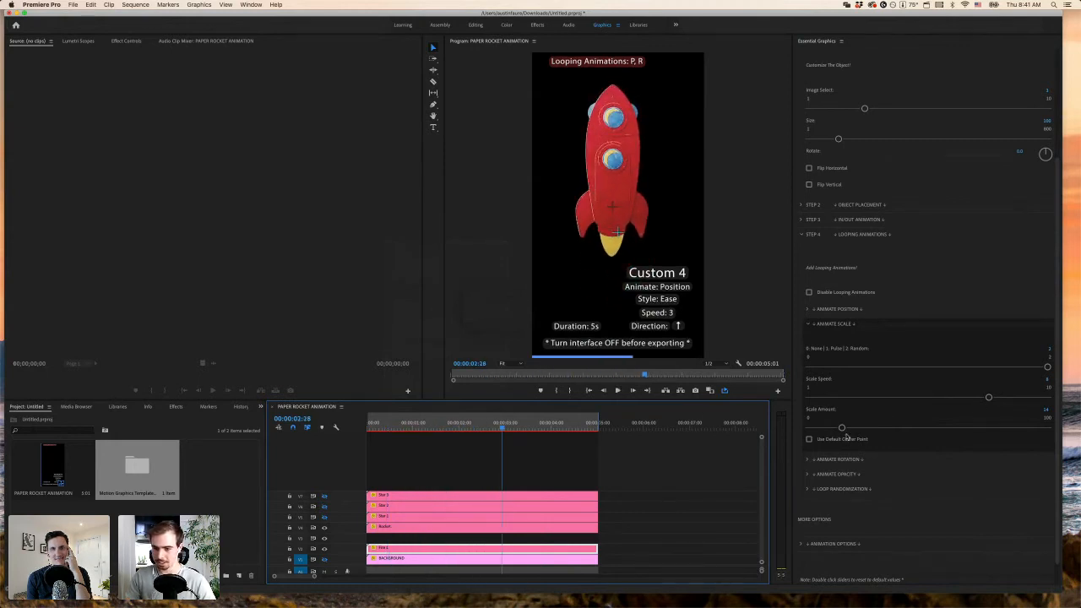
{"action": "left_click_drag", "start_coordinate": [989, 398], "coordinate": [1047, 397]}
{"action": "left_click_drag", "start_coordinate": [492, 423], "coordinate": [406, 429]}
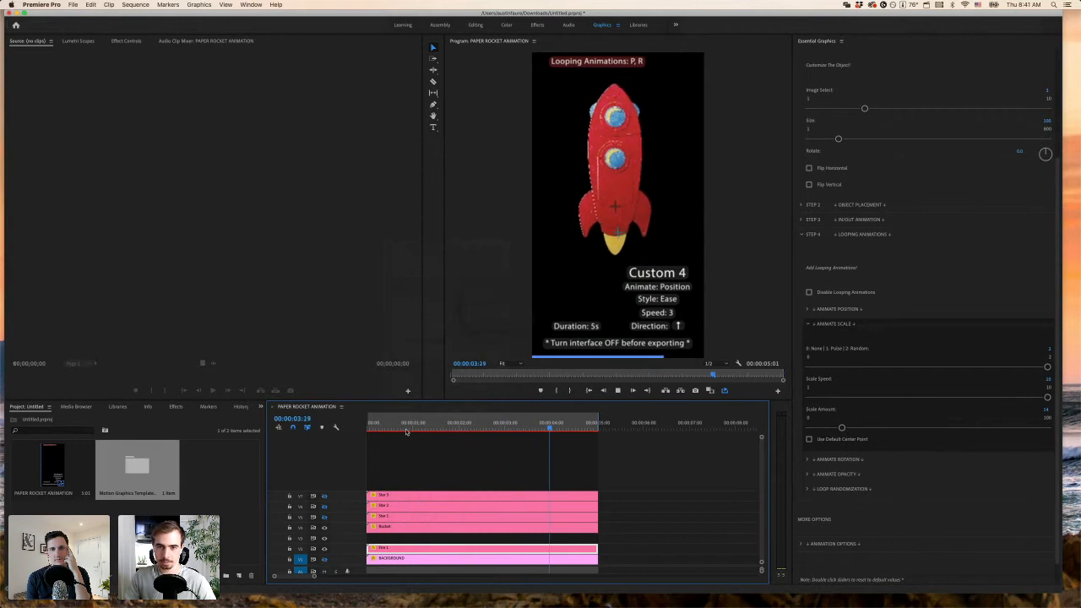
{"action": "mouse_move", "coordinate": [513, 429]}
{"action": "left_mouse_down"}
{"action": "mouse_move", "coordinate": [481, 431]}
{"action": "mouse_move", "coordinate": [545, 431]}
{"action": "mouse_move", "coordinate": [516, 431]}
{"action": "mouse_move", "coordinate": [526, 431]}
{"action": "left_mouse_up"}
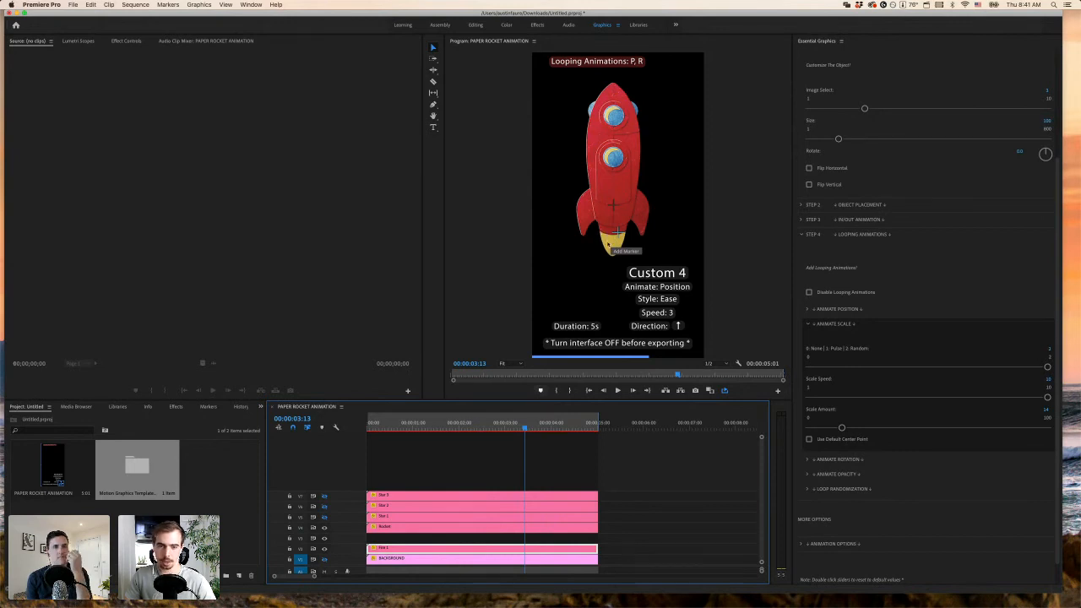
- Shift Fire 1 slightly up in its object placement settings and play back the animation
{"action": "left_click", "coordinate": [800, 205]}
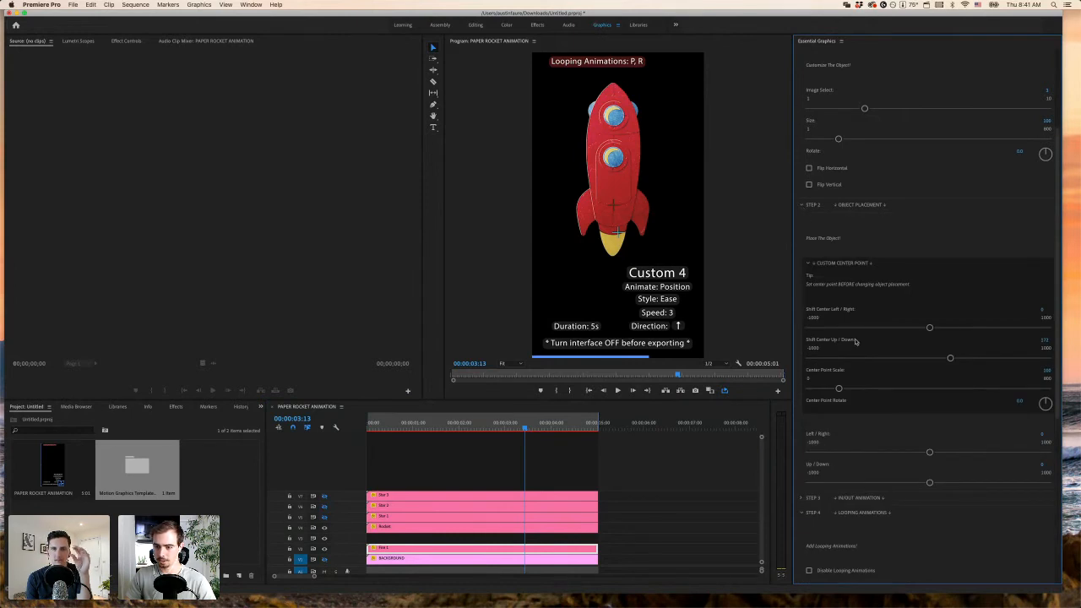
{"action": "left_click", "coordinate": [808, 264]}
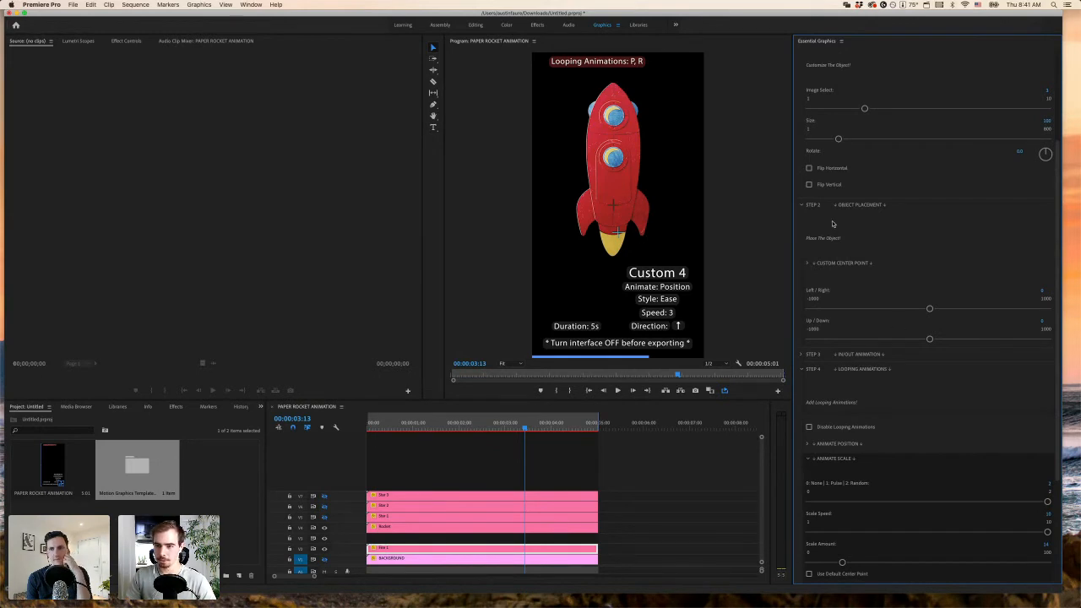
{"action": "left_click_drag", "start_coordinate": [929, 339], "coordinate": [926, 340]}
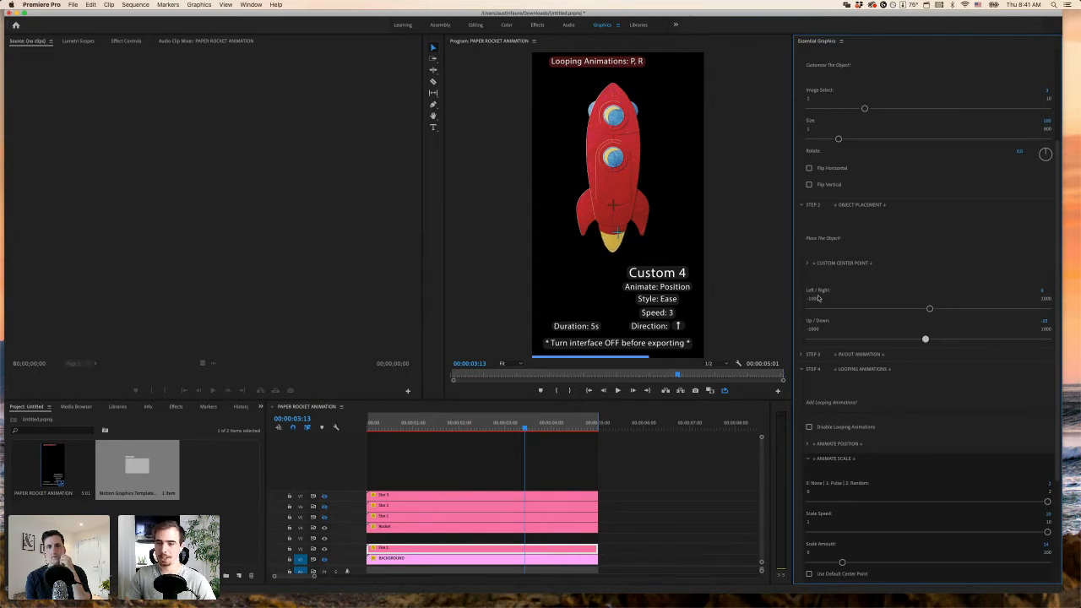
{"action": "left_click", "coordinate": [801, 205]}
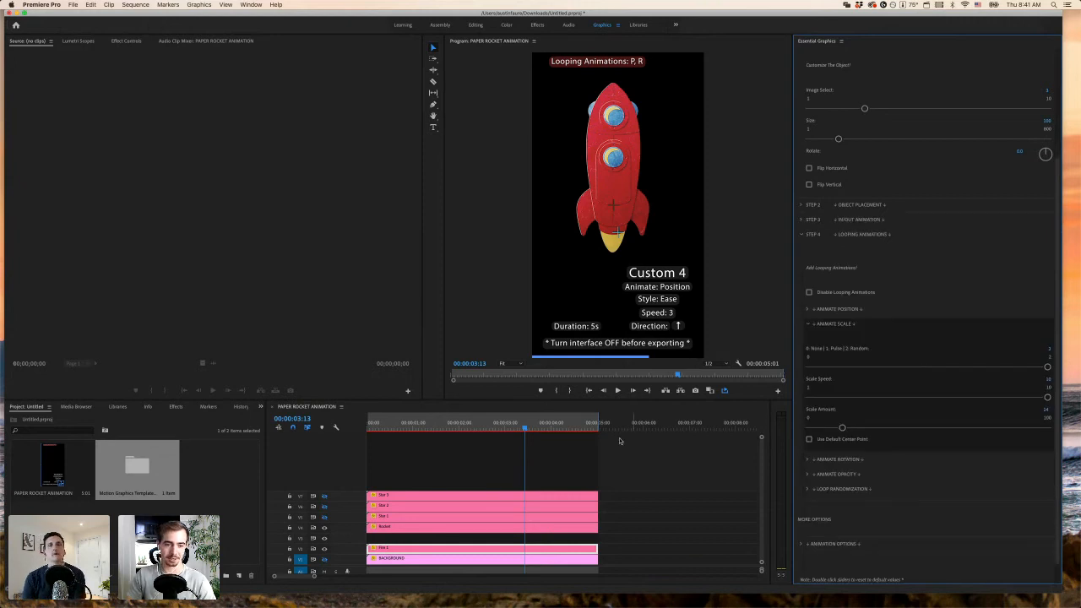
{"action": "left_click", "coordinate": [519, 428]}
{"action": "left_click_drag", "start_coordinate": [445, 430], "coordinate": [443, 429]}
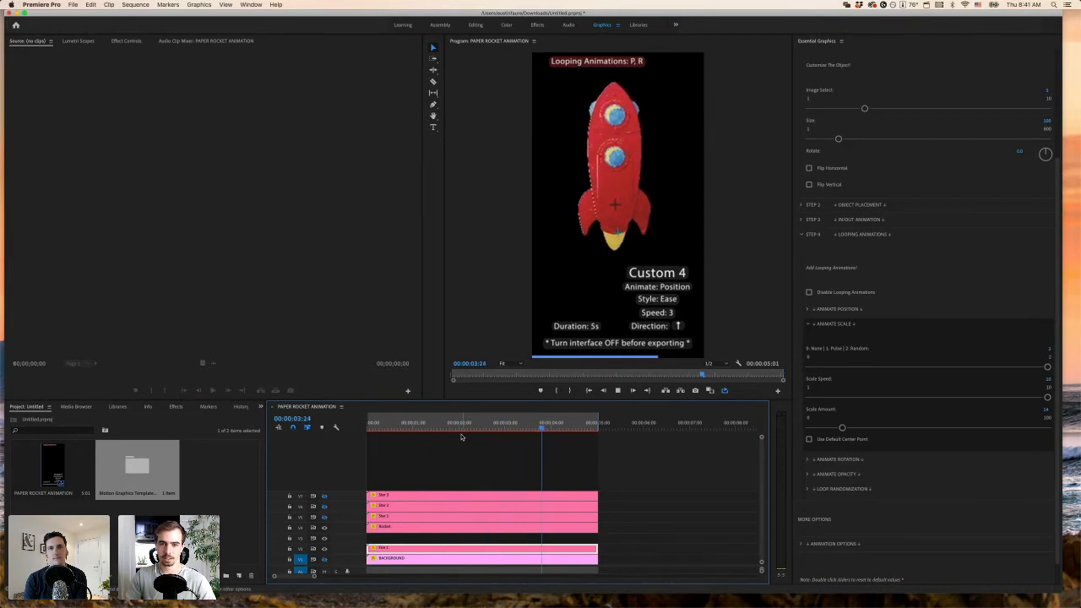
{"action": "key", "text": "space"}
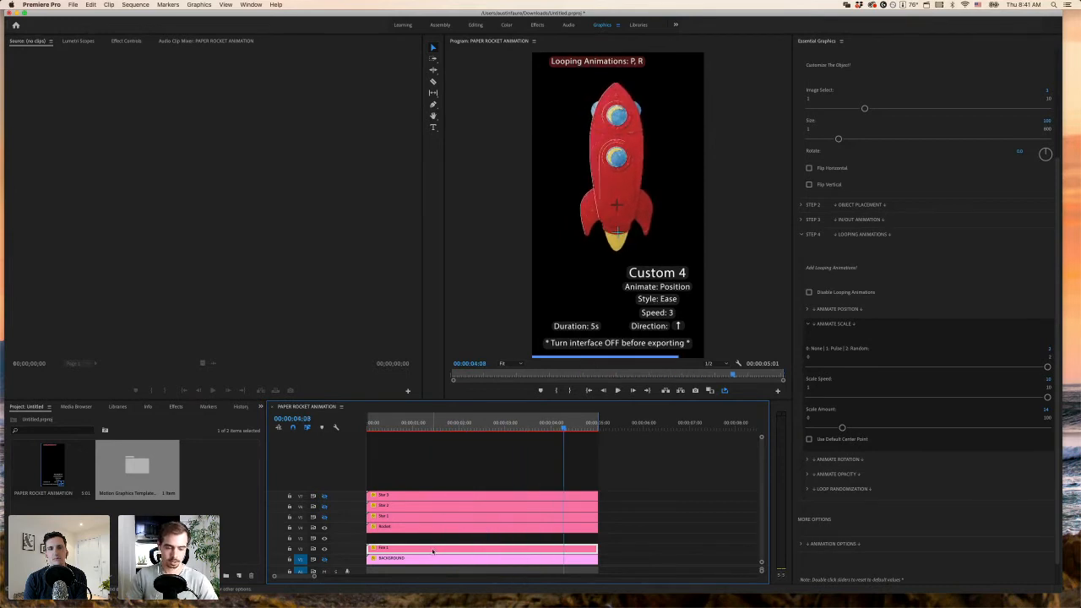
- Duplicate the Fire 1 clip onto track V3 and hide the Rocket's track V4
{"action": "left_click_drag", "start_coordinate": [432, 551], "coordinate": [433, 540], "text": "alt"}
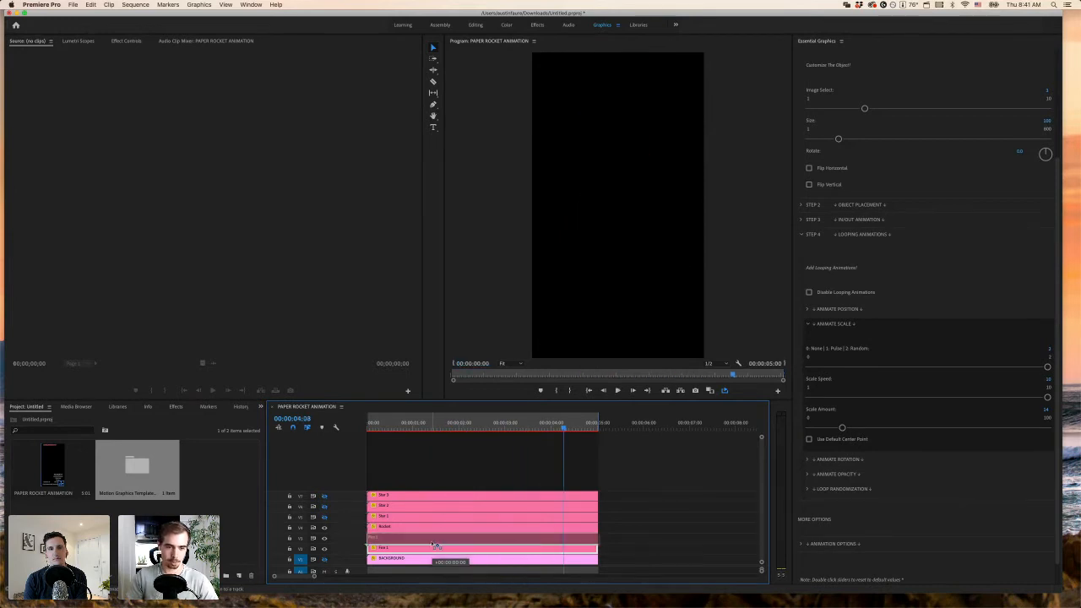
{"action": "left_click", "coordinate": [324, 528]}
{"action": "left_click", "coordinate": [400, 538]}
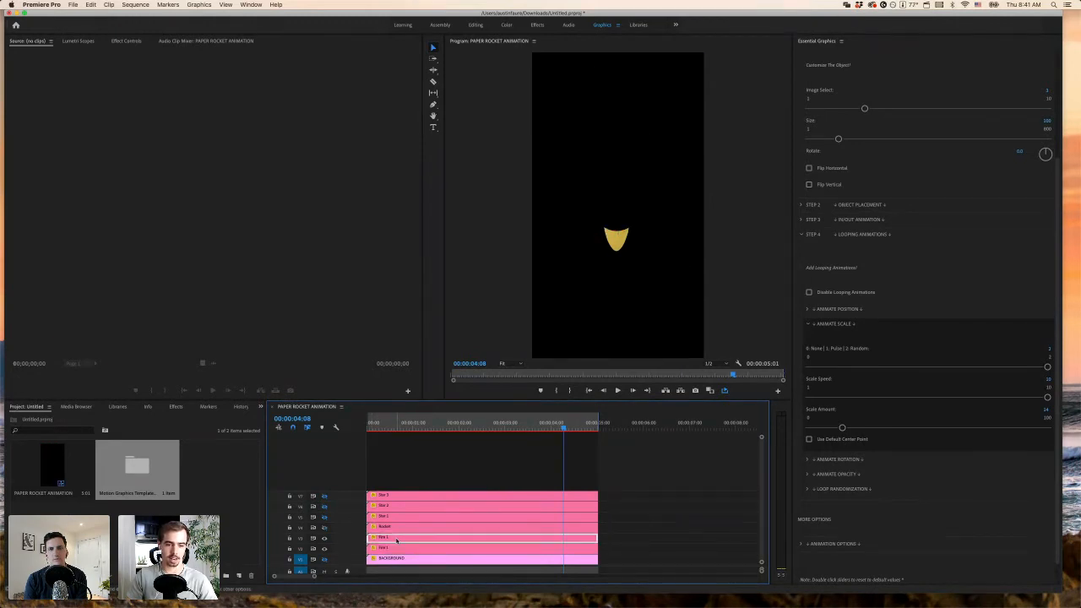
- Rename the duplicated fire clip on V3 to Fire 2
{"action": "right_click", "coordinate": [396, 539]}
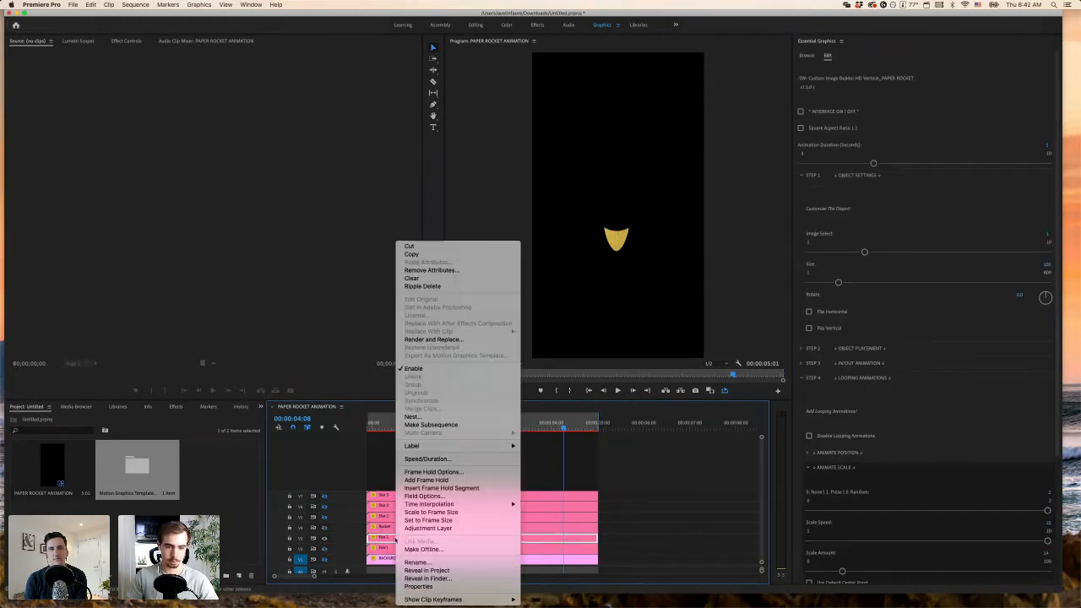
{"action": "left_click", "coordinate": [422, 562]}
{"action": "type", "text": "Fire"}
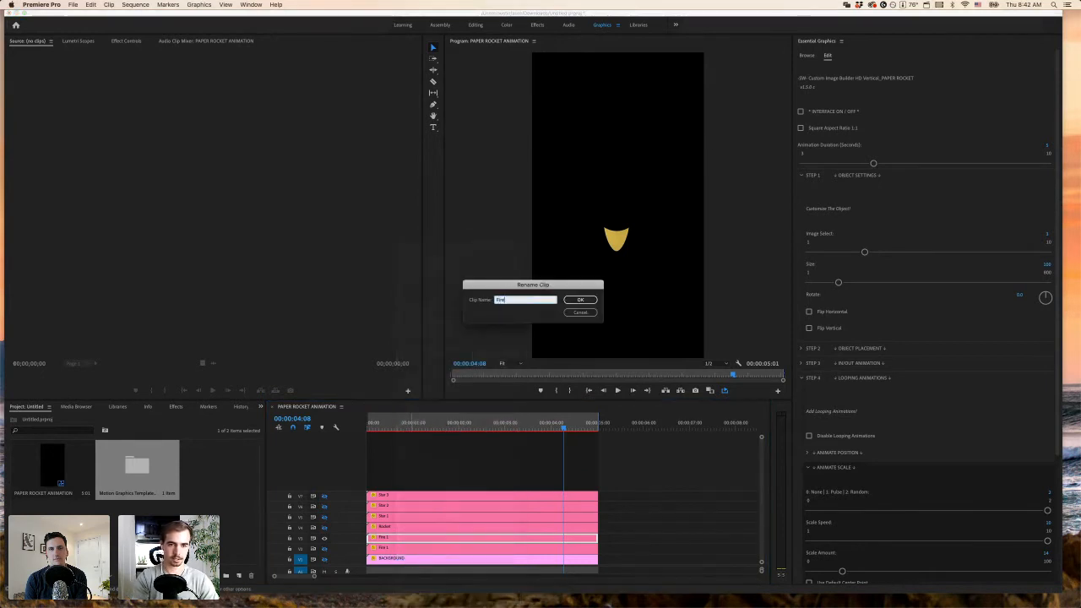
{"action": "type", "text": " 2"}
{"action": "key", "text": "Return"}
- Set Fire 2's Image Select to 2, show Fire 1's track V2, and preview both flames together
{"action": "left_click", "coordinate": [456, 429]}
{"action": "left_click_drag", "start_coordinate": [456, 429], "coordinate": [445, 428]}
{"action": "left_click_drag", "start_coordinate": [869, 255], "coordinate": [843, 254]}
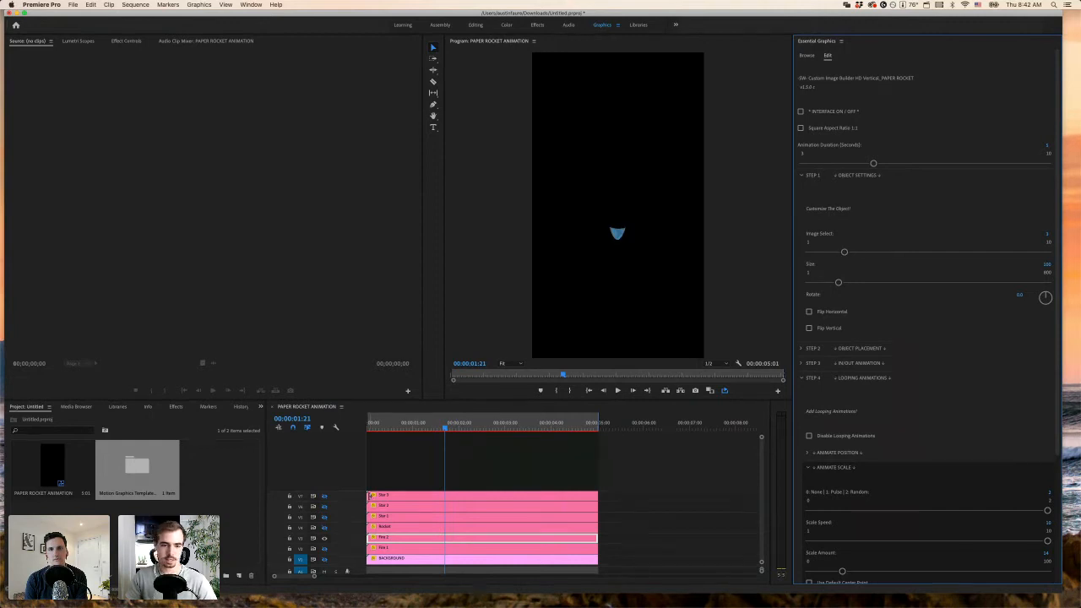
{"action": "left_click", "coordinate": [324, 549]}
{"action": "left_click_drag", "start_coordinate": [430, 426], "coordinate": [420, 427]}
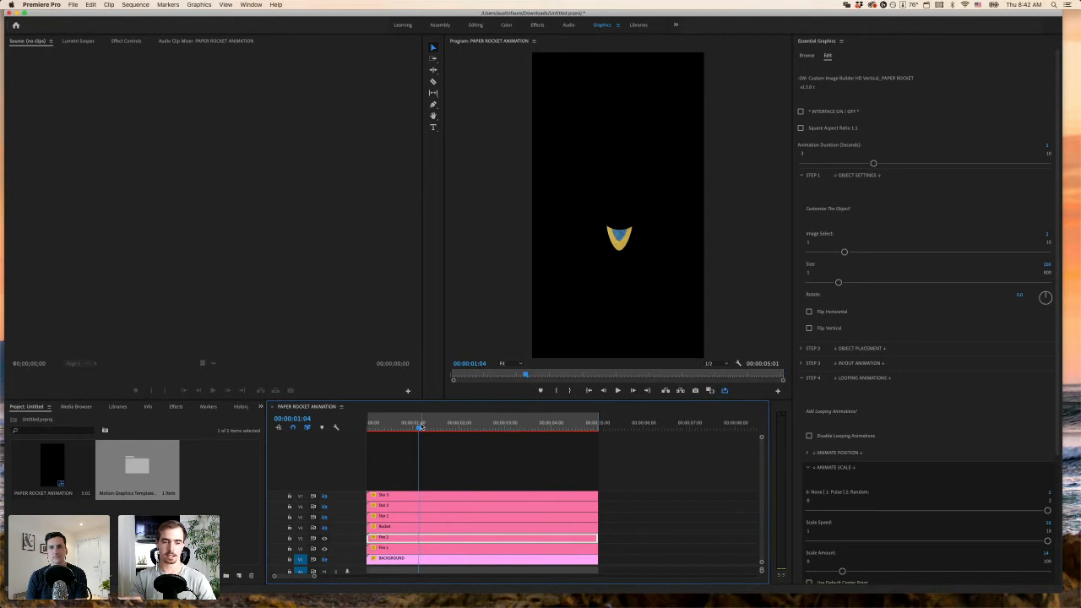
{"action": "key", "text": "space"}
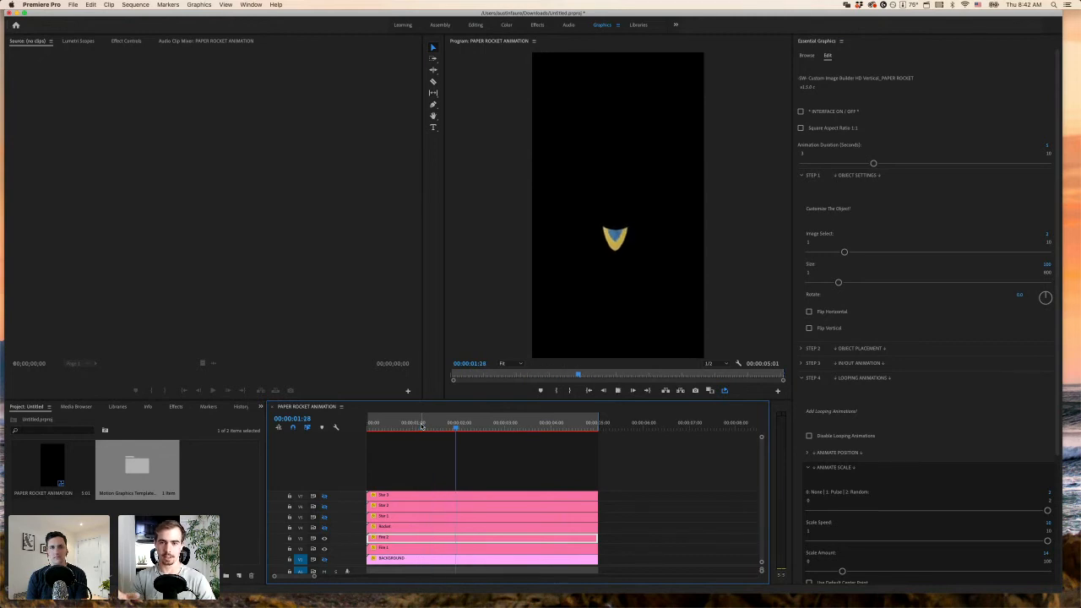
{"action": "key", "text": "space"}
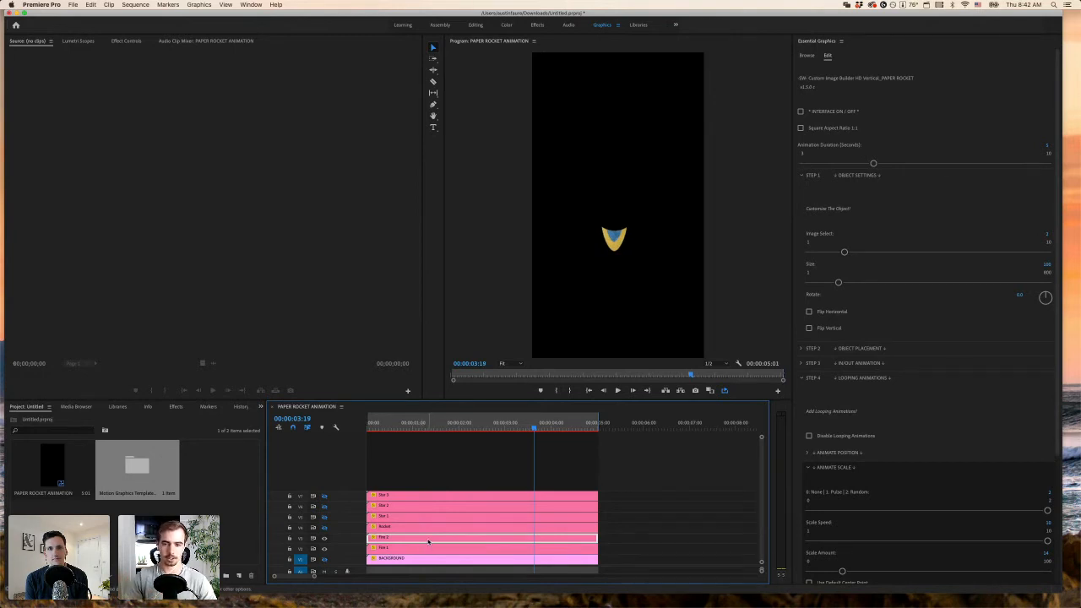
- Set Fire 2's loop randomization for scale to 2 and play back both flames to compare their motion
{"action": "left_click", "coordinate": [802, 378]}
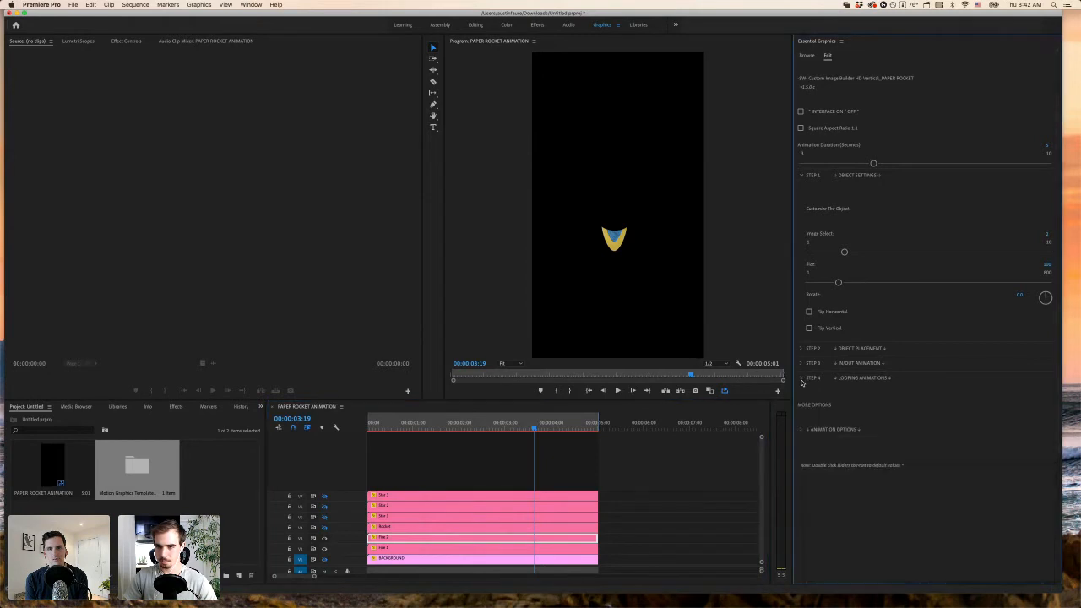
{"action": "left_click", "coordinate": [801, 377]}
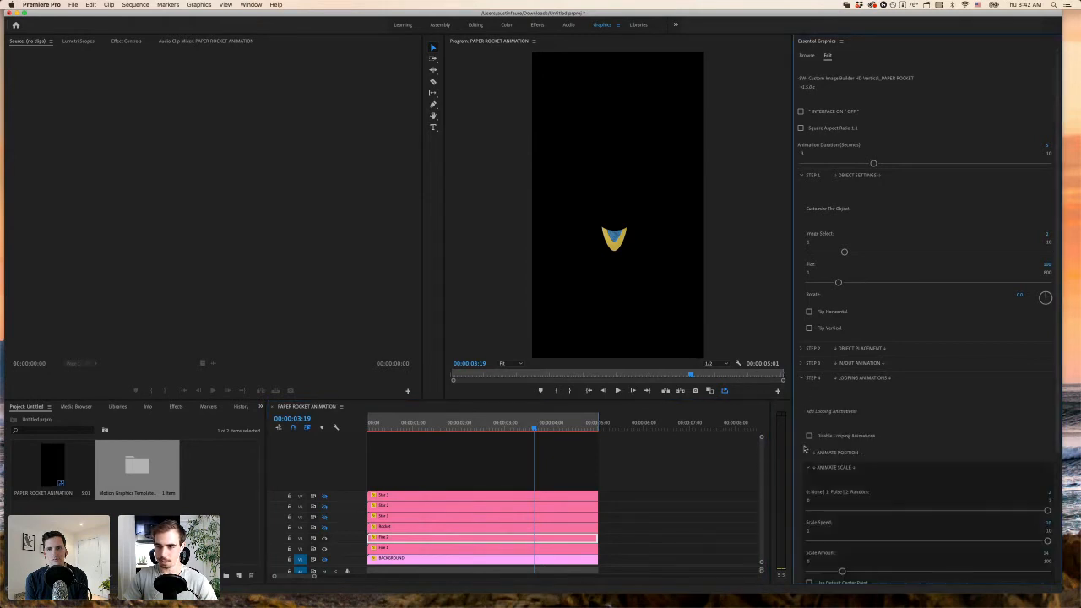
{"action": "left_click", "coordinate": [808, 468]}
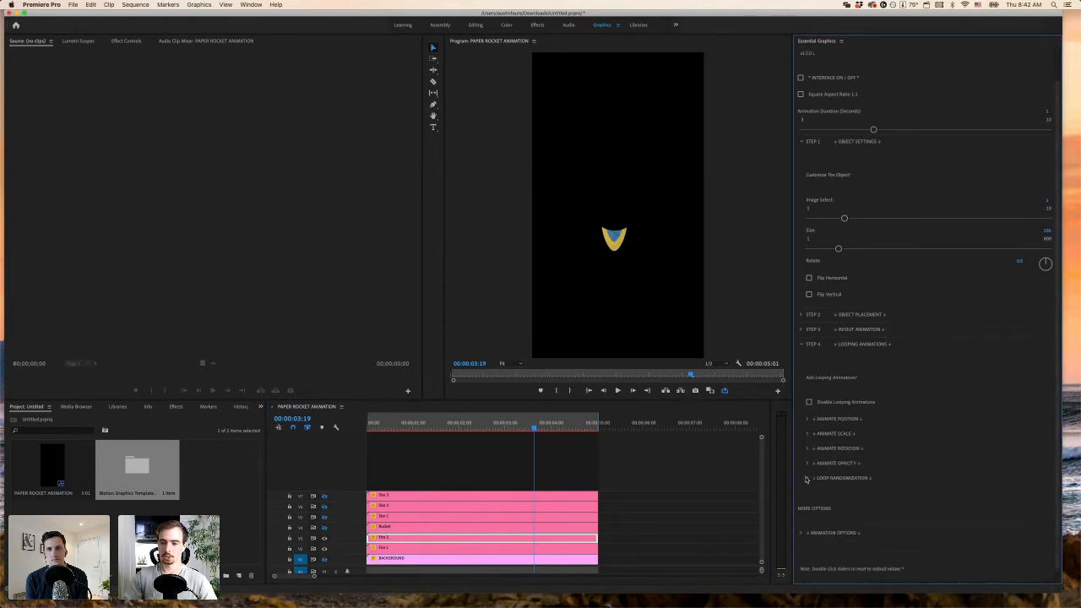
{"action": "left_click", "coordinate": [807, 479]}
{"action": "scroll", "coordinate": [808, 472], "scroll_direction": "down", "scroll_amount": 3}
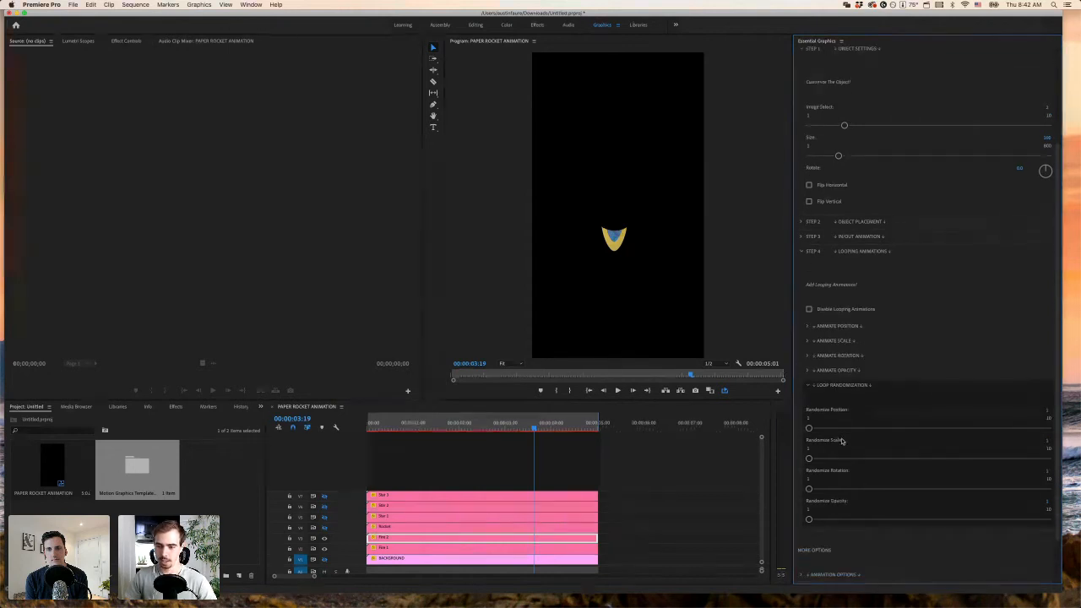
{"action": "left_click_drag", "start_coordinate": [809, 459], "coordinate": [847, 461]}
{"action": "left_click_drag", "start_coordinate": [532, 426], "coordinate": [421, 426]}
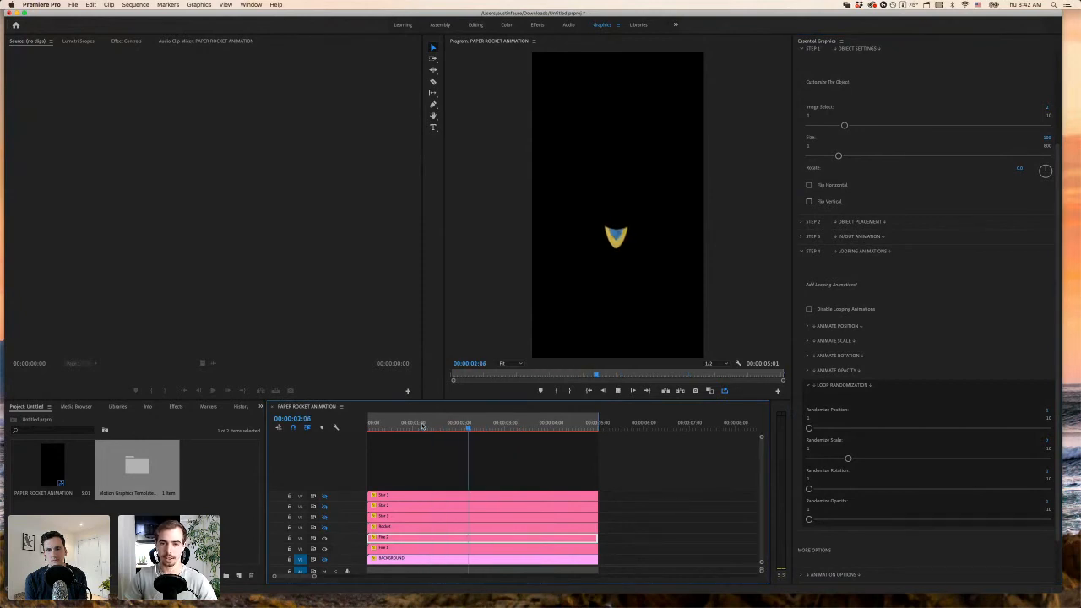
{"action": "key", "text": "space"}
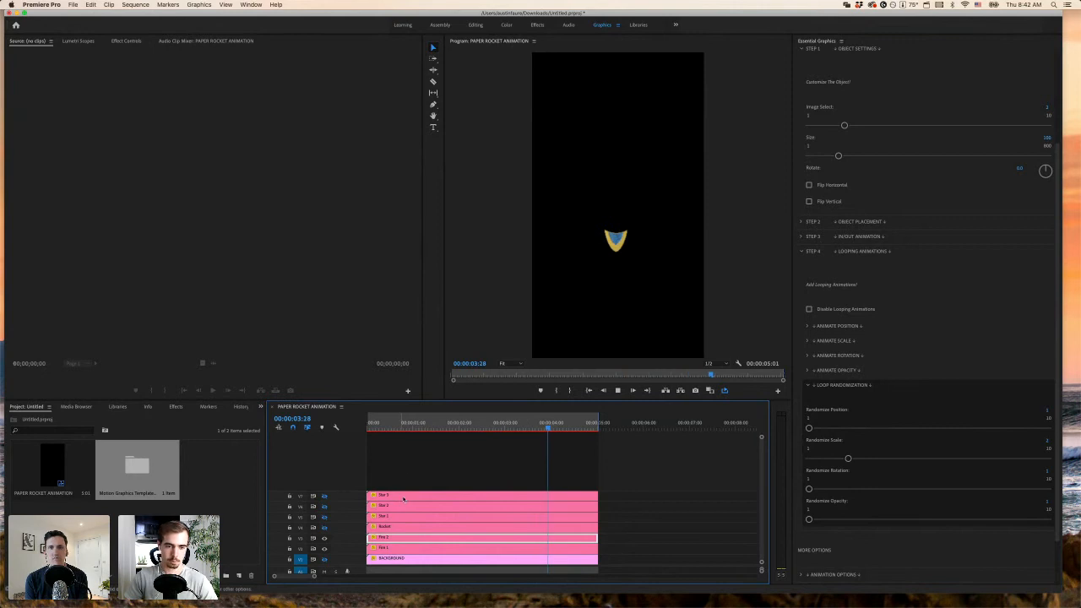
{"action": "left_click_drag", "start_coordinate": [510, 426], "coordinate": [474, 429]}
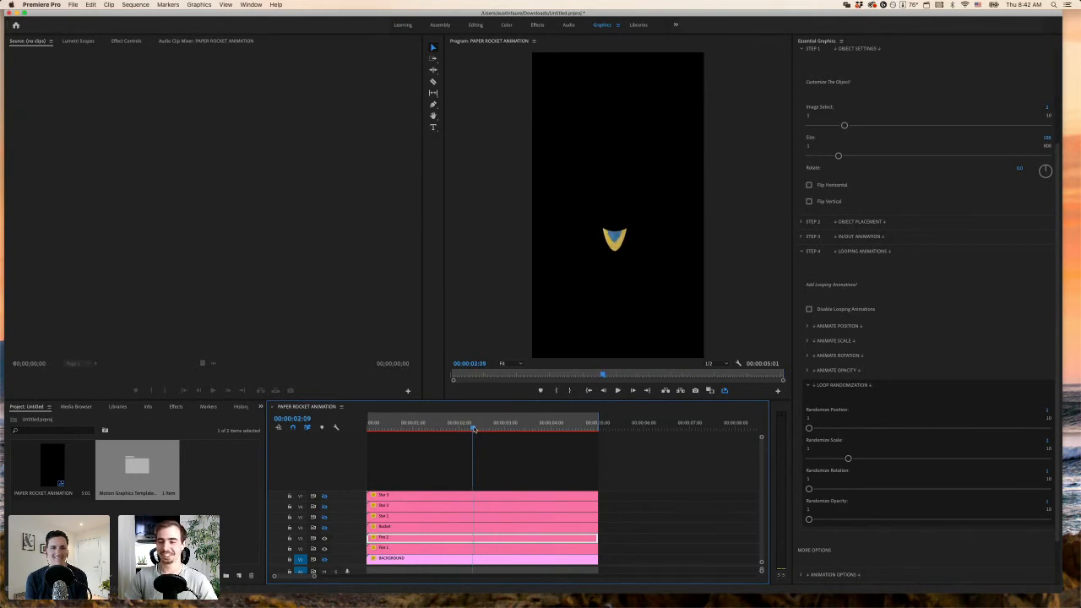
{"action": "key", "text": "space"}
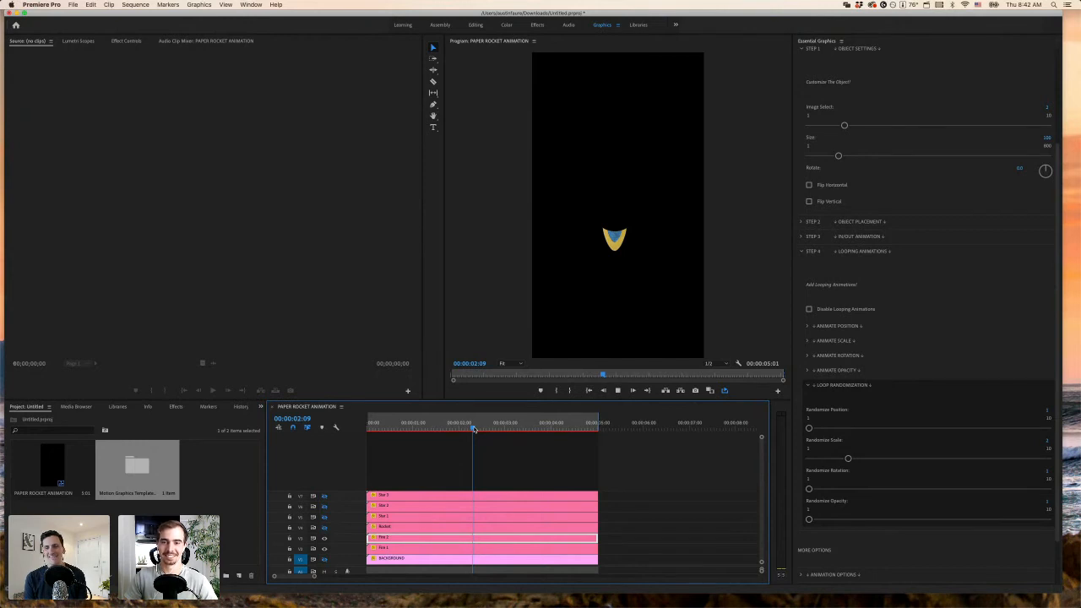
{"action": "key", "text": "space"}
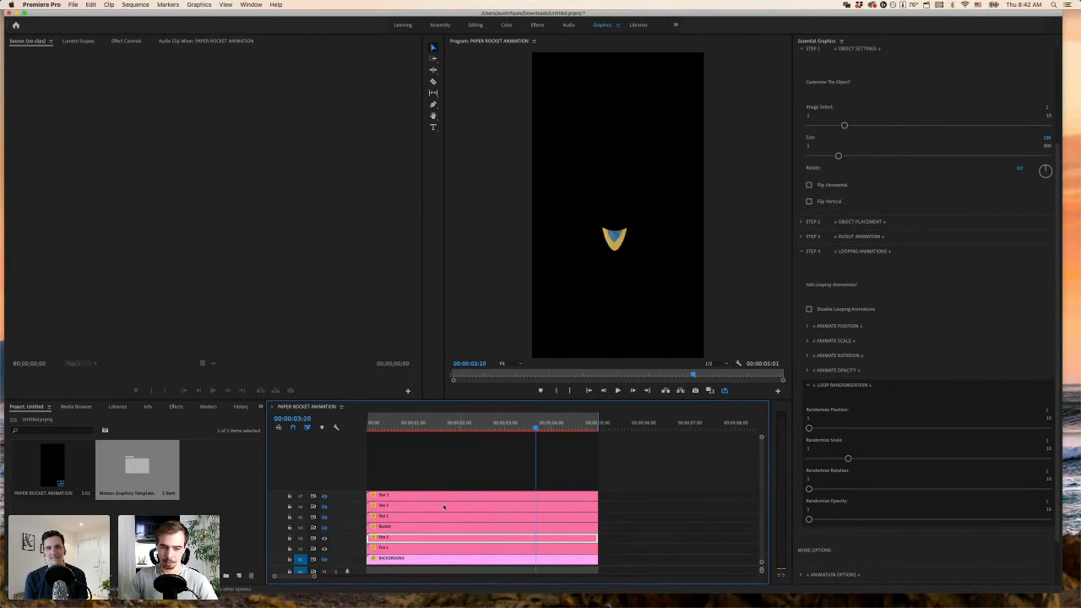
- Increase Fire 2's looping Scale Amount to 21 and preview the motion
{"action": "left_click", "coordinate": [808, 386]}
{"action": "left_click", "coordinate": [808, 421]}
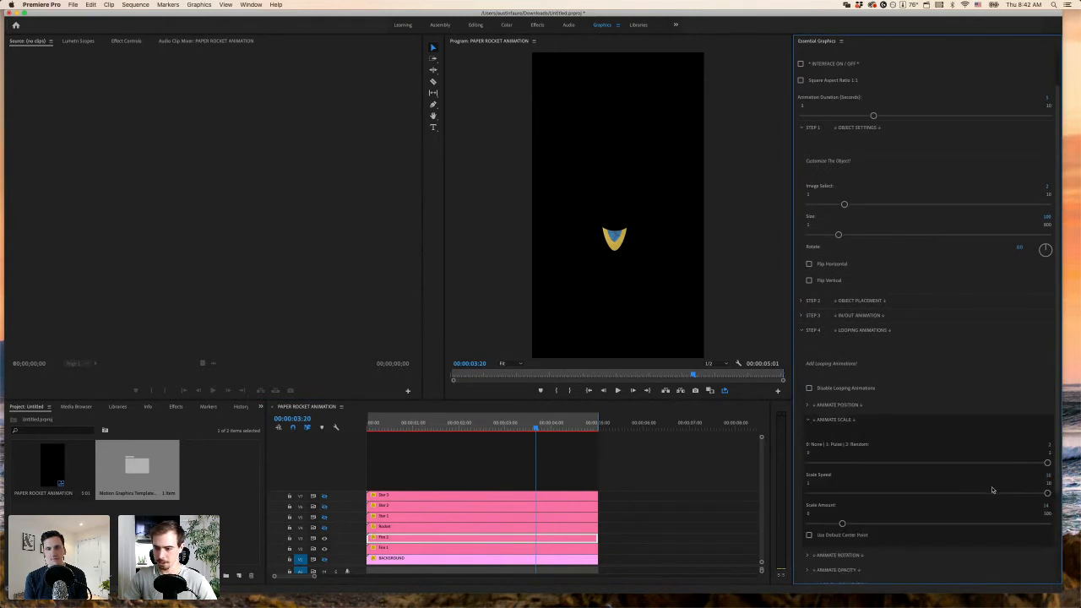
{"action": "left_click_drag", "start_coordinate": [842, 524], "coordinate": [858, 524]}
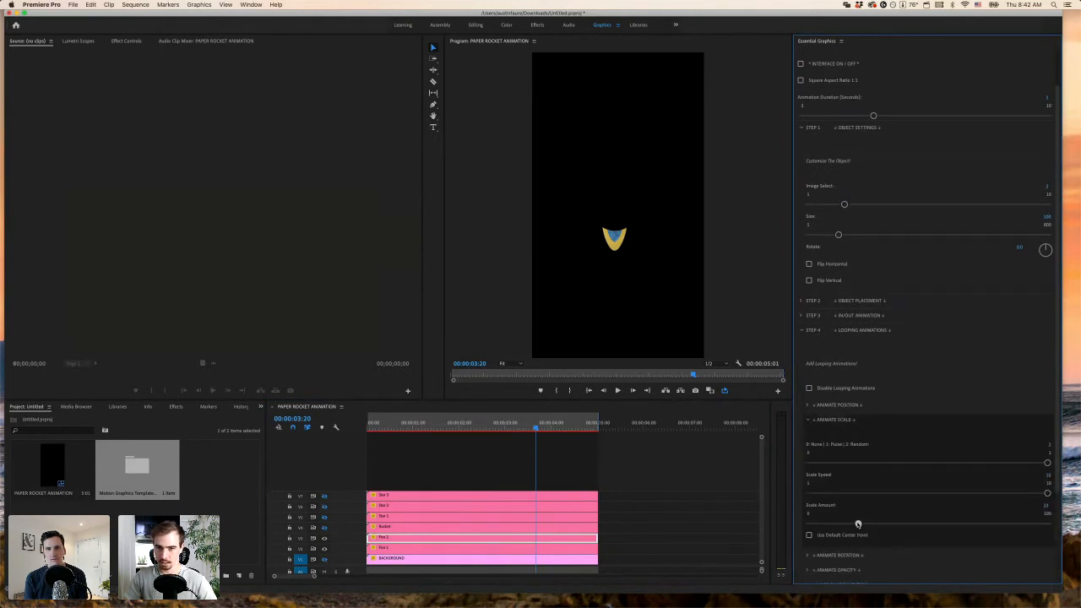
{"action": "left_click_drag", "start_coordinate": [510, 425], "coordinate": [438, 425]}
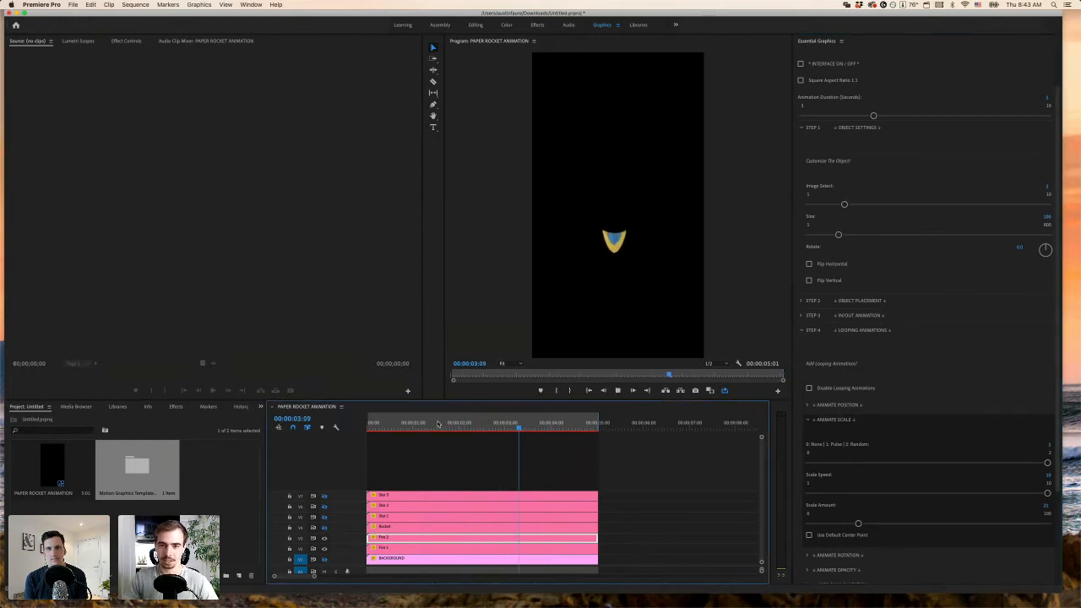
{"action": "key", "text": "space"}
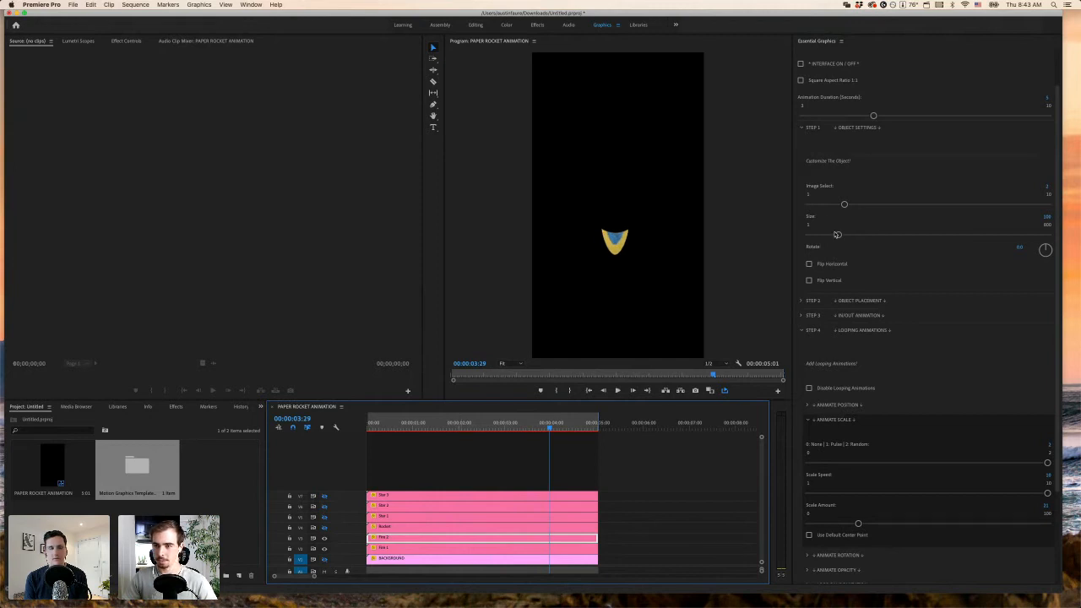
- Shift Fire 2 slightly further up by setting its Up / Down placement to about -44
{"action": "left_click", "coordinate": [801, 300]}
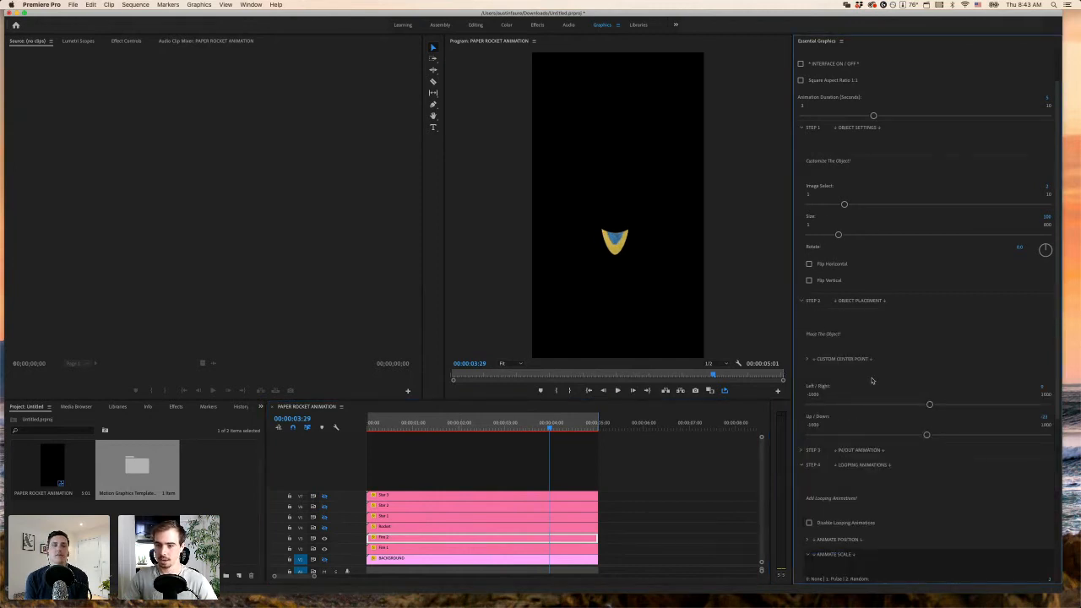
{"action": "left_click_drag", "start_coordinate": [926, 433], "coordinate": [923, 436]}
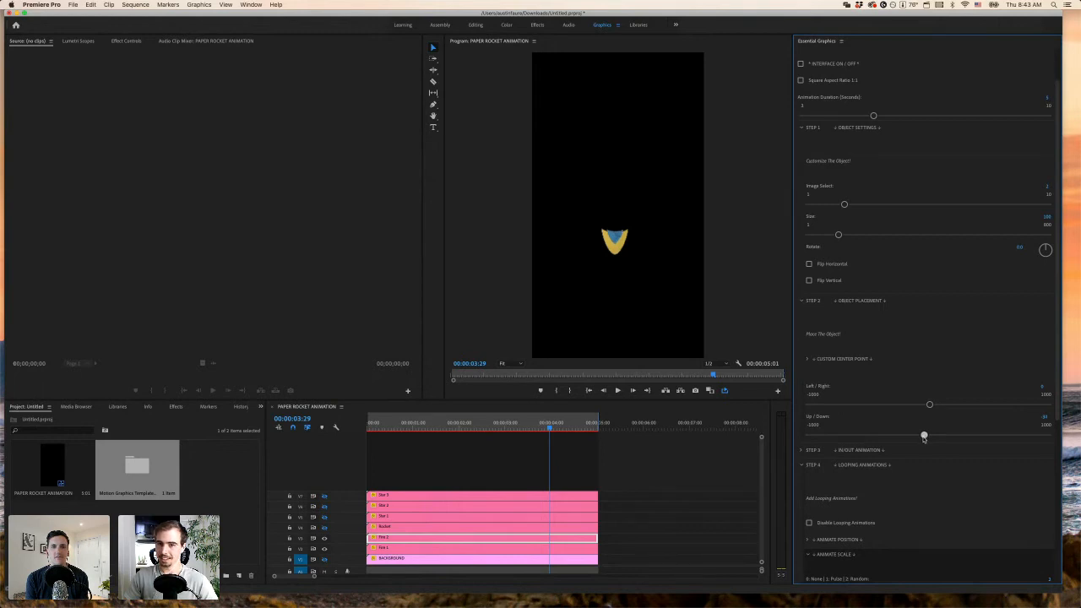
{"action": "left_click_drag", "start_coordinate": [924, 437], "coordinate": [923, 437]}
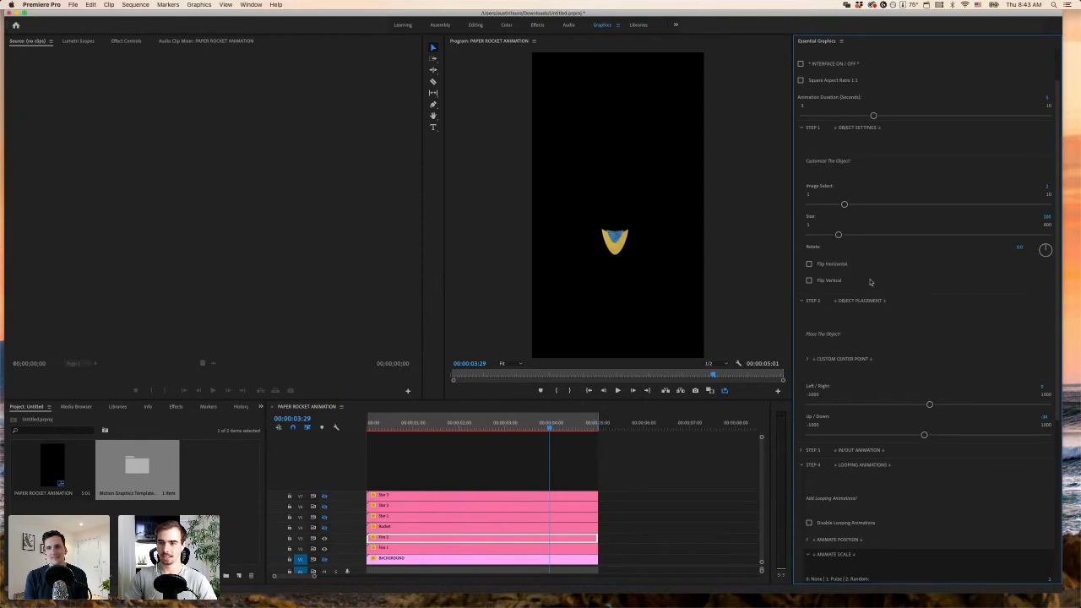
{"action": "left_click", "coordinate": [801, 301]}
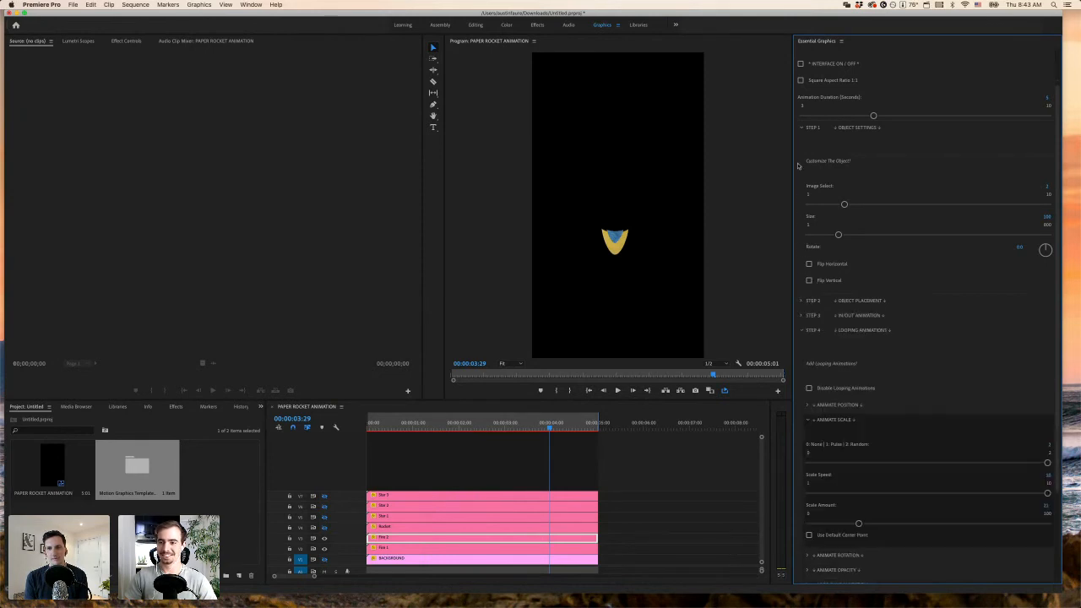
- Play back both flames together and toggle Fire 2's track visibility to compare them
{"action": "left_click", "coordinate": [802, 128]}
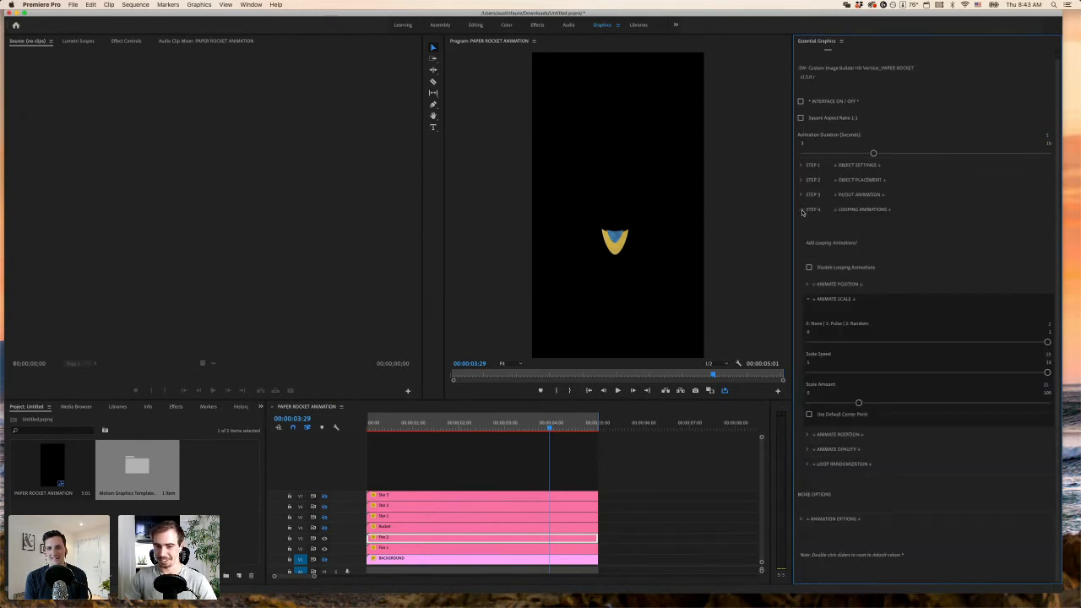
{"action": "left_click", "coordinate": [801, 210]}
{"action": "left_click_drag", "start_coordinate": [504, 428], "coordinate": [457, 427]}
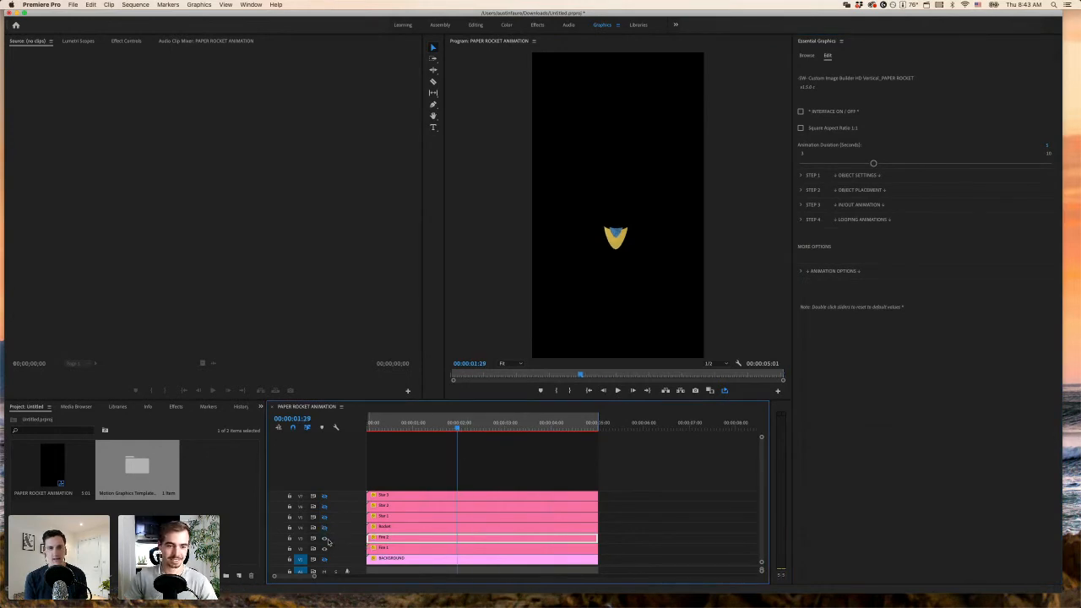
{"action": "left_click_drag", "start_coordinate": [456, 427], "coordinate": [441, 427]}
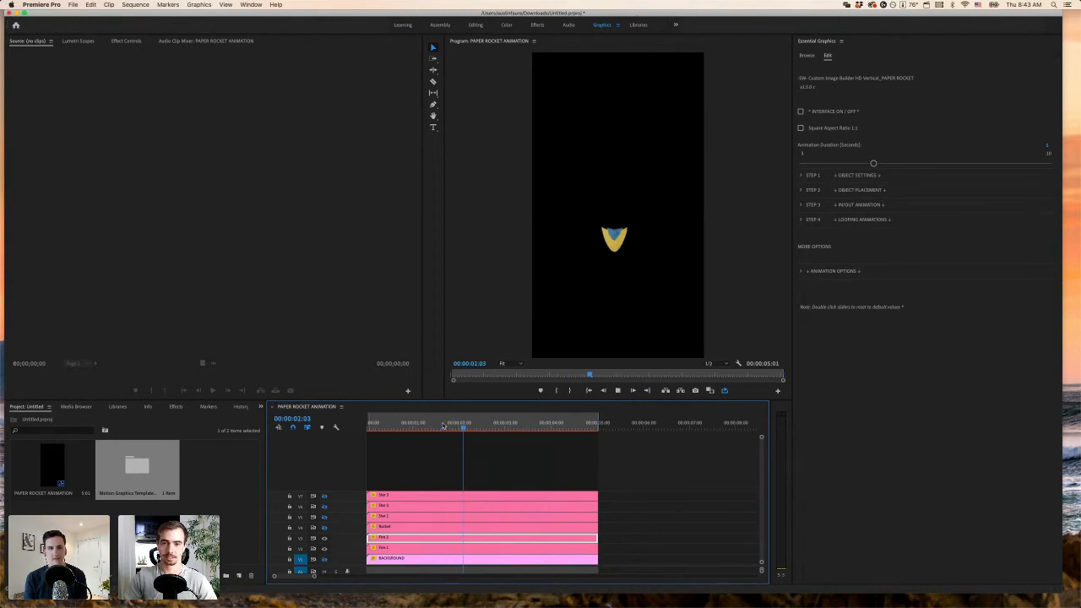
{"action": "left_click", "coordinate": [325, 539]}
{"action": "left_click", "coordinate": [324, 539]}
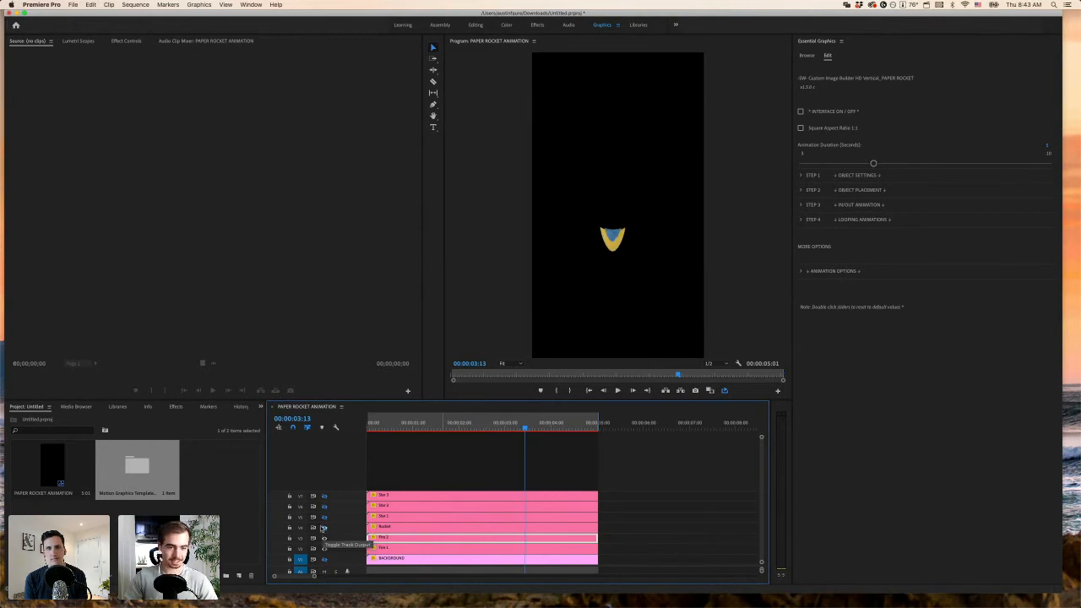
- Show the Rocket's track V4 and preview the rocket together with both flames across the timeline
{"action": "left_click", "coordinate": [417, 422]}
{"action": "left_click_drag", "start_coordinate": [418, 422], "coordinate": [433, 426]}
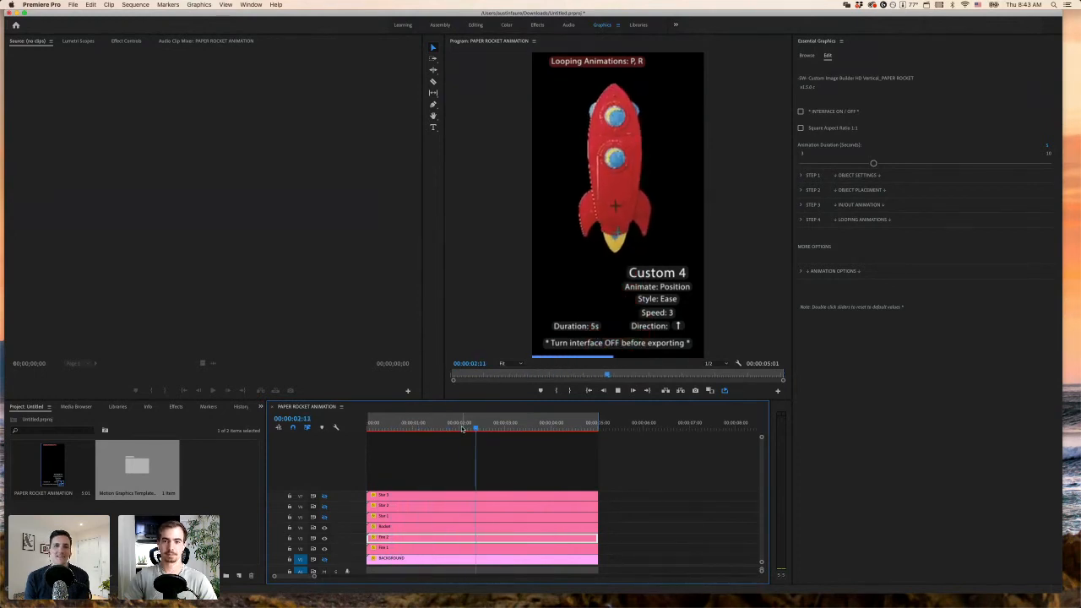
{"action": "left_click_drag", "start_coordinate": [450, 428], "coordinate": [472, 433]}
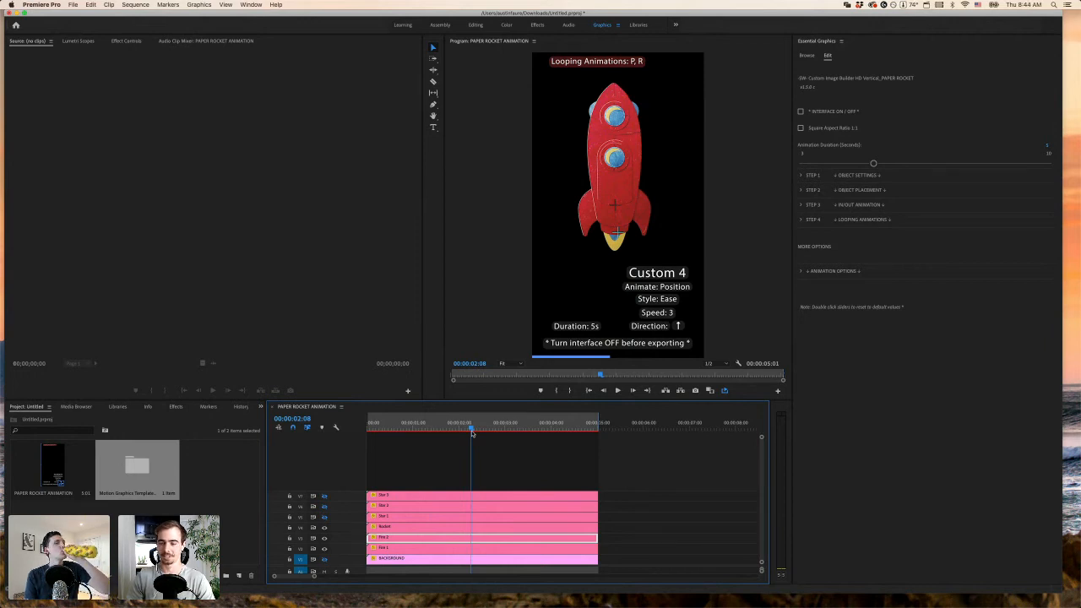
{"action": "left_click_drag", "start_coordinate": [472, 430], "coordinate": [475, 425]}
{"action": "left_click", "coordinate": [402, 437]}
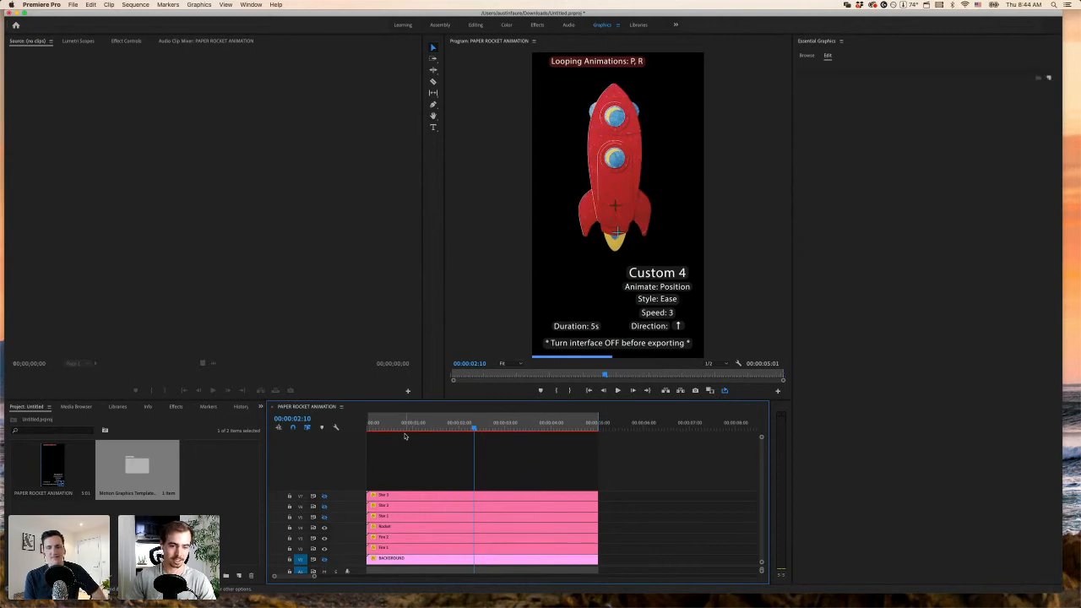
{"action": "left_click", "coordinate": [461, 422]}
{"action": "left_click_drag", "start_coordinate": [461, 423], "coordinate": [451, 422]}
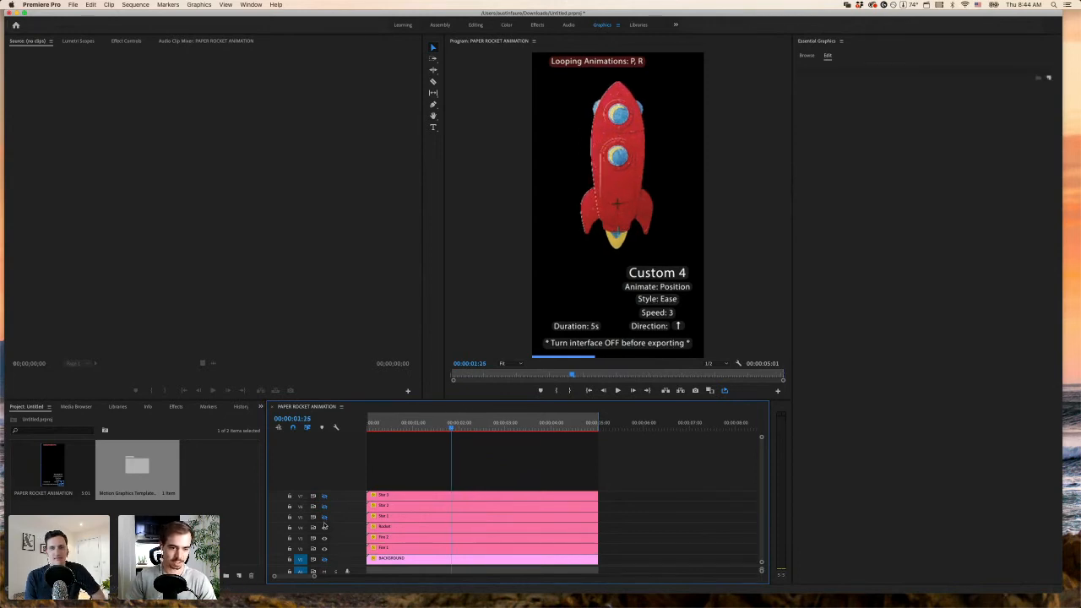
- Hide the Rocket, Fire 2 and Fire 1 tracks and show only Star 1 on V5
{"action": "left_click", "coordinate": [324, 528]}
{"action": "left_click", "coordinate": [324, 538]}
{"action": "left_click", "coordinate": [325, 549]}
{"action": "left_click", "coordinate": [324, 517]}
{"action": "mouse_move", "coordinate": [453, 422]}
{"action": "left_mouse_down"}
{"action": "mouse_move", "coordinate": [465, 422]}
{"action": "mouse_move", "coordinate": [450, 427]}
{"action": "left_mouse_up"}
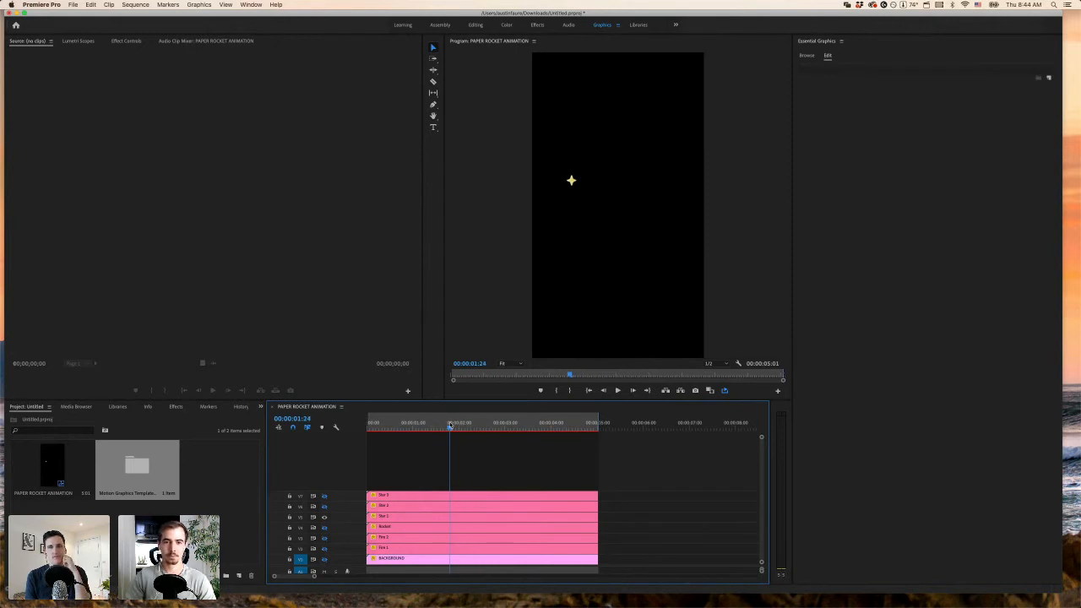
- Show the Star 3 track V7 instead of Star 1 and turn on the Star 3 clip's interface overlay
{"action": "left_click", "coordinate": [324, 517]}
{"action": "left_click", "coordinate": [326, 497]}
{"action": "left_click", "coordinate": [441, 495]}
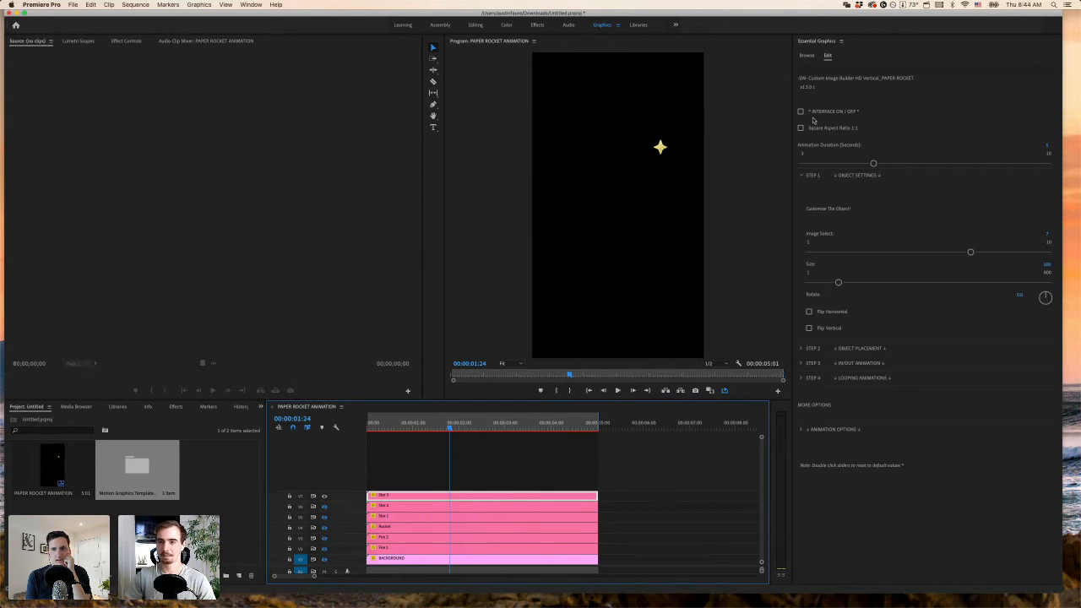
{"action": "left_click", "coordinate": [801, 112]}
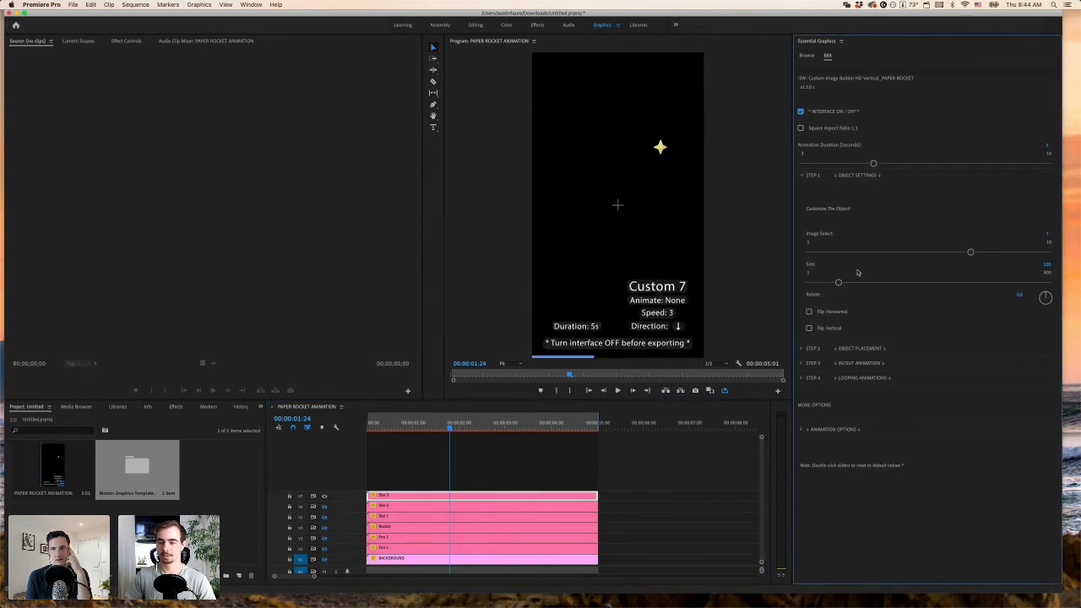
- Move Star 3's custom center point onto the middle of the star, shifting it about 267 left/right and about -366 up/down
{"action": "left_click", "coordinate": [803, 175]}
{"action": "left_click", "coordinate": [803, 191]}
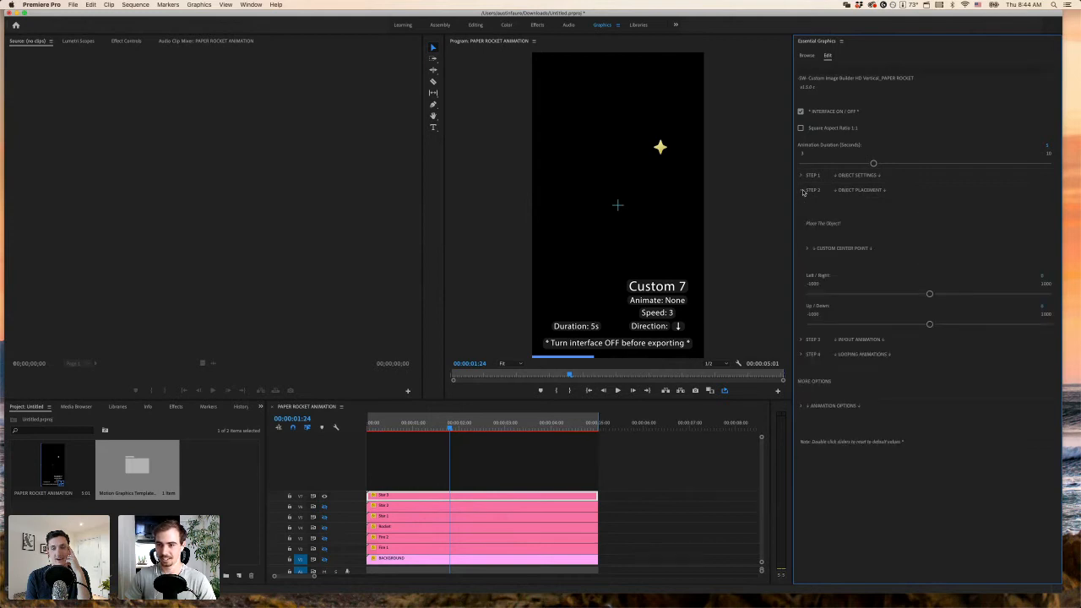
{"action": "left_click_drag", "start_coordinate": [929, 294], "coordinate": [960, 294]}
{"action": "double_click", "coordinate": [948, 295]}
{"action": "left_click", "coordinate": [807, 249]}
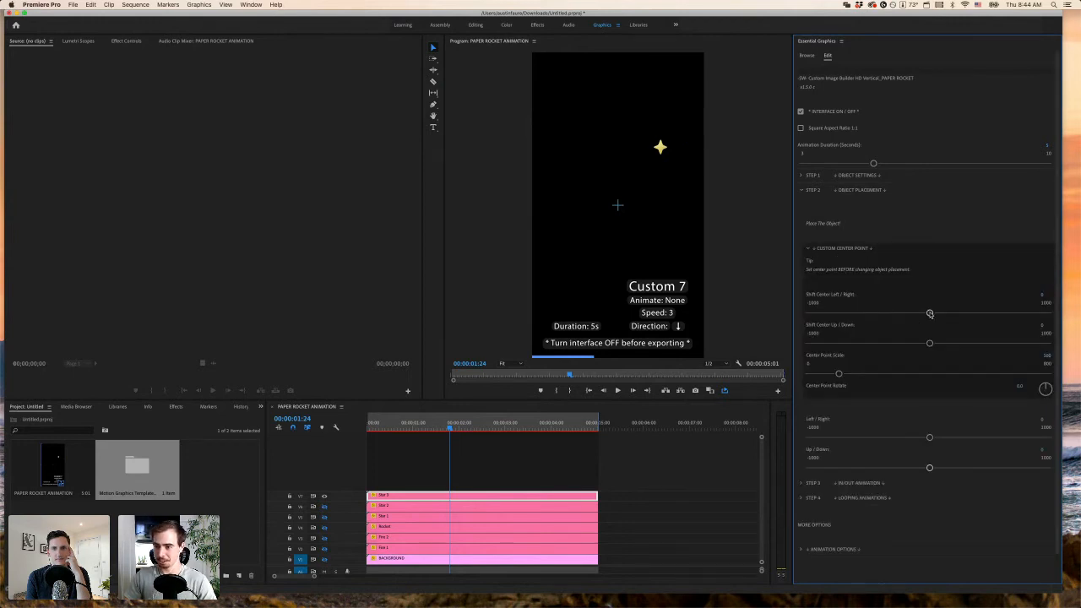
{"action": "left_click_drag", "start_coordinate": [930, 314], "coordinate": [884, 341]}
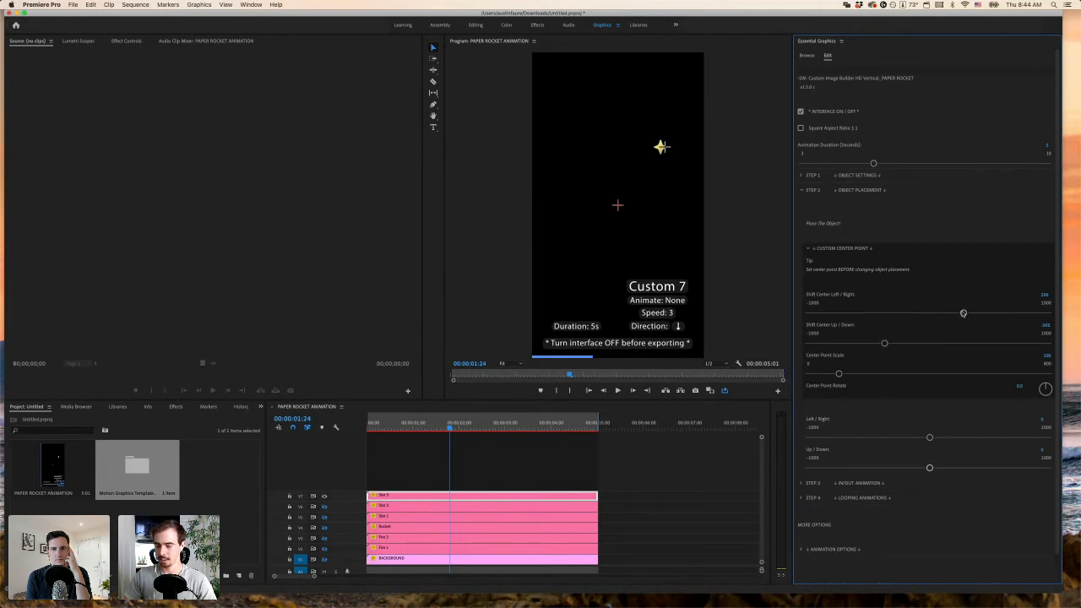
{"action": "left_click_drag", "start_coordinate": [962, 313], "coordinate": [957, 313]}
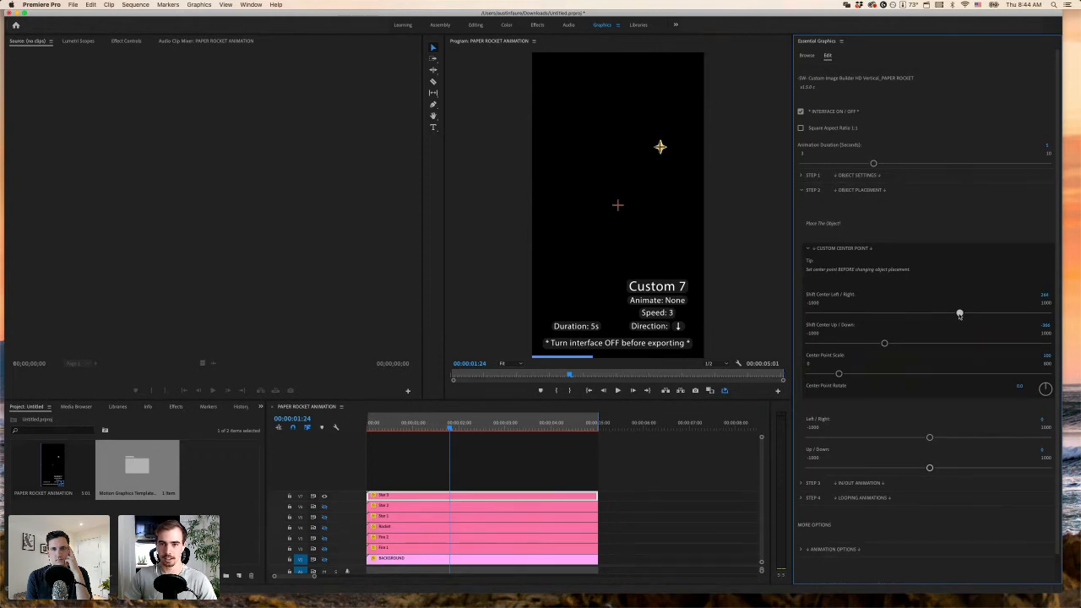
{"action": "left_click_drag", "start_coordinate": [960, 314], "coordinate": [960, 315]}
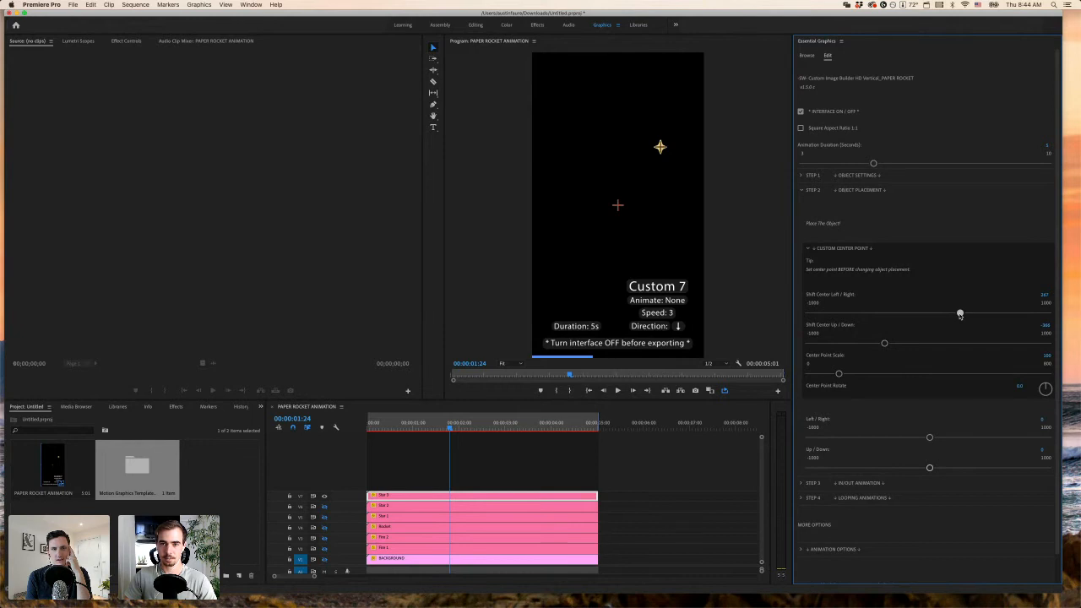
- Give Star 3 a random looping scale animation with Scale Speed 2 and Scale Amount 6, and preview it
{"action": "left_click", "coordinate": [808, 249]}
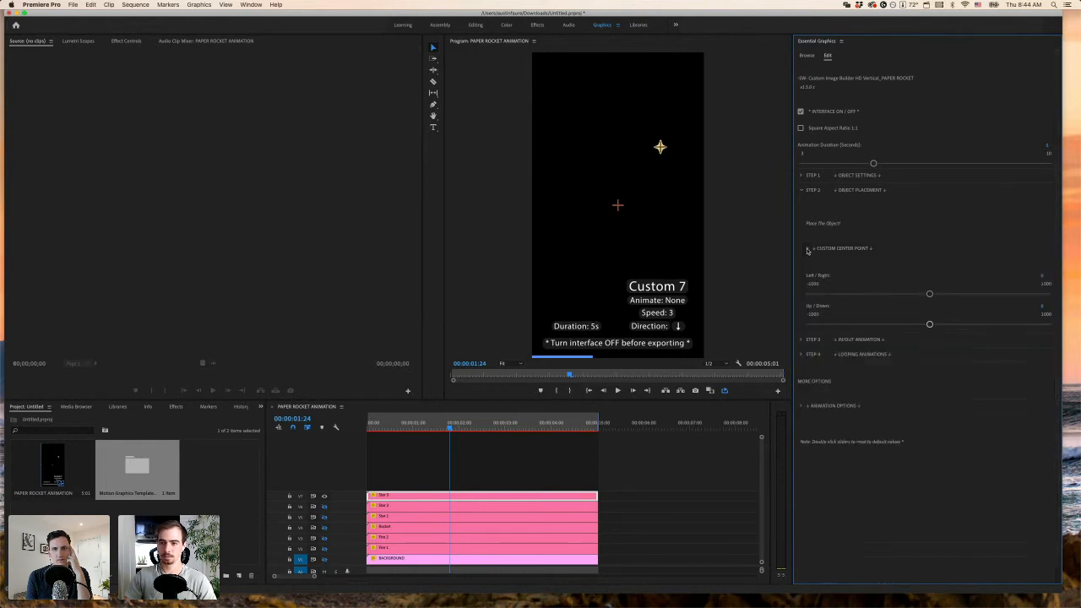
{"action": "left_click", "coordinate": [802, 190]}
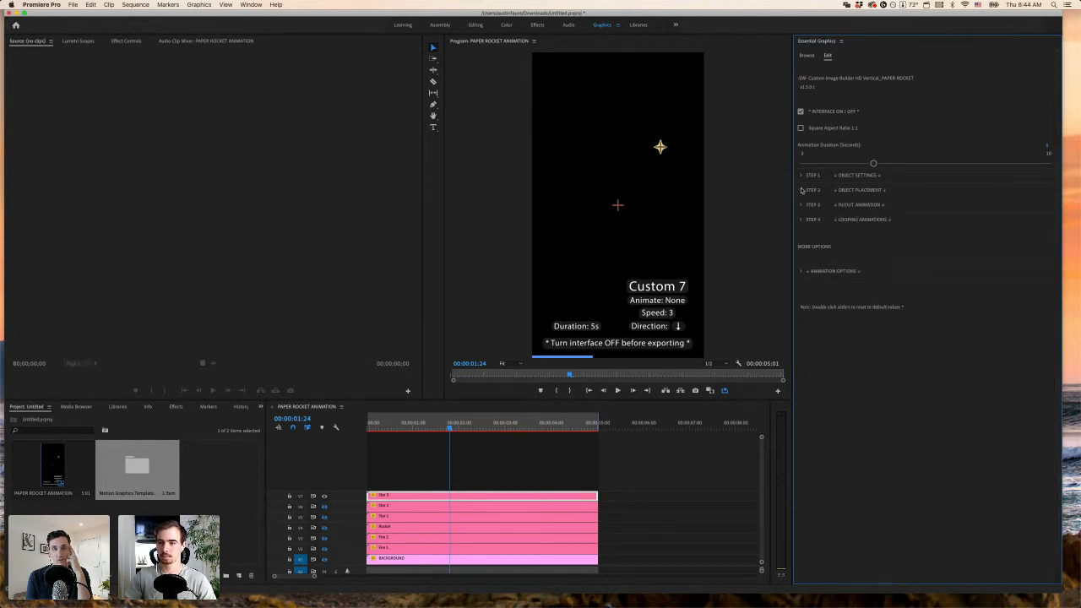
{"action": "left_click", "coordinate": [802, 220]}
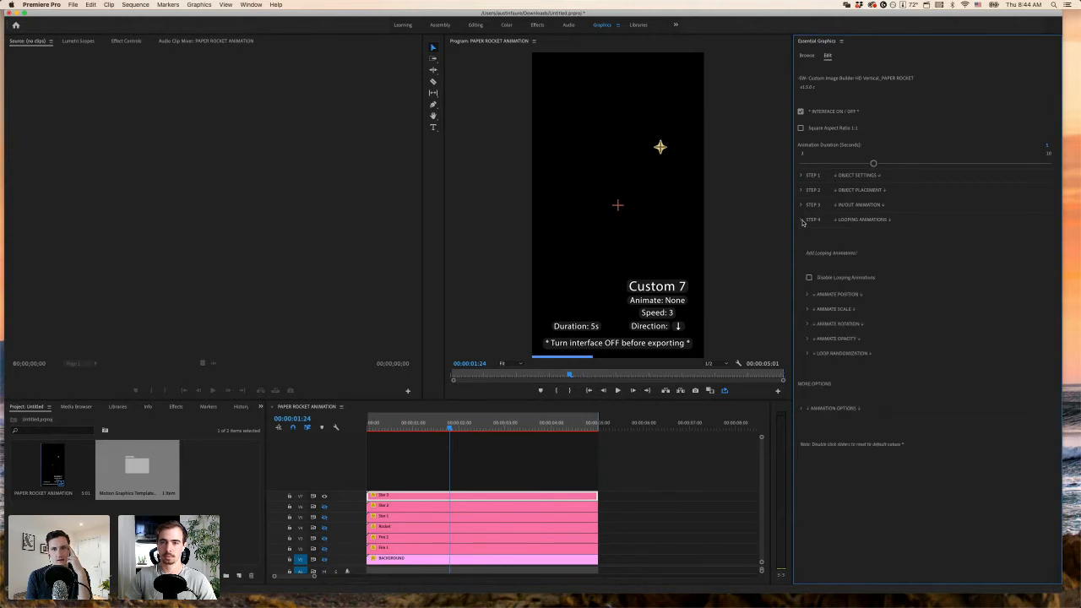
{"action": "left_click", "coordinate": [807, 309]}
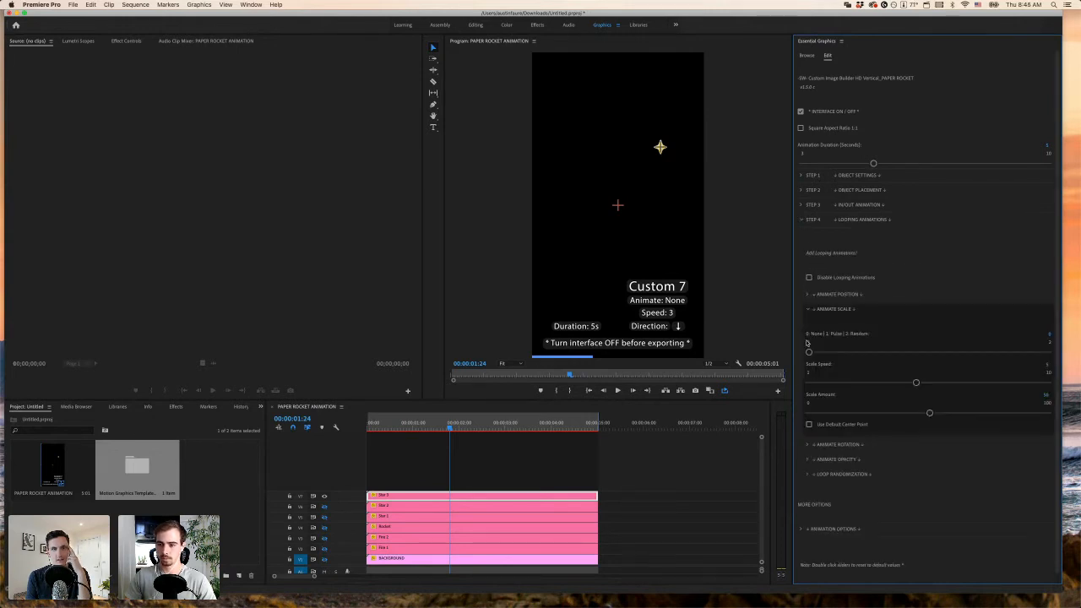
{"action": "left_click_drag", "start_coordinate": [808, 353], "coordinate": [1047, 352]}
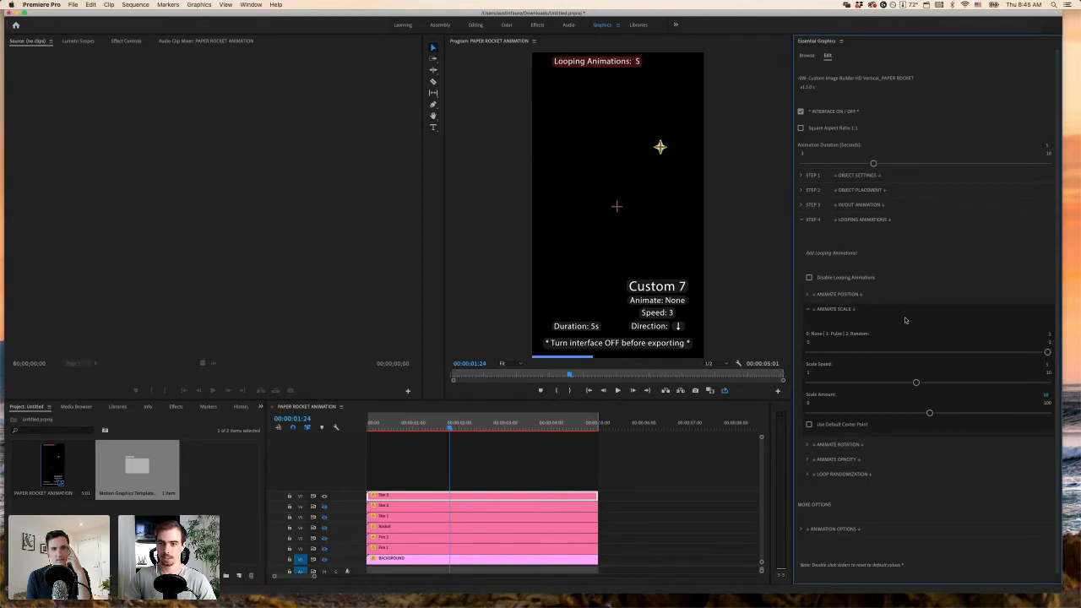
{"action": "left_click_drag", "start_coordinate": [915, 382], "coordinate": [835, 384]}
{"action": "left_click_drag", "start_coordinate": [929, 414], "coordinate": [822, 413]}
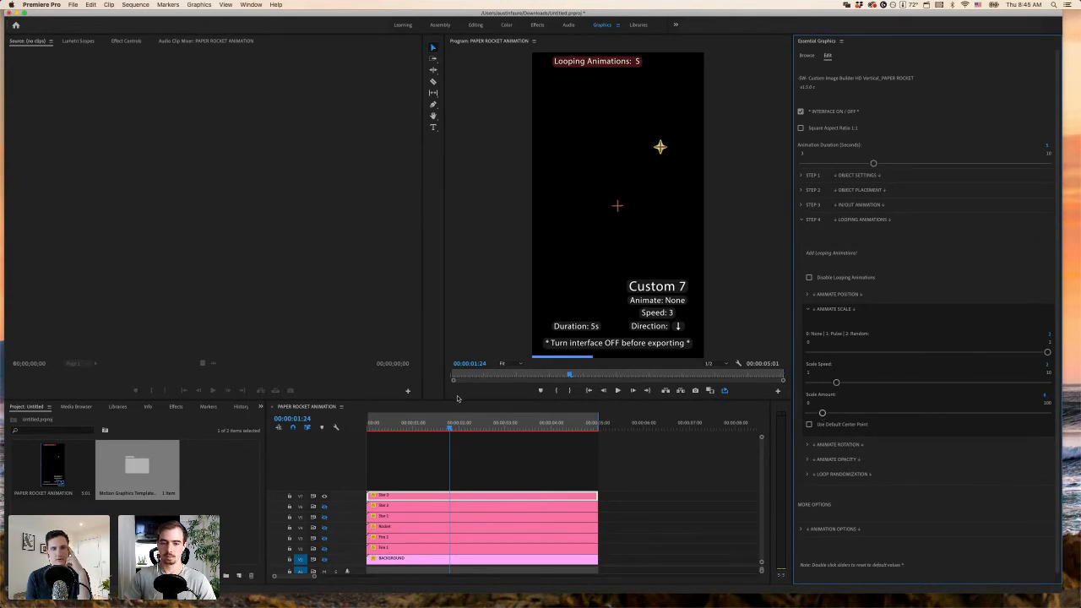
{"action": "left_click", "coordinate": [461, 439]}
{"action": "key", "text": "space"}
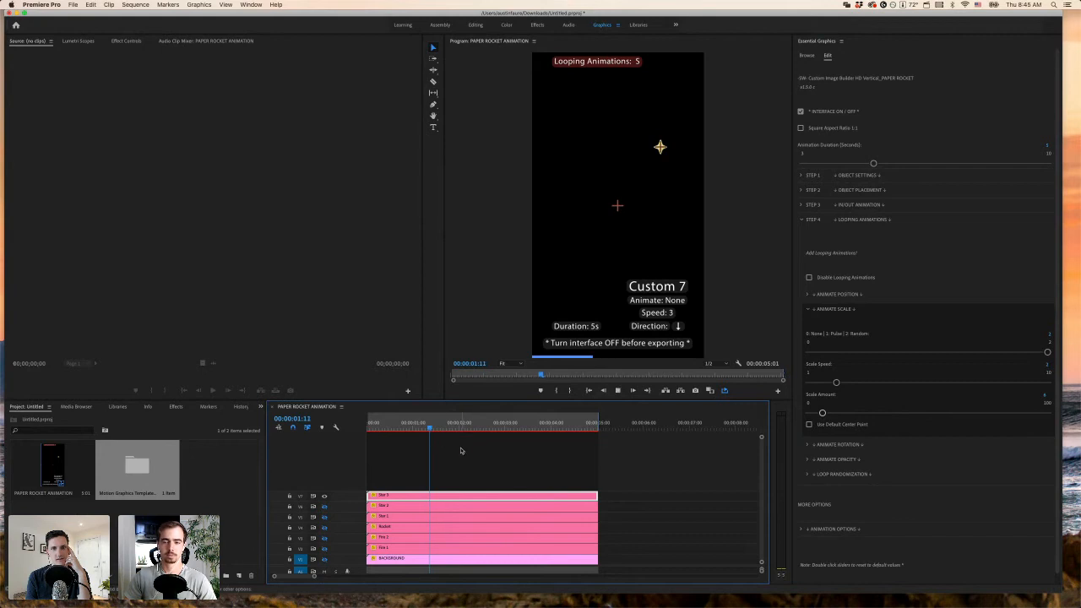
{"action": "key", "text": "space"}
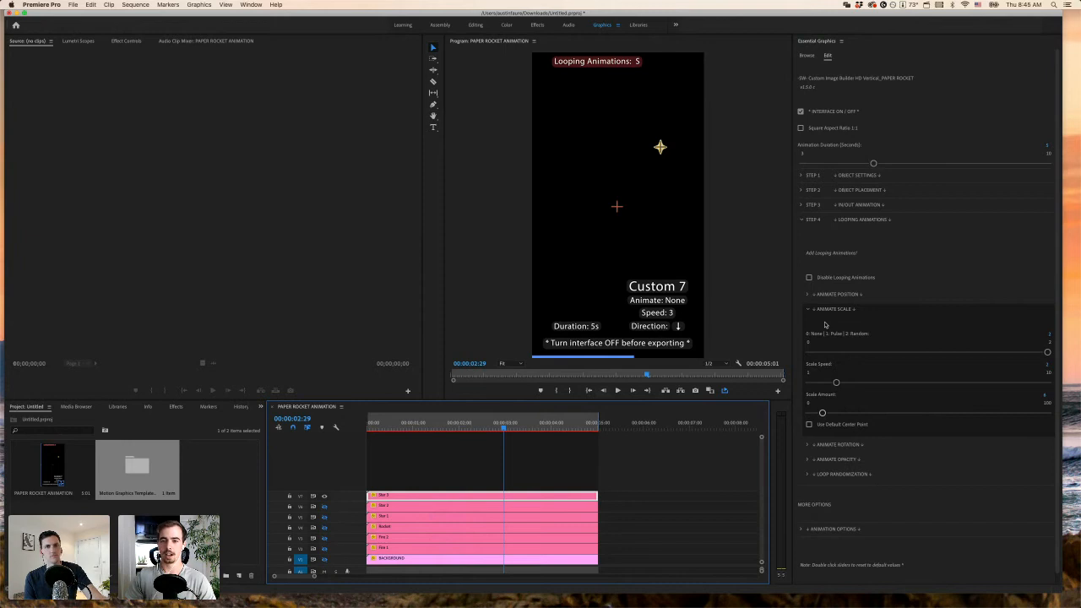
- Increase Star 3's looping Scale Amount to 35 and Scale Speed to 4, and play back the motion
{"action": "left_click_drag", "start_coordinate": [822, 412], "coordinate": [893, 413]}
{"action": "left_click_drag", "start_coordinate": [838, 383], "coordinate": [882, 384]}
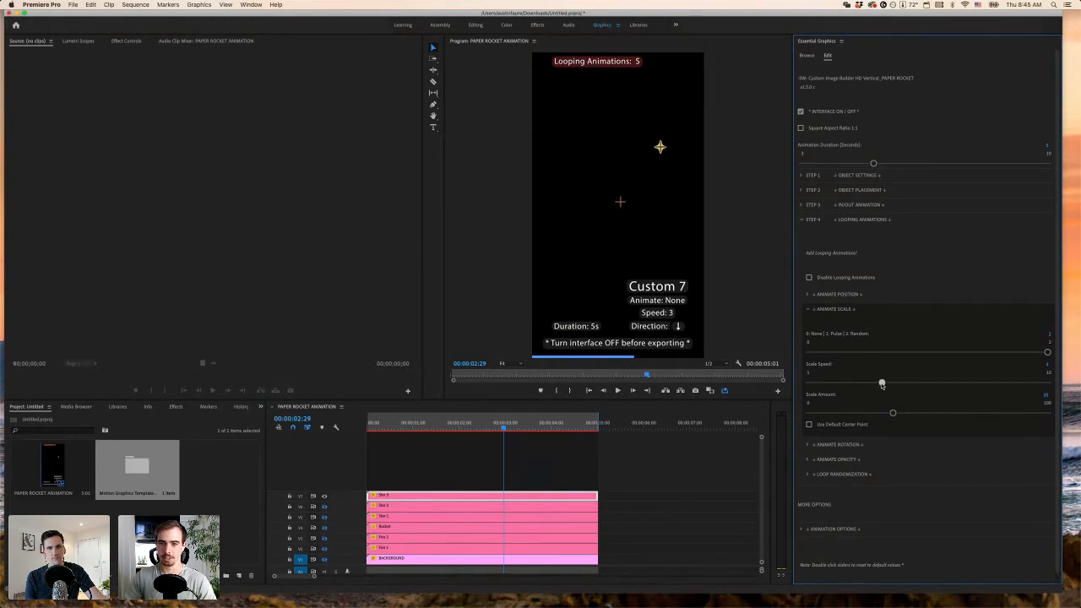
{"action": "left_click", "coordinate": [408, 430]}
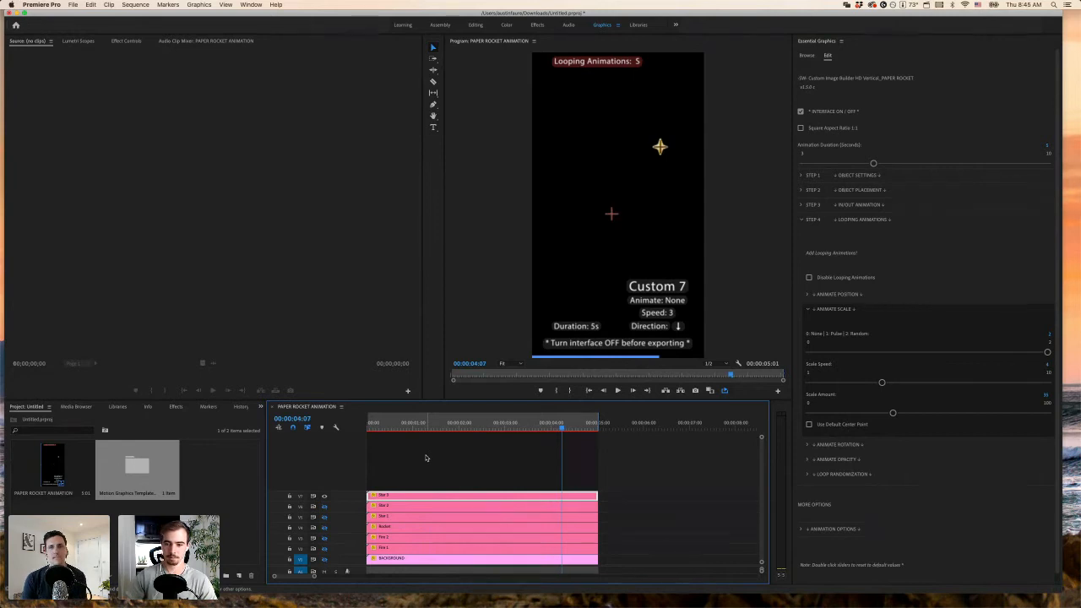
{"action": "left_click_drag", "start_coordinate": [493, 424], "coordinate": [523, 431]}
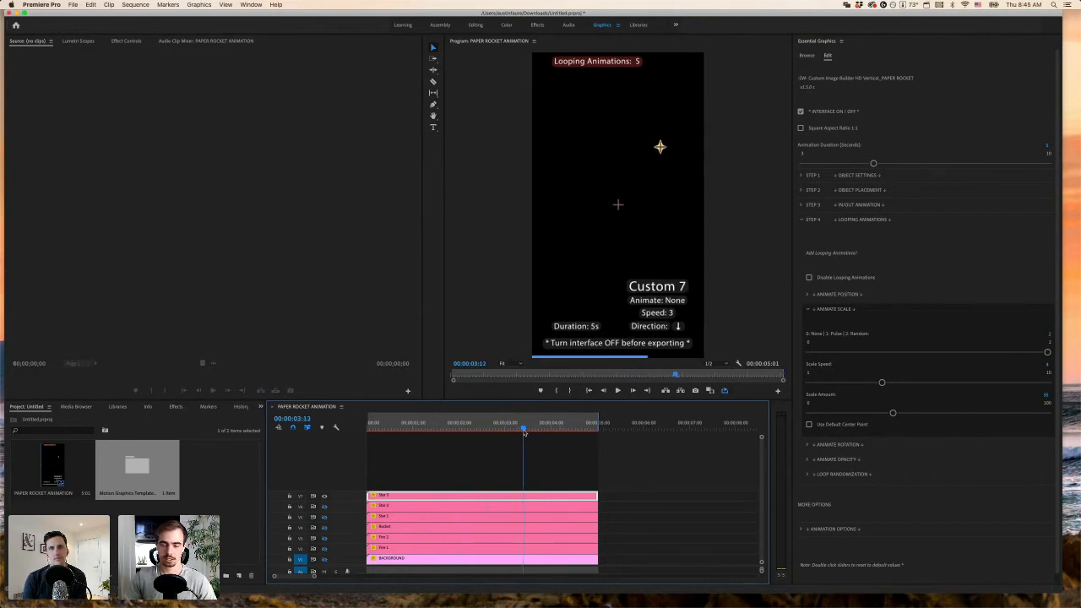
{"action": "key", "text": "space"}
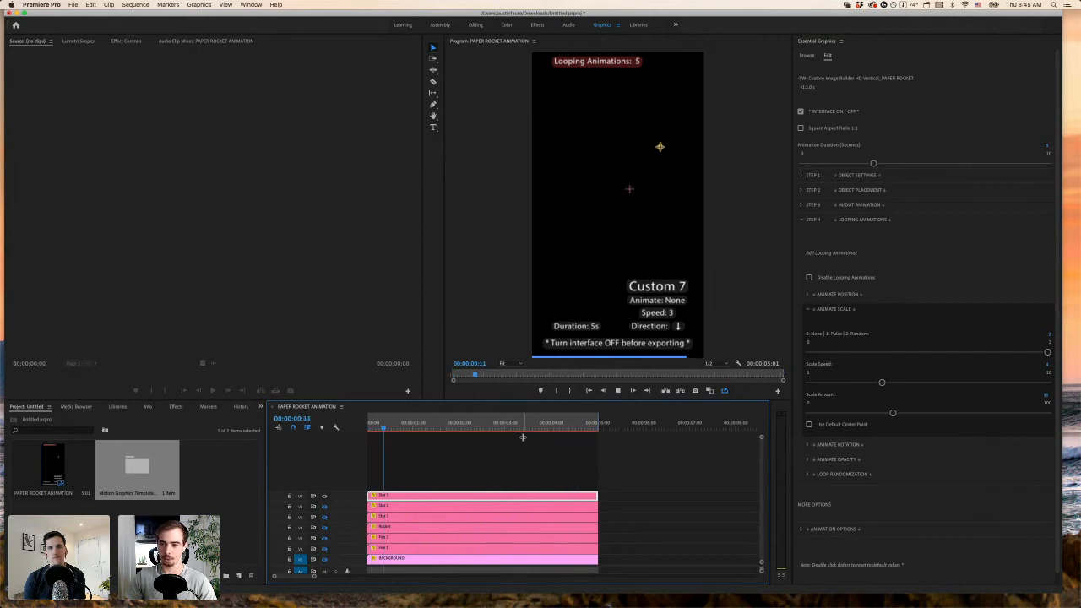
{"action": "key", "text": "space"}
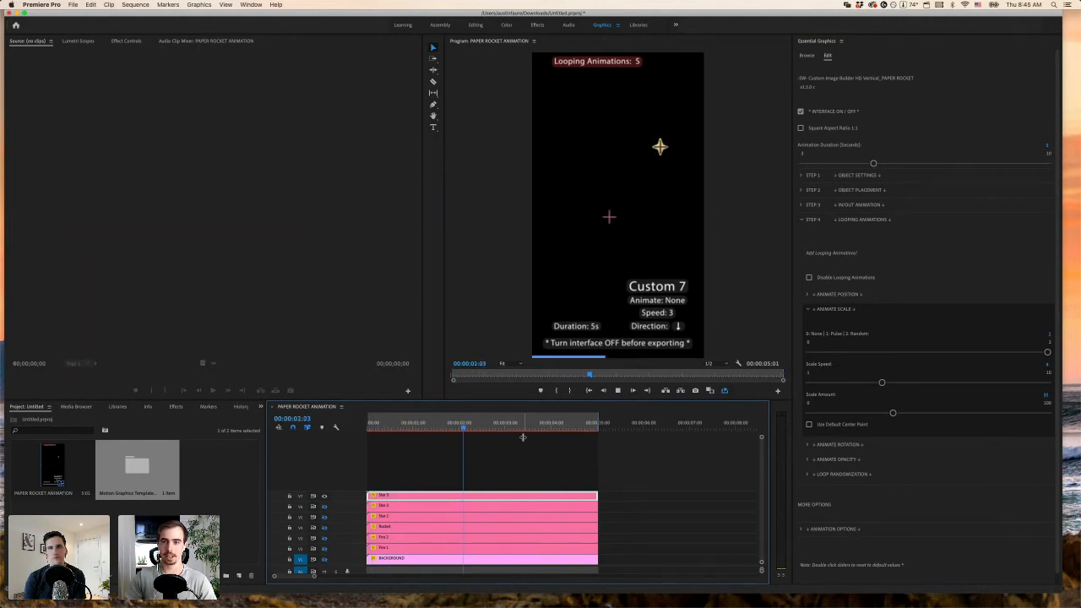
- Give Star 3 a random looping rotation with Rotate Speed 2 and a Rotate Amount of about 5, and preview it
{"action": "left_click", "coordinate": [807, 310]}
{"action": "left_click", "coordinate": [808, 310]}
{"action": "left_click", "coordinate": [807, 310]}
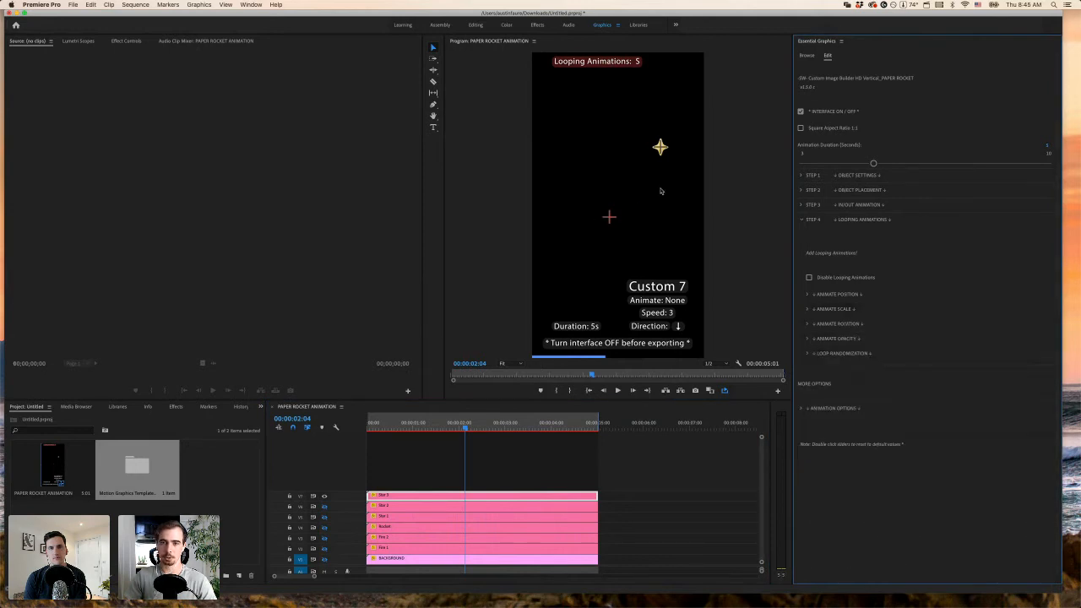
{"action": "left_click", "coordinate": [808, 324]}
{"action": "left_click_drag", "start_coordinate": [808, 368], "coordinate": [1047, 366]}
{"action": "left_click_drag", "start_coordinate": [915, 397], "coordinate": [831, 398]}
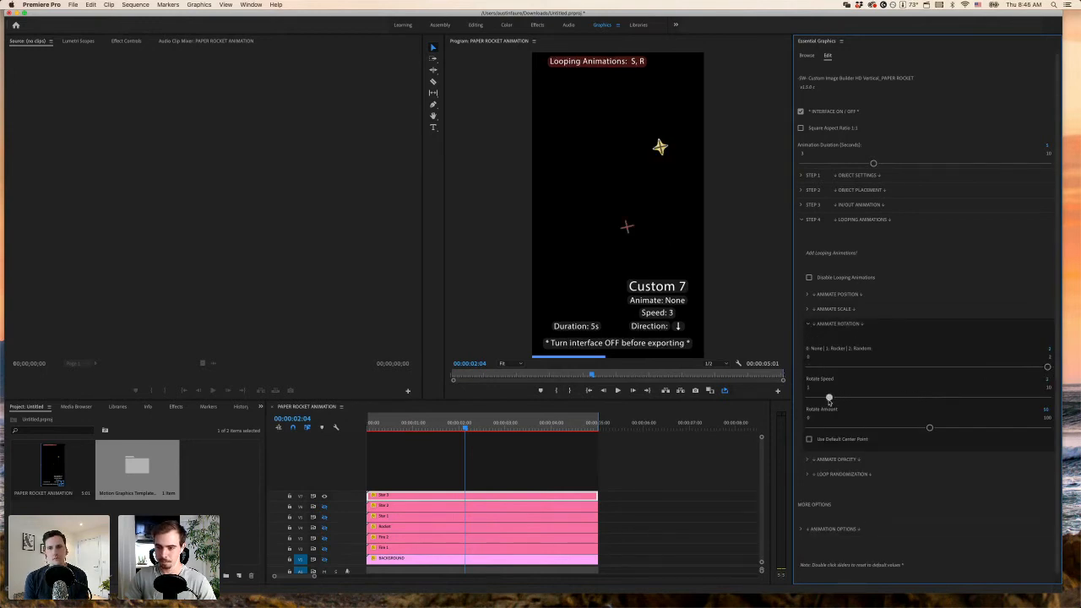
{"action": "left_click_drag", "start_coordinate": [929, 427], "coordinate": [820, 429]}
{"action": "left_click_drag", "start_coordinate": [421, 427], "coordinate": [405, 428]}
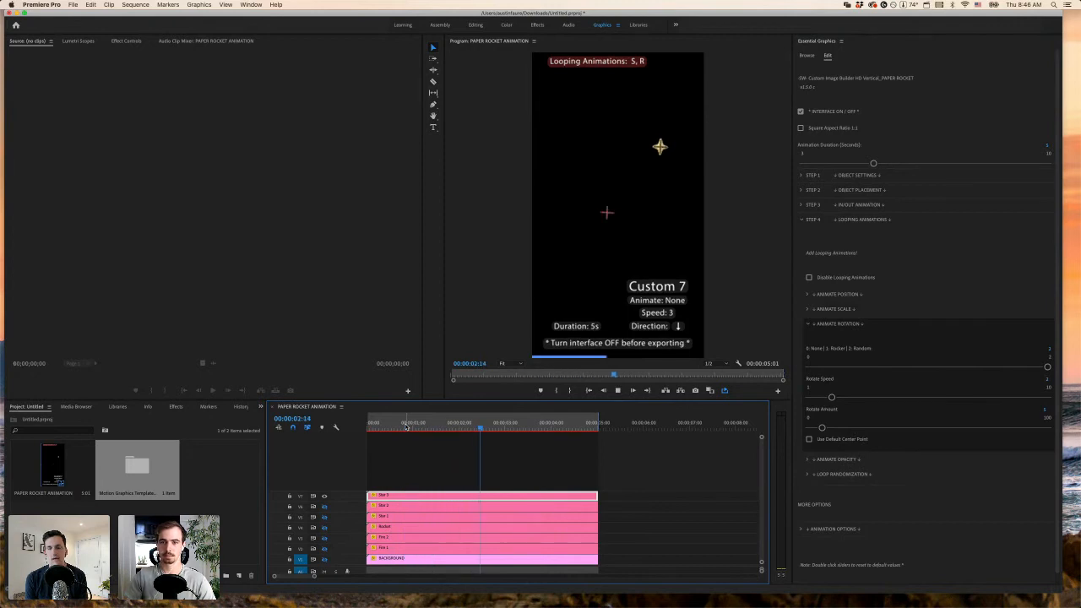
{"action": "key", "text": "space"}
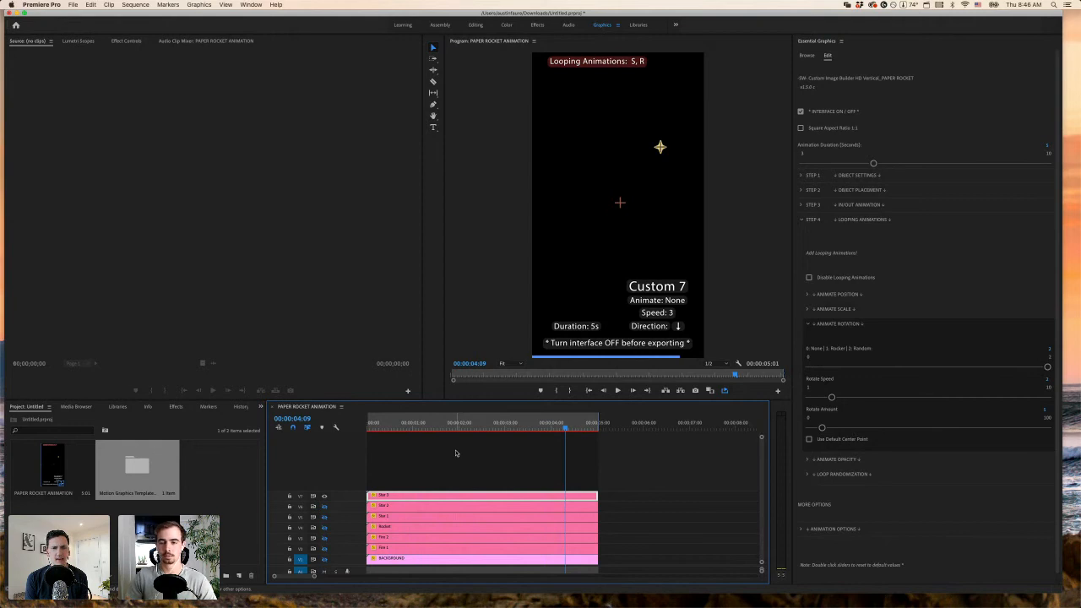
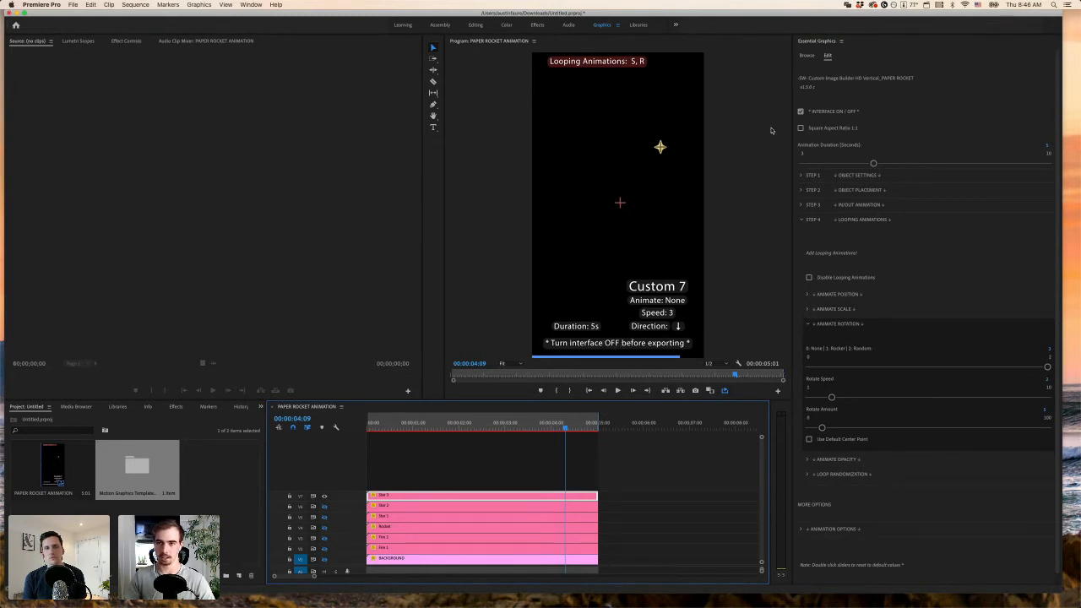
- Turn on the Square Aspect Ratio 1:1 option for Star 3
{"action": "left_click", "coordinate": [801, 128]}
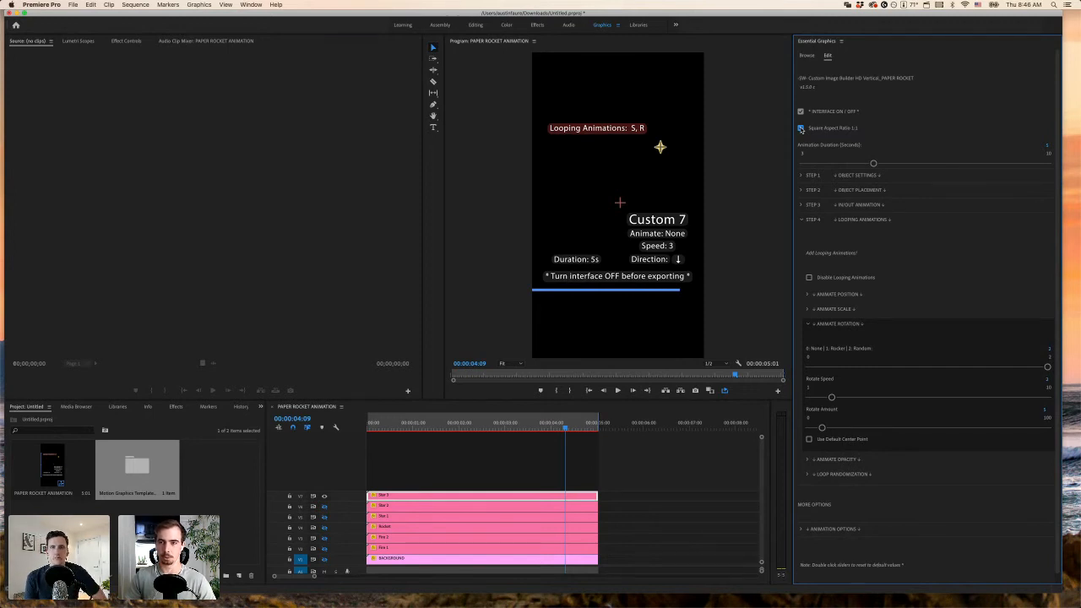
- Turn off the Square Aspect Ratio 1:1 option for Star 3
{"action": "left_click", "coordinate": [801, 128]}
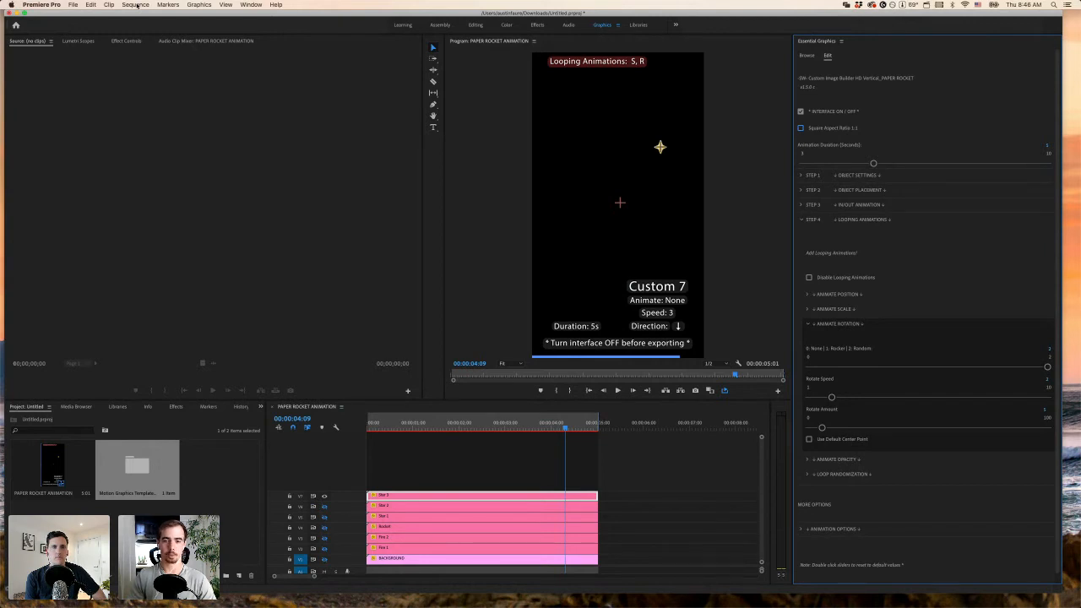
- Review the PAPER ROCKET ANIMATION sequence settings, examining the frame size and the available timebase options
{"action": "left_click", "coordinate": [137, 6]}
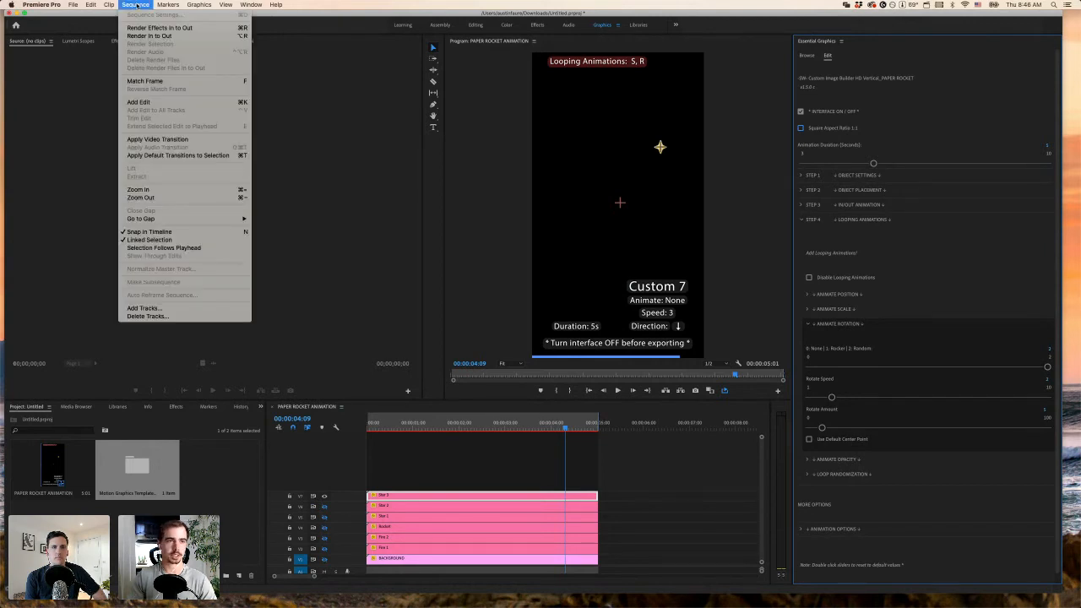
{"action": "left_click", "coordinate": [81, 97]}
{"action": "left_click", "coordinate": [135, 6]}
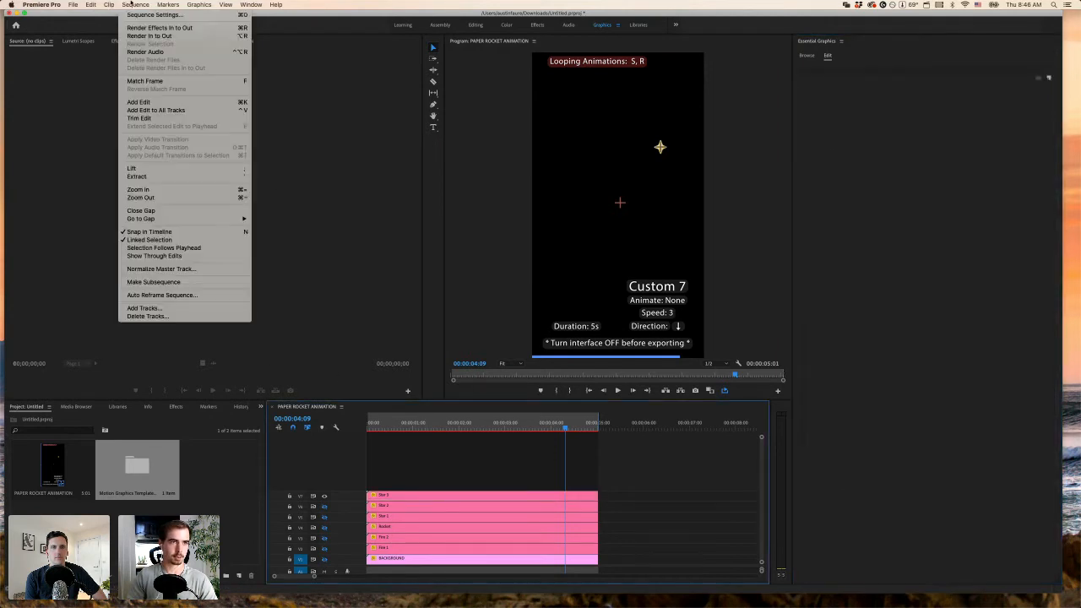
{"action": "left_click", "coordinate": [144, 14]}
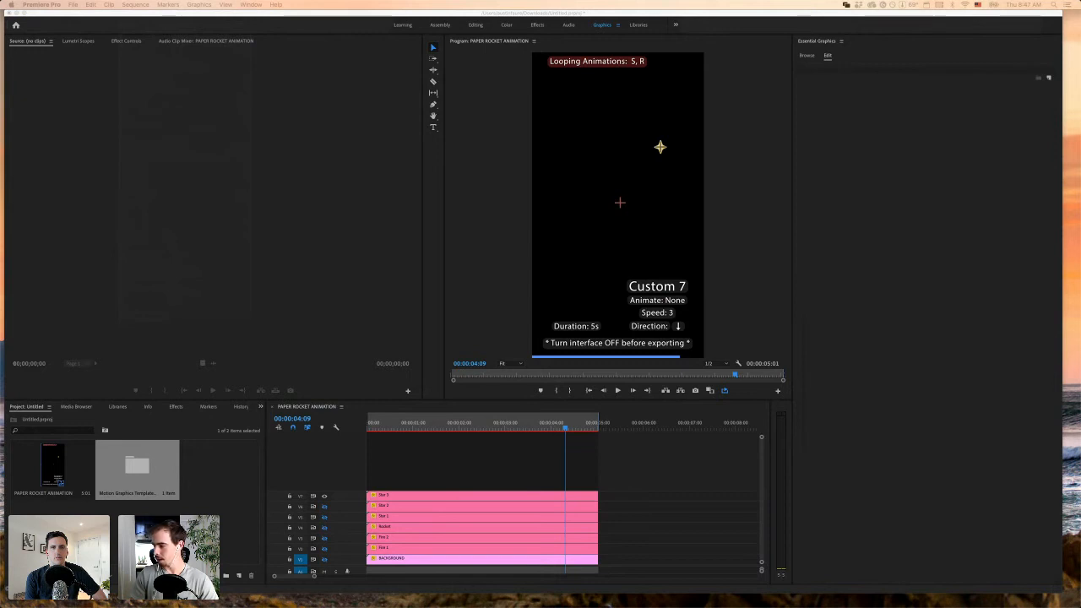
{"action": "double_click", "coordinate": [246, 165]}
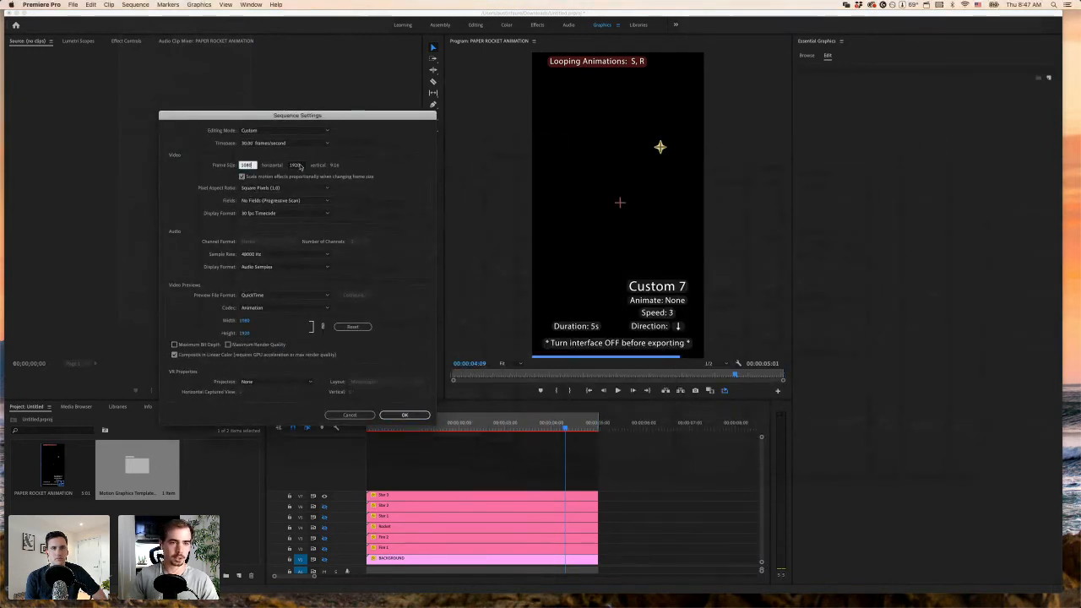
{"action": "left_click", "coordinate": [298, 159]}
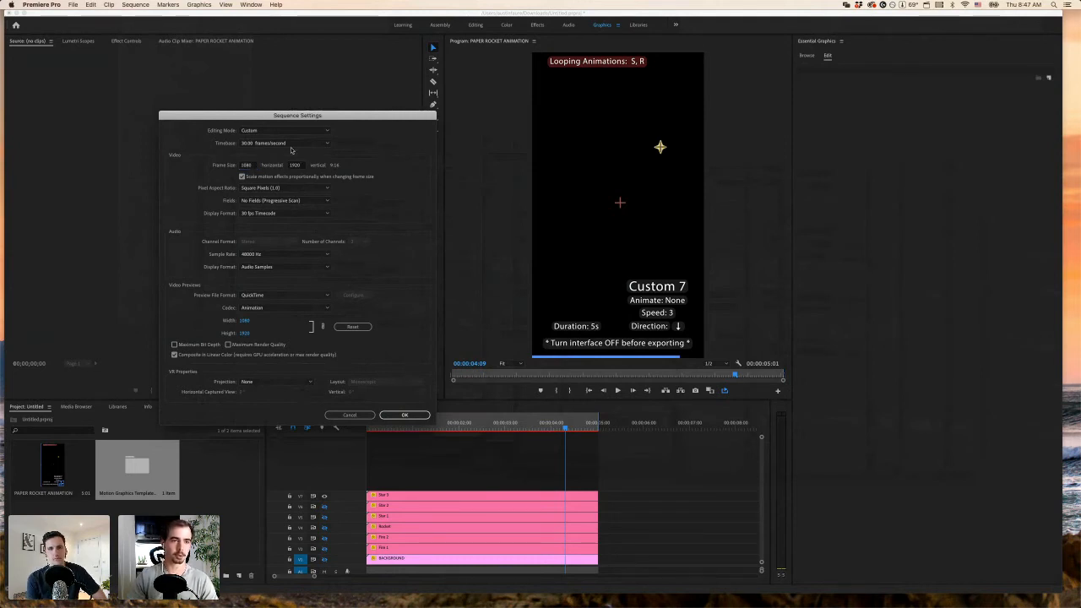
{"action": "left_click", "coordinate": [253, 165]}
{"action": "left_click", "coordinate": [226, 170]}
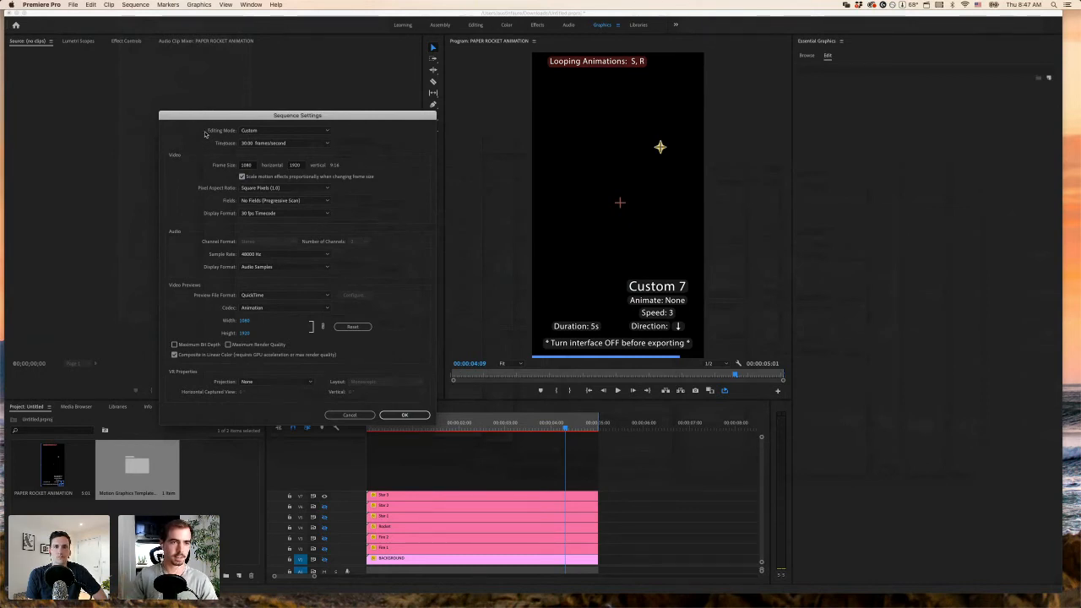
{"action": "left_click", "coordinate": [174, 119]}
{"action": "left_click_drag", "start_coordinate": [174, 118], "coordinate": [165, 119]}
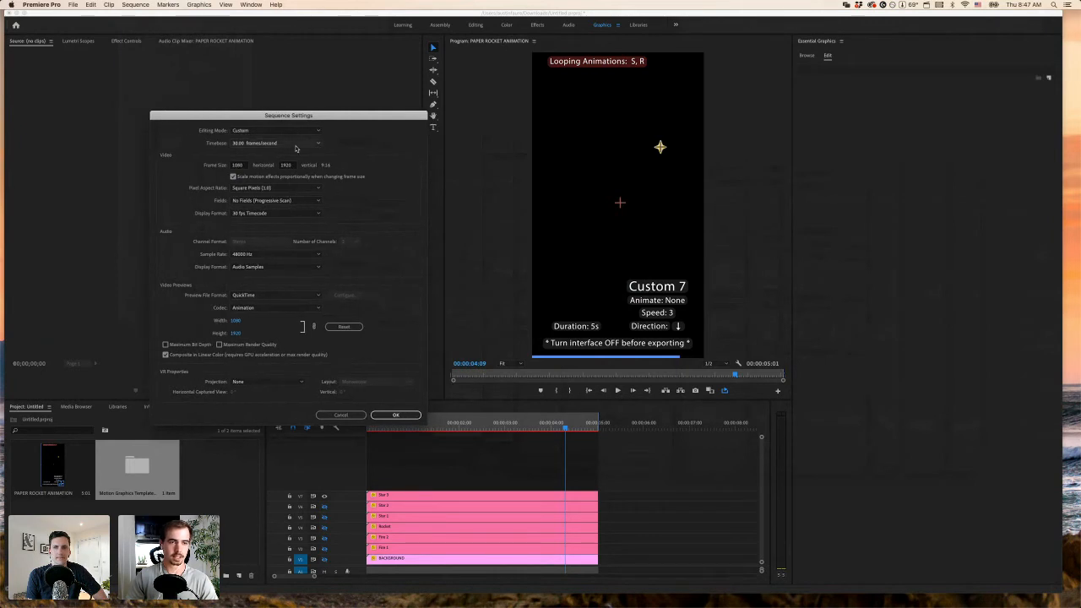
{"action": "left_click", "coordinate": [299, 143]}
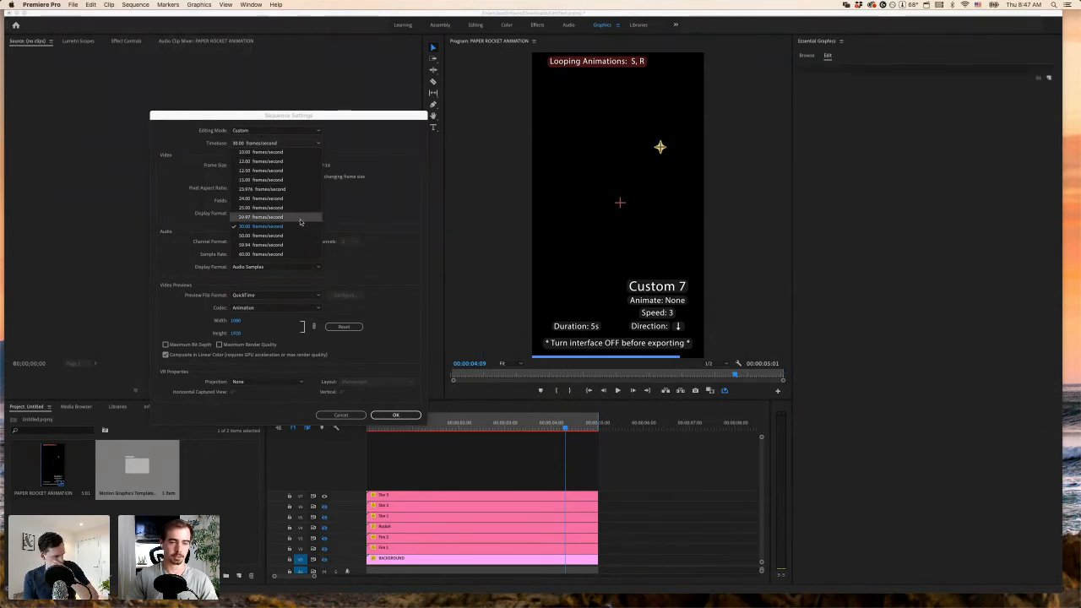
{"action": "left_click", "coordinate": [347, 179]}
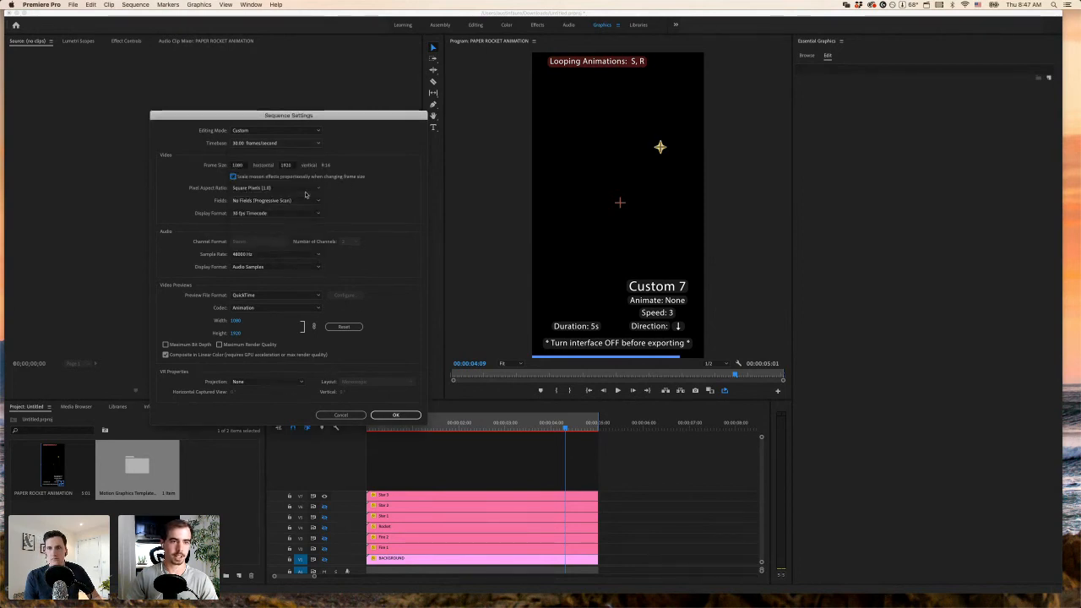
{"action": "left_click", "coordinate": [405, 415]}
- Play back part of the timeline to preview Star 3's looping scale and rotation in the vertical frame
{"action": "left_click_drag", "start_coordinate": [507, 420], "coordinate": [427, 428]}
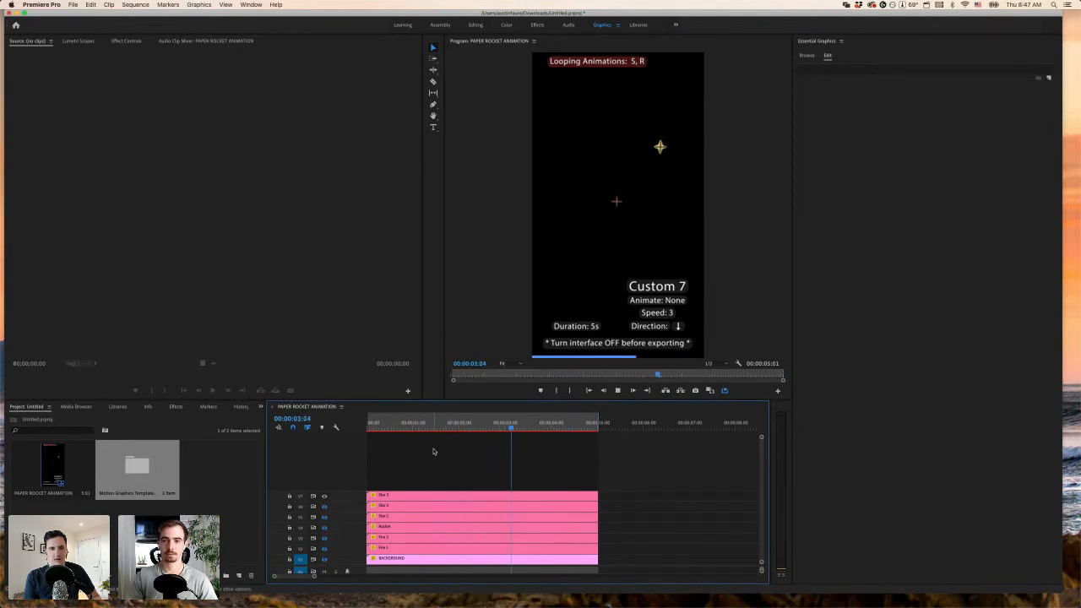
{"action": "key", "text": "space"}
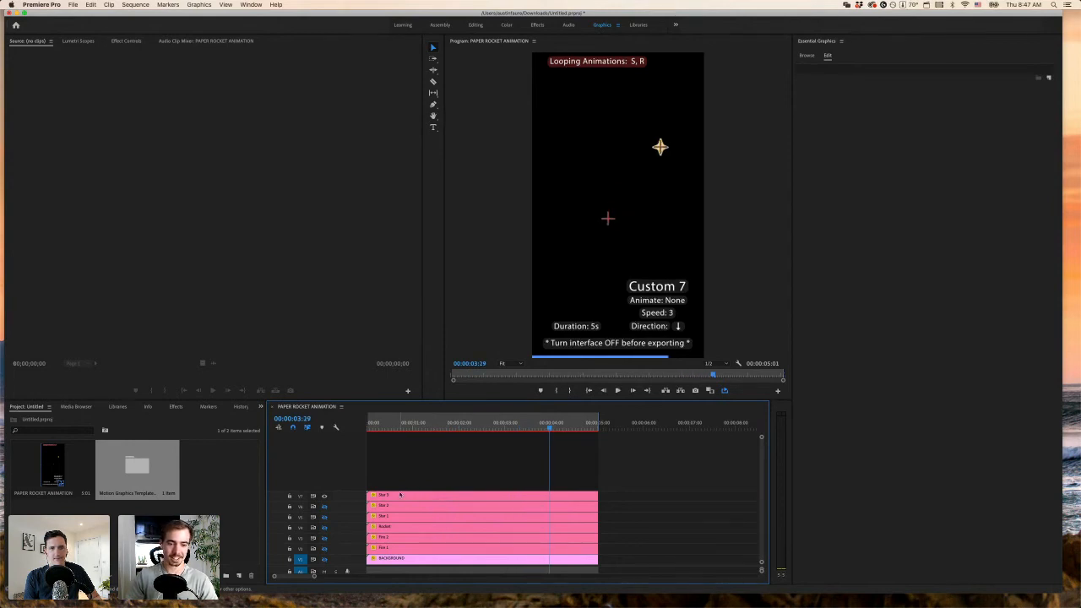
{"action": "left_click_drag", "start_coordinate": [515, 427], "coordinate": [453, 429]}
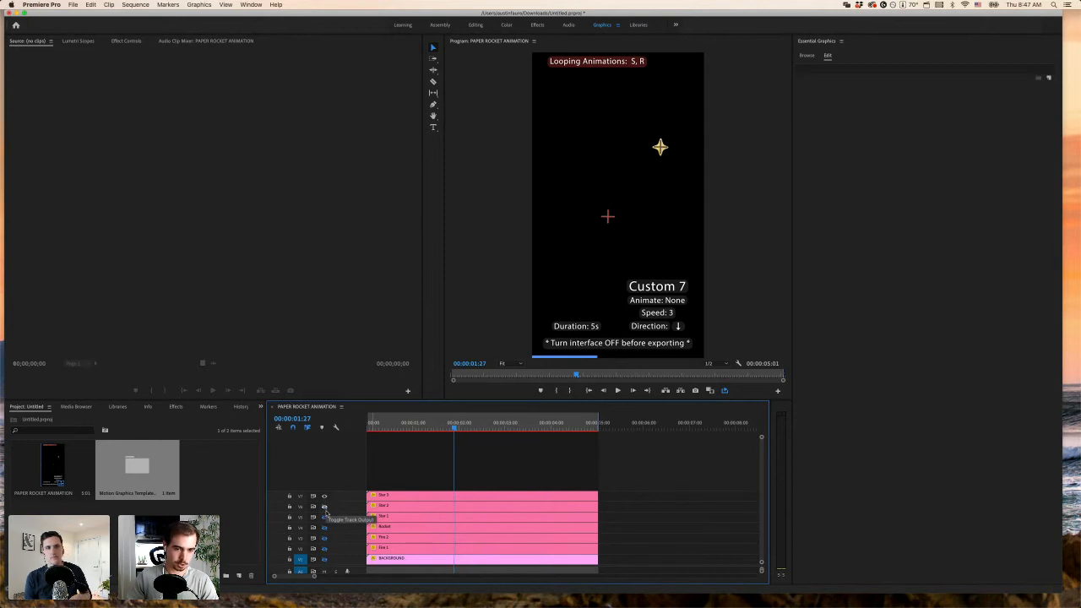
- Turn the hidden star, rocket, fire and background tracks back on and return the playhead to the sequence start
{"action": "left_click", "coordinate": [324, 517]}
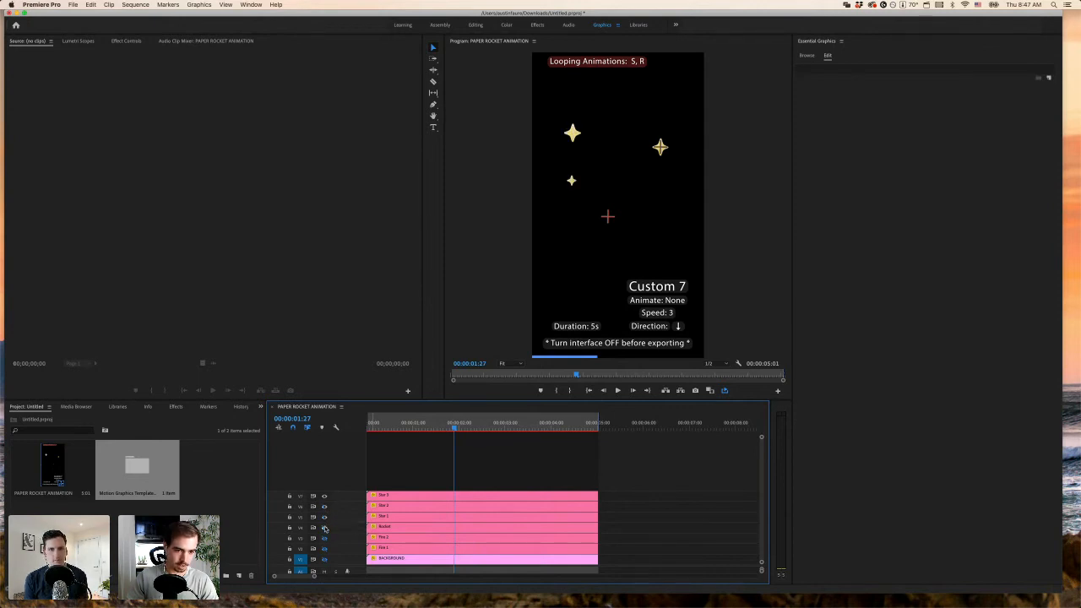
{"action": "left_click", "coordinate": [324, 527]}
{"action": "left_click", "coordinate": [324, 538]}
{"action": "left_click", "coordinate": [324, 549]}
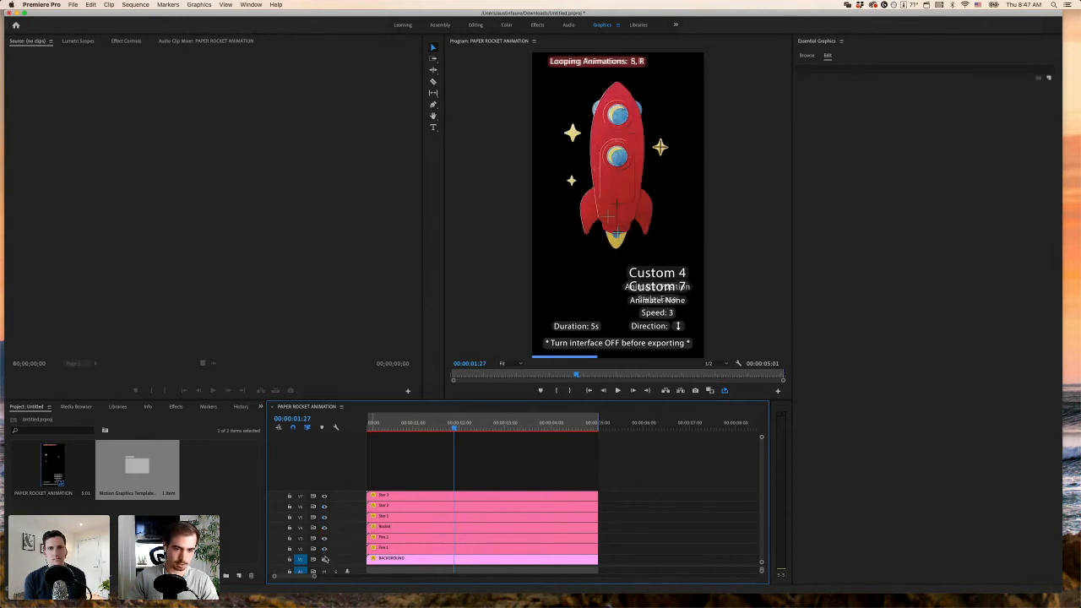
{"action": "left_click_drag", "start_coordinate": [422, 422], "coordinate": [320, 428]}
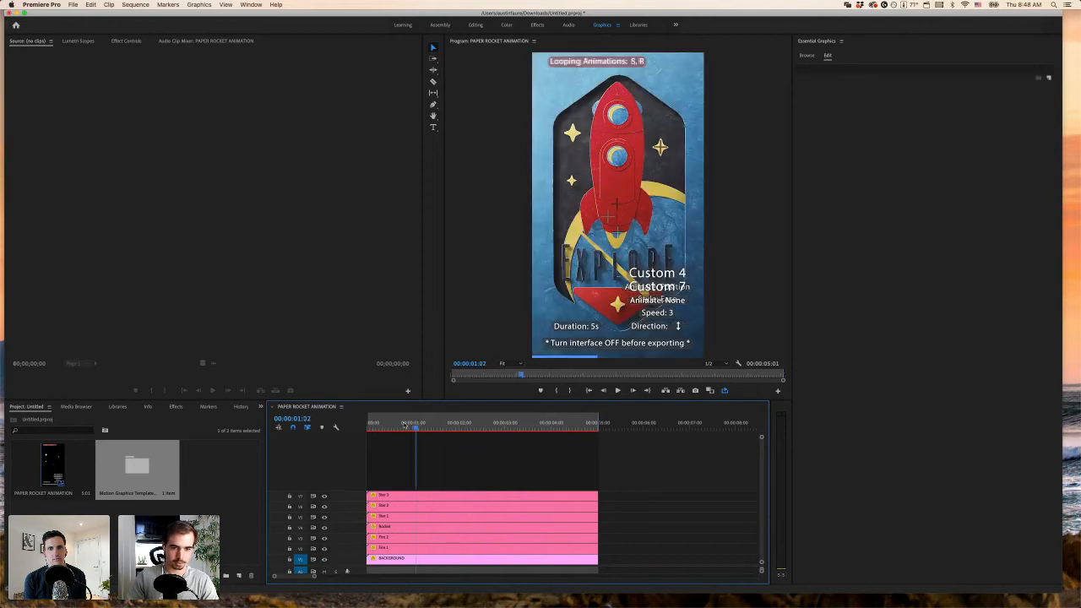
- Switch off the interface overlay on Star 3 and Rocket, and check that setting on the remaining layers
{"action": "left_click", "coordinate": [391, 496]}
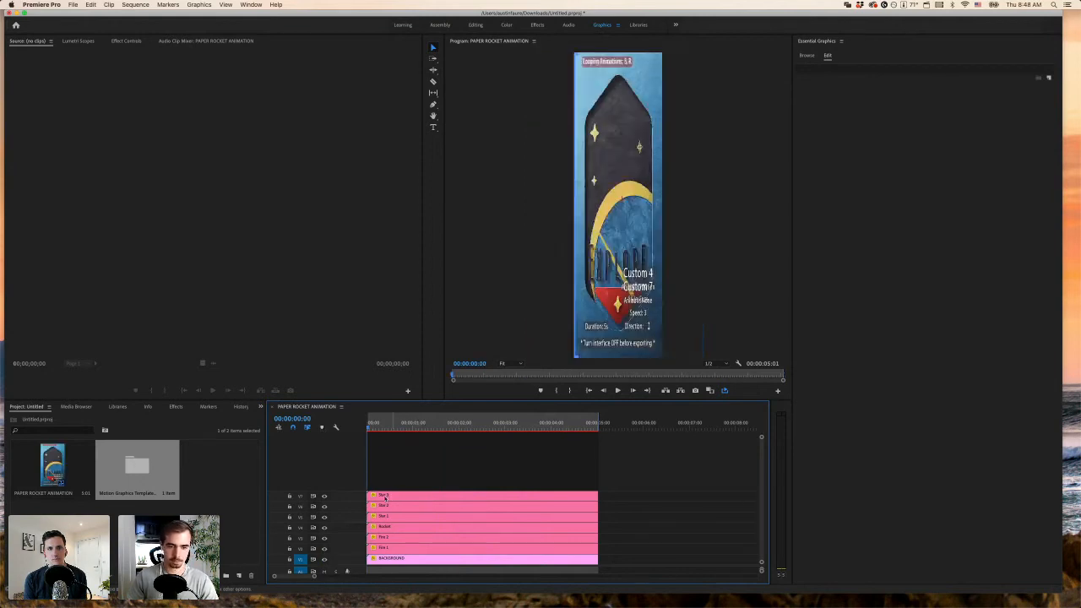
{"action": "left_click", "coordinate": [801, 112]}
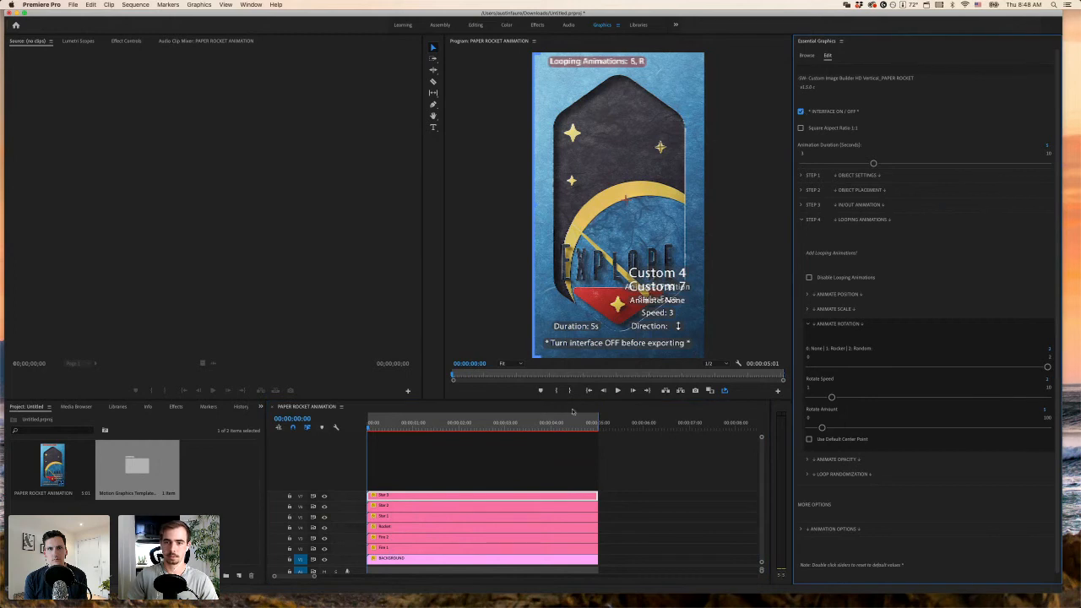
{"action": "left_click", "coordinate": [501, 506]}
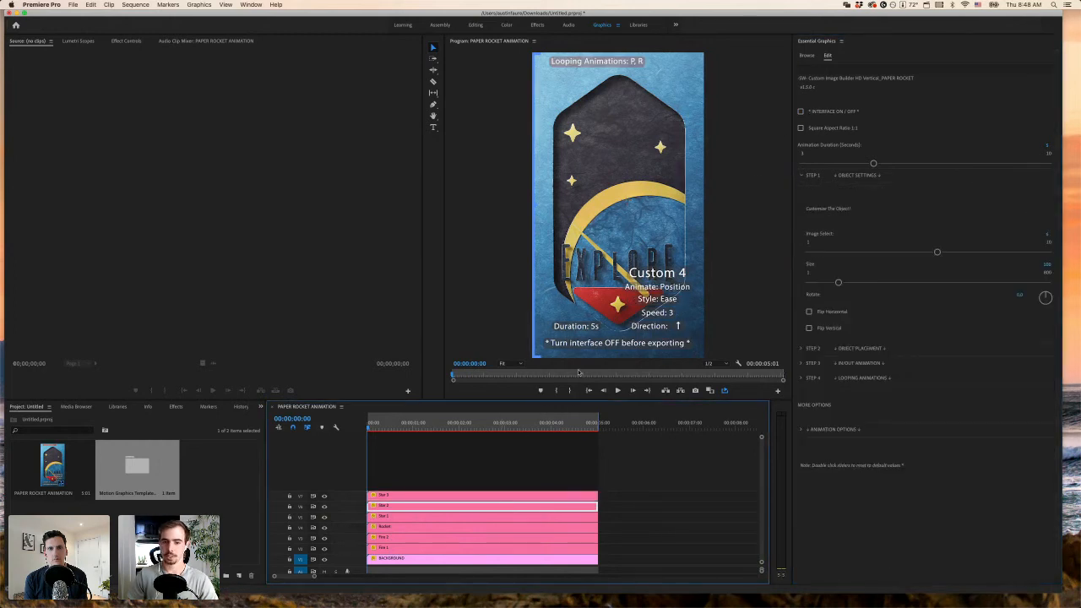
{"action": "left_click", "coordinate": [471, 517]}
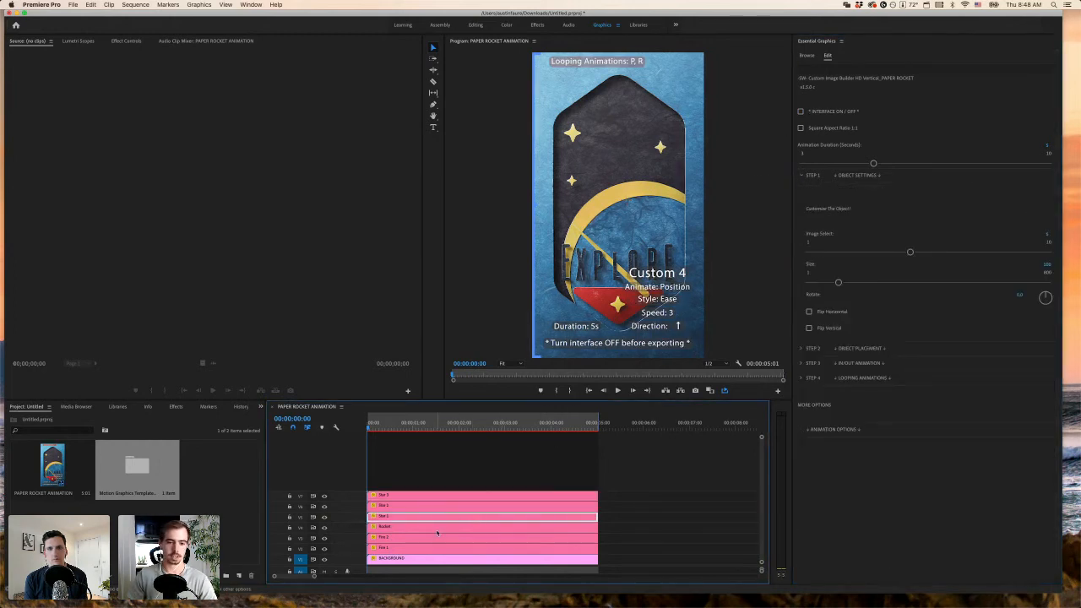
{"action": "left_click", "coordinate": [438, 531]}
{"action": "left_click", "coordinate": [801, 112]}
{"action": "left_click", "coordinate": [800, 111]}
{"action": "left_click", "coordinate": [439, 537]}
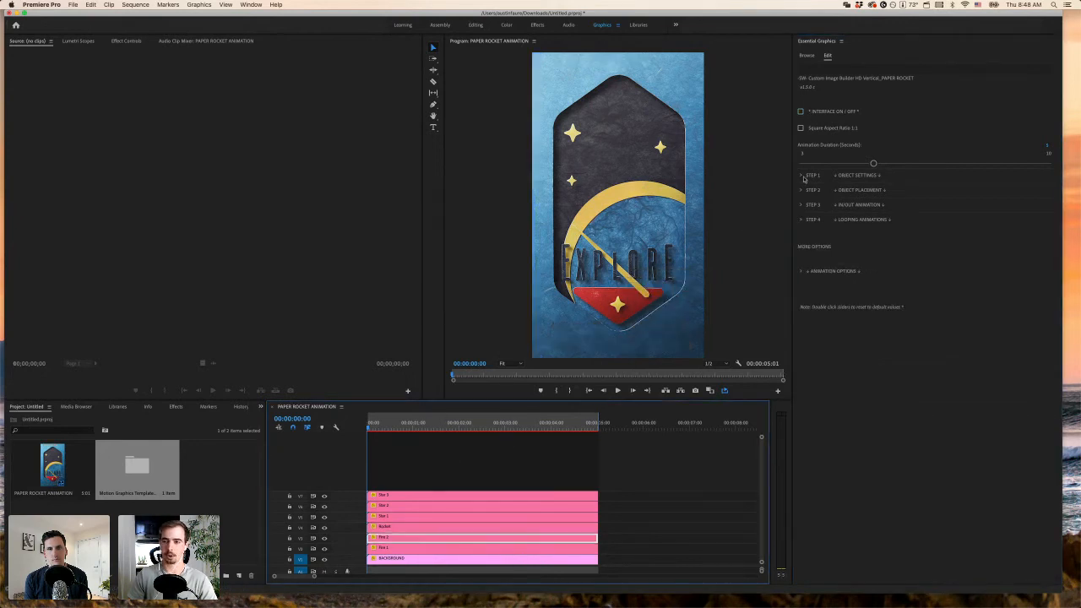
{"action": "left_click", "coordinate": [519, 548]}
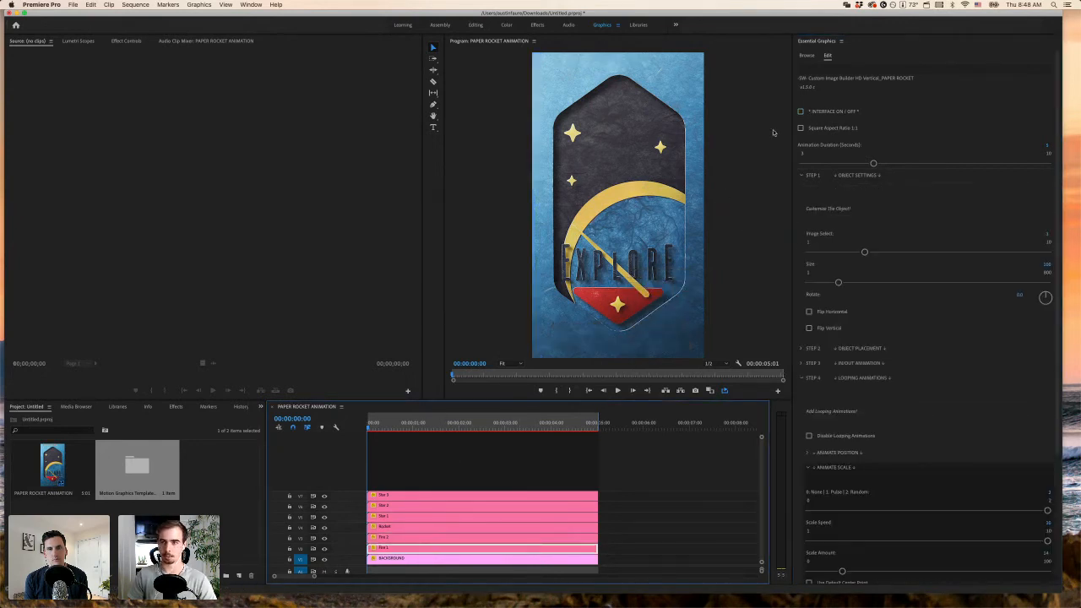
{"action": "left_click", "coordinate": [495, 557]}
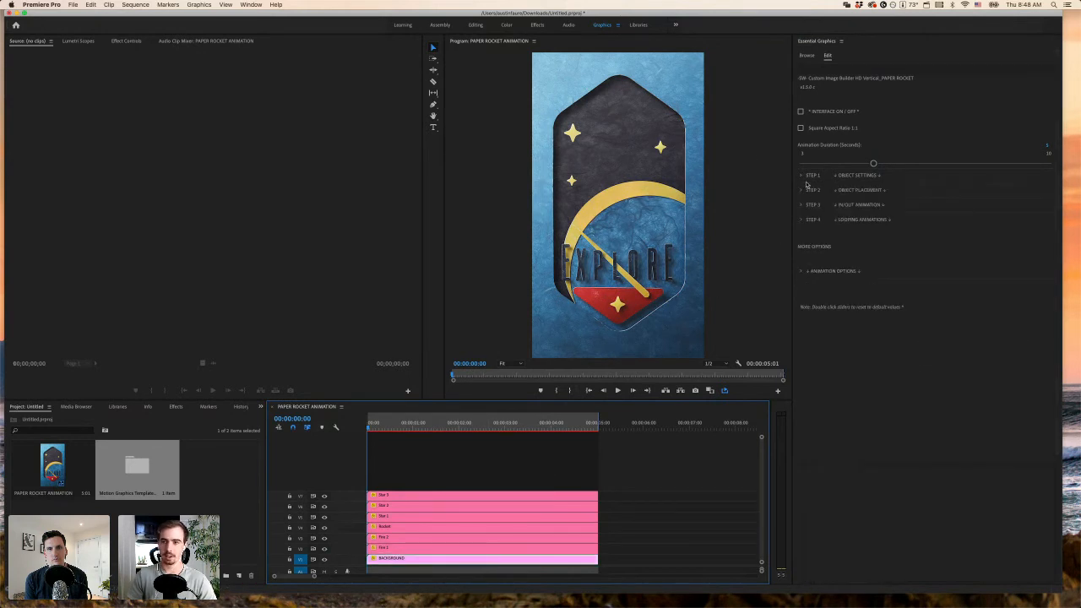
- Play the complete rocket animation from the beginning to preview all layers together
{"action": "left_click", "coordinate": [440, 422]}
{"action": "left_click_drag", "start_coordinate": [437, 421], "coordinate": [340, 424]}
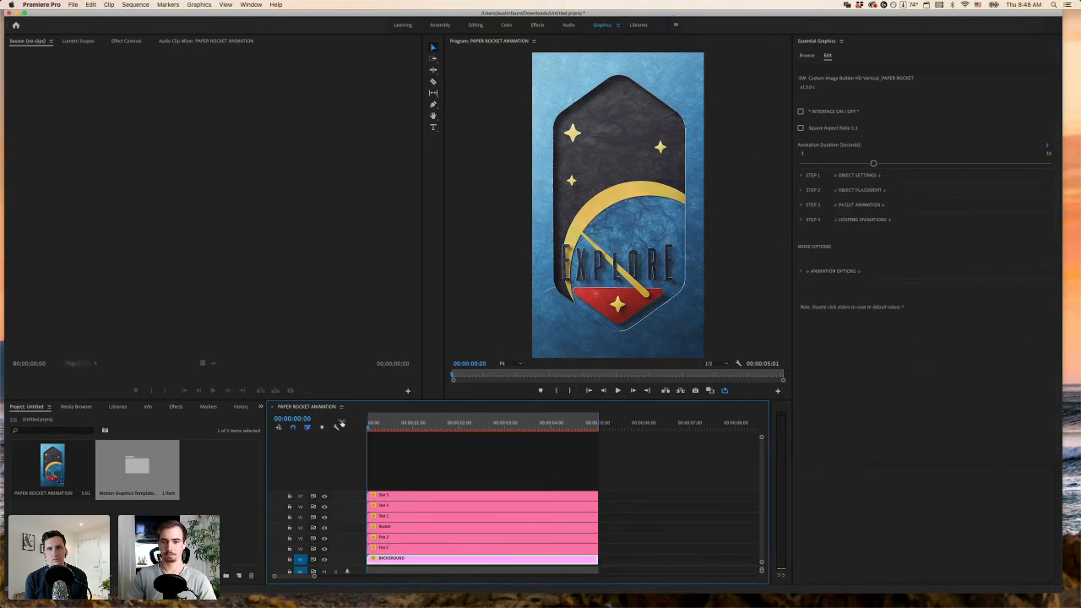
{"action": "key", "text": "space"}
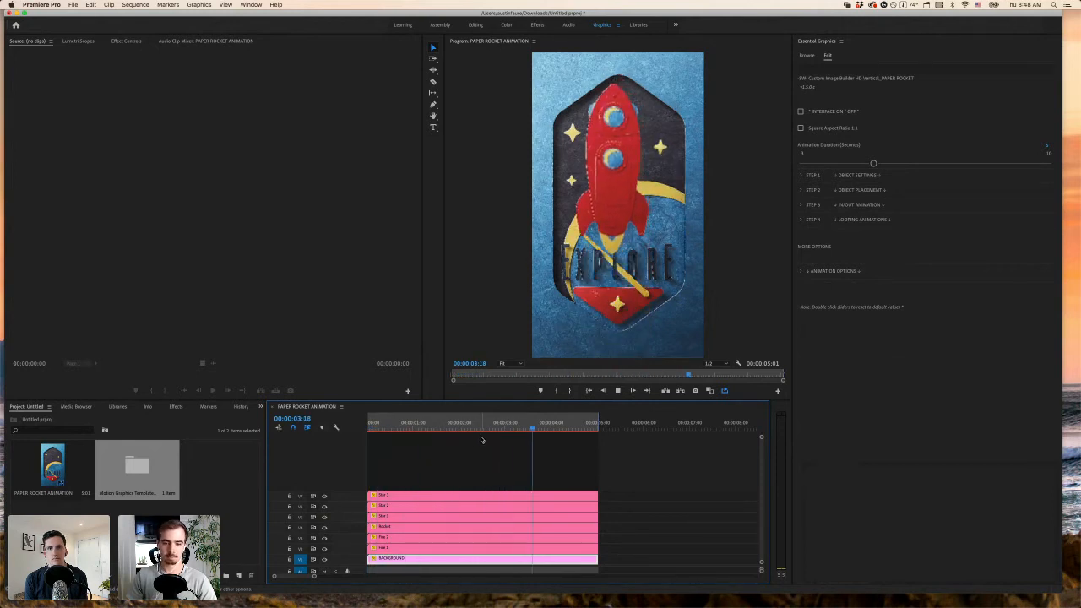
{"action": "key", "text": "space"}
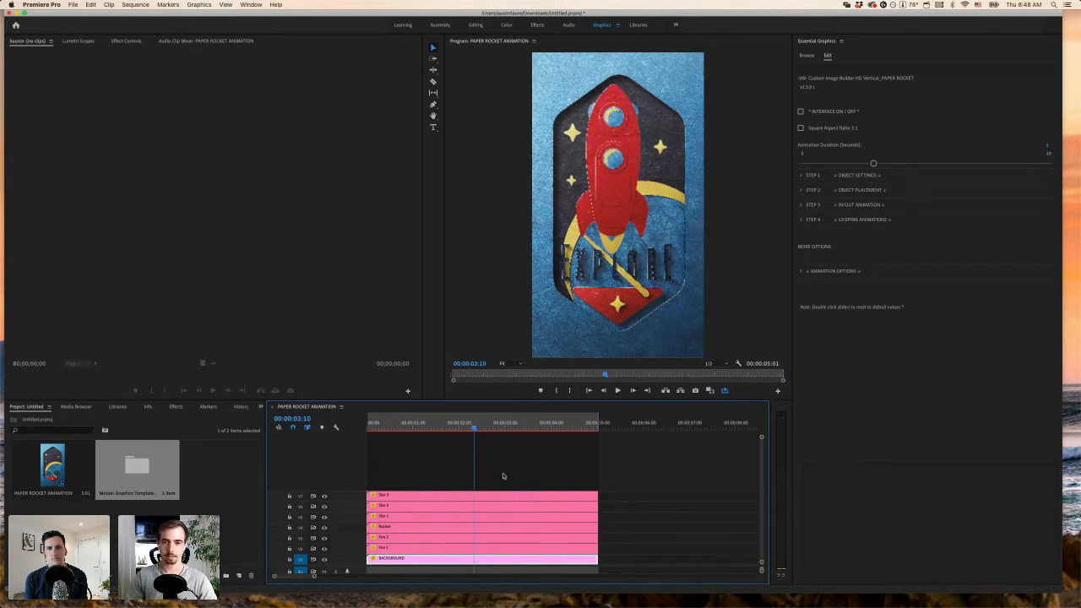
- Set the program monitor's playback resolution to Full and slightly enlarge the preview area
{"action": "left_click", "coordinate": [418, 527]}
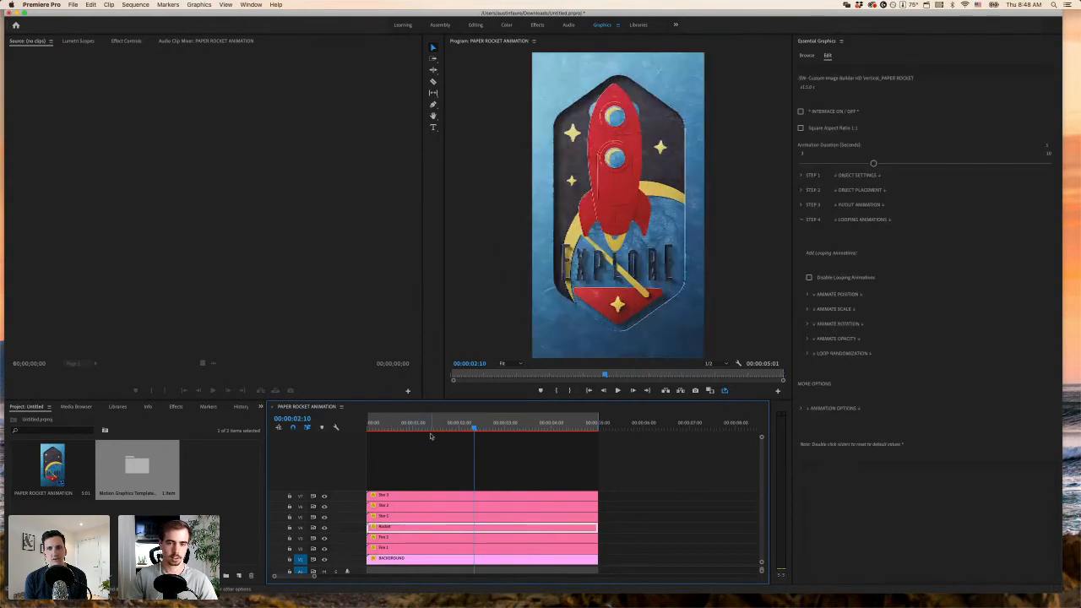
{"action": "left_click", "coordinate": [709, 363]}
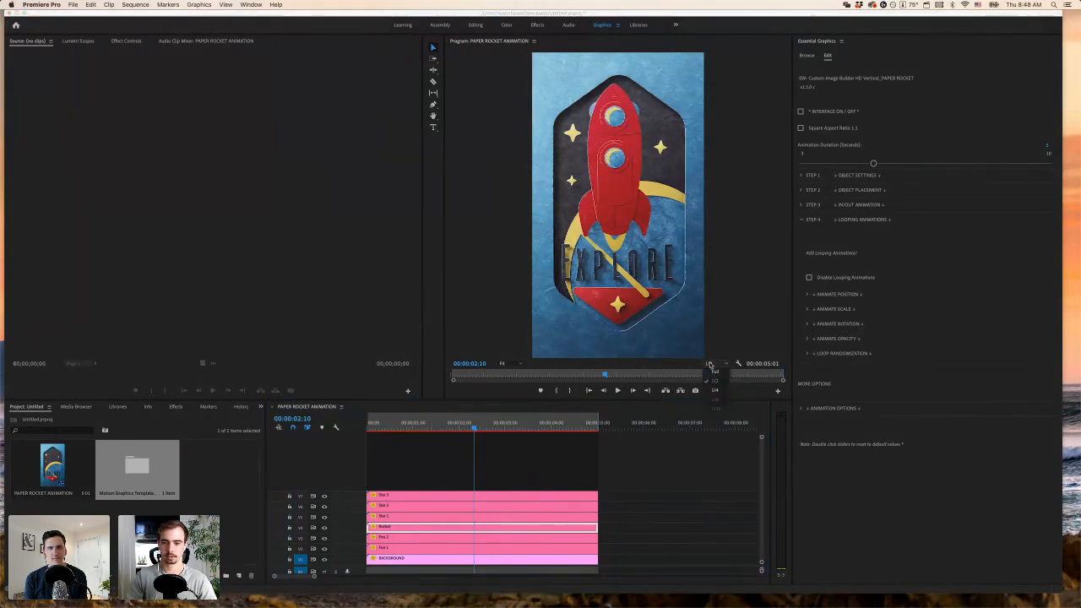
{"action": "left_click", "coordinate": [714, 374]}
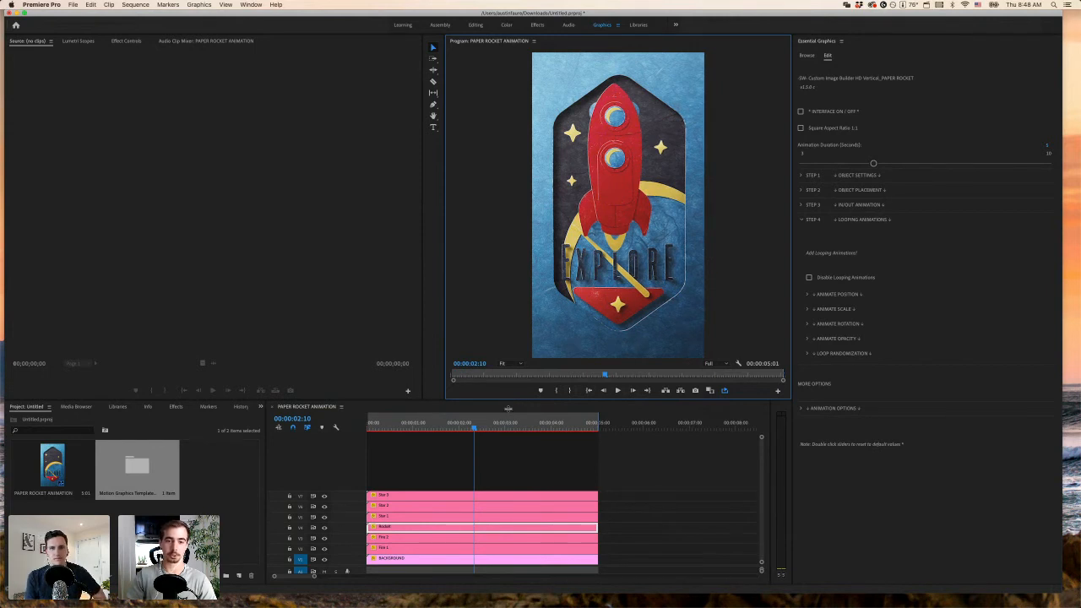
{"action": "left_click_drag", "start_coordinate": [507, 408], "coordinate": [507, 406]}
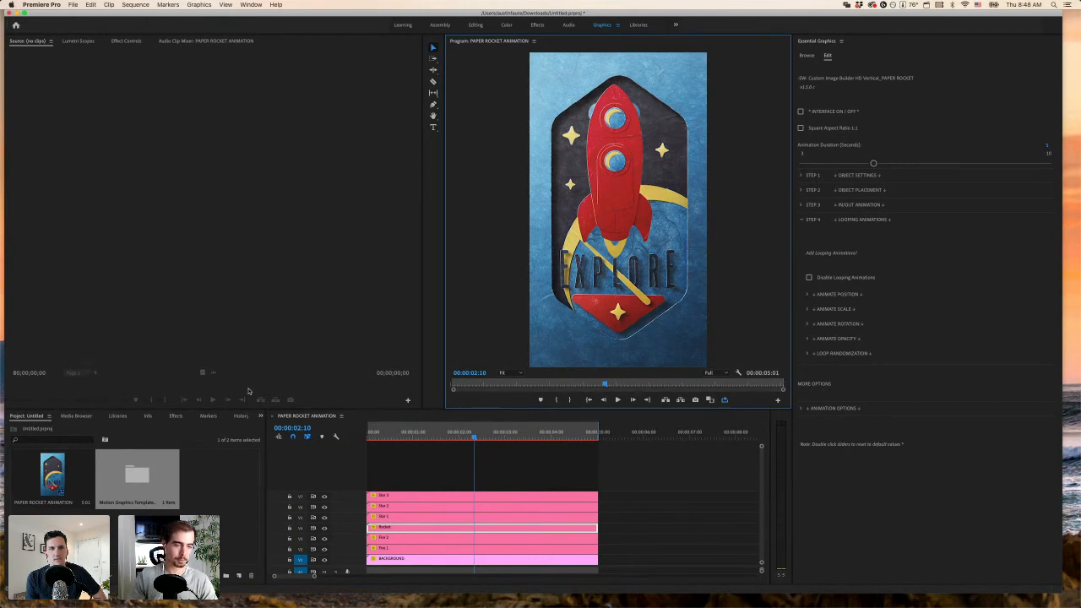
- Hide the three star tracks and move the playhead to 00:00:02:01
{"action": "left_click", "coordinate": [415, 530]}
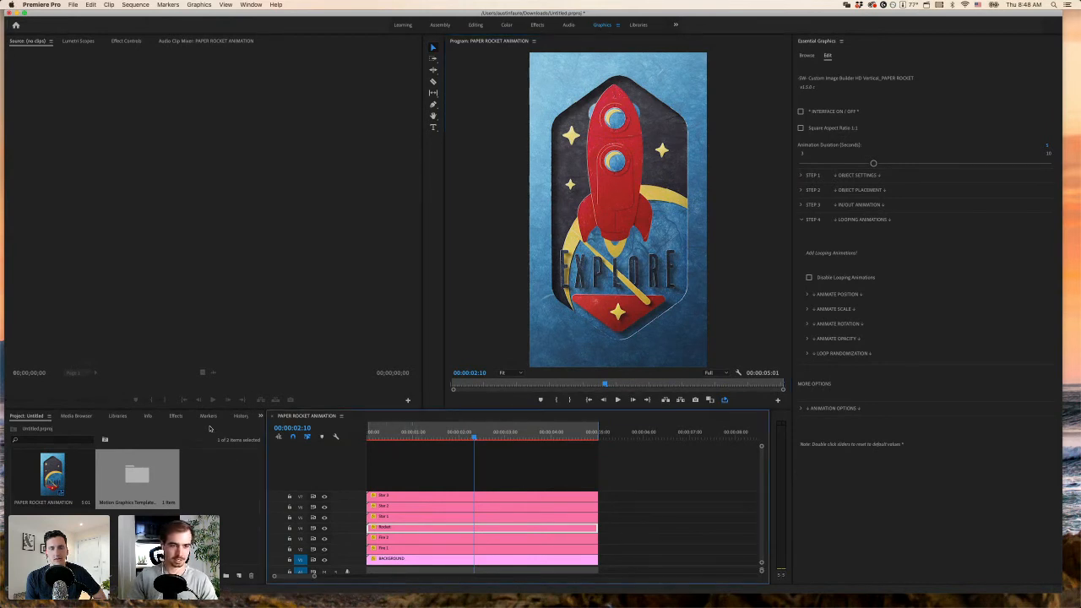
{"action": "left_click_drag", "start_coordinate": [471, 435], "coordinate": [475, 438]}
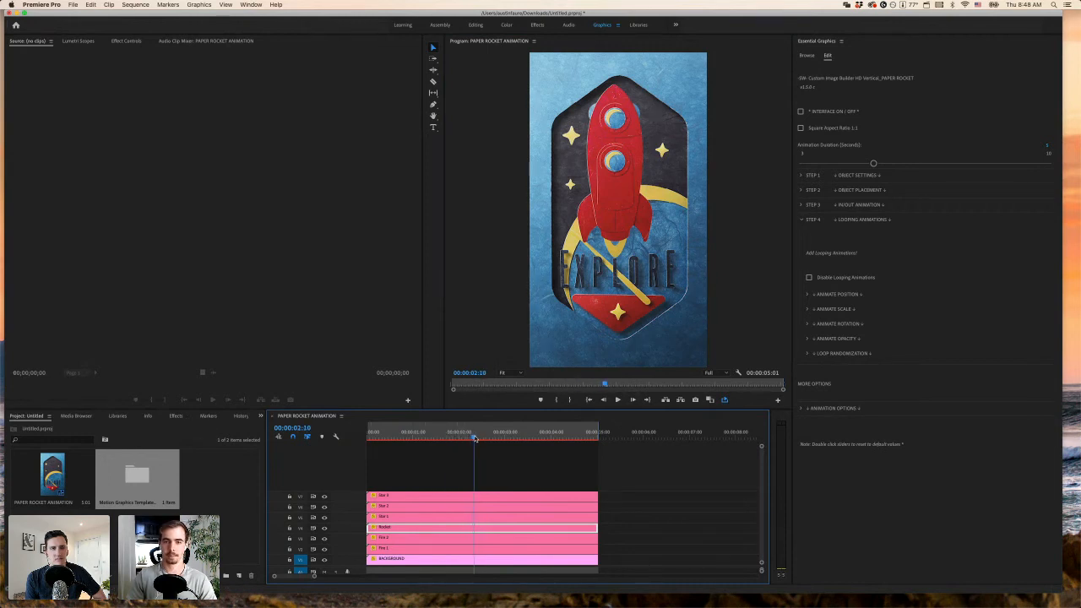
{"action": "left_click_drag", "start_coordinate": [324, 517], "coordinate": [325, 496]}
{"action": "left_click", "coordinate": [476, 437]}
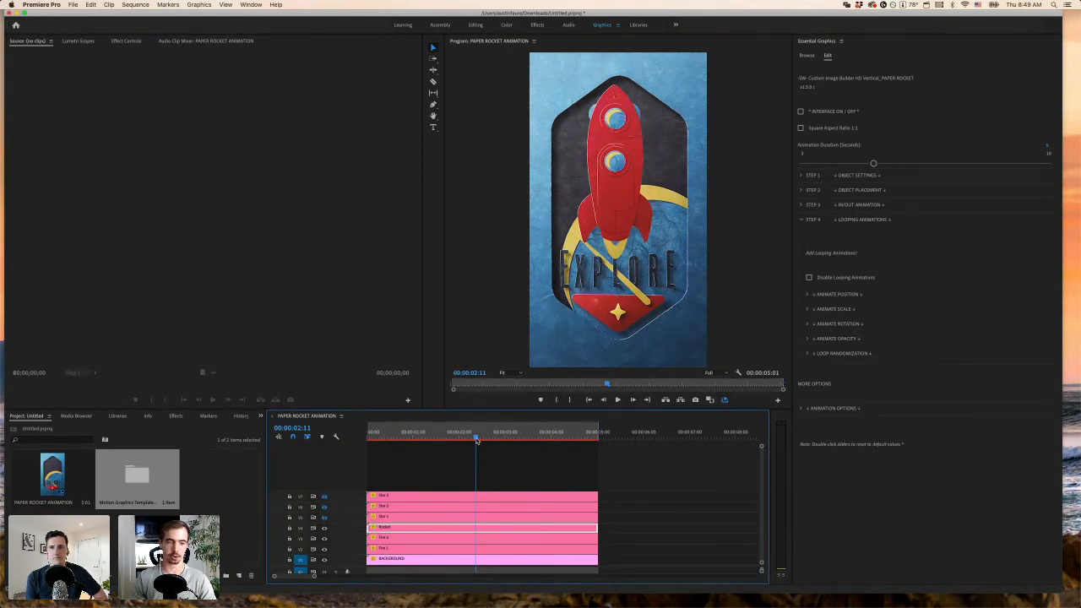
{"action": "left_click_drag", "start_coordinate": [462, 436], "coordinate": [460, 436]}
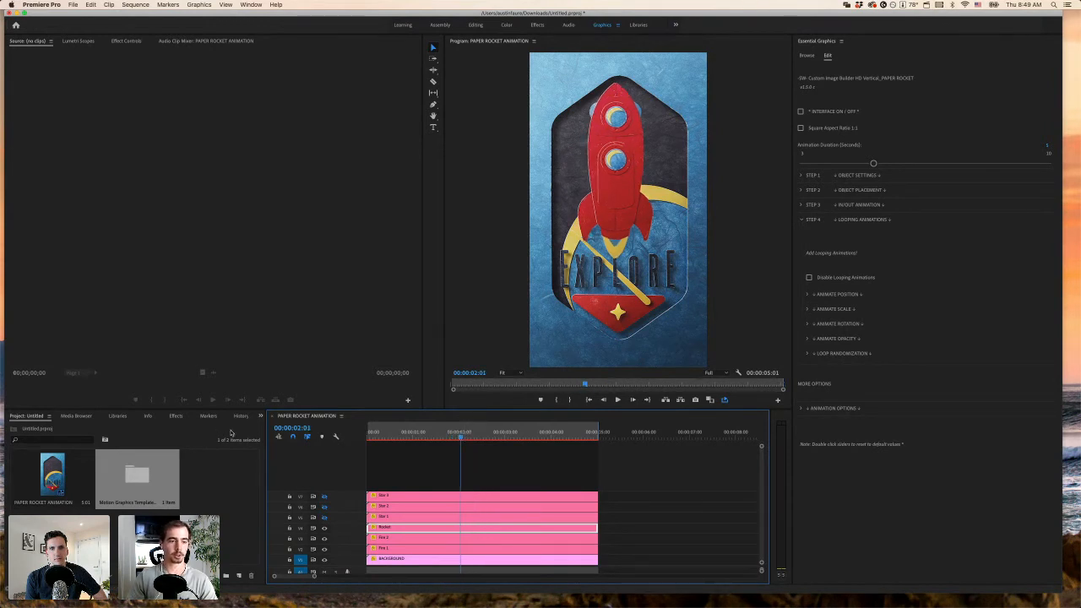
- Apply the Drop Shadow effect to the Rocket clip with about 78% opacity, distance about 82 and softness about 103
{"action": "left_click", "coordinate": [176, 416]}
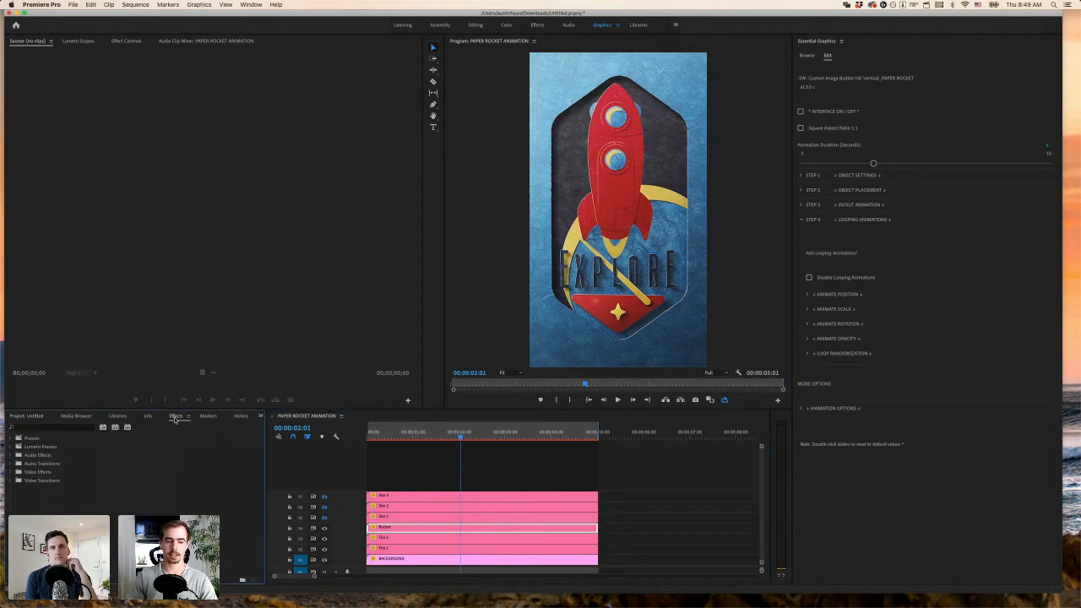
{"action": "left_click", "coordinate": [86, 427]}
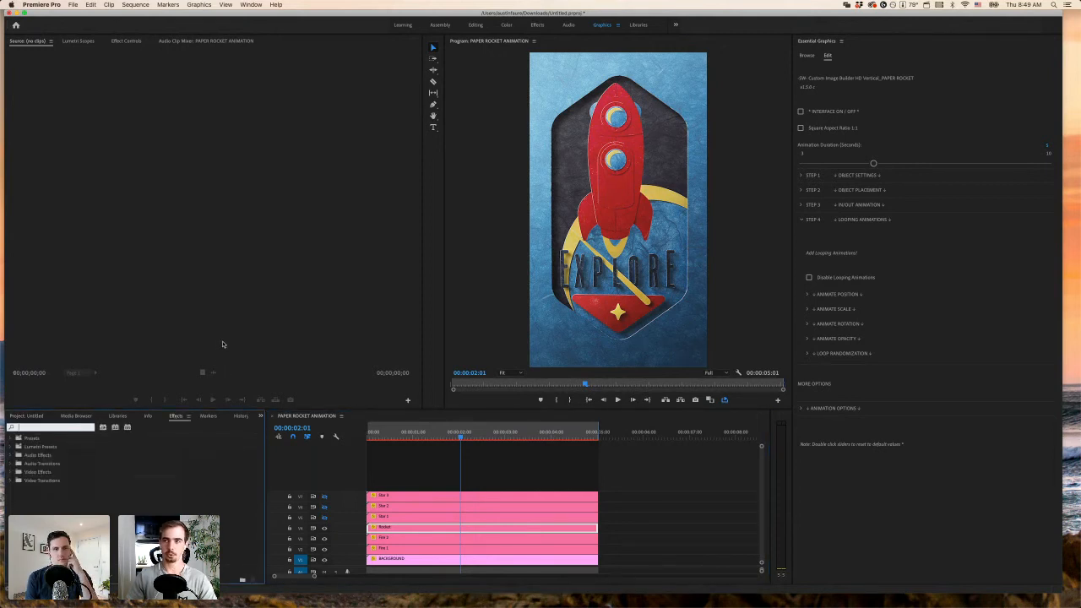
{"action": "type", "text": "drop shadow"}
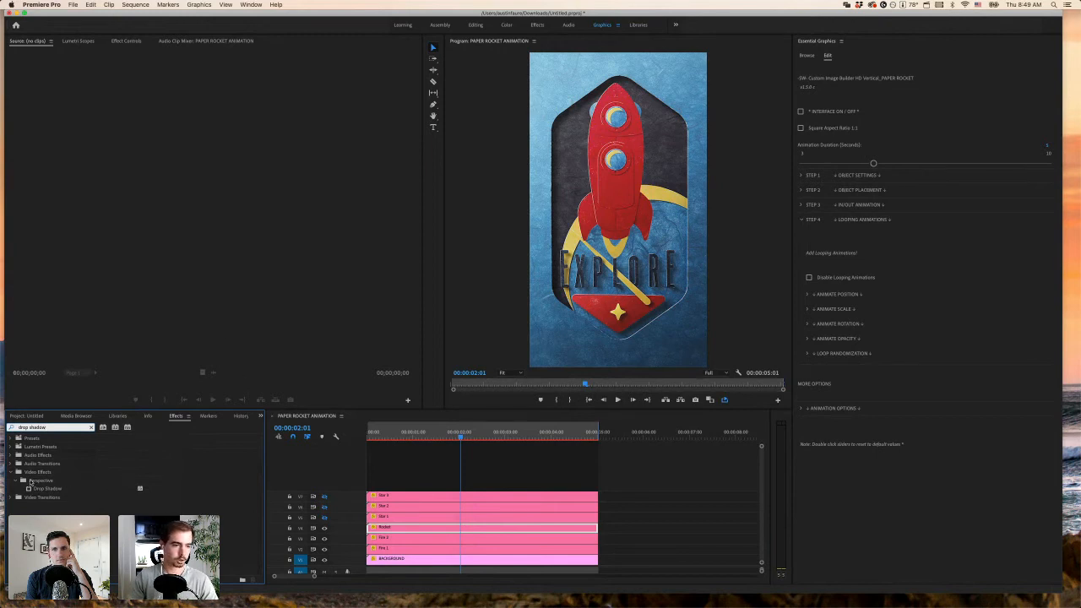
{"action": "left_click", "coordinate": [37, 488]}
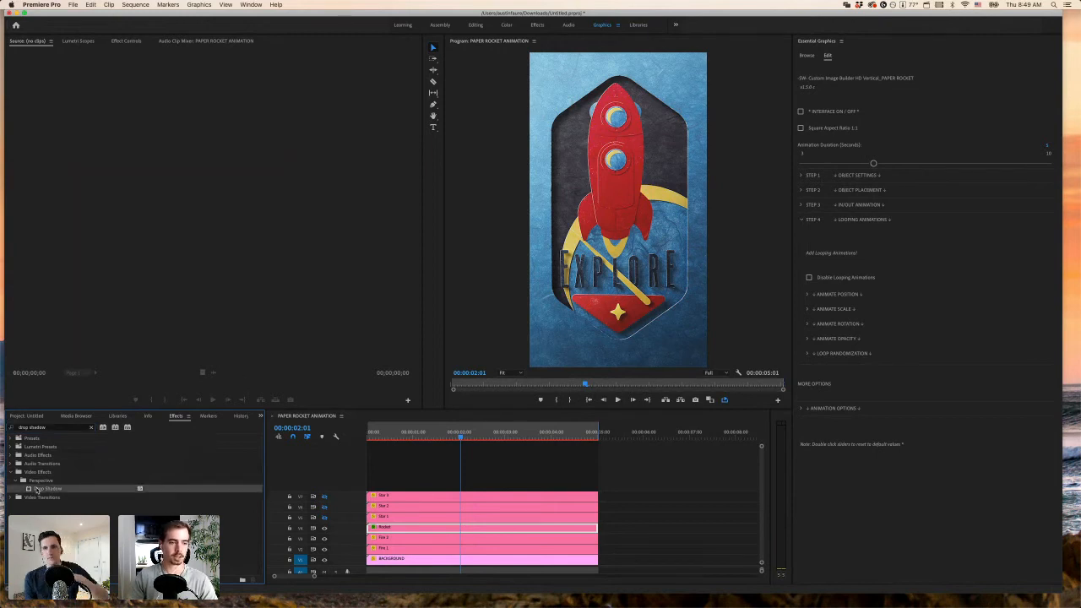
{"action": "left_click", "coordinate": [125, 40]}
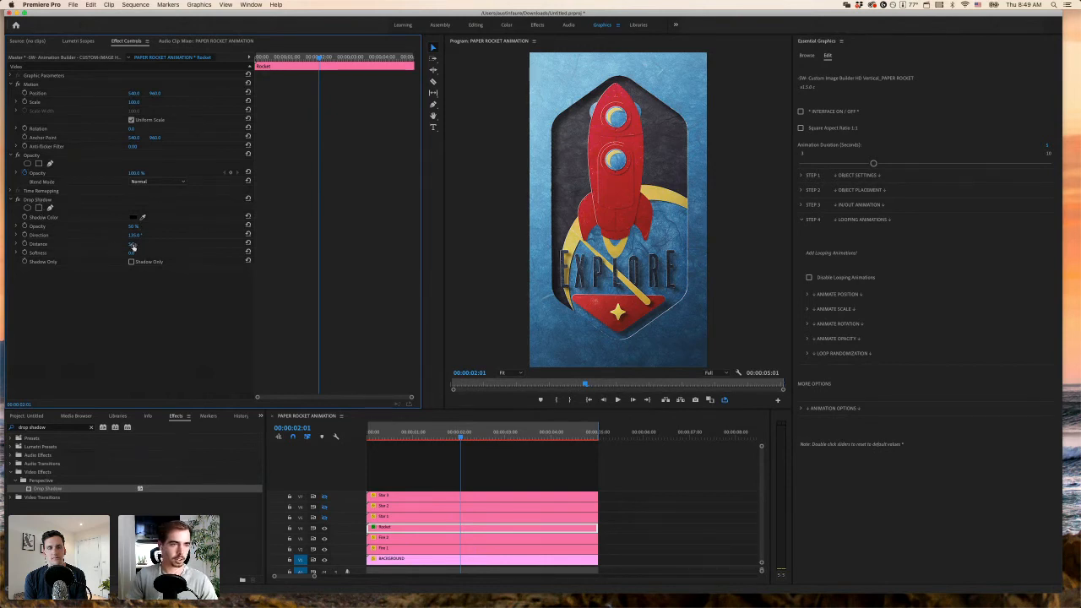
{"action": "left_click_drag", "start_coordinate": [130, 243], "coordinate": [169, 253]}
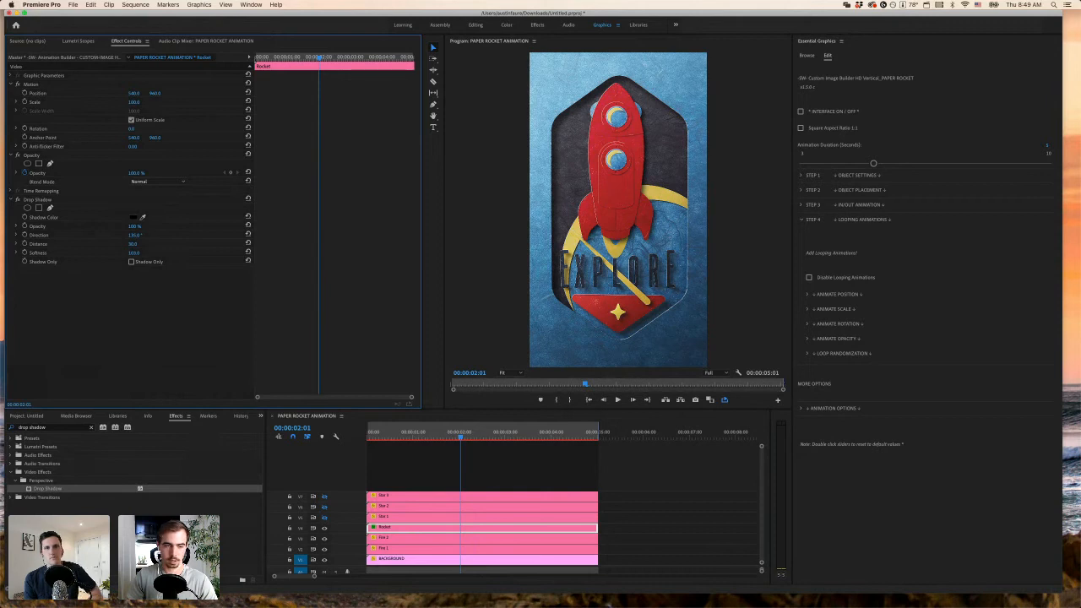
{"action": "left_click", "coordinate": [135, 226]}
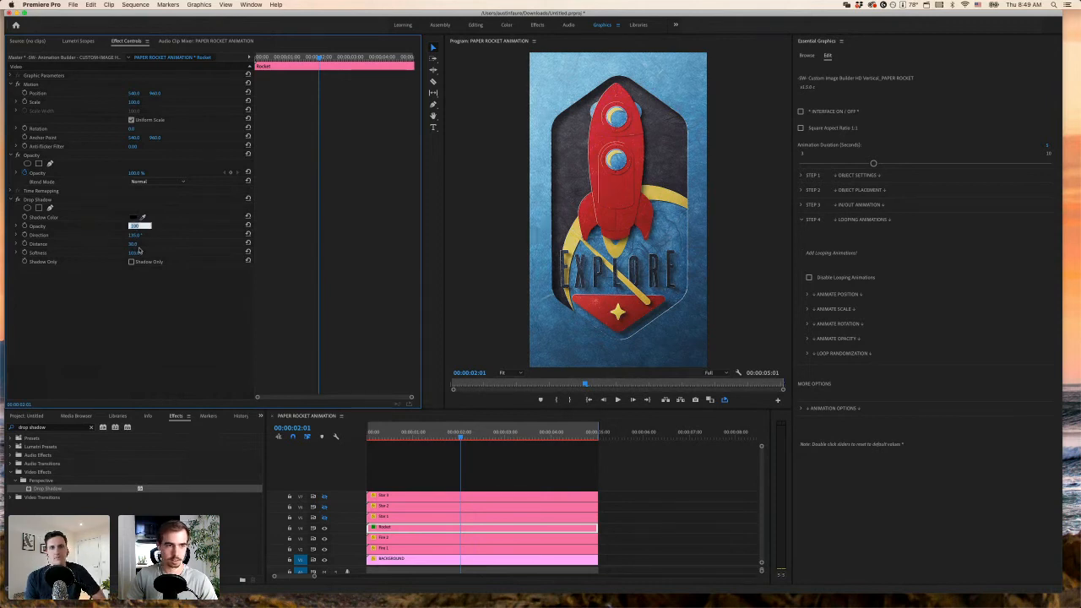
{"action": "key", "text": "Return"}
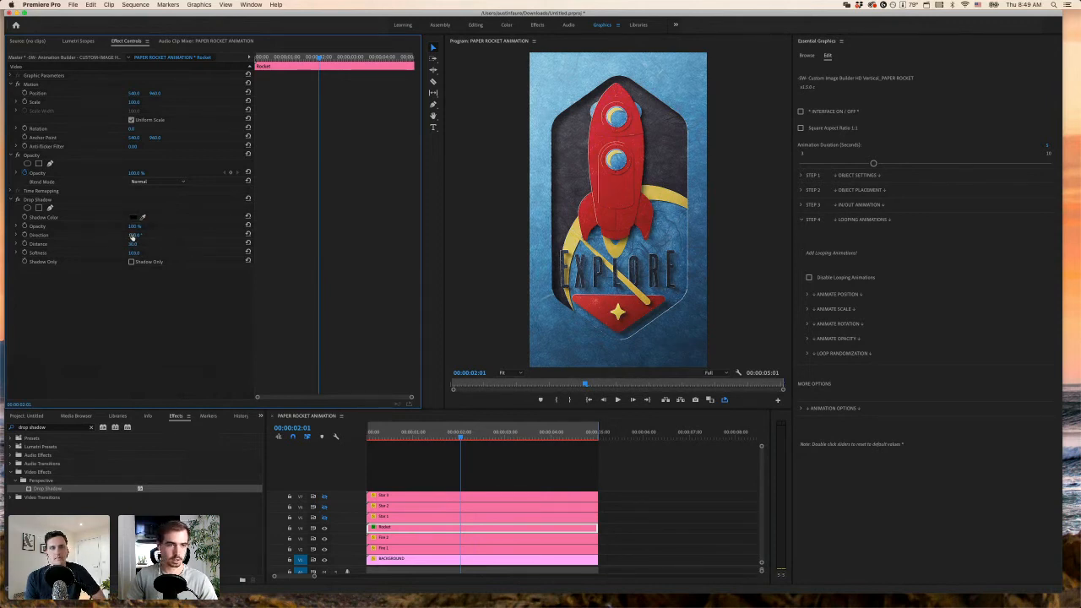
{"action": "left_click_drag", "start_coordinate": [137, 236], "coordinate": [110, 226]}
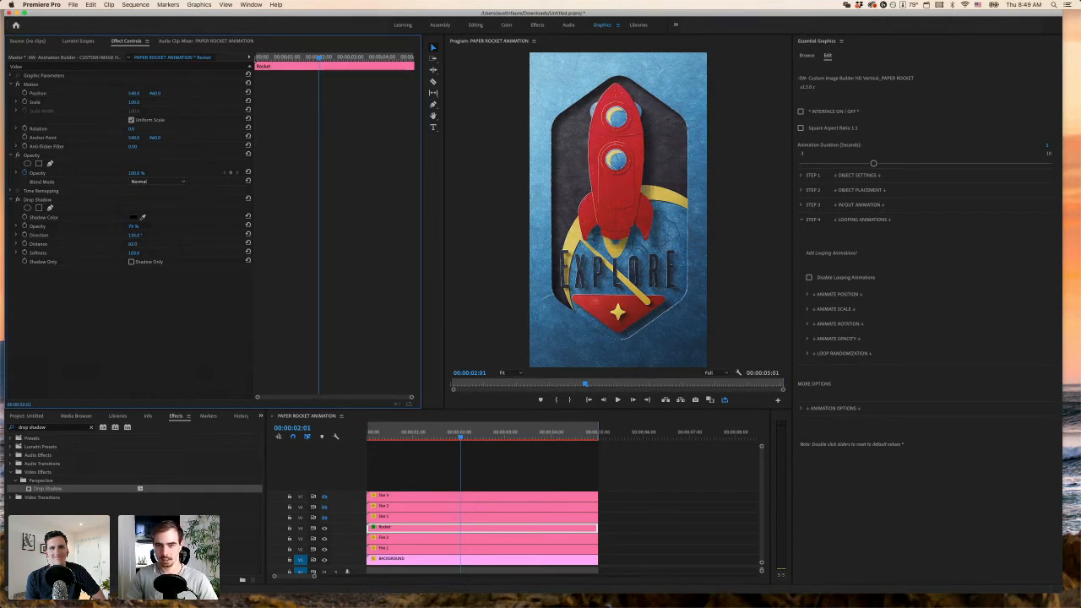
- Copy the Drop Shadow effect from the Rocket clip and paste it onto the Fire 2 and Fire 1 clips
{"action": "left_click", "coordinate": [37, 201]}
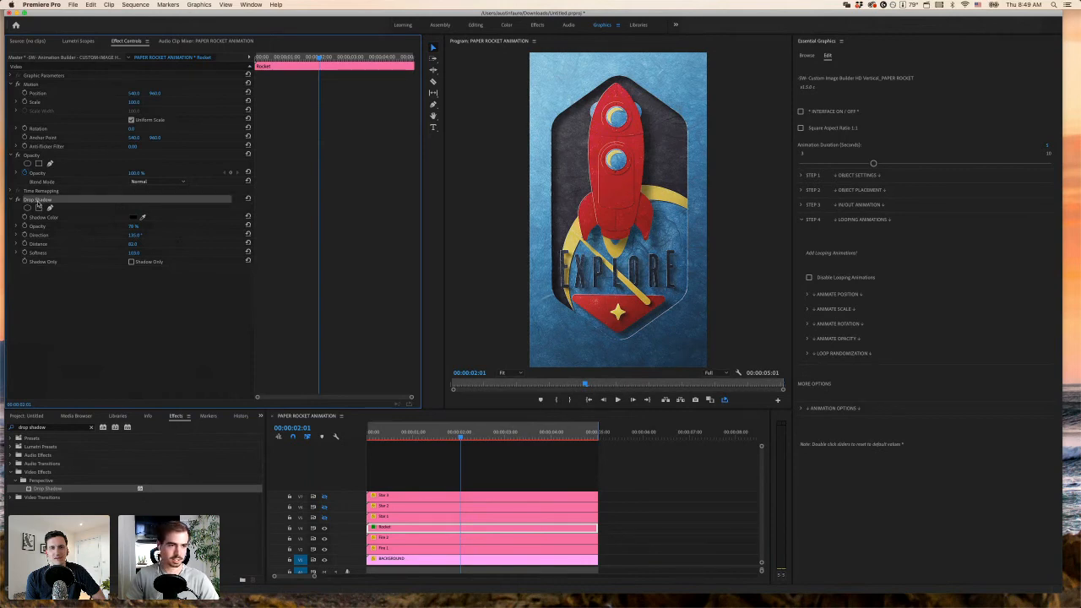
{"action": "left_click", "coordinate": [423, 540]}
{"action": "left_click", "coordinate": [388, 527]}
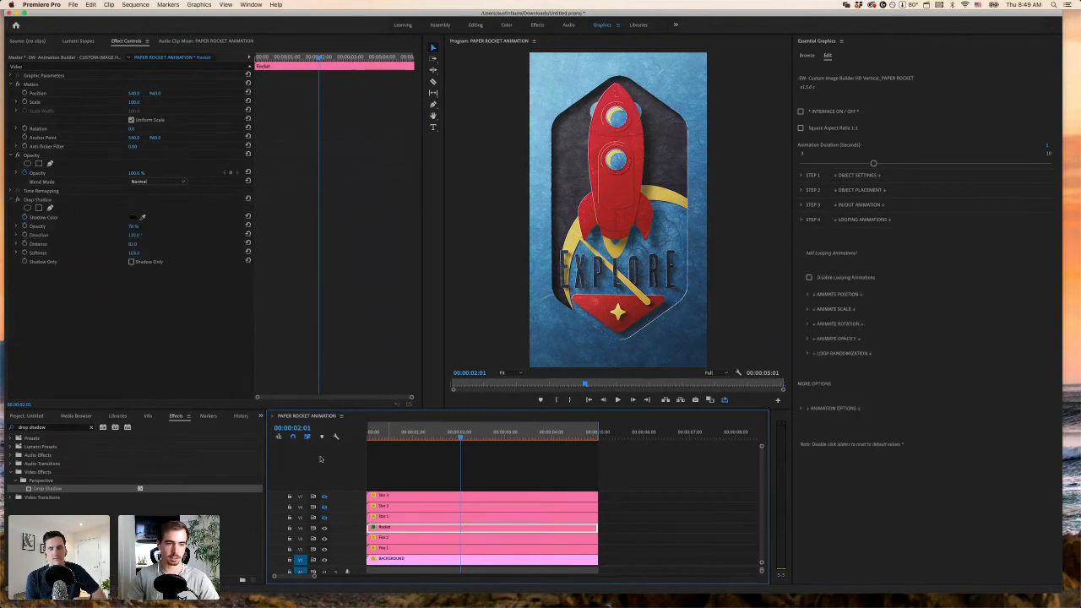
{"action": "left_click", "coordinate": [50, 201]}
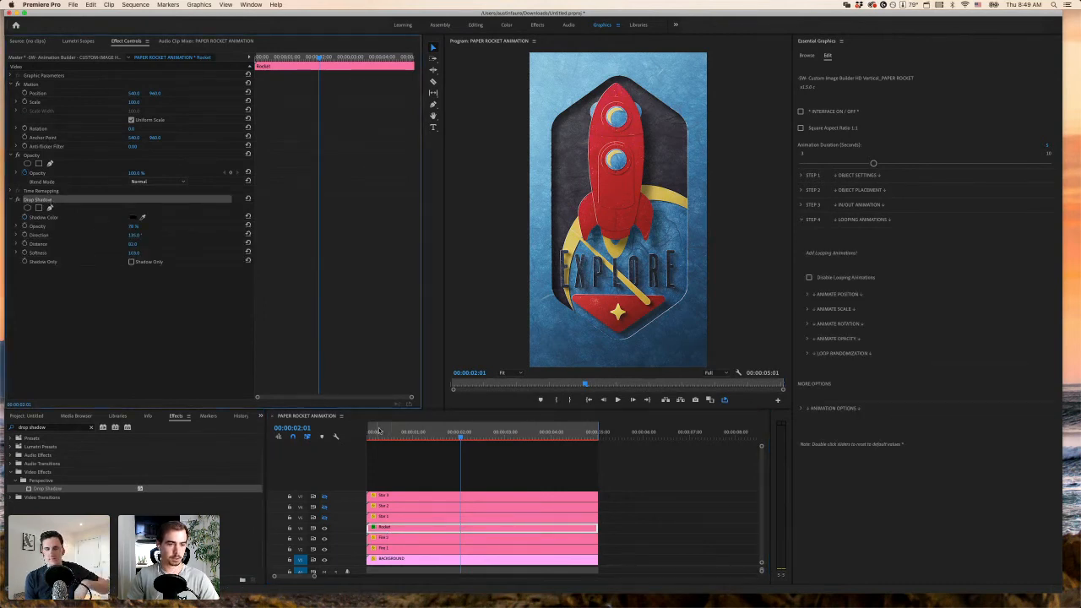
{"action": "left_click", "coordinate": [384, 539]}
{"action": "key", "text": "super+v"}
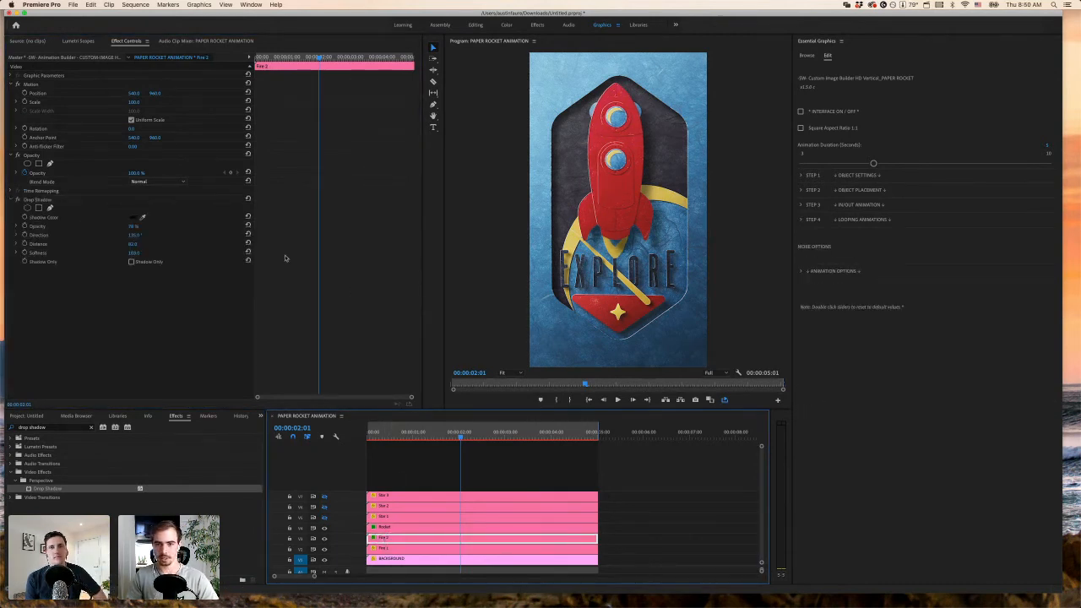
{"action": "left_click", "coordinate": [409, 546]}
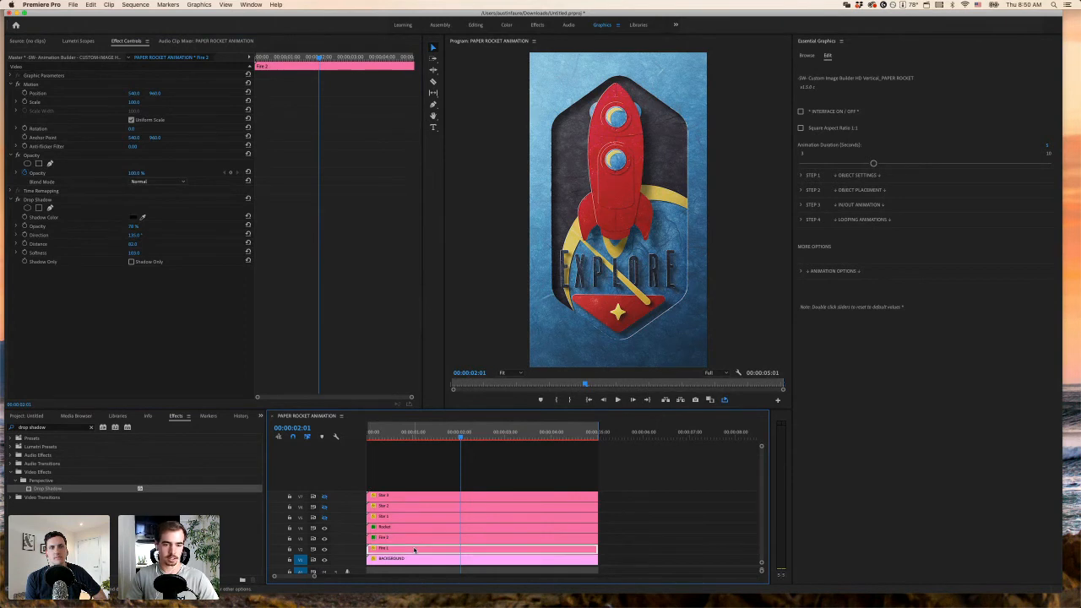
{"action": "left_click", "coordinate": [37, 158]}
{"action": "key", "text": "super+v"}
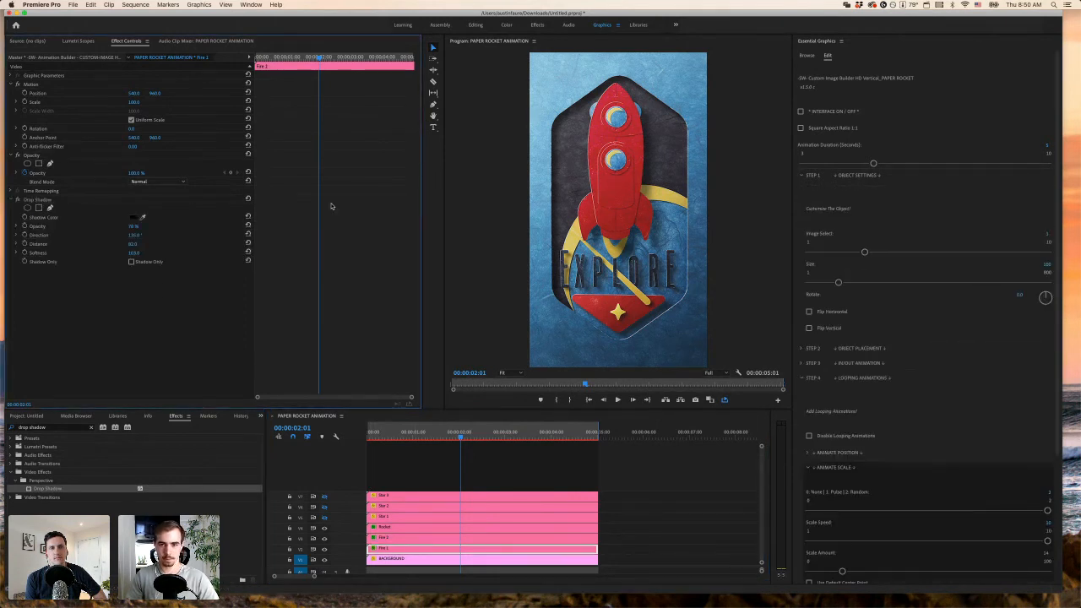
- Show the three star tracks again, paste the Drop Shadow effect onto Star 1, Star 2 and Star 3, and scrub to 00:00:01:07
{"action": "left_click_drag", "start_coordinate": [461, 433], "coordinate": [427, 432]}
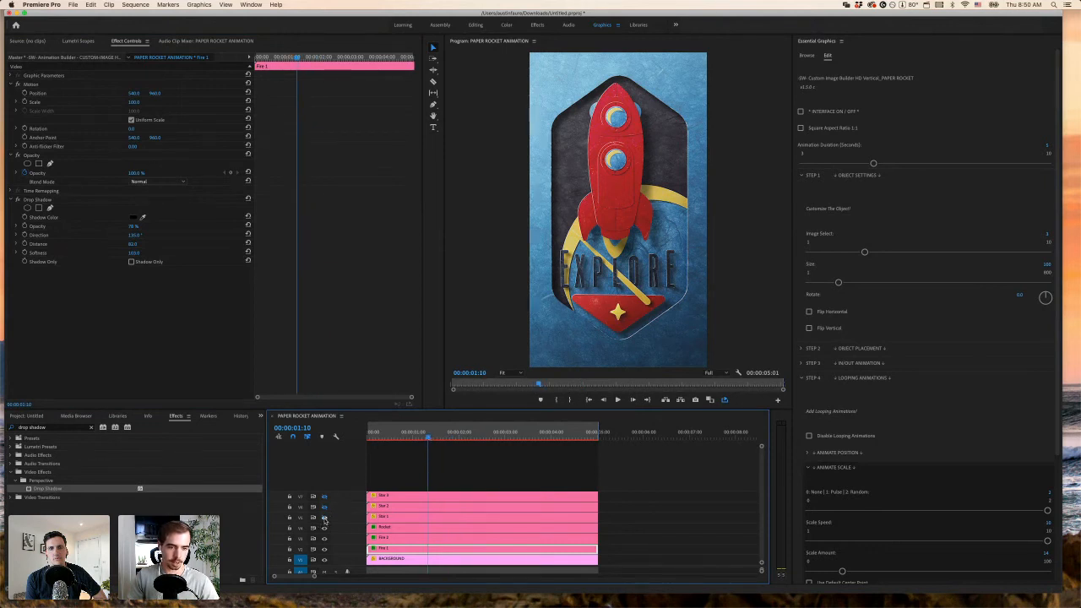
{"action": "left_click", "coordinate": [382, 516]}
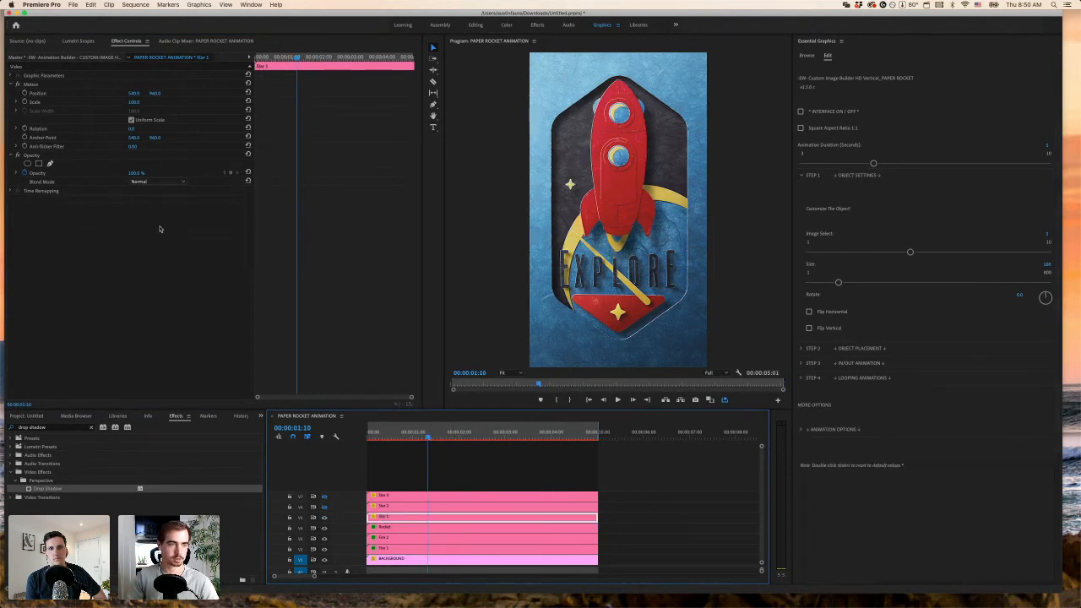
{"action": "key", "text": "super+v"}
{"action": "left_click", "coordinate": [389, 505]}
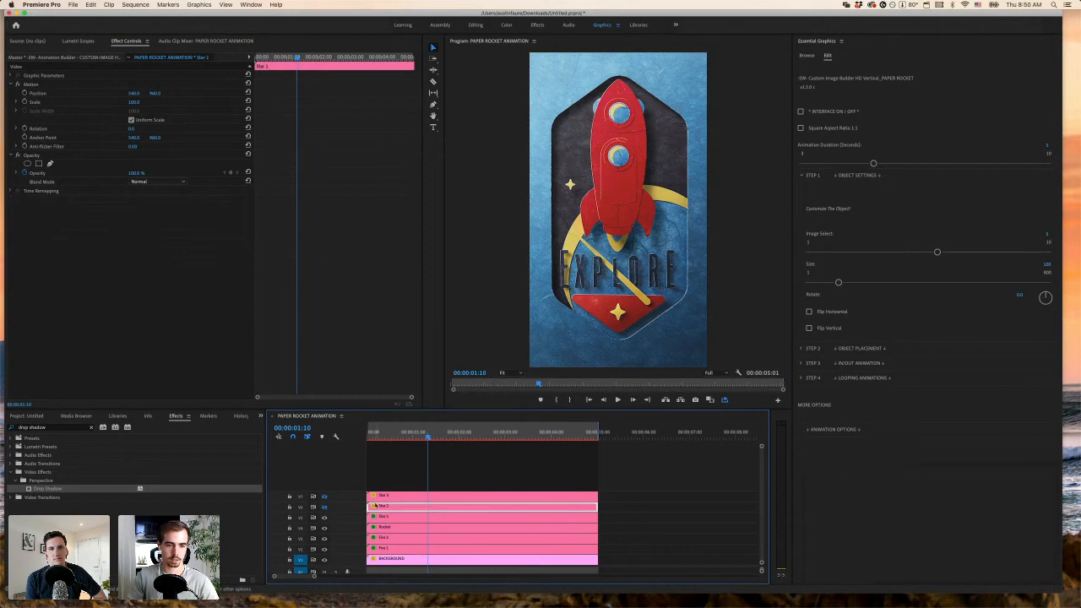
{"action": "left_click", "coordinate": [324, 509]}
{"action": "key", "text": "super+v"}
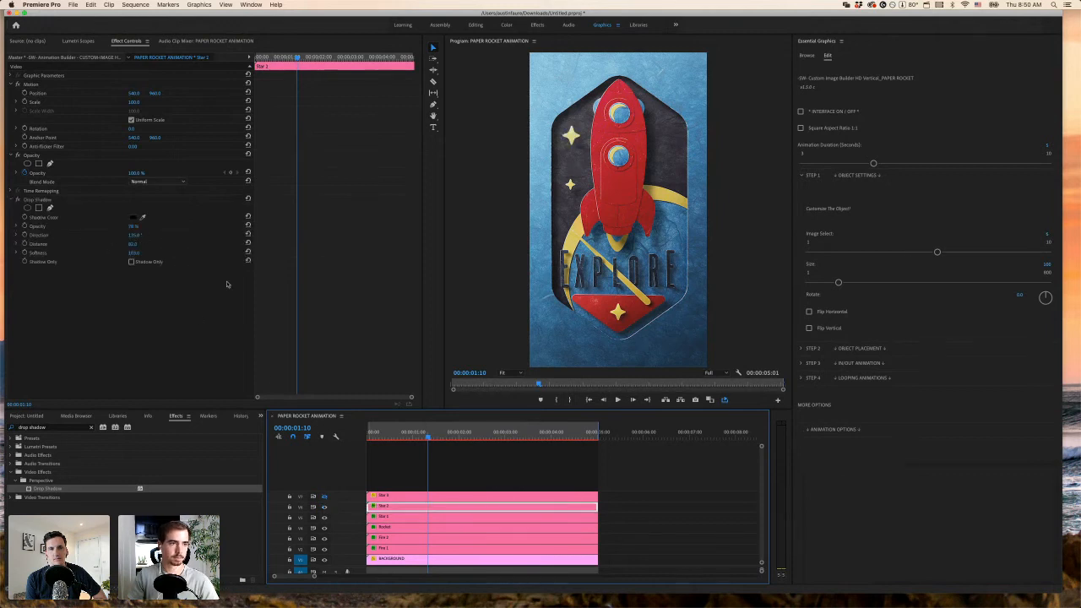
{"action": "left_click", "coordinate": [411, 496]}
{"action": "left_click", "coordinate": [325, 497]}
{"action": "key", "text": "super+v"}
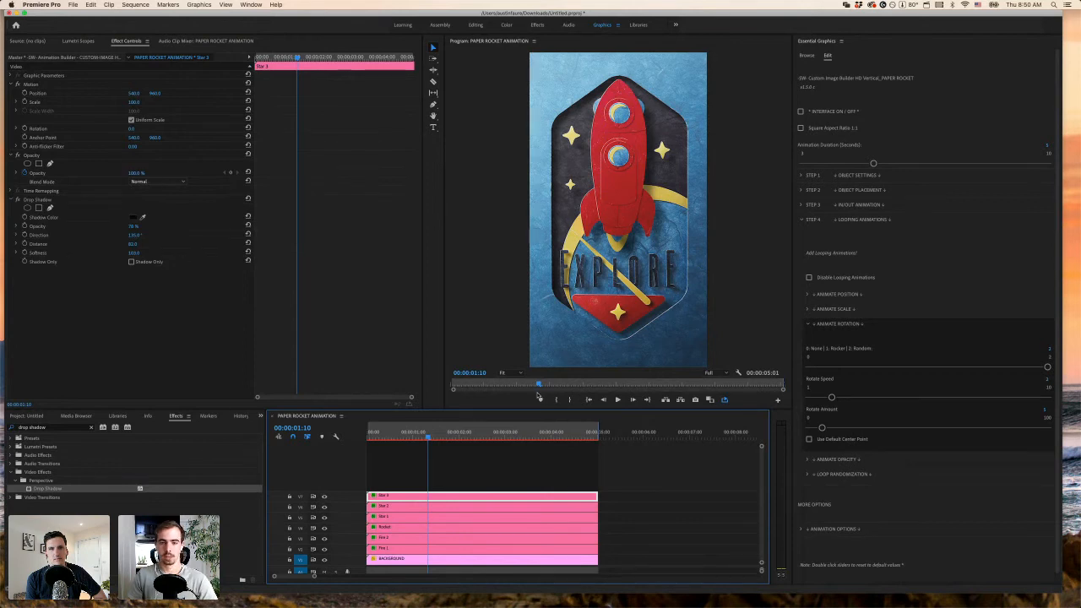
{"action": "mouse_move", "coordinate": [411, 432]}
{"action": "left_mouse_down"}
{"action": "mouse_move", "coordinate": [432, 436]}
{"action": "mouse_move", "coordinate": [373, 436]}
{"action": "mouse_move", "coordinate": [423, 435]}
{"action": "left_mouse_up"}
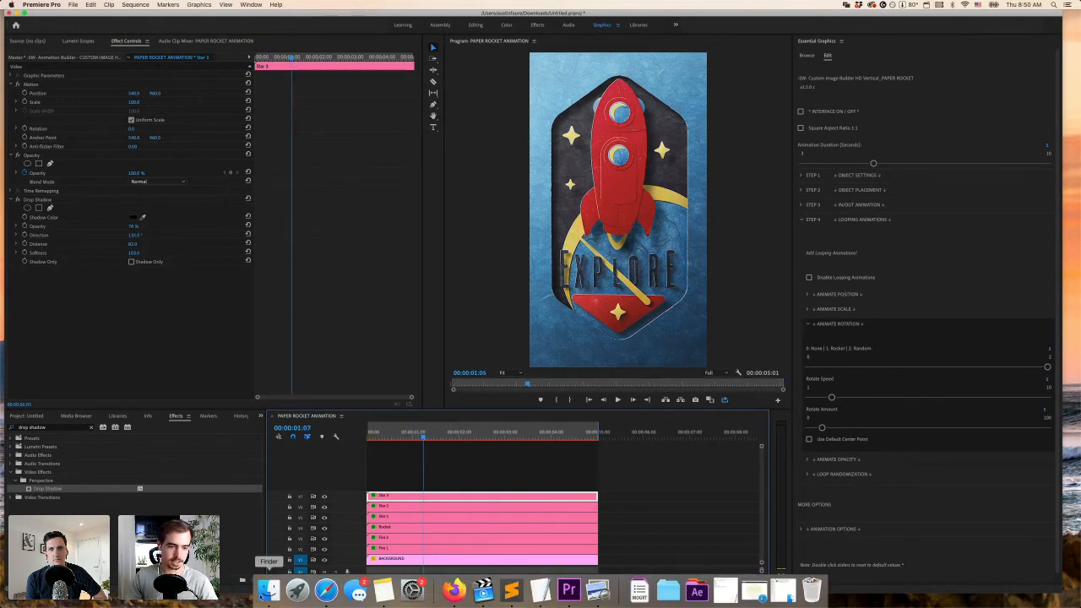
- Switch to Finder and preview Rocket.mp4 from the Renders folder of Paper Rocket in DC Demo
{"action": "left_click", "coordinate": [794, 591]}
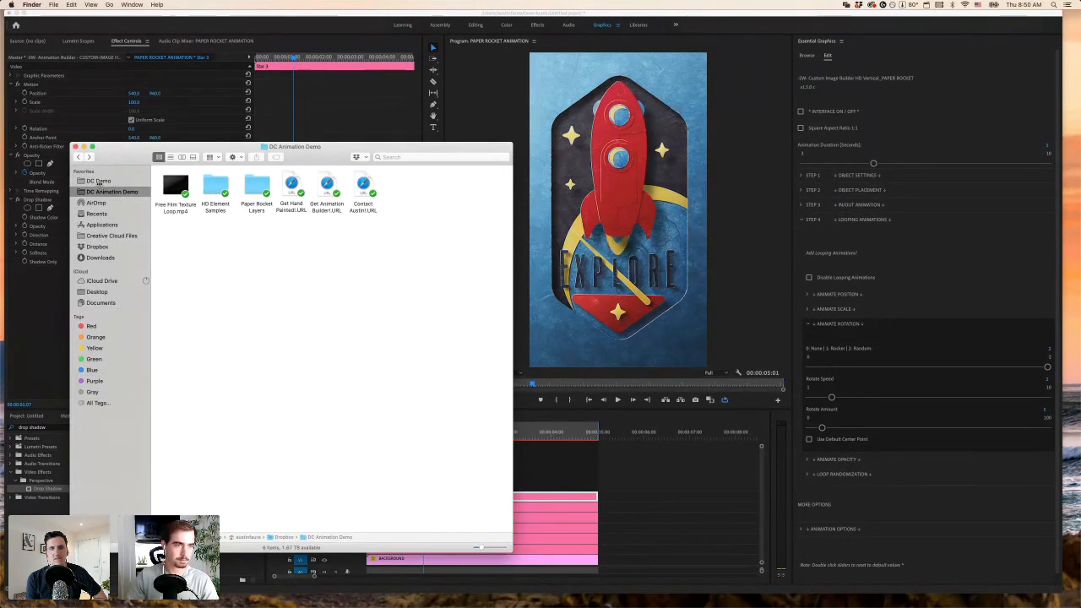
{"action": "left_click", "coordinate": [98, 181]}
{"action": "left_click", "coordinate": [184, 176]}
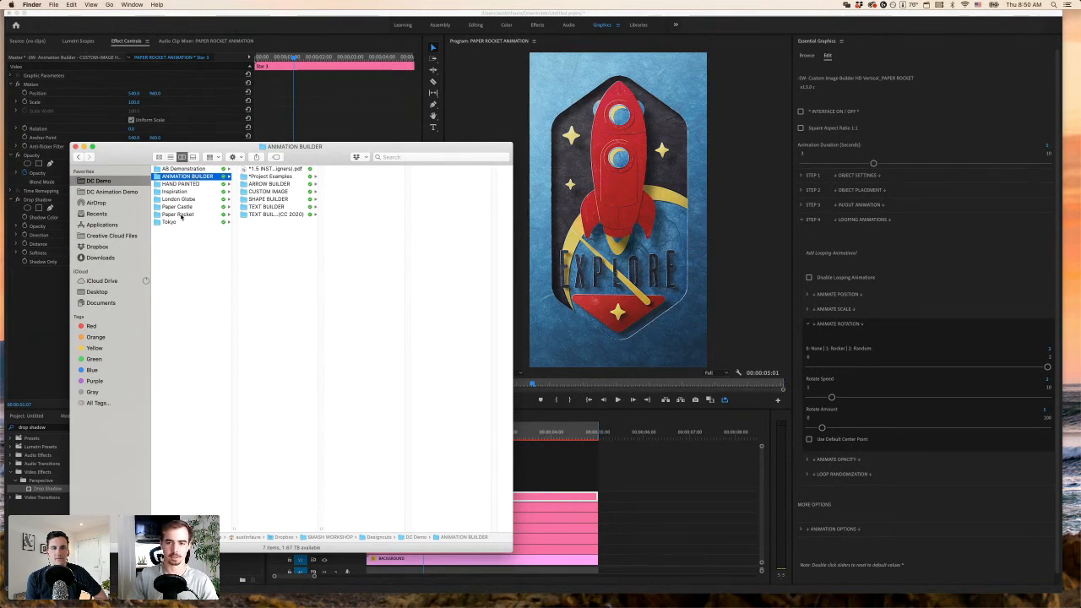
{"action": "left_click", "coordinate": [179, 214]}
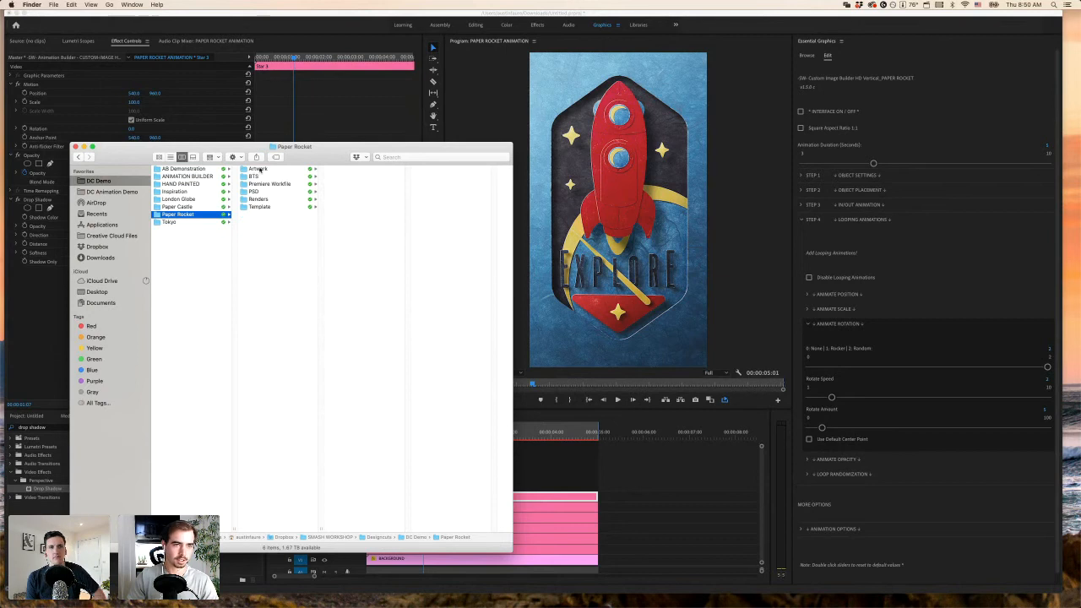
{"action": "left_click", "coordinate": [259, 199]}
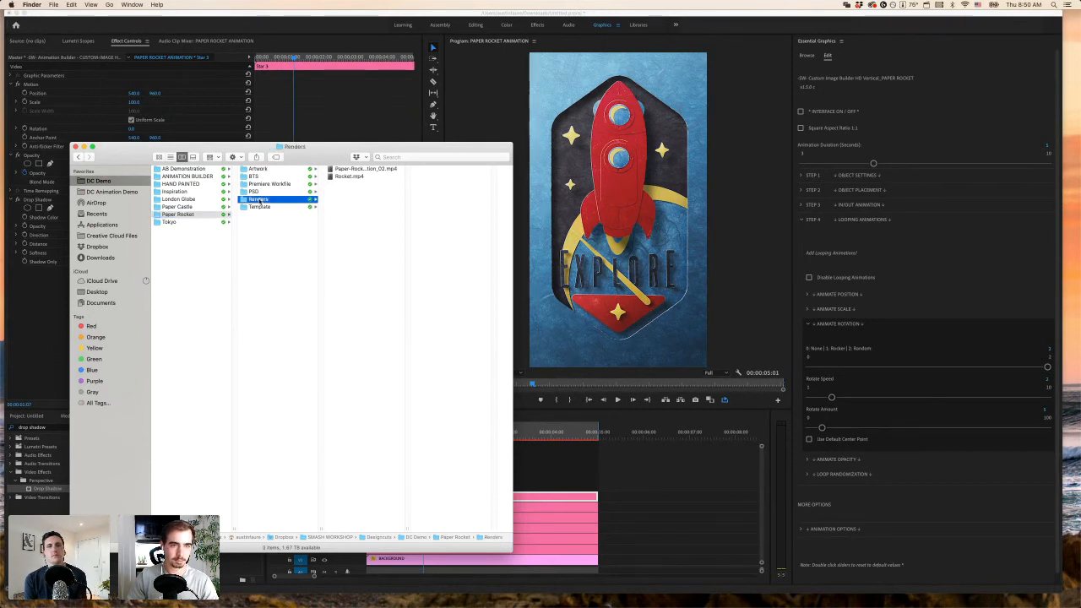
{"action": "left_click", "coordinate": [351, 177]}
{"action": "key", "text": "space"}
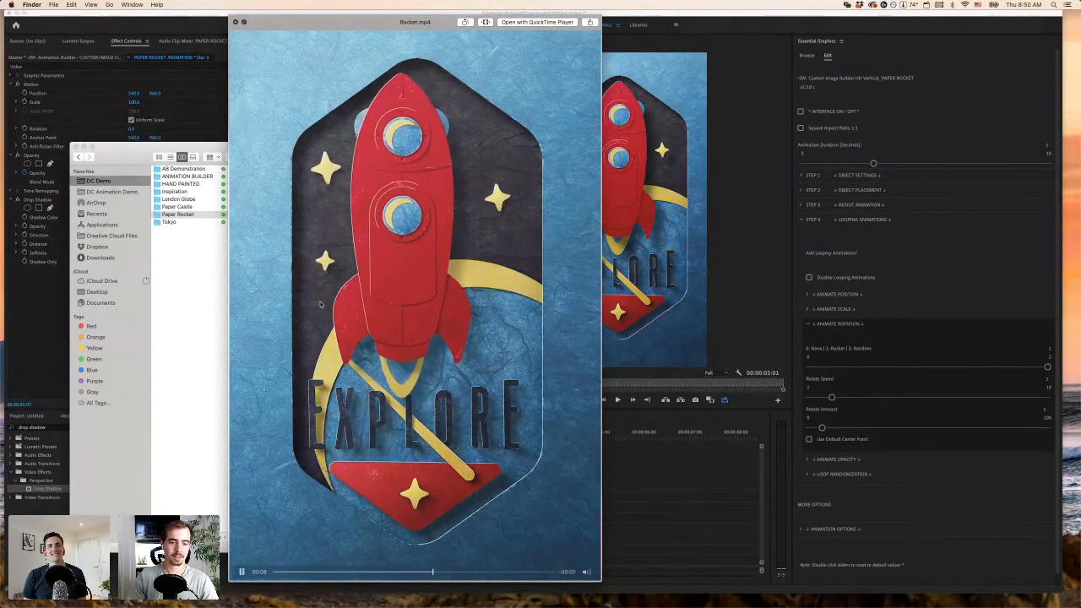
- Scrub through the Rocket.mp4 preview from its start to about 13 seconds, close it and return to Premiere Pro
{"action": "left_click_drag", "start_coordinate": [363, 571], "coordinate": [273, 572]}
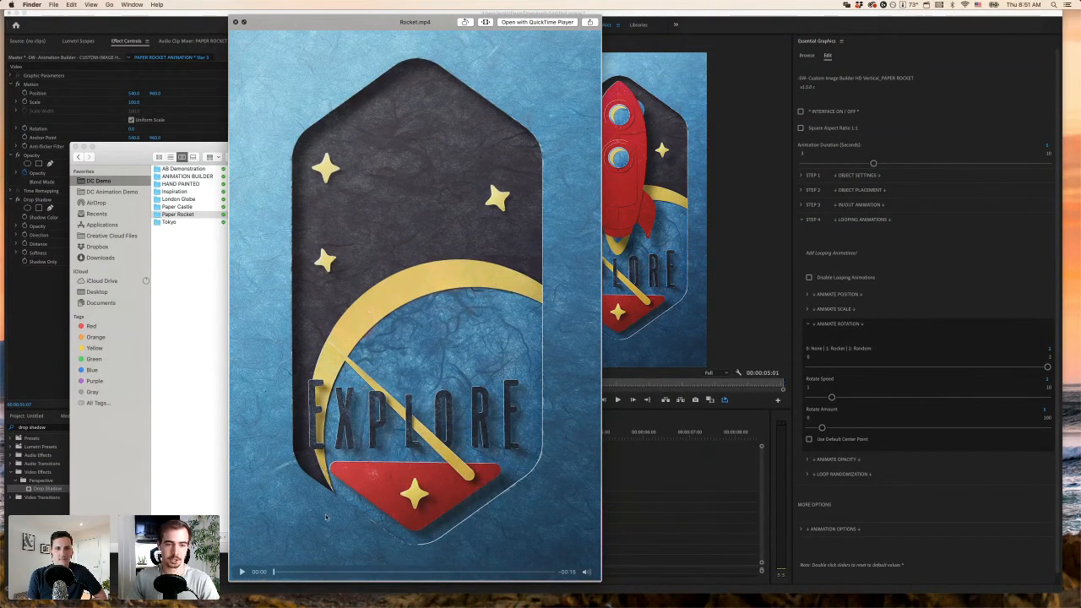
{"action": "left_click", "coordinate": [280, 573]}
{"action": "left_click_drag", "start_coordinate": [280, 572], "coordinate": [523, 584]}
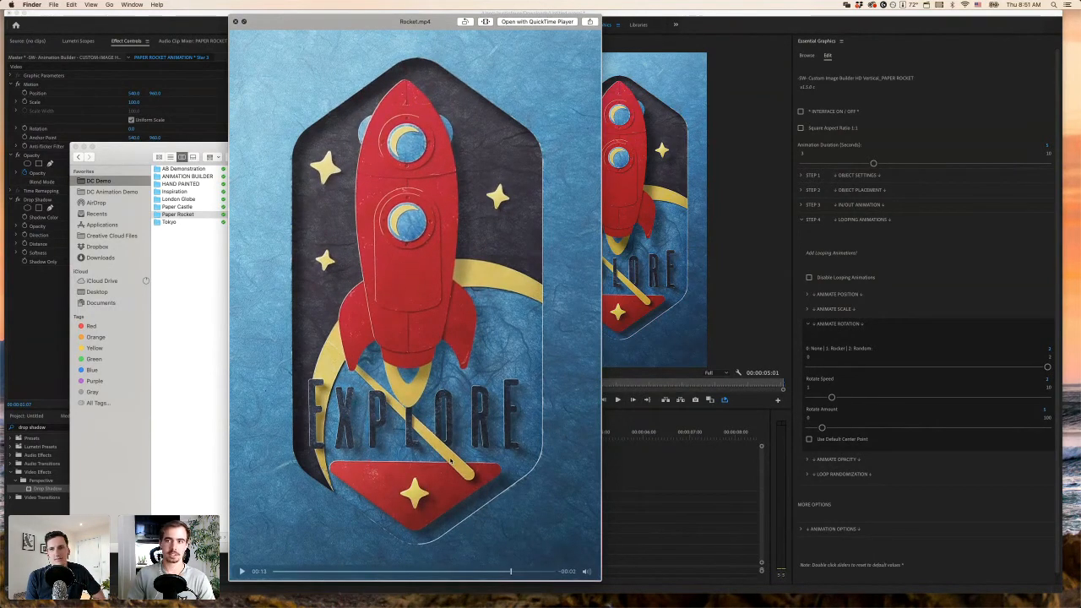
{"action": "key", "text": "space"}
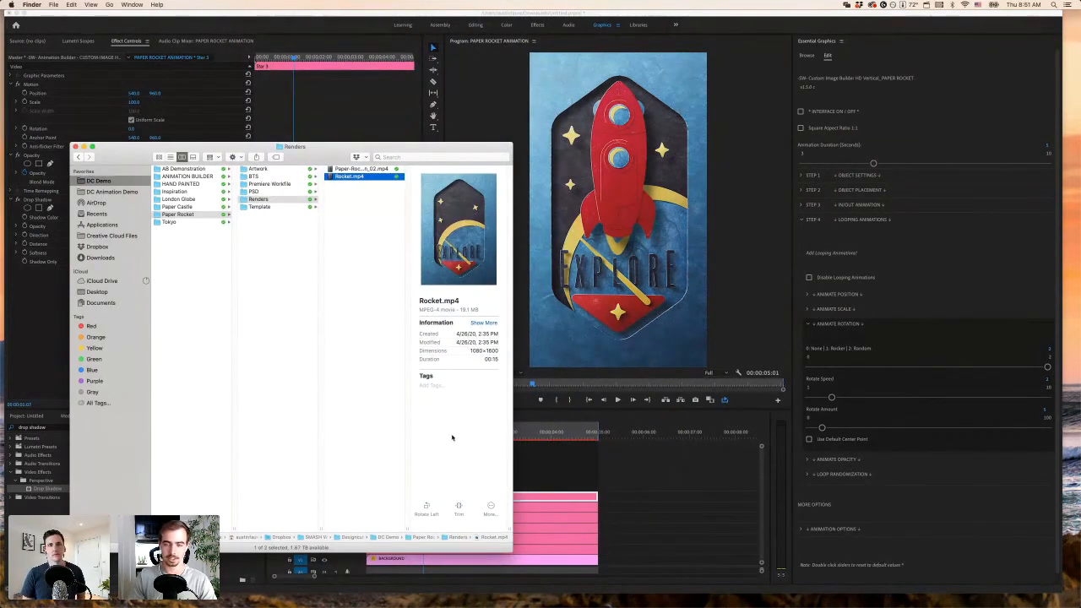
{"action": "left_click", "coordinate": [501, 93]}
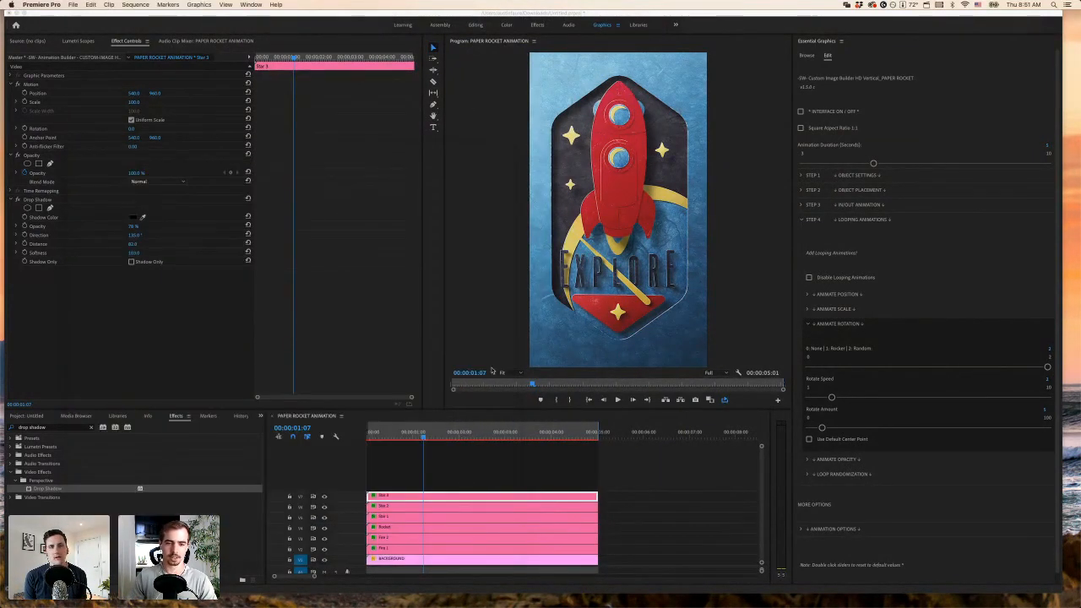
- Deselect the clips, show the project's media in place of the effects, and move the playhead to 00:00:01:22
{"action": "left_click", "coordinate": [460, 470]}
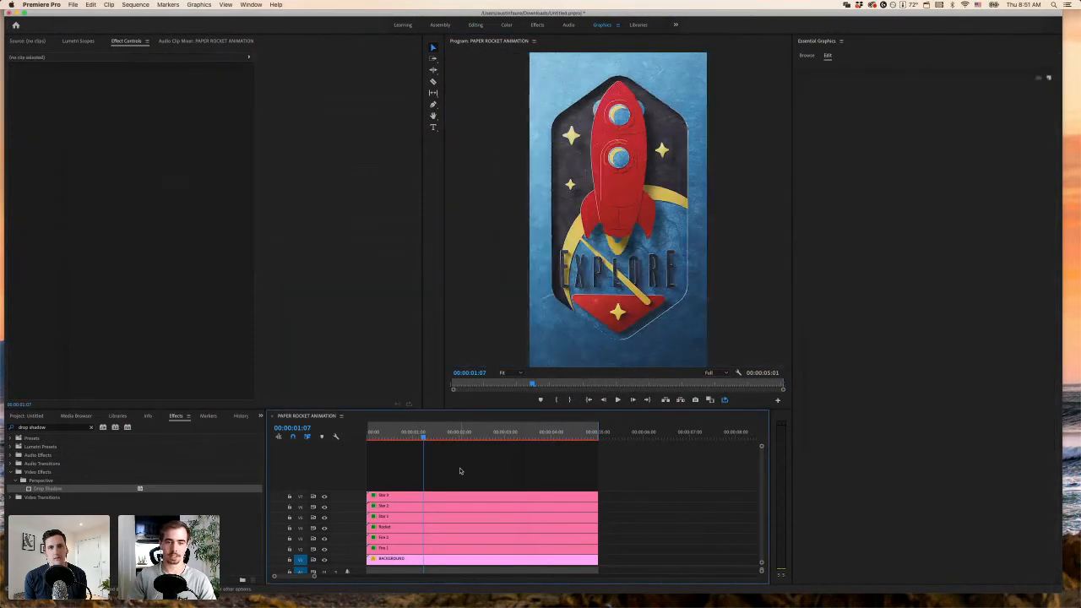
{"action": "left_click", "coordinate": [106, 454]}
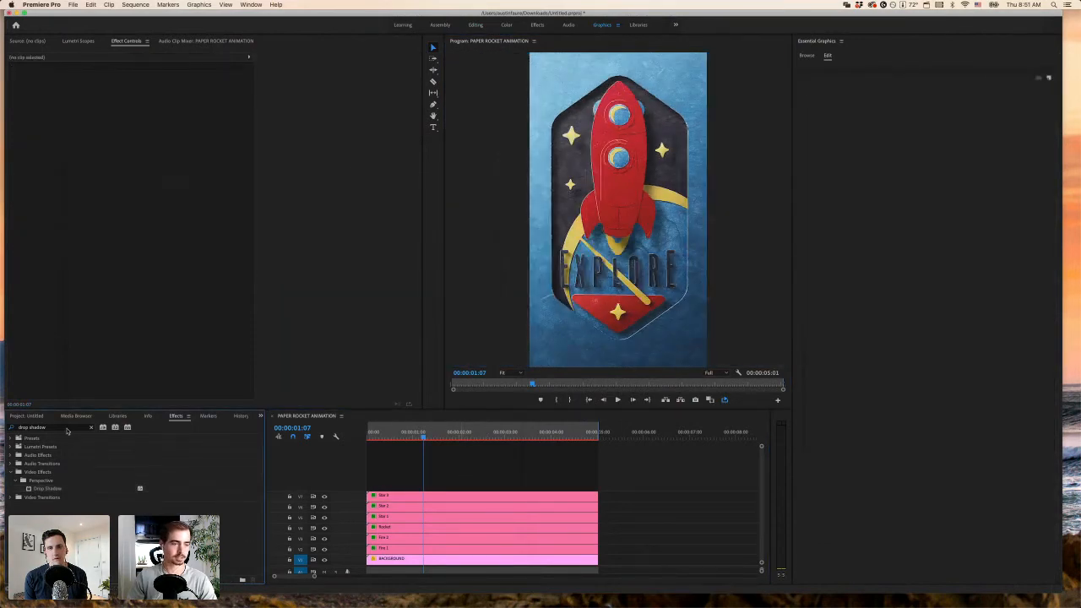
{"action": "left_click", "coordinate": [32, 420]}
{"action": "left_click", "coordinate": [463, 477]}
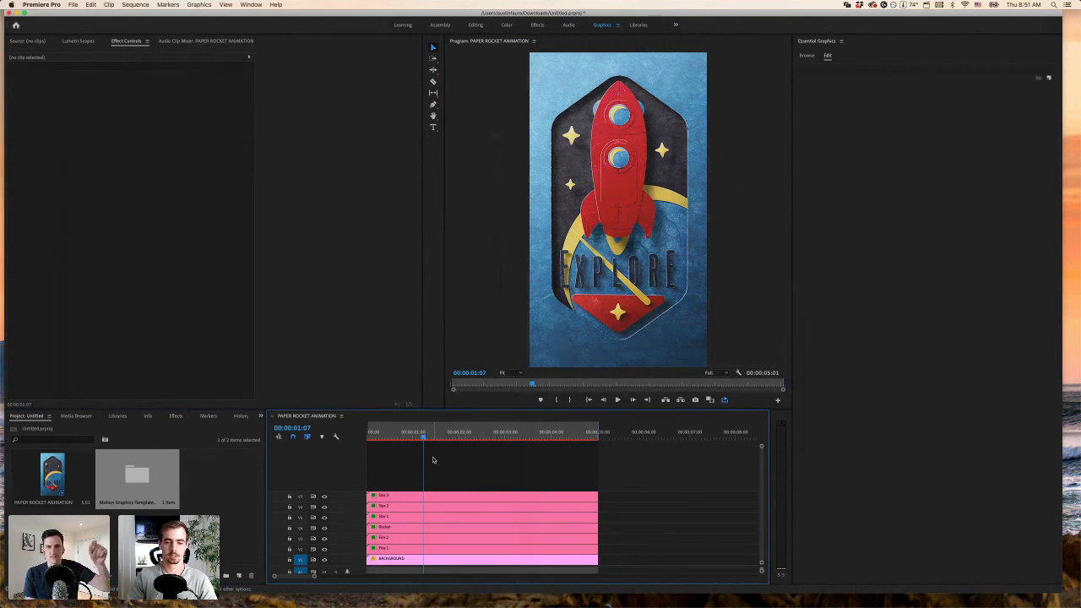
{"action": "left_click", "coordinate": [448, 434]}
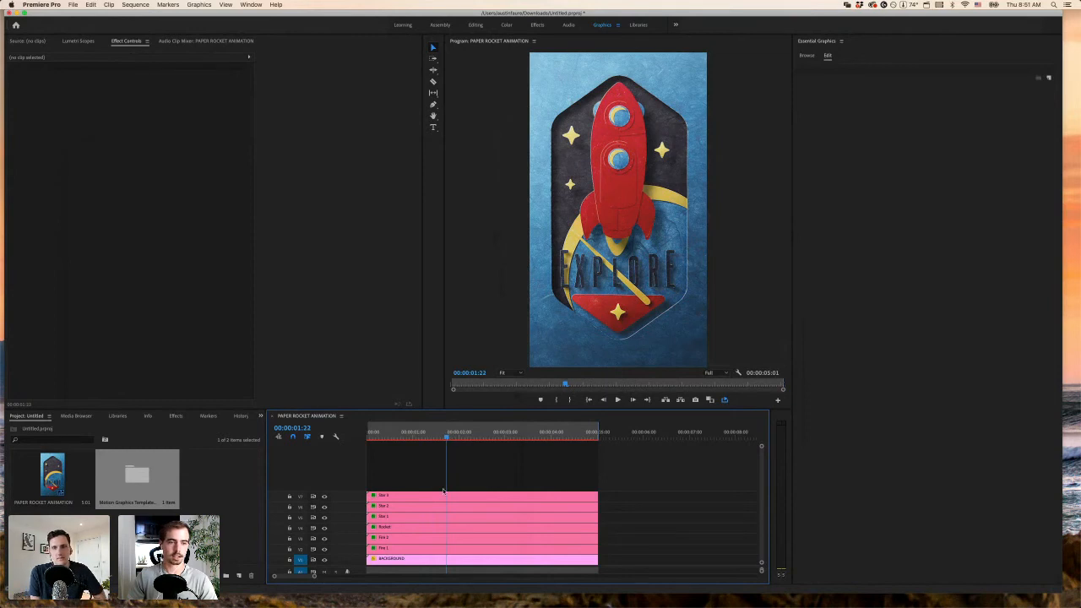
{"action": "left_click", "coordinate": [73, 4]}
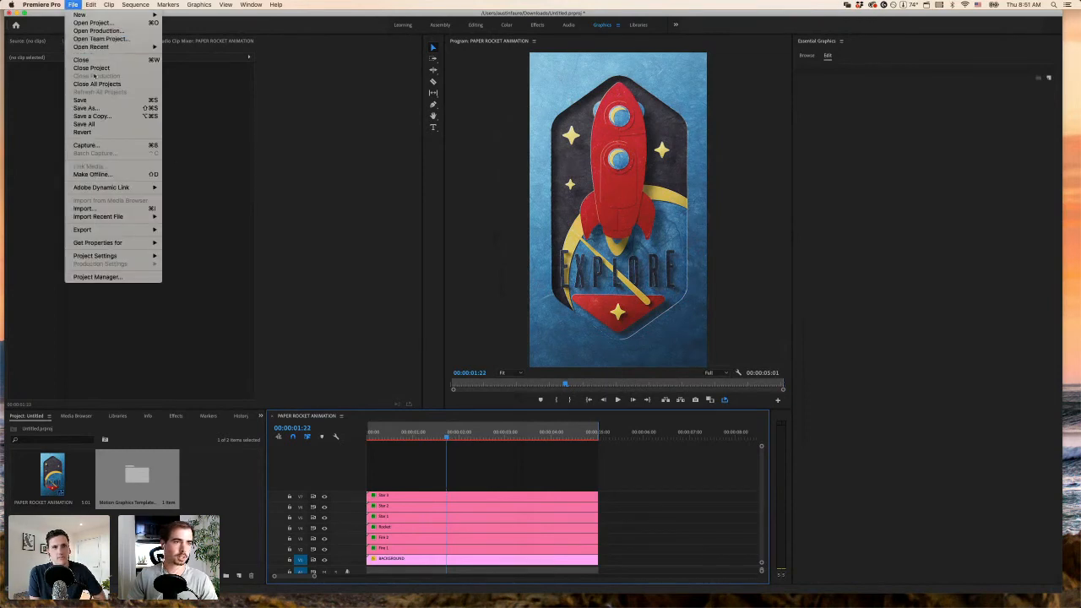
{"action": "mouse_move", "coordinate": [135, 4]}
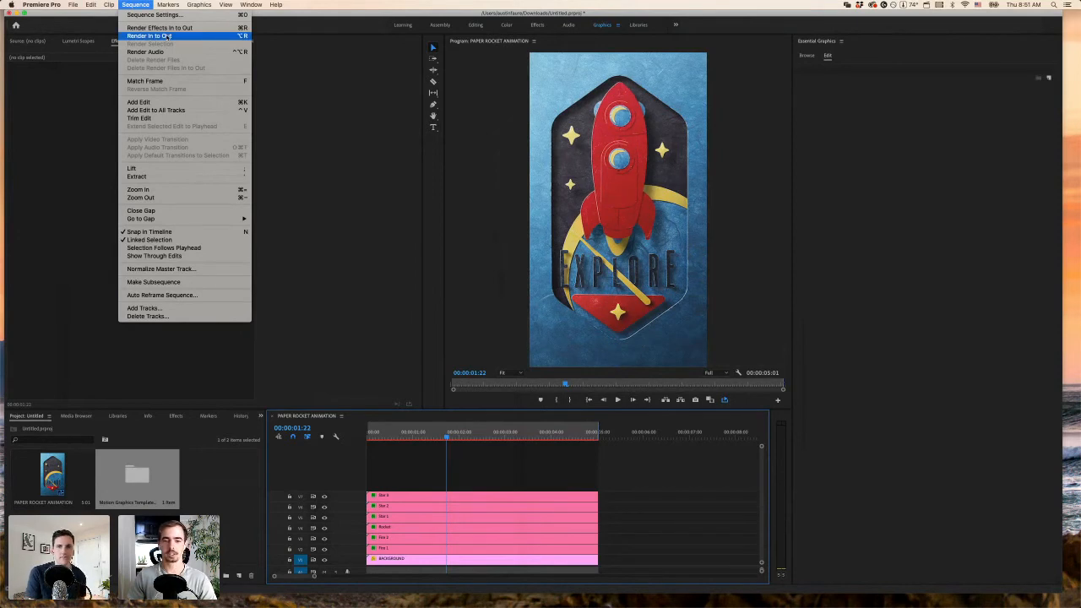
{"action": "left_click", "coordinate": [471, 463]}
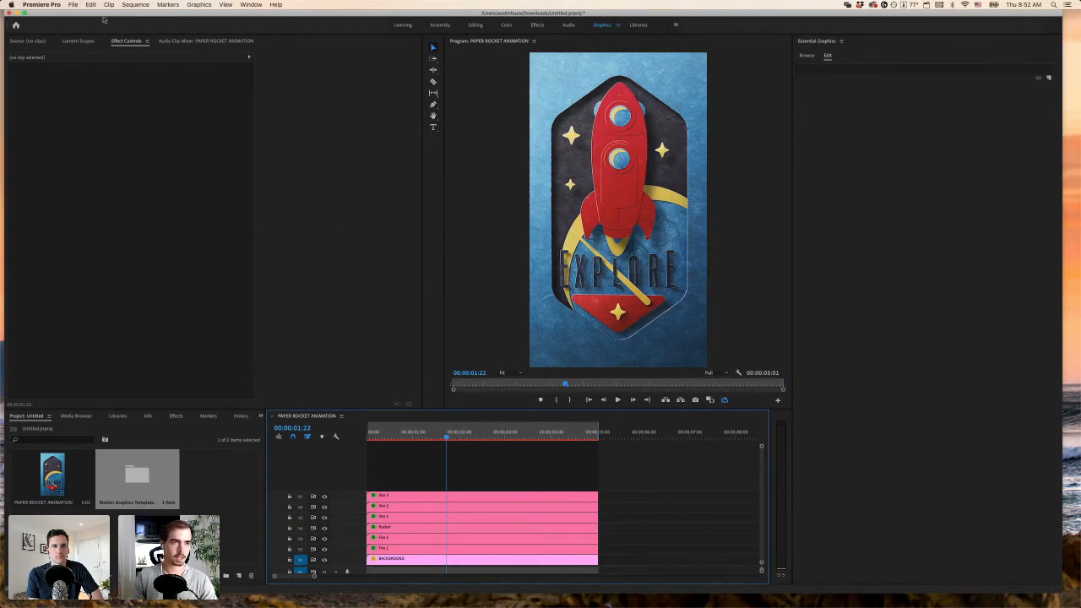
{"action": "left_click", "coordinate": [73, 5]}
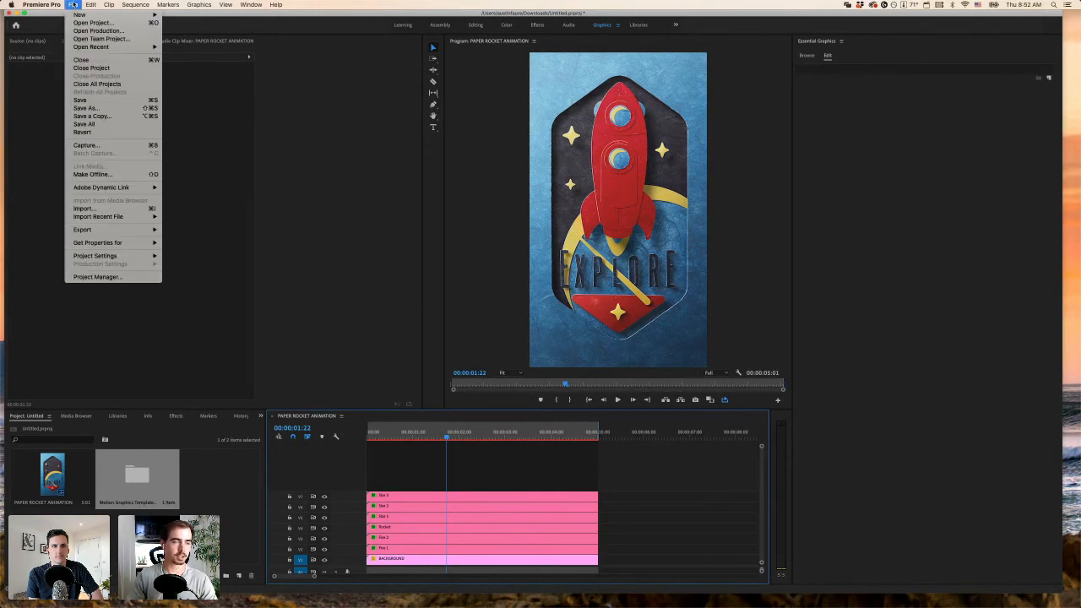
{"action": "left_click", "coordinate": [73, 5]}
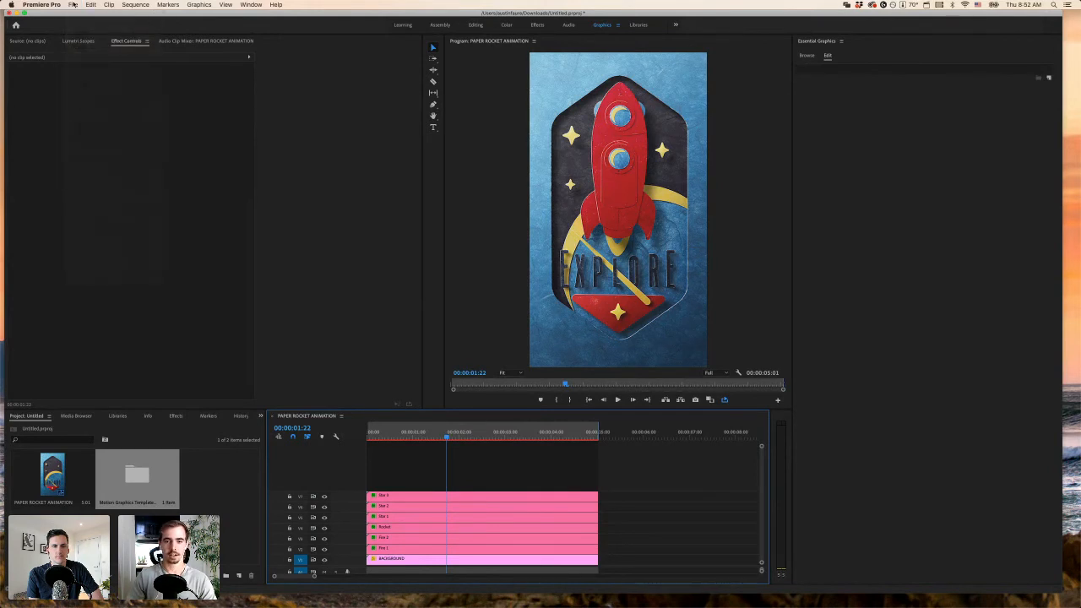
- Open the media export settings for the sequence and examine the video options, from basic settings through encoding to target bitrate
{"action": "left_click", "coordinate": [73, 5]}
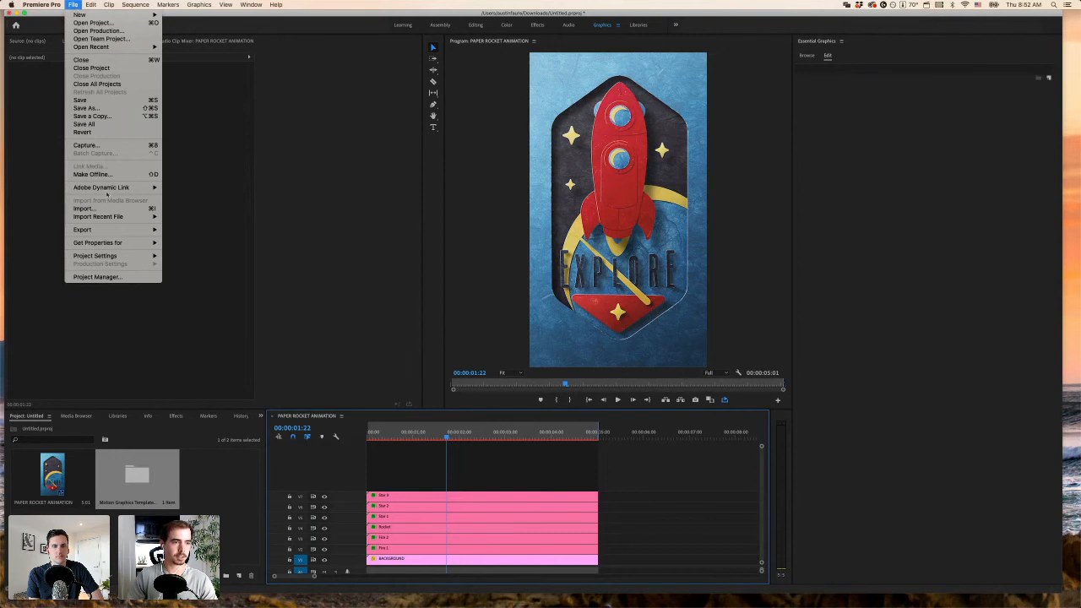
{"action": "mouse_move", "coordinate": [116, 233]}
{"action": "left_click", "coordinate": [197, 230]}
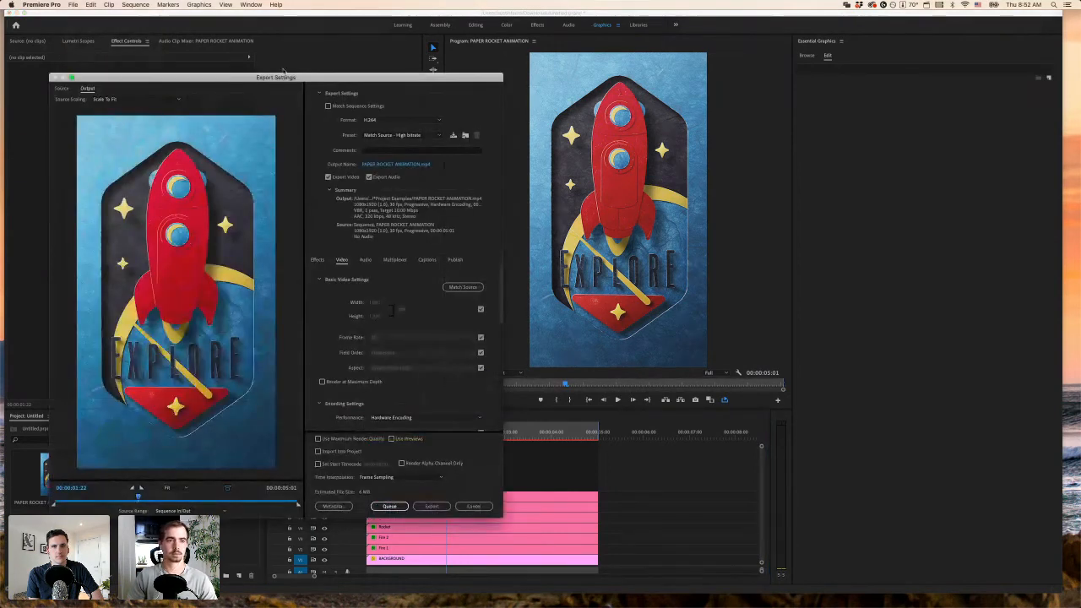
{"action": "left_click_drag", "start_coordinate": [291, 74], "coordinate": [279, 85]}
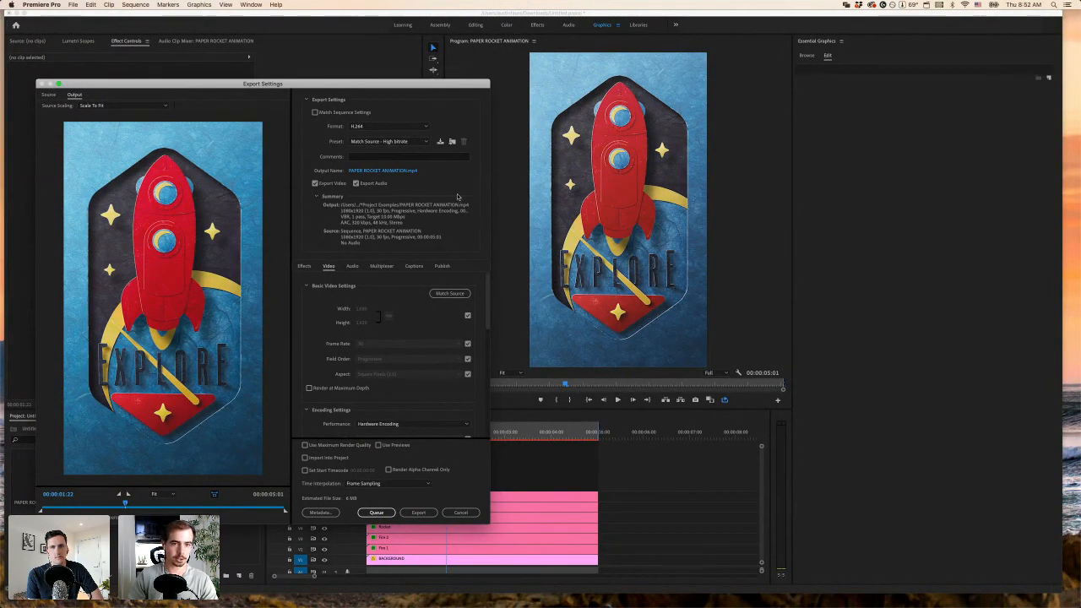
{"action": "scroll", "coordinate": [363, 295], "scroll_direction": "down", "scroll_amount": 2}
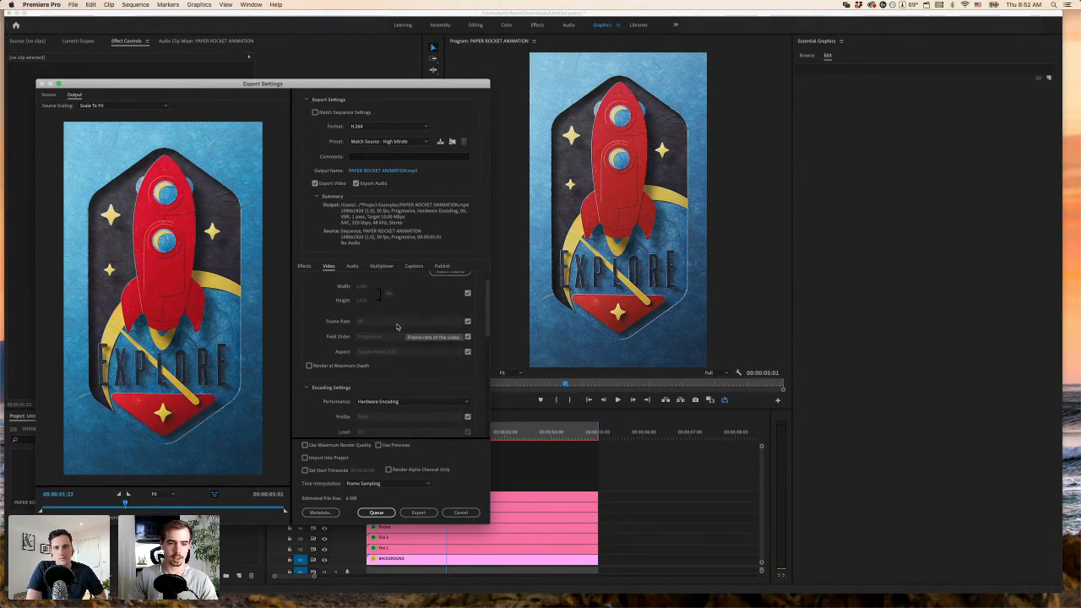
{"action": "scroll", "coordinate": [399, 330], "scroll_direction": "down", "scroll_amount": 1}
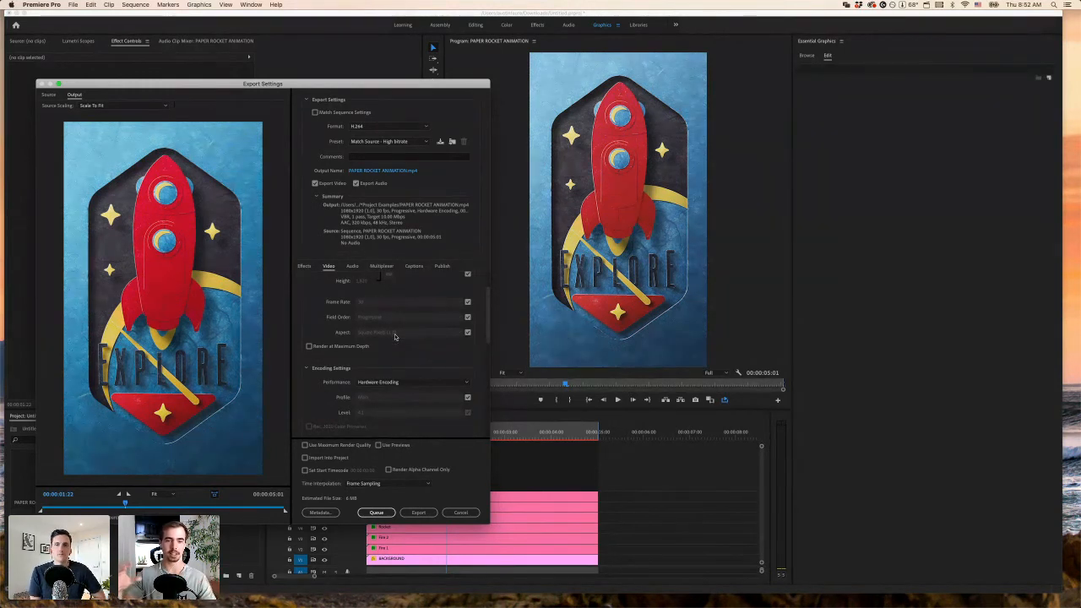
{"action": "scroll", "coordinate": [317, 330], "scroll_direction": "down", "scroll_amount": 8}
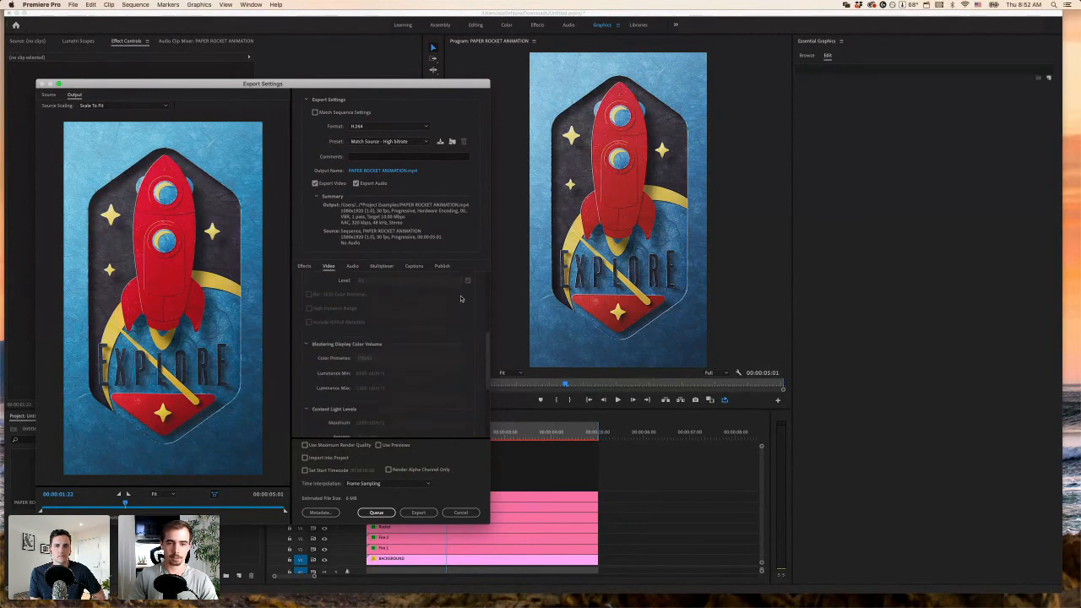
{"action": "left_click_drag", "start_coordinate": [487, 354], "coordinate": [487, 279]}
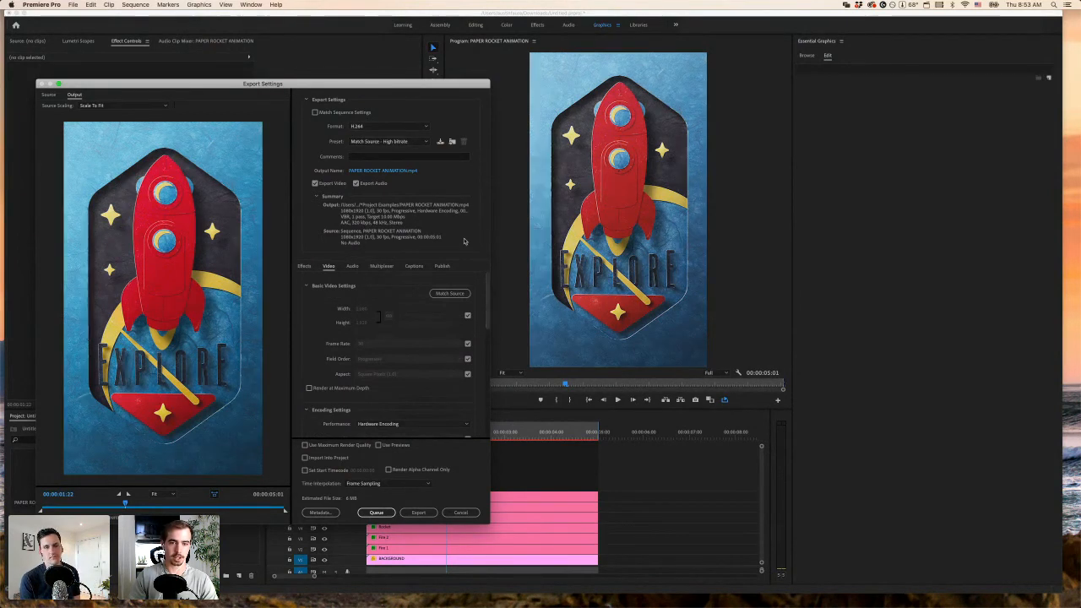
{"action": "left_click_drag", "start_coordinate": [487, 291], "coordinate": [487, 376]}
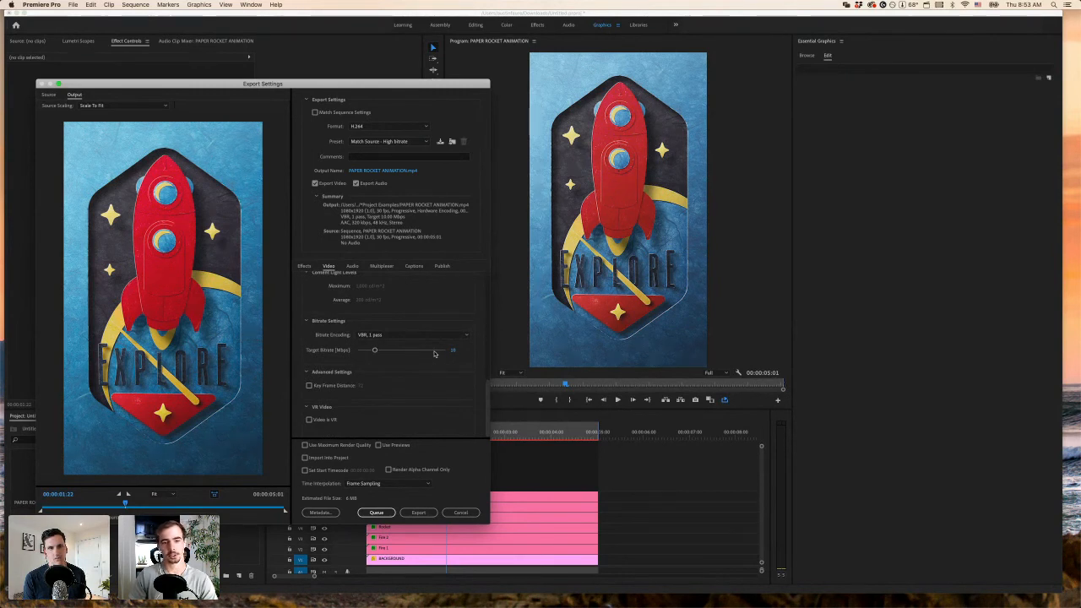
{"action": "left_click_drag", "start_coordinate": [488, 401], "coordinate": [488, 263]}
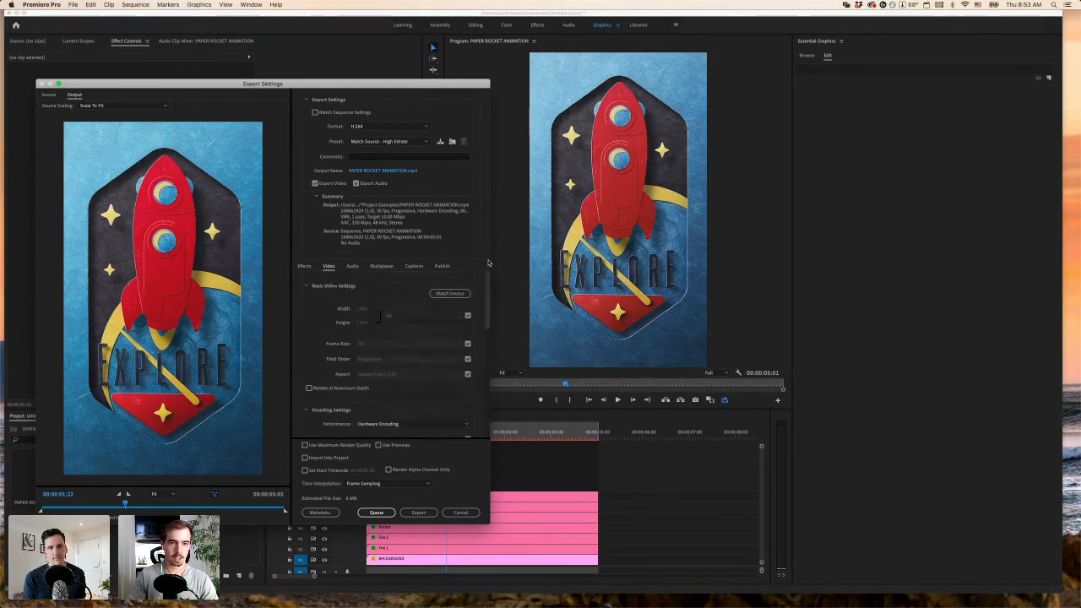
- Try the Renders folder of Paper Rocket in DC Demo as the output location, and cancel the export
{"action": "left_click", "coordinate": [367, 172]}
{"action": "left_click", "coordinate": [89, 212]}
{"action": "left_click", "coordinate": [93, 168]}
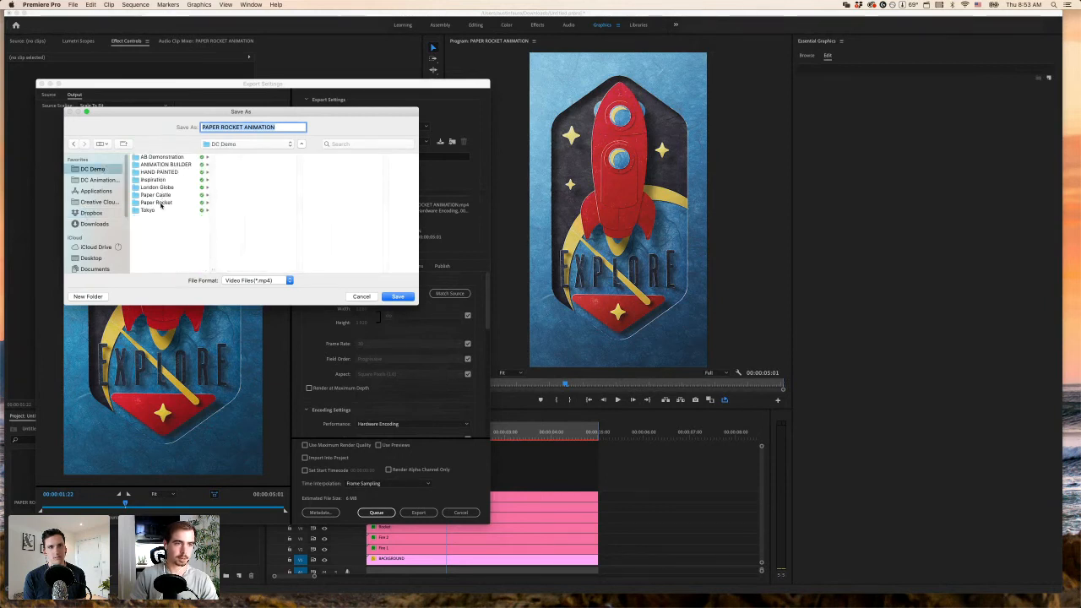
{"action": "left_click", "coordinate": [156, 202]}
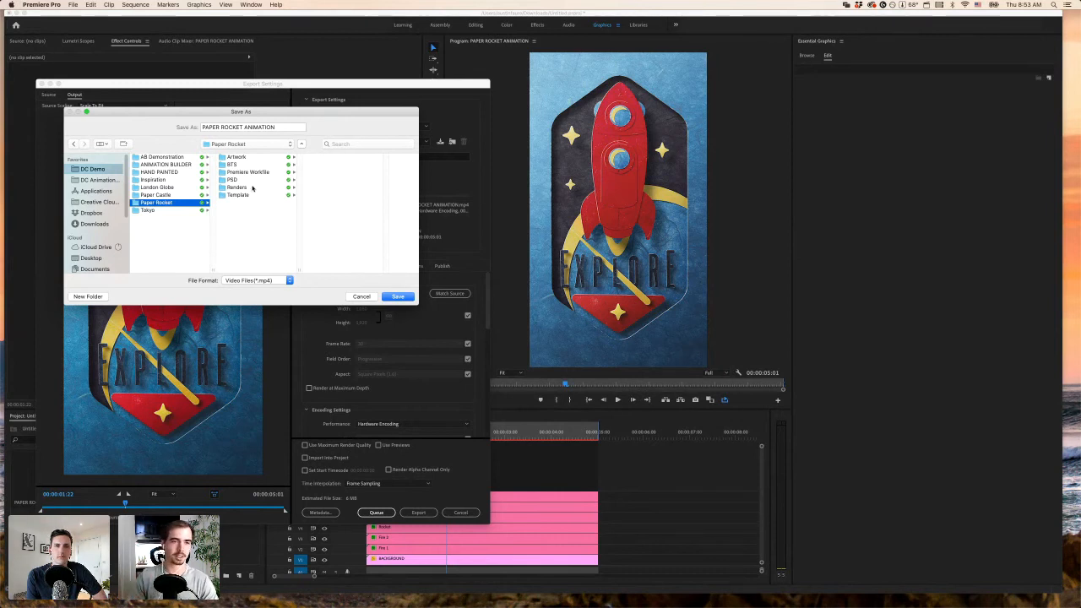
{"action": "left_click", "coordinate": [243, 186]}
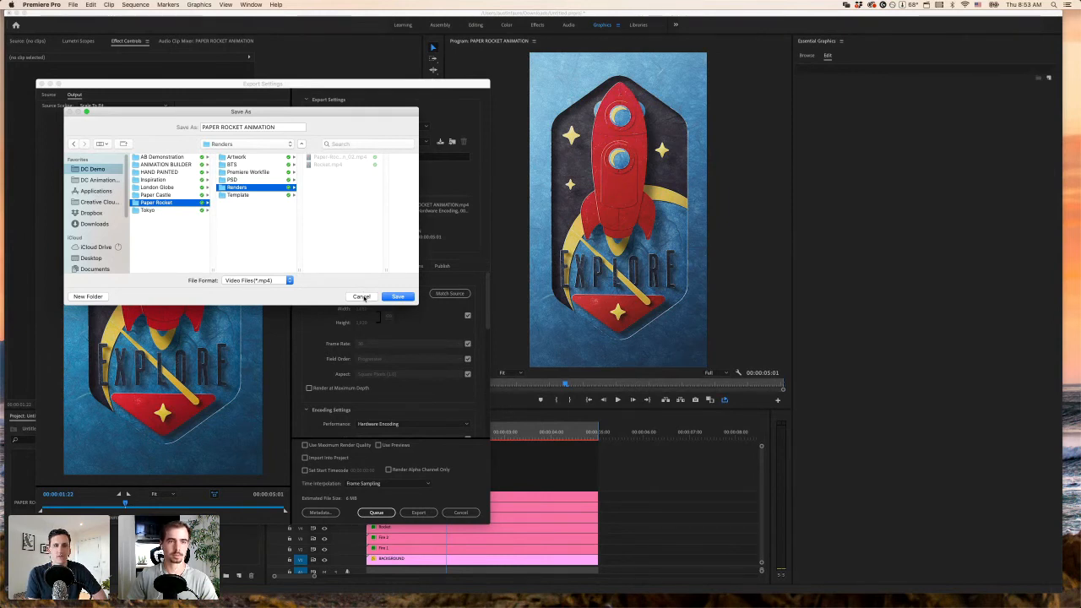
{"action": "left_click", "coordinate": [361, 297]}
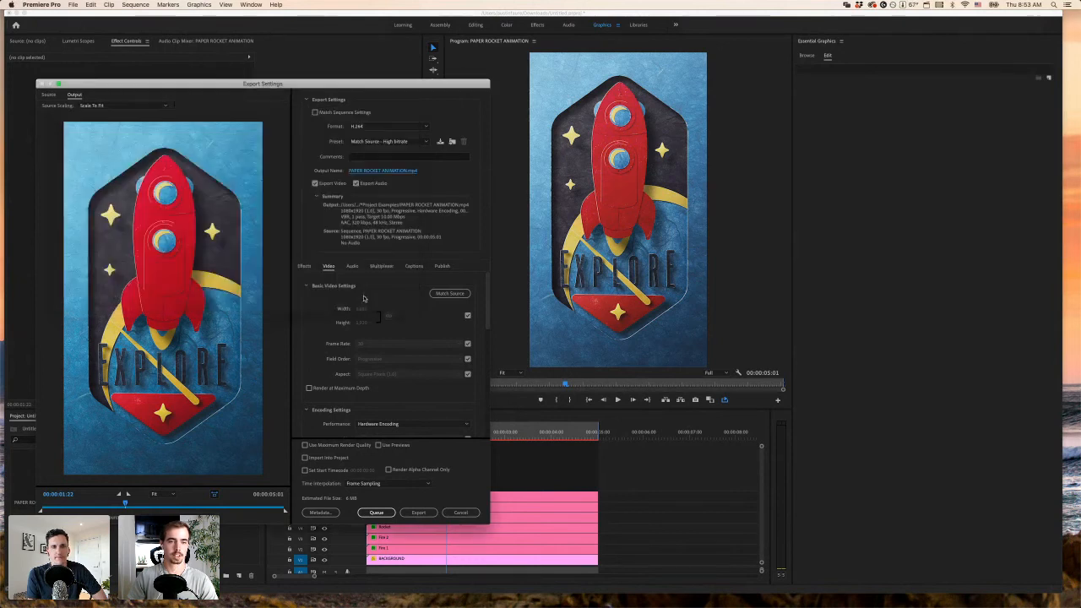
{"action": "left_click", "coordinate": [460, 512]}
{"action": "left_click", "coordinate": [412, 378]}
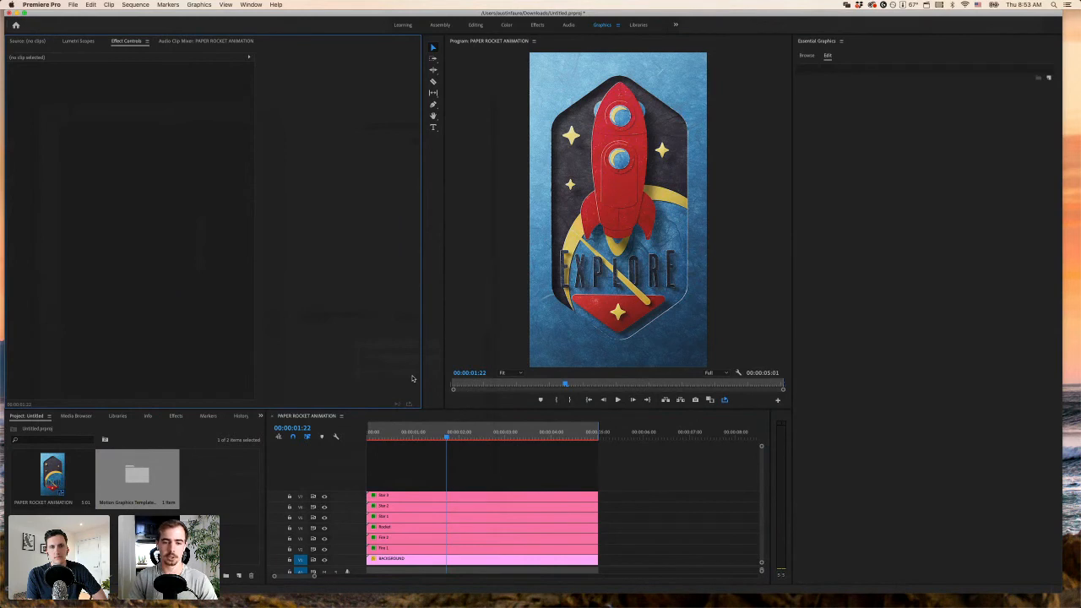
- Switch to Finder, open the 1.5 Quick Start Guide PDF from the ANIMATION BUILDER folder, and move and enlarge its window
{"action": "left_click", "coordinate": [282, 602]}
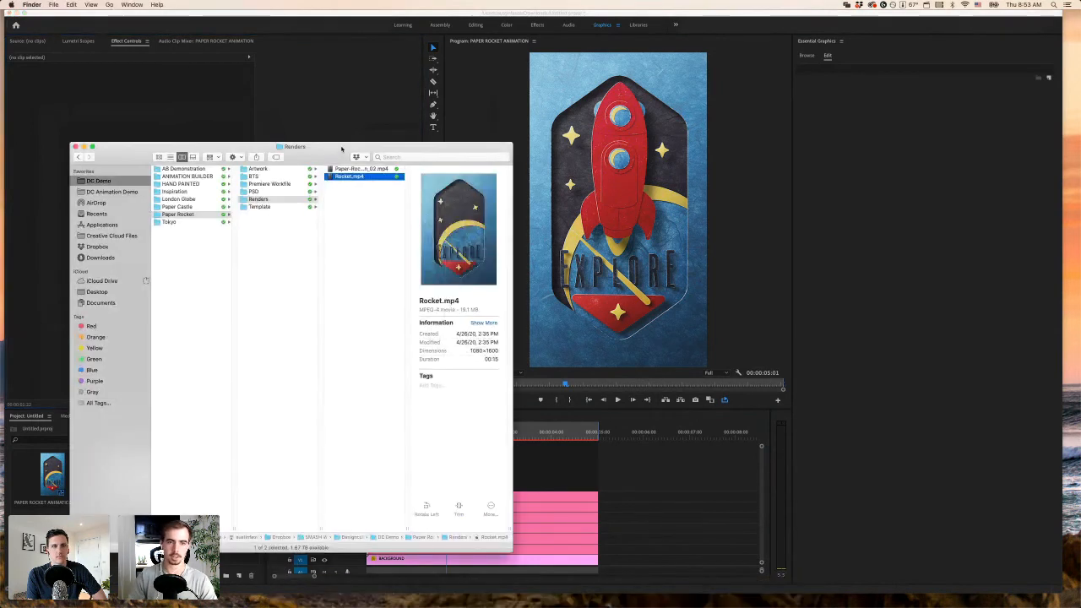
{"action": "left_click", "coordinate": [187, 170]}
{"action": "left_click", "coordinate": [189, 176]}
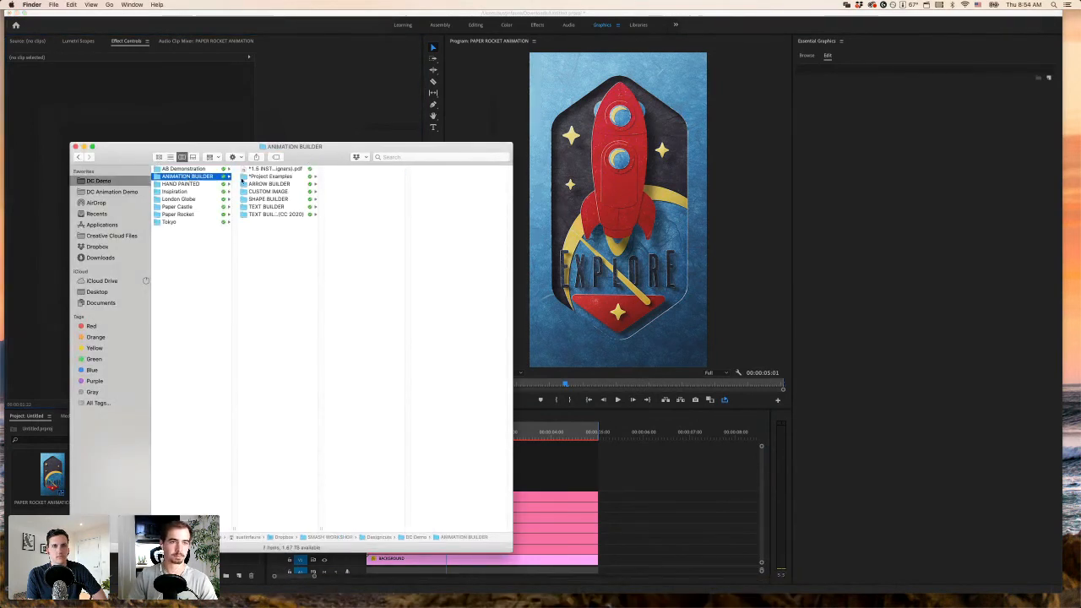
{"action": "double_click", "coordinate": [281, 171]}
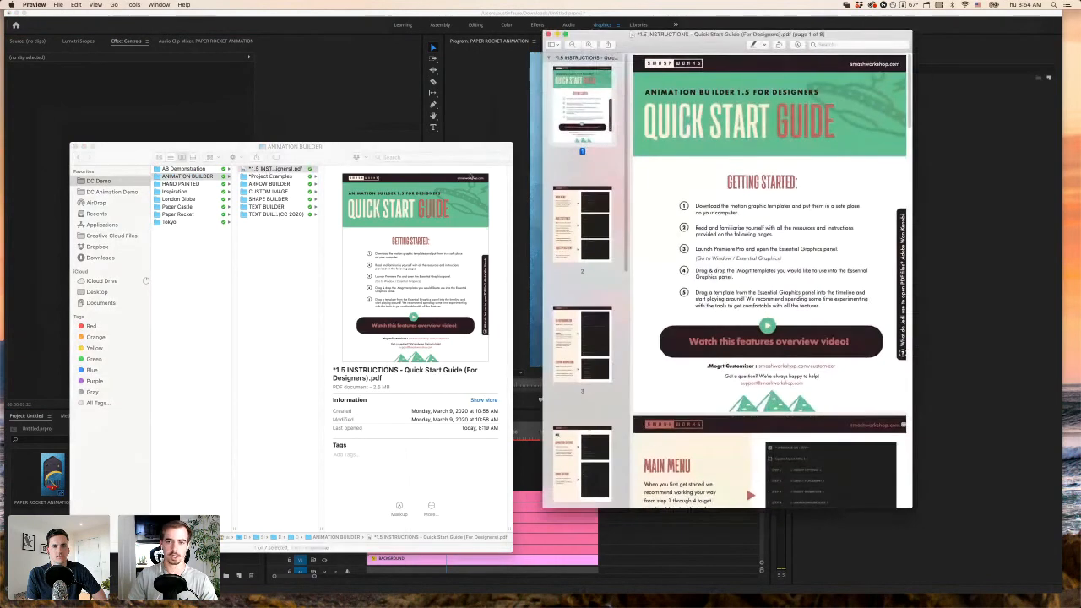
{"action": "left_click_drag", "start_coordinate": [737, 36], "coordinate": [639, 31]}
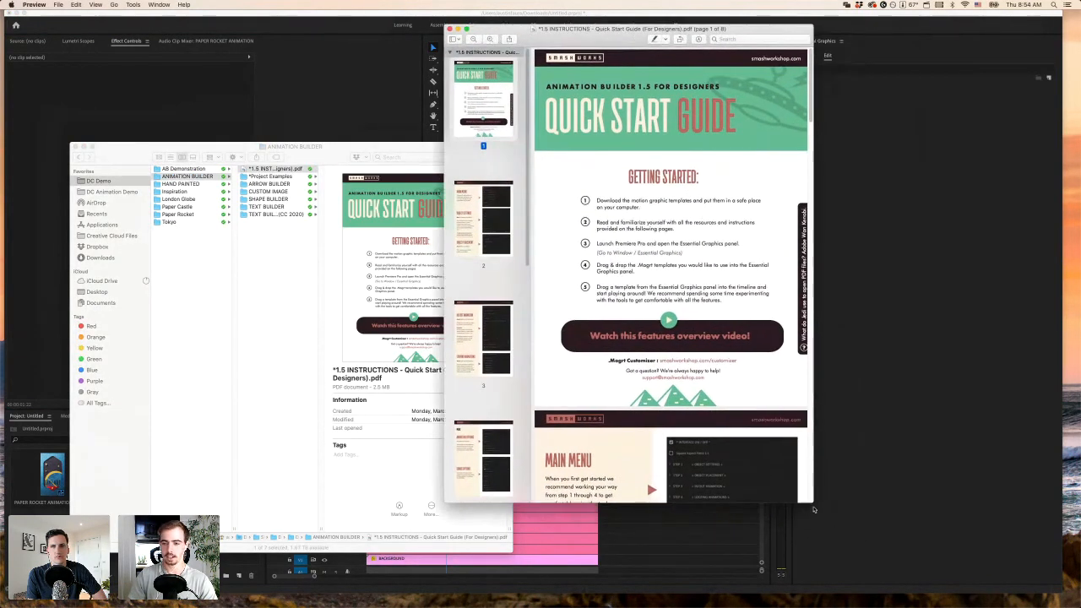
{"action": "left_click_drag", "start_coordinate": [813, 503], "coordinate": [950, 559]}
- Read through the Quick Start Guide to the Paper Rocket Breakdown and beyond, close it and return to Premiere Pro
{"action": "scroll", "coordinate": [818, 485], "scroll_direction": "up", "scroll_amount": 5}
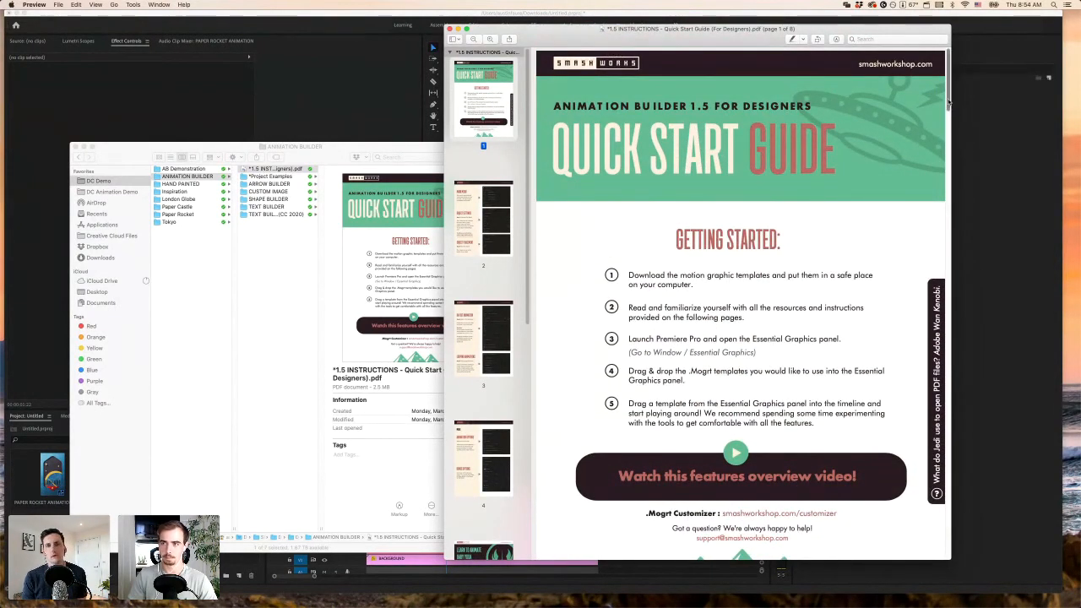
{"action": "scroll", "coordinate": [949, 124], "scroll_direction": "down", "scroll_amount": 5}
{"action": "left_click_drag", "start_coordinate": [949, 125], "coordinate": [946, 357]}
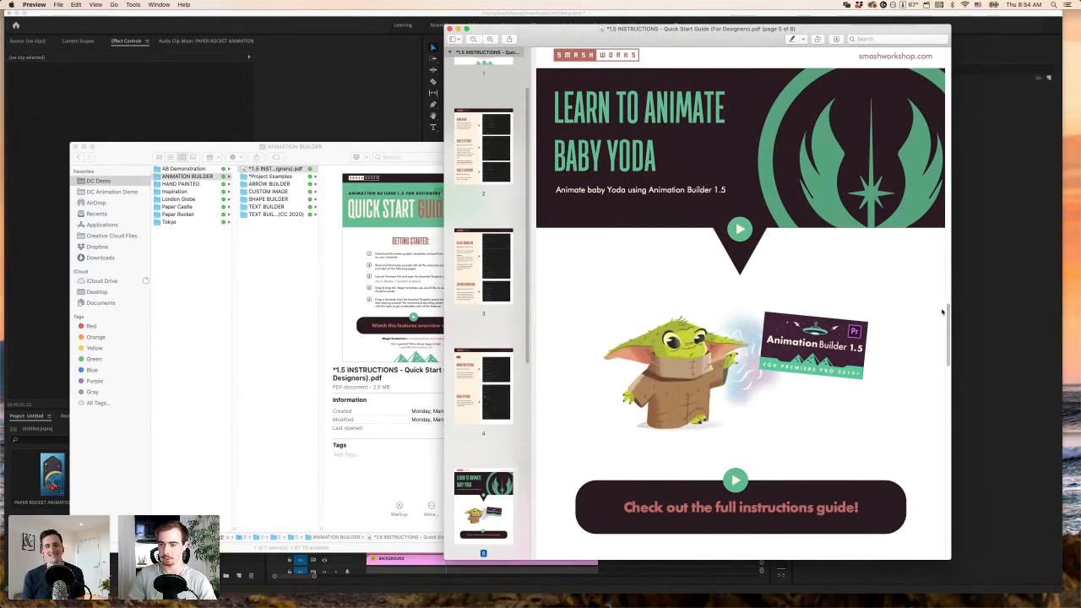
{"action": "left_click_drag", "start_coordinate": [947, 307], "coordinate": [946, 362]}
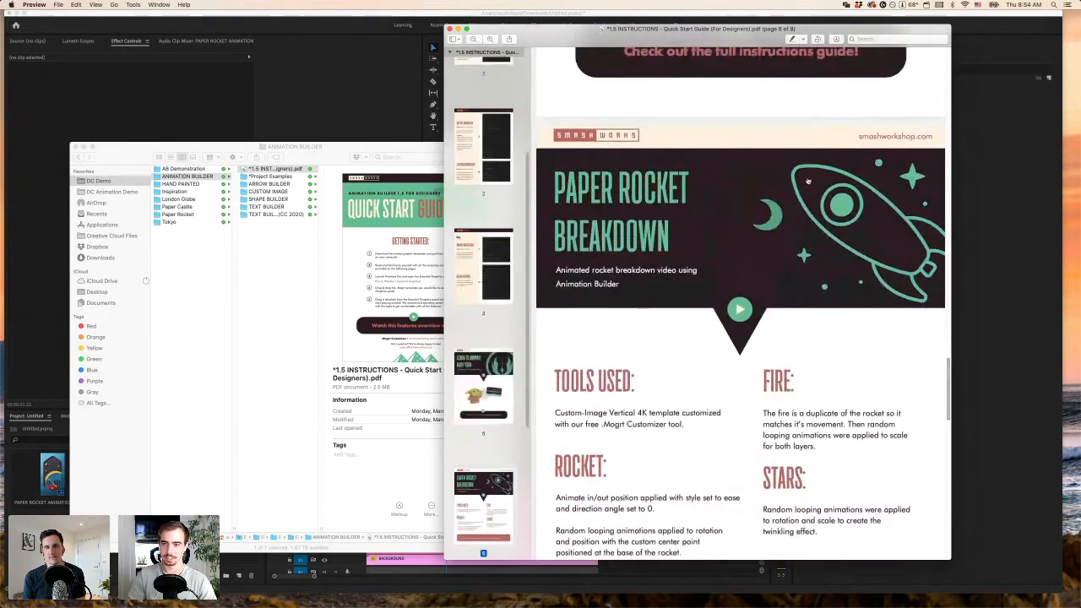
{"action": "scroll", "coordinate": [825, 324], "scroll_direction": "down", "scroll_amount": 8}
{"action": "scroll", "coordinate": [819, 317], "scroll_direction": "down", "scroll_amount": 5}
{"action": "left_click", "coordinate": [450, 28]}
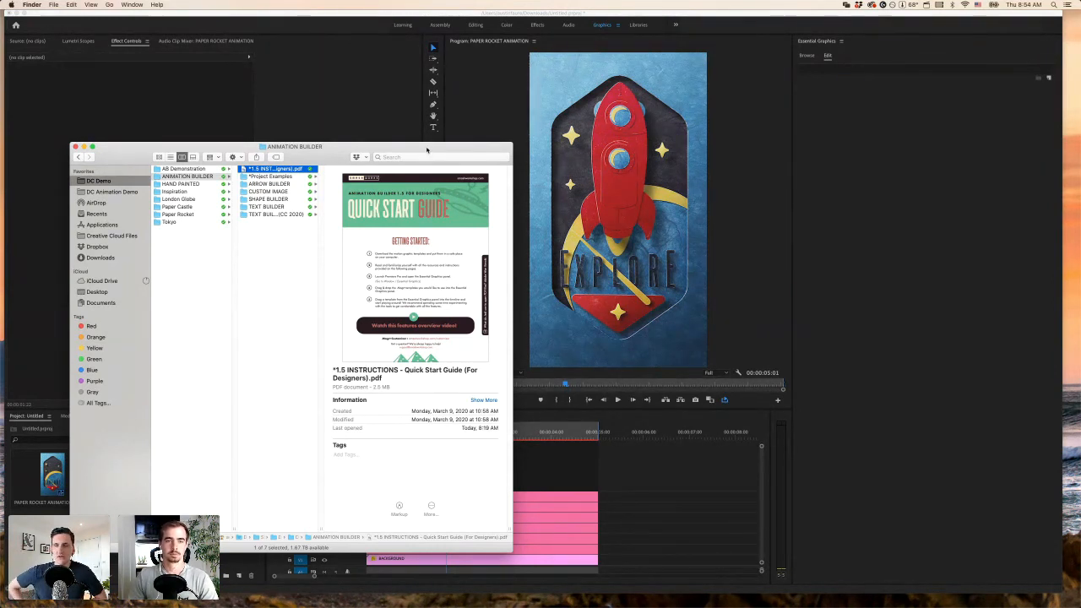
{"action": "left_click", "coordinate": [400, 124]}
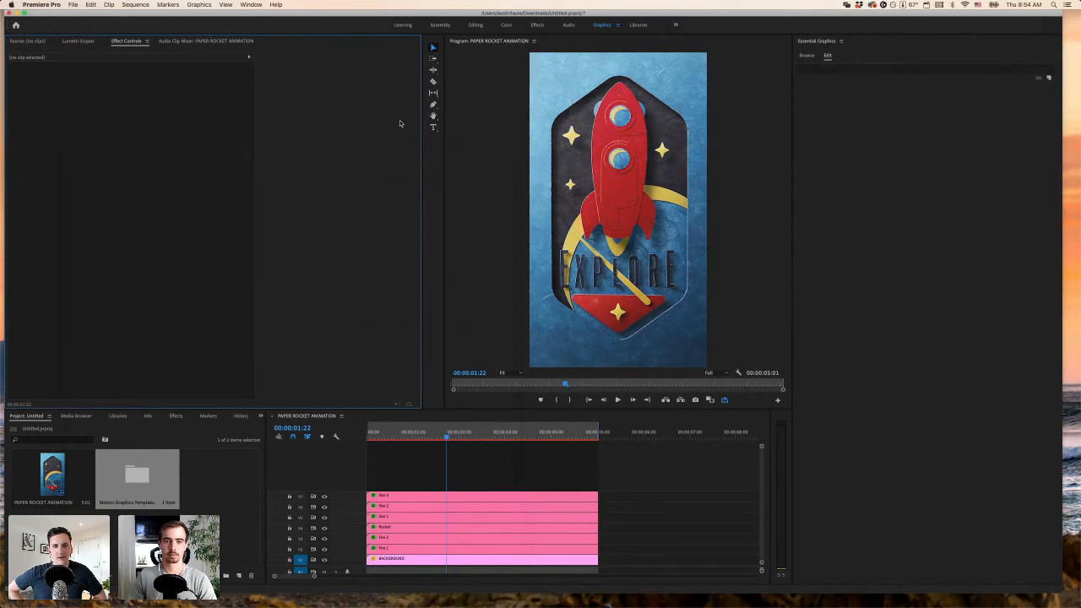
- Switch to Safari, show the Crowdcast tutorial session, and reposition and widen the browser window
{"action": "mouse_move", "coordinate": [441, 591]}
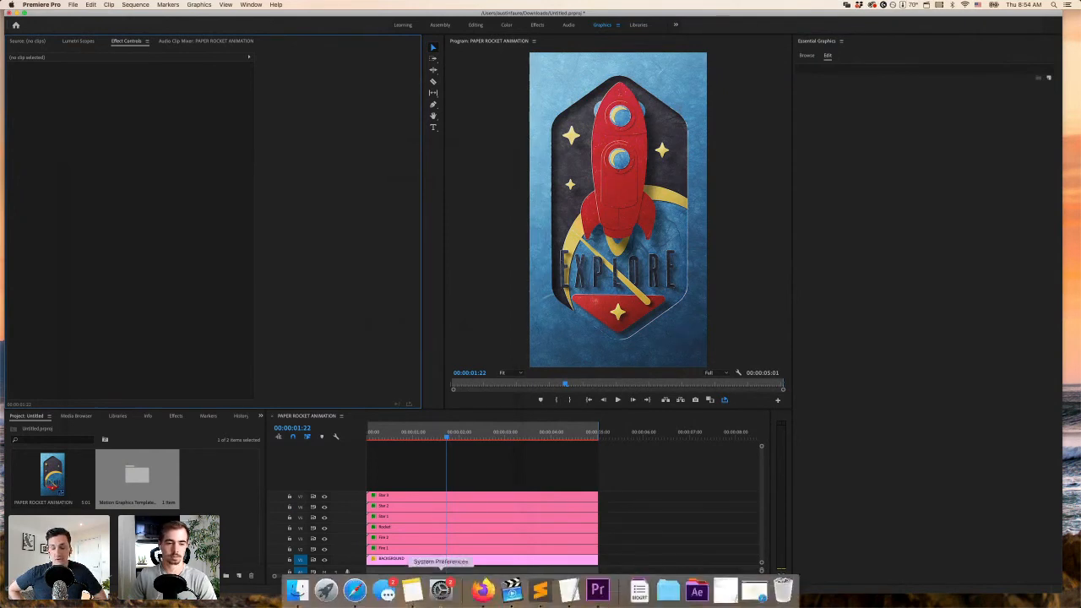
{"action": "left_click", "coordinate": [353, 589]}
{"action": "left_click", "coordinate": [561, 68]}
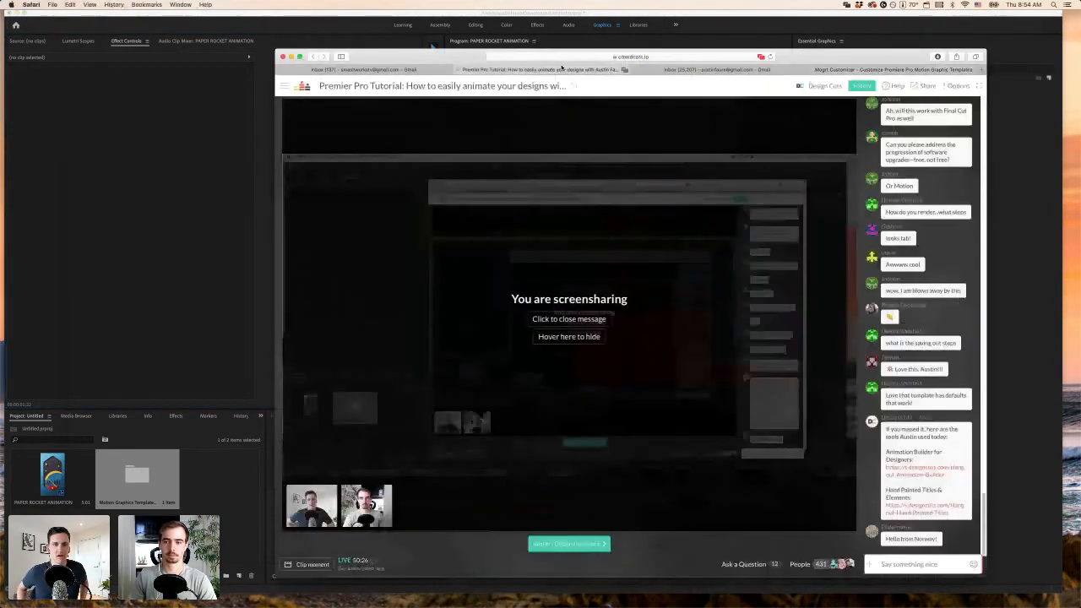
{"action": "left_click_drag", "start_coordinate": [865, 60], "coordinate": [684, 70]}
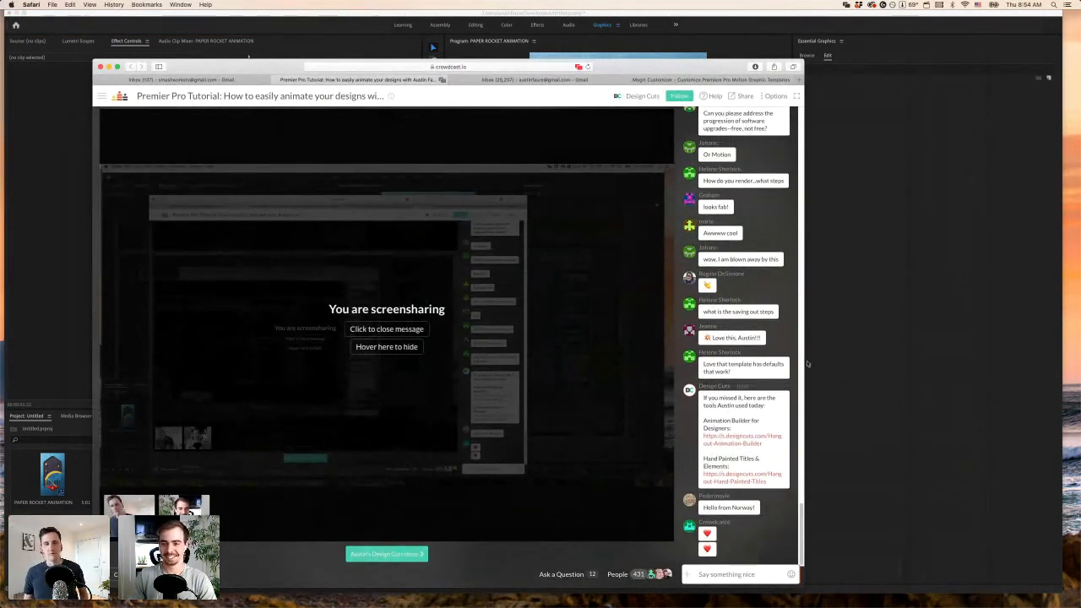
{"action": "left_click_drag", "start_coordinate": [804, 358], "coordinate": [891, 358]}
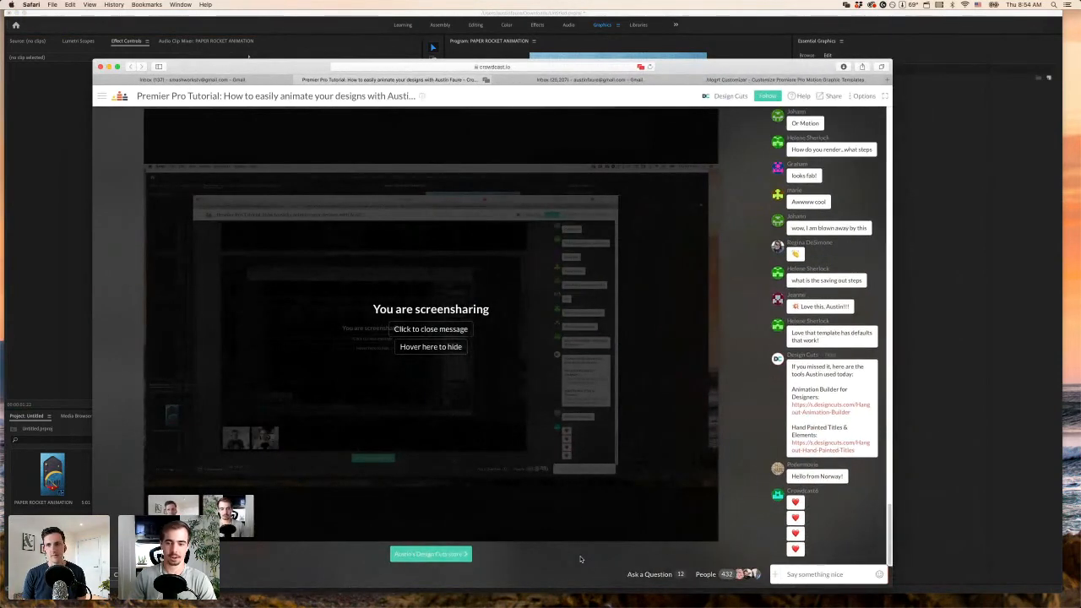